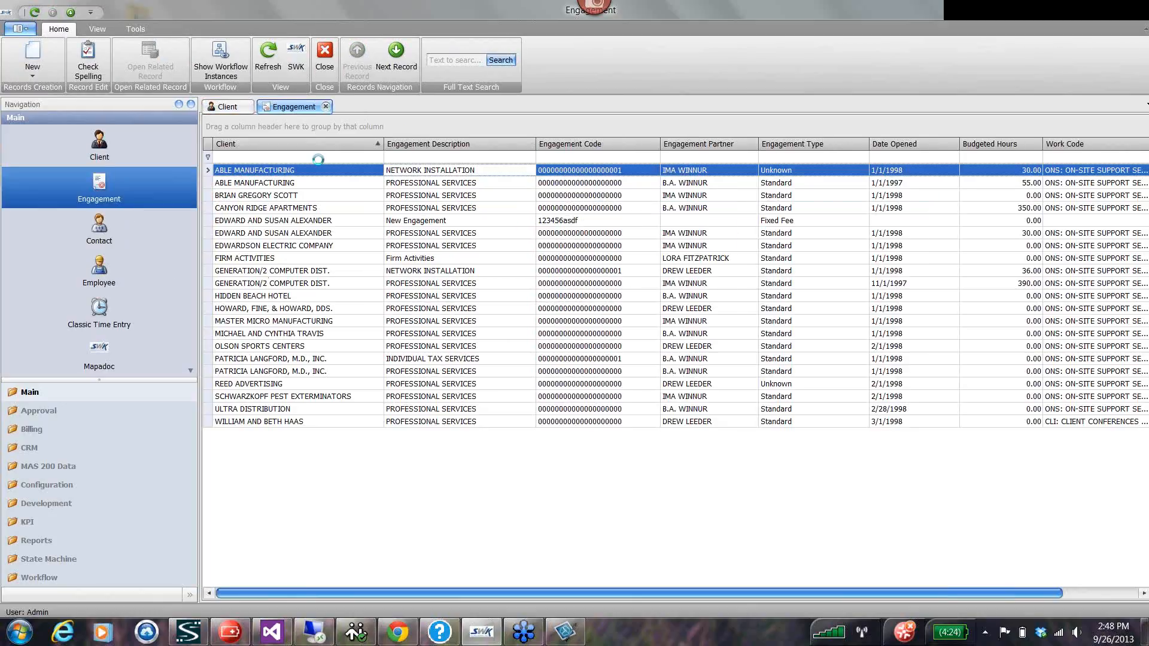
View the Contact, Employee and Classic Time Entry lists.
left_click(106, 230)
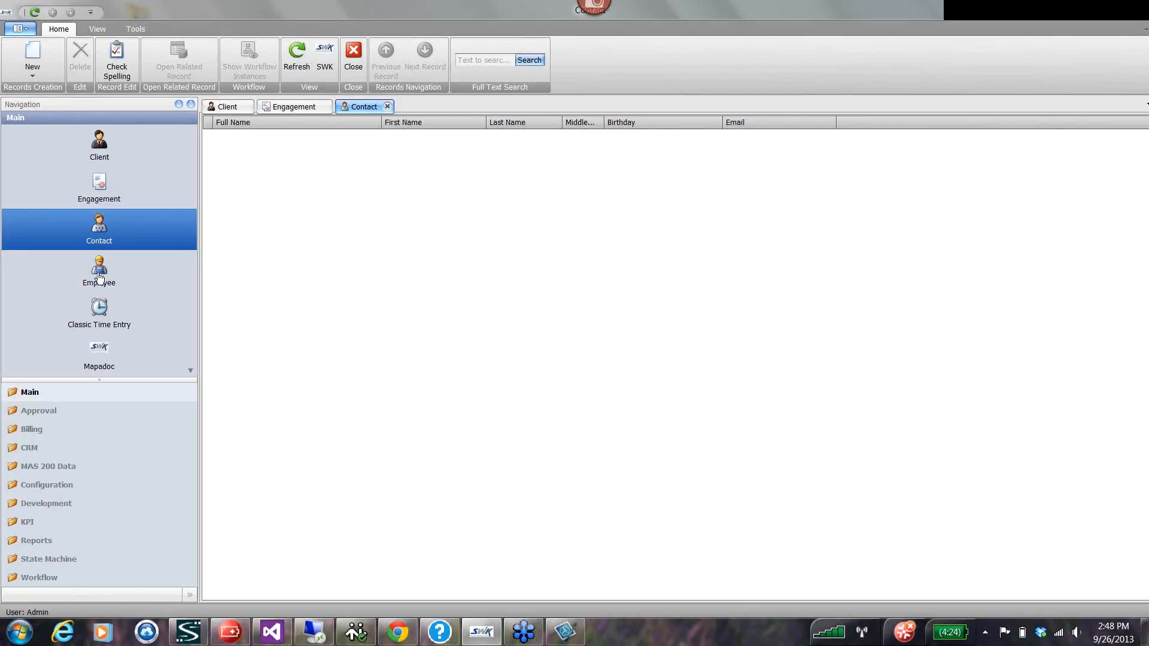
left_click(113, 290)
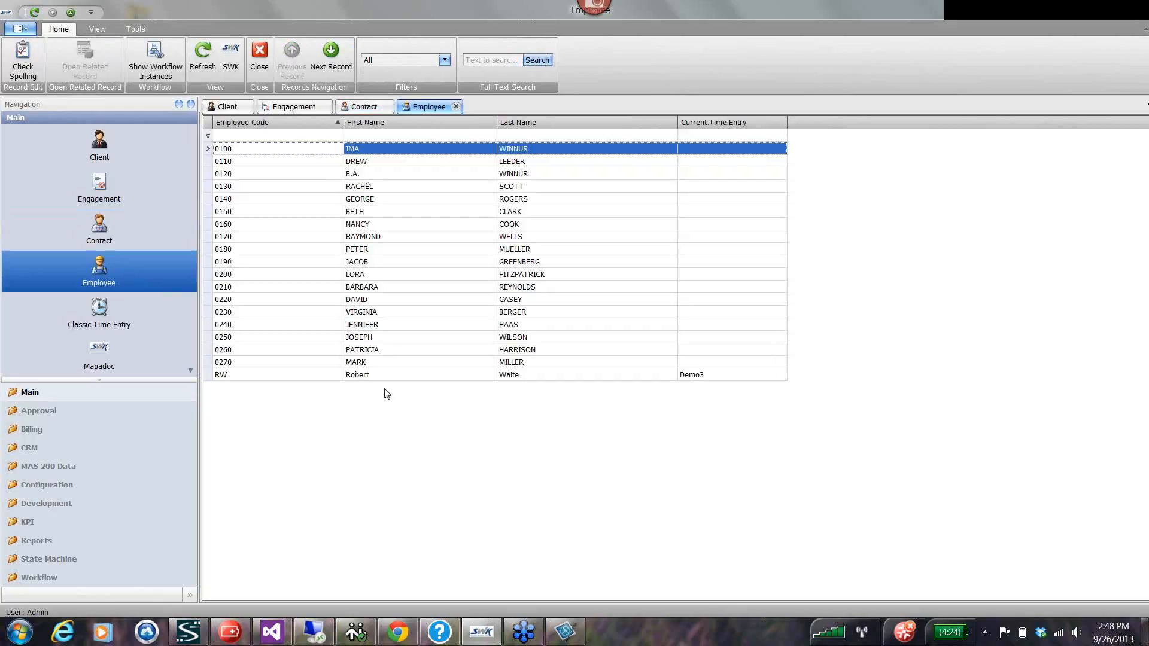
left_click(111, 331)
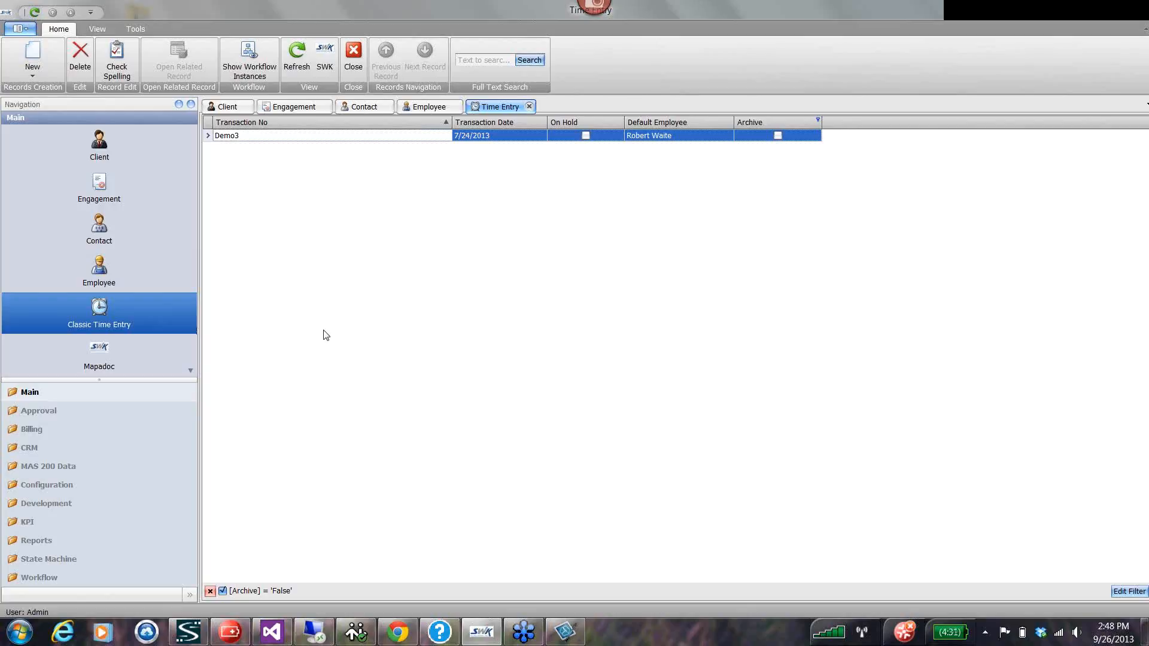
Open the Canyon Ridge Apartments client record and view its engagements.
left_click(118, 146)
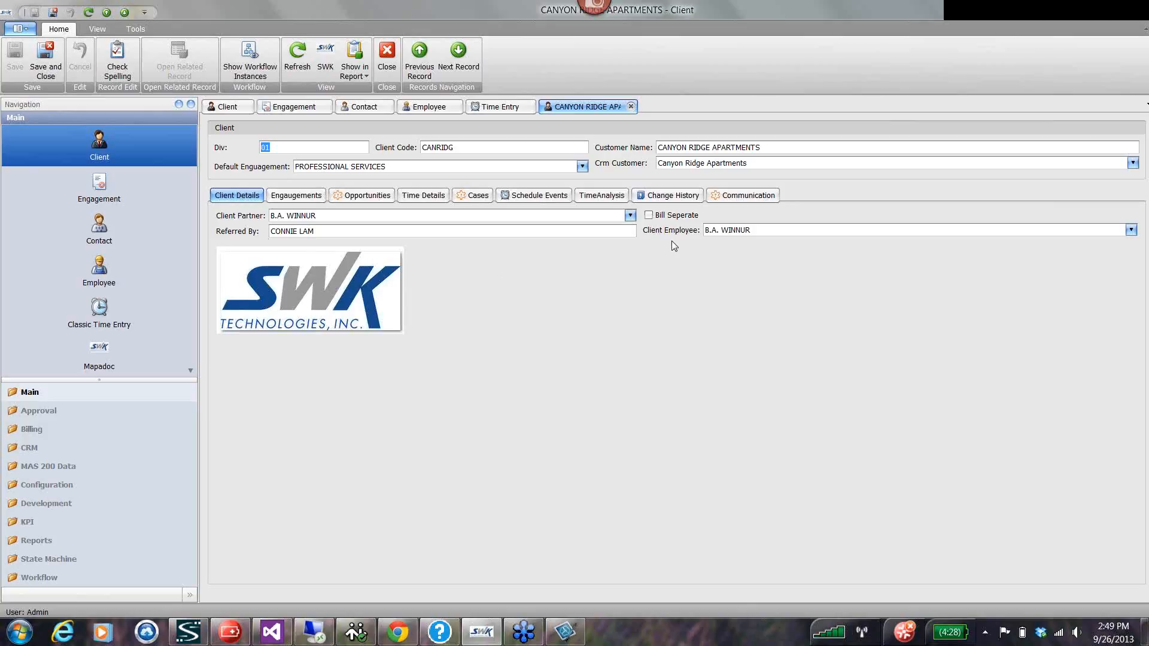
left_click(296, 195)
Sort the client list by default engagement and filter Client Partner with the condition Is like "Win".
left_click(227, 107)
left_click(337, 146)
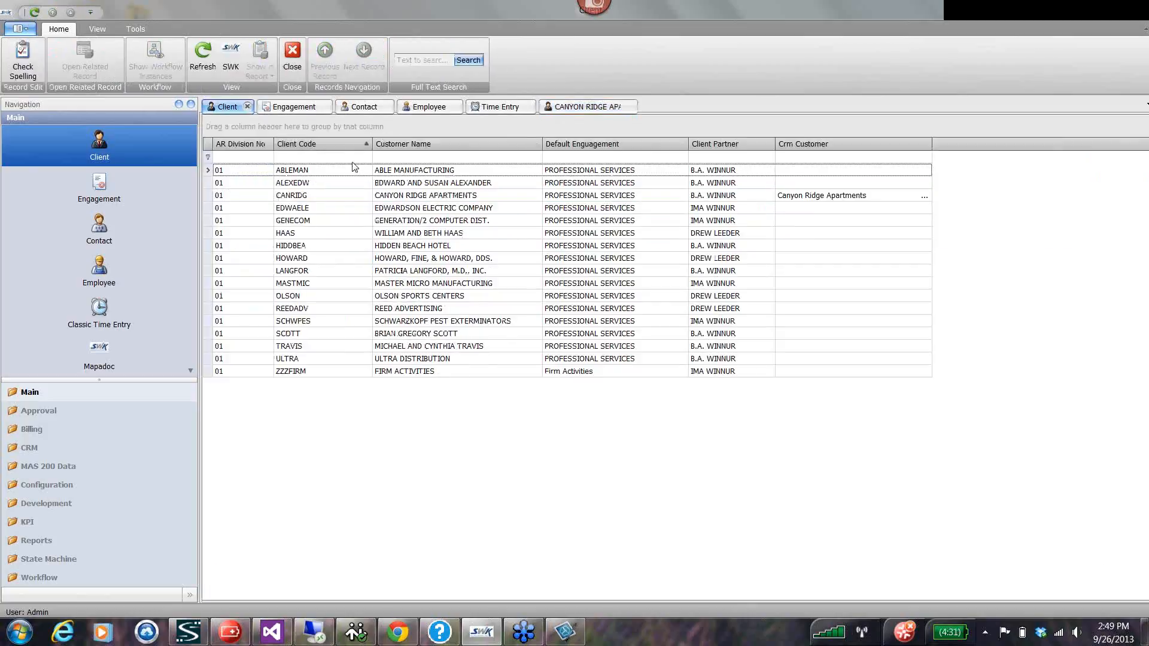
left_click(422, 145)
left_click(594, 146)
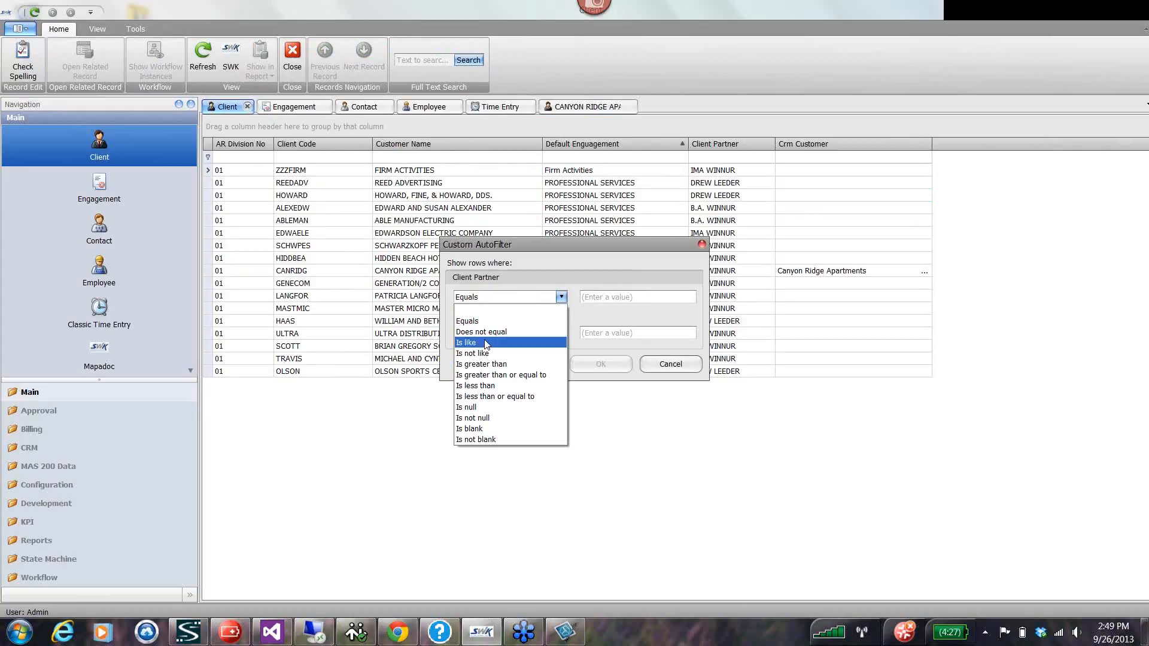
left_click(486, 343)
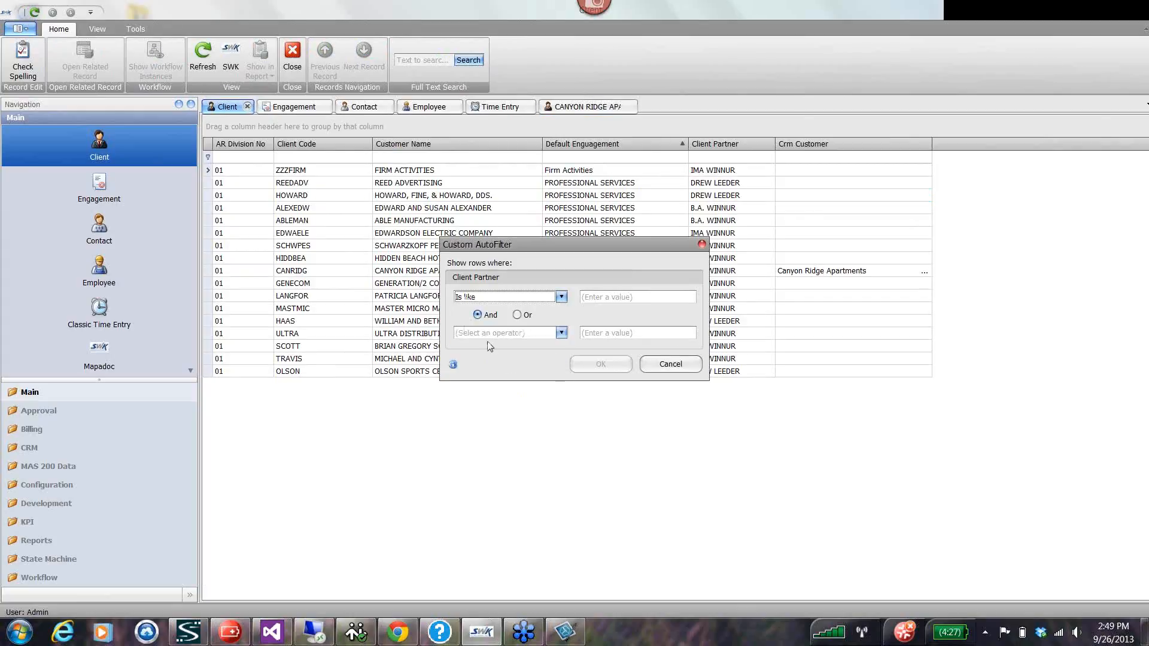
left_click(588, 299)
type("Win")
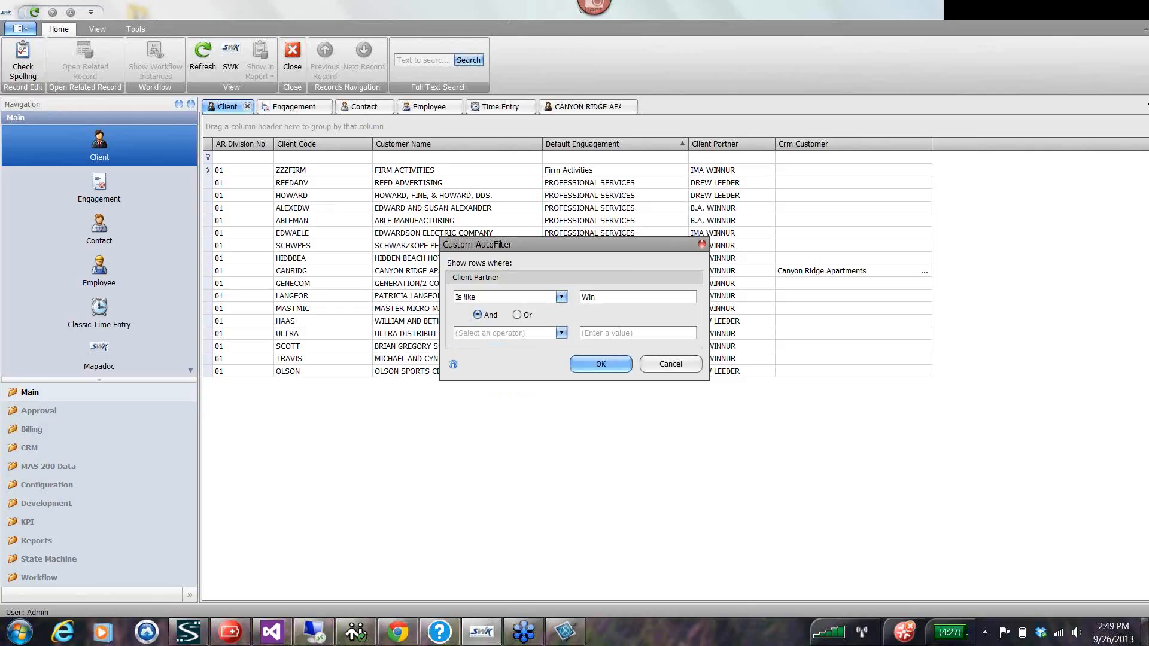
key("Return")
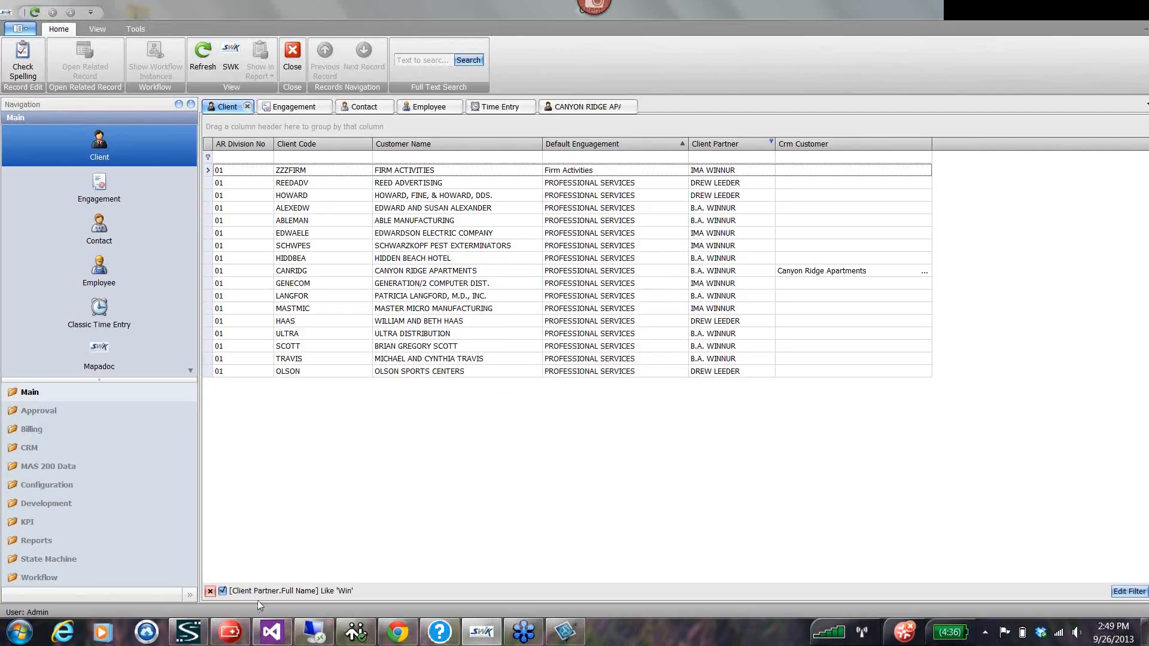
Reopen the Canyon Ridge Apartments client record and examine its opportunities, time details and cases.
double_click(299, 270)
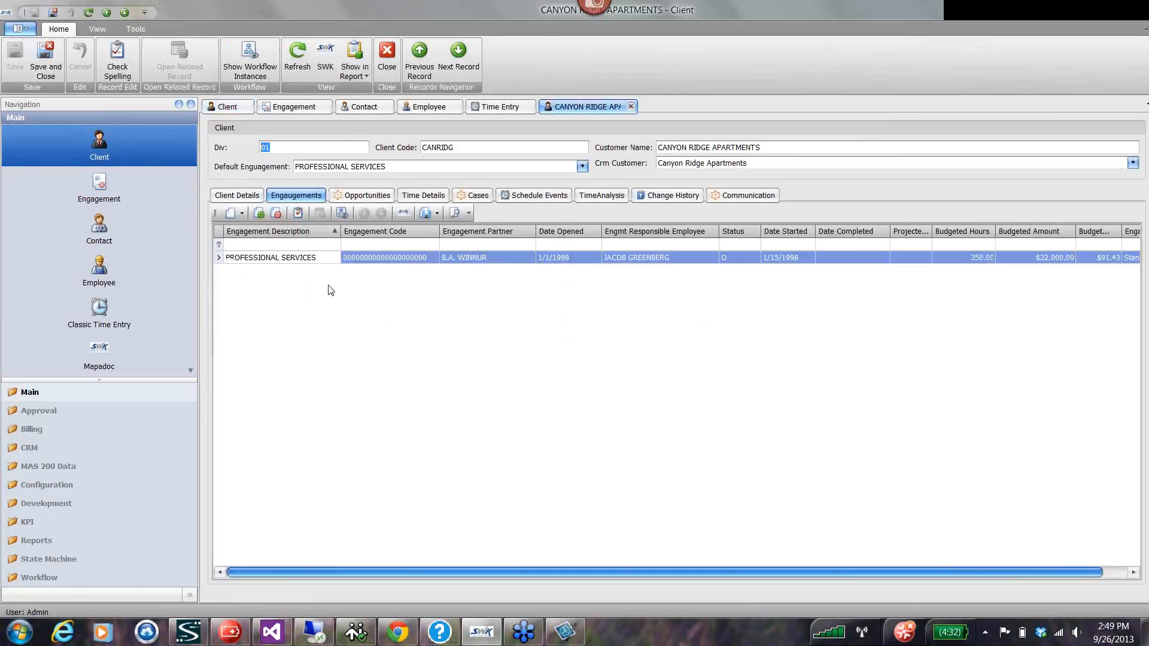
left_click(367, 196)
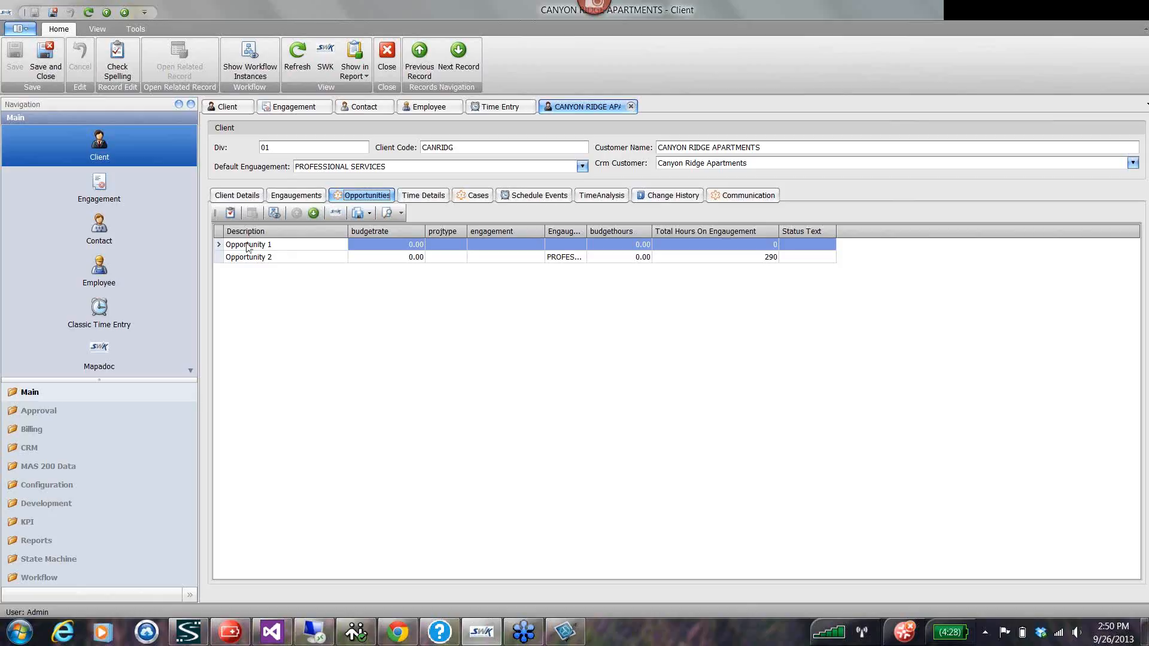
left_click(423, 196)
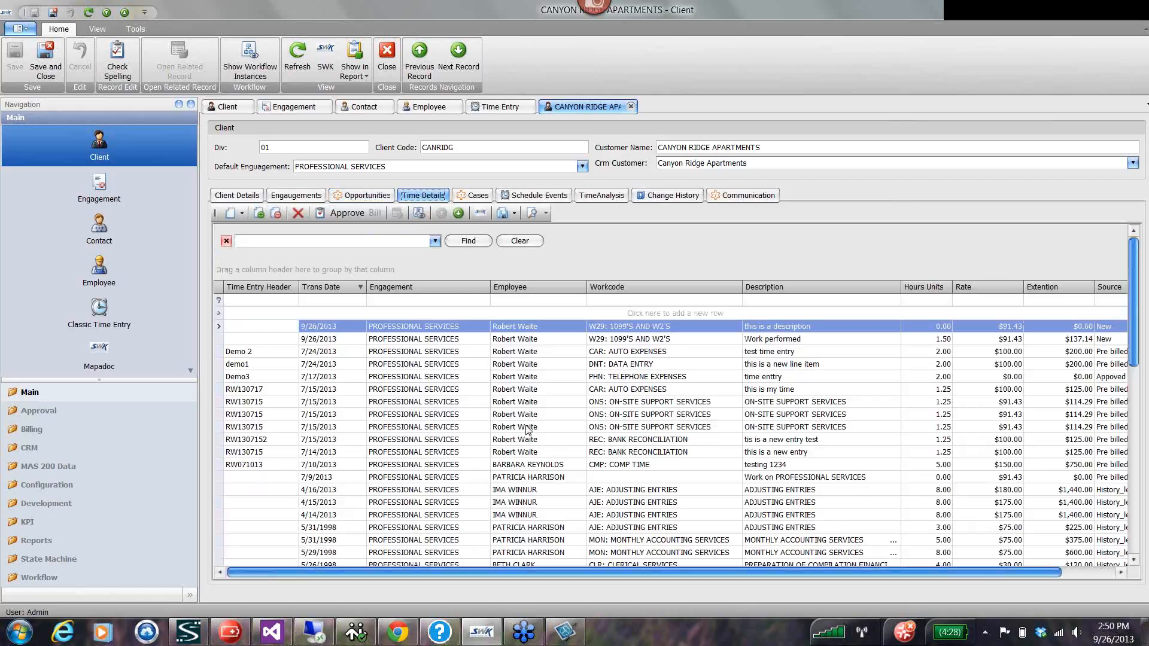
scroll(529, 431, "down", 10)
scroll(529, 431, "up", 10)
left_click(473, 196)
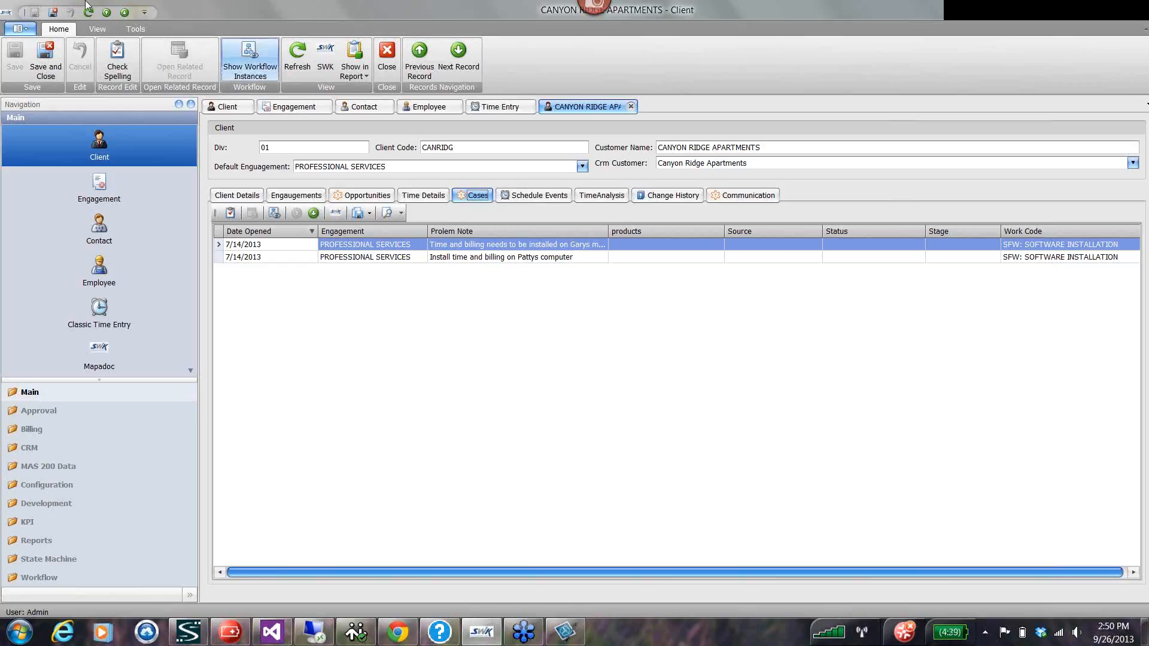
scroll(78, 58, "down", 2)
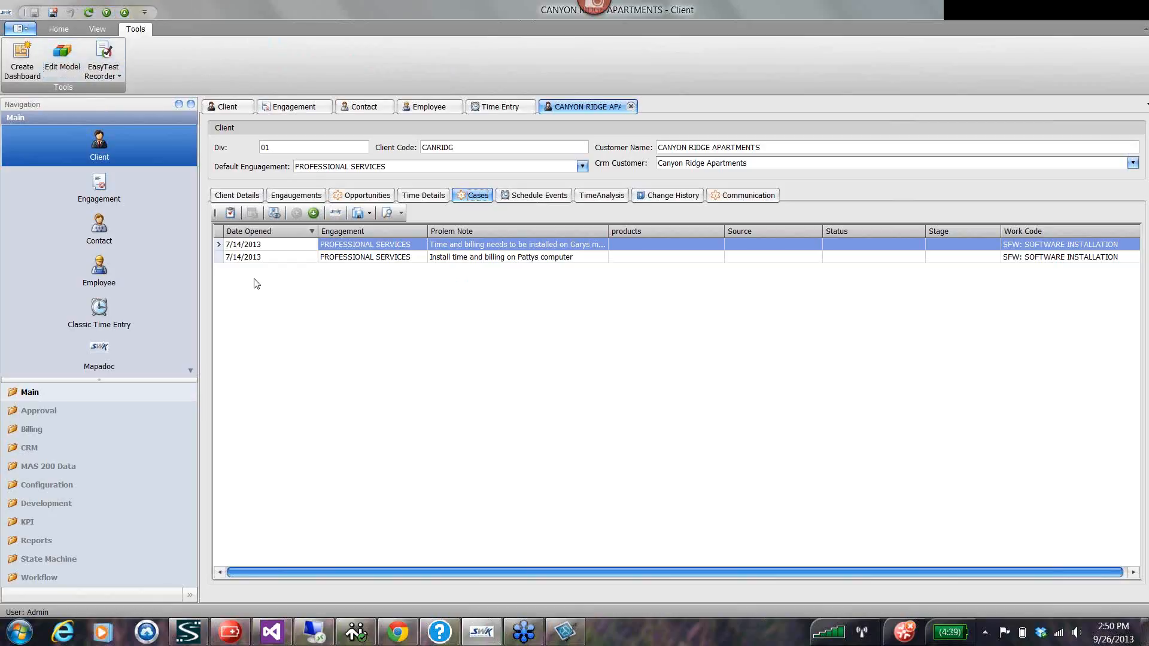
Move the "Demo time and billing" event on Thursday, September 26 to 3:00 AM in the client's schedule.
left_click(542, 200)
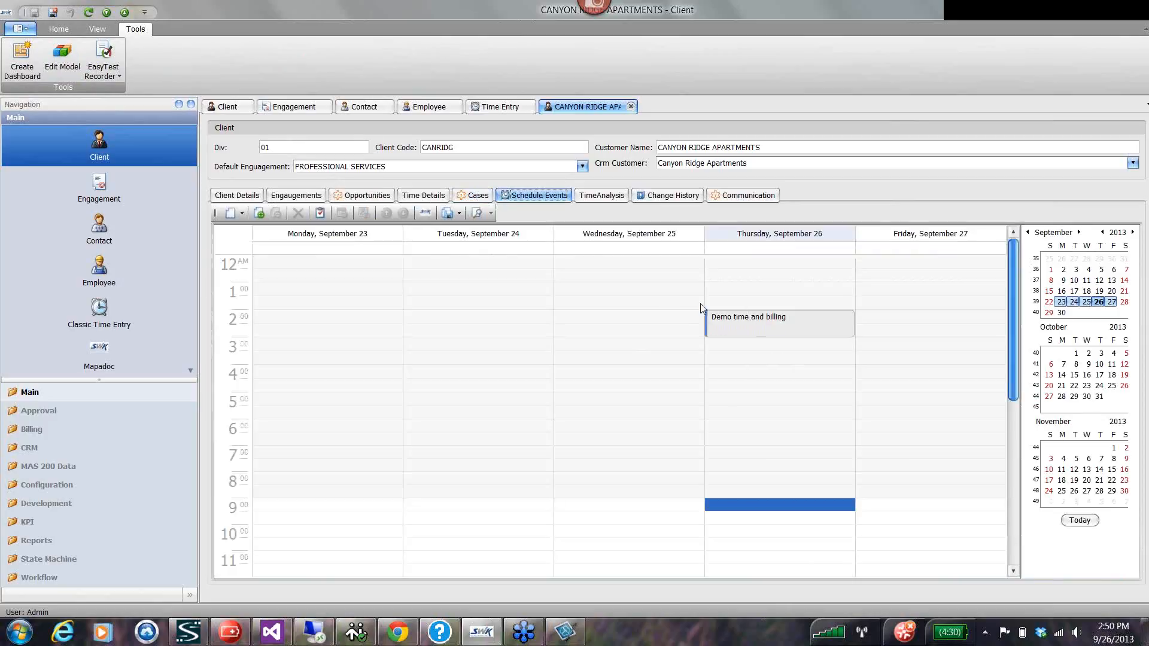
left_click_drag(747, 331, 763, 362)
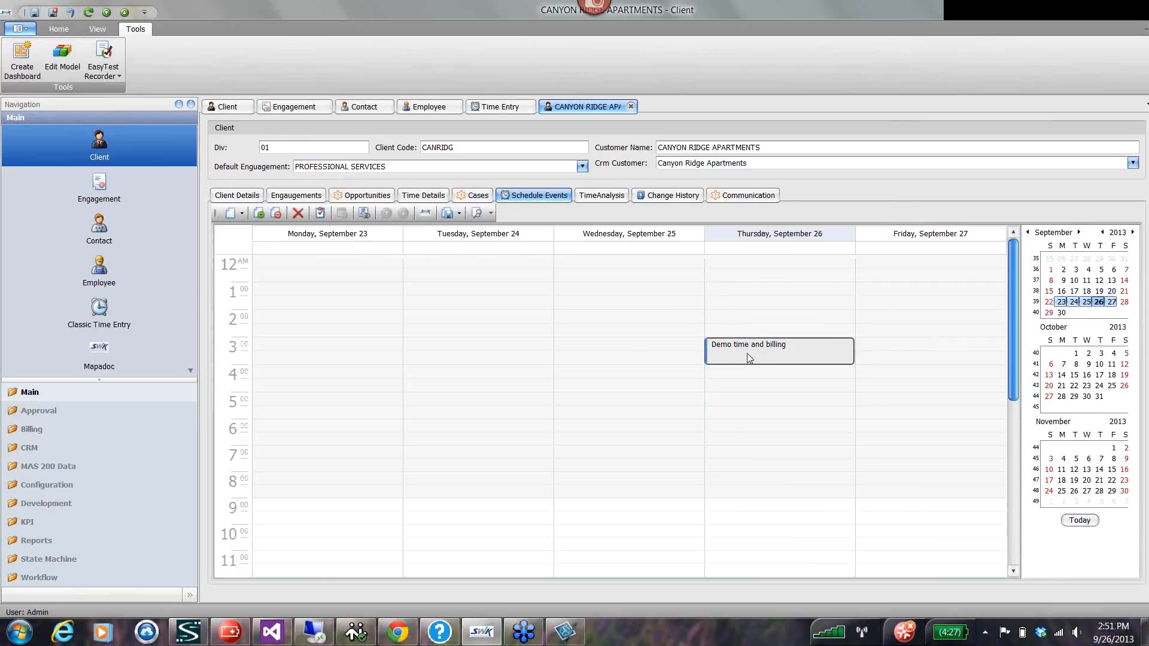
Collapse all employee groups in the client's time analysis.
left_click(601, 198)
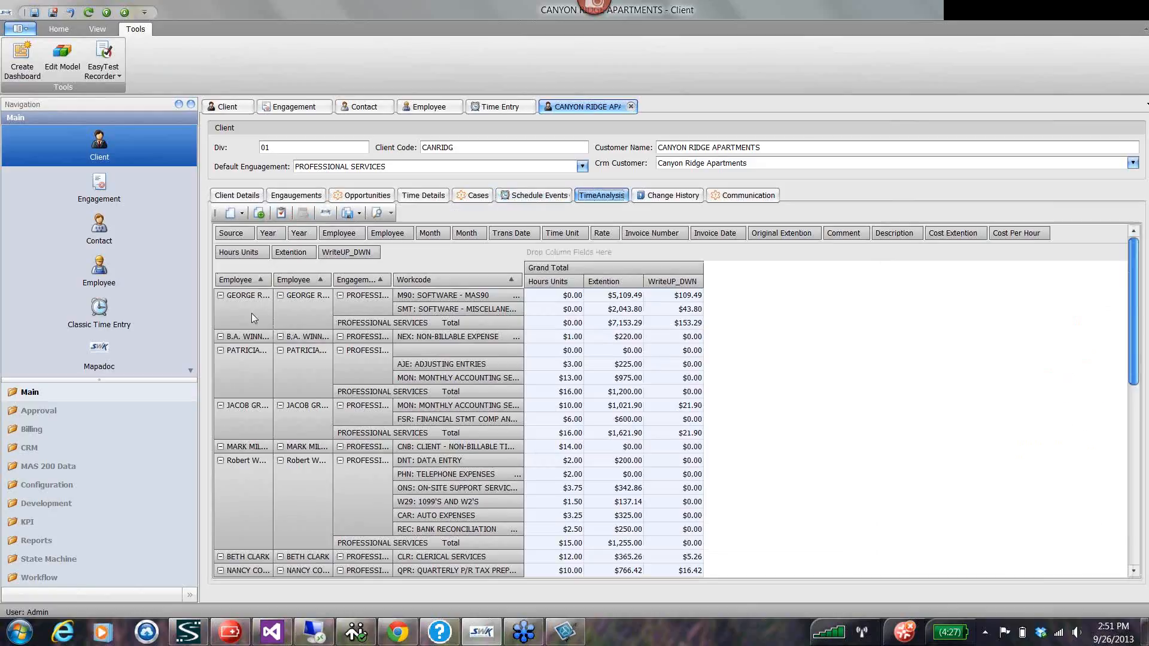
right_click(252, 314)
left_click(295, 362)
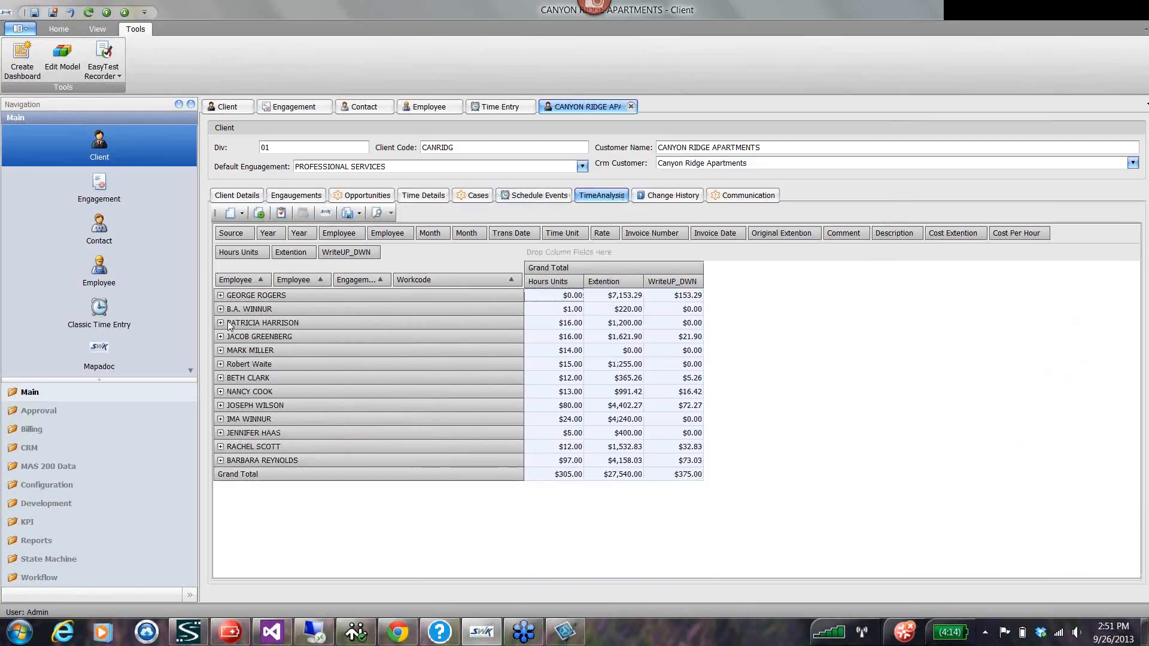
Remove the duplicate Employee row field and the WriteUP_DWN data field from the time analysis pivot.
left_click_drag(291, 281, 327, 232)
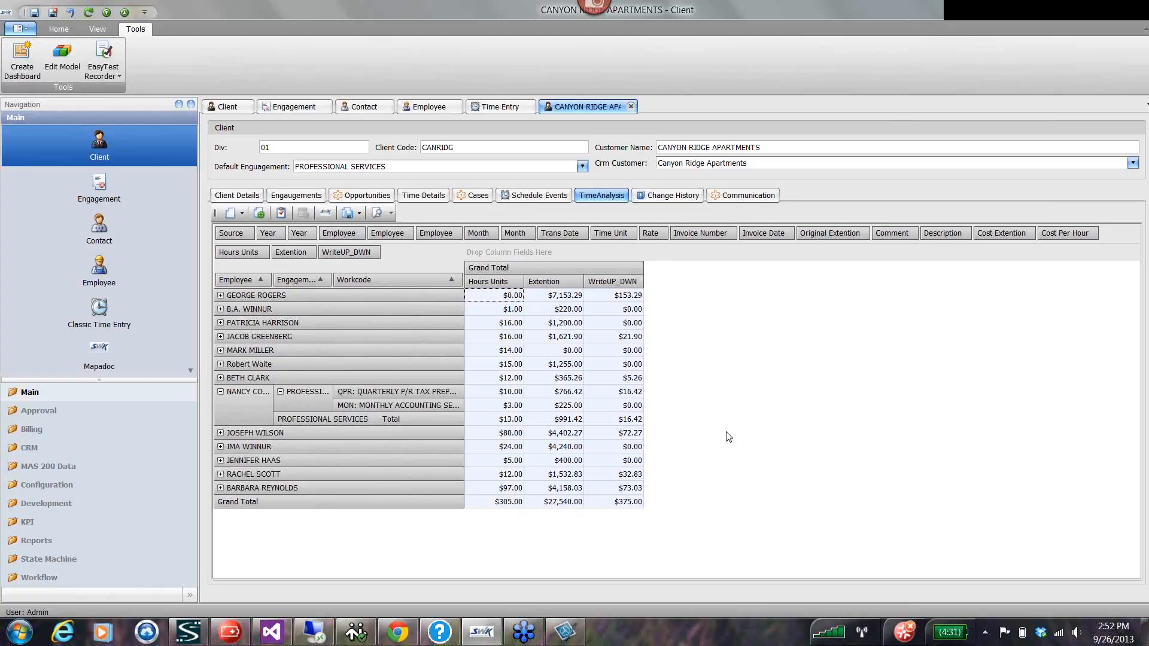
left_click_drag(351, 254, 375, 233)
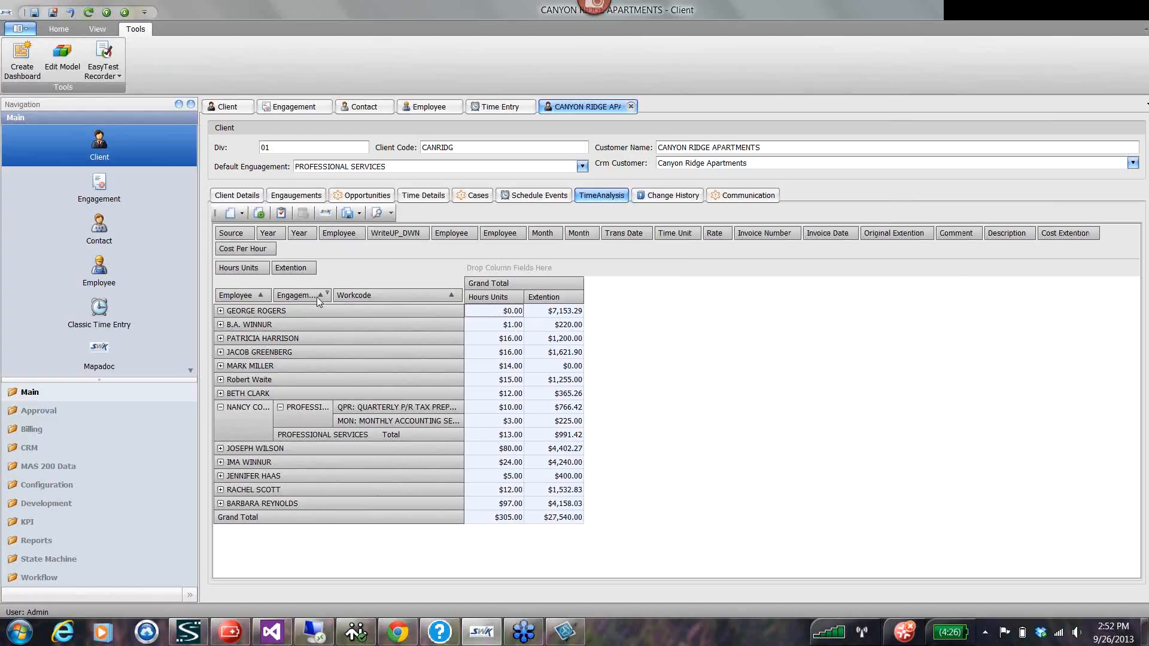
Place the Engagement field first in the pivot rows and move the Employee field to the columns.
left_click_drag(306, 298, 221, 295)
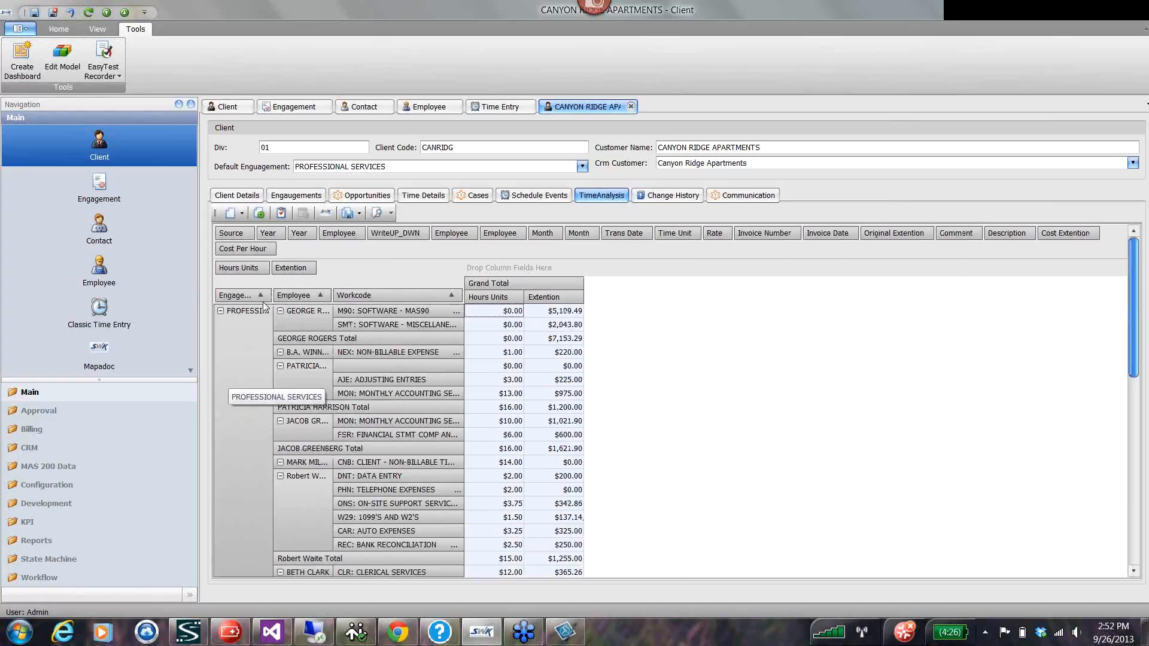
left_click_drag(306, 298, 479, 270)
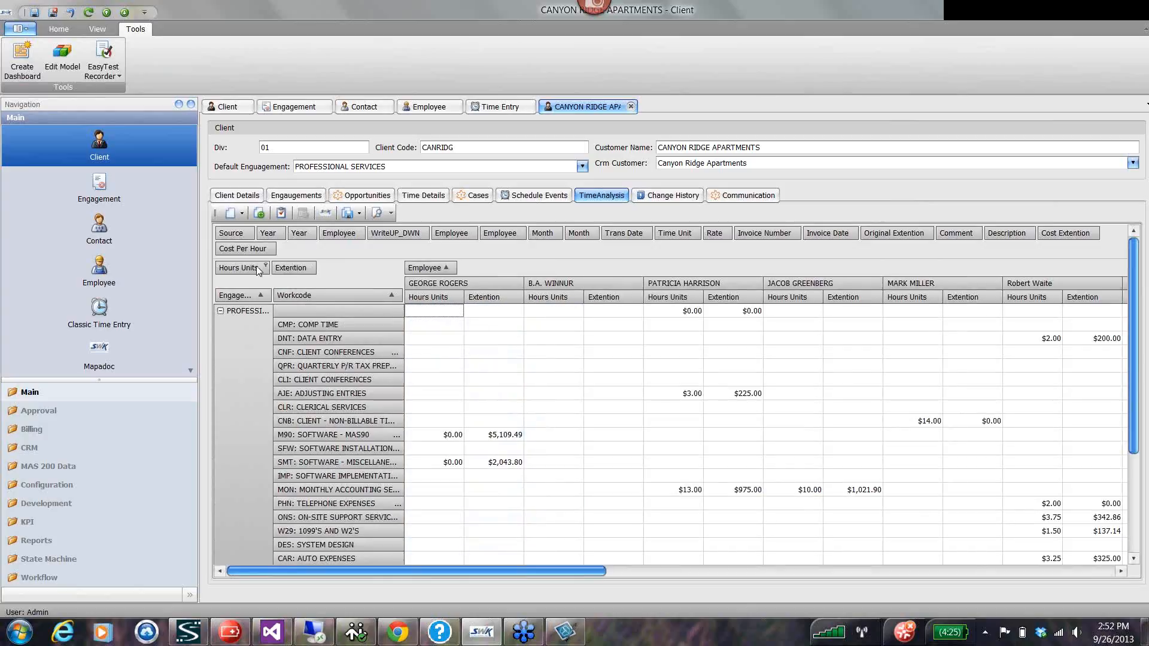
Remove Hours Units from the pivot data, make Employee the first row field and collapse all its groups.
left_click_drag(256, 266, 323, 234)
left_click_drag(428, 267, 229, 294)
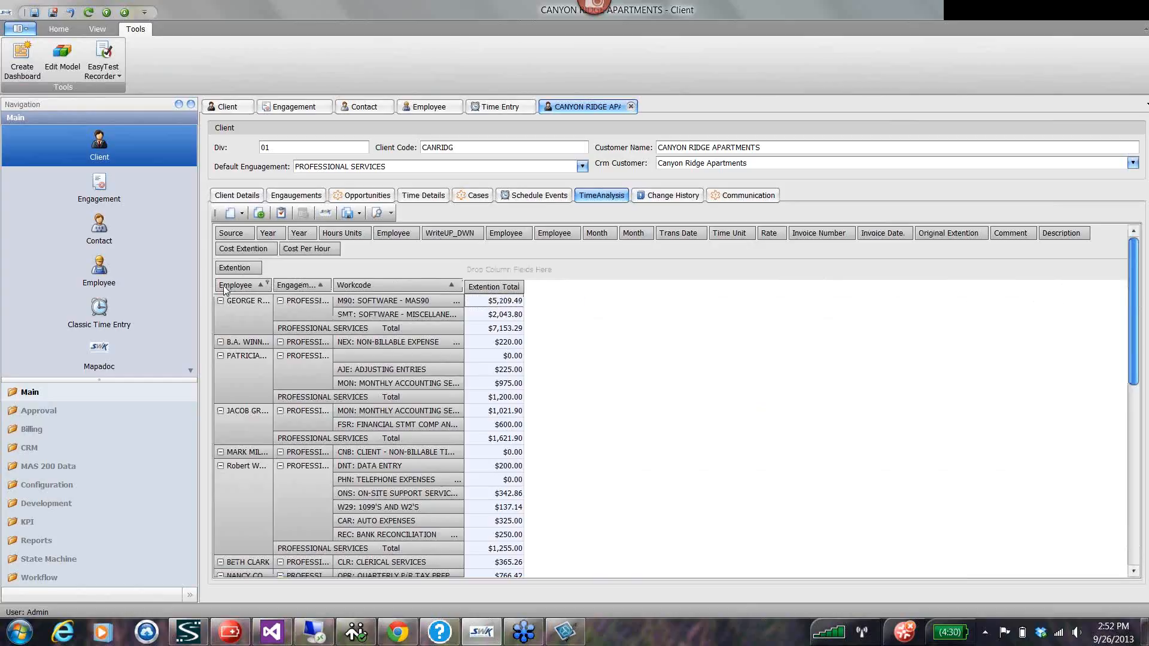
right_click(249, 382)
left_click(297, 428)
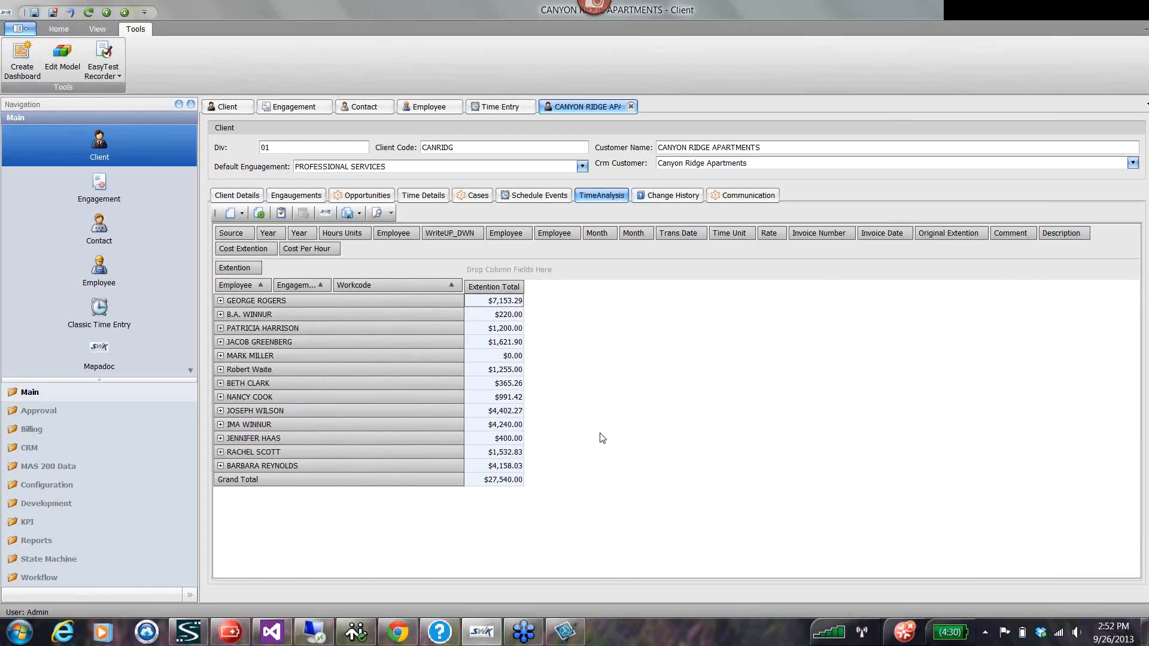
View the client's change history and communication records.
left_click(669, 196)
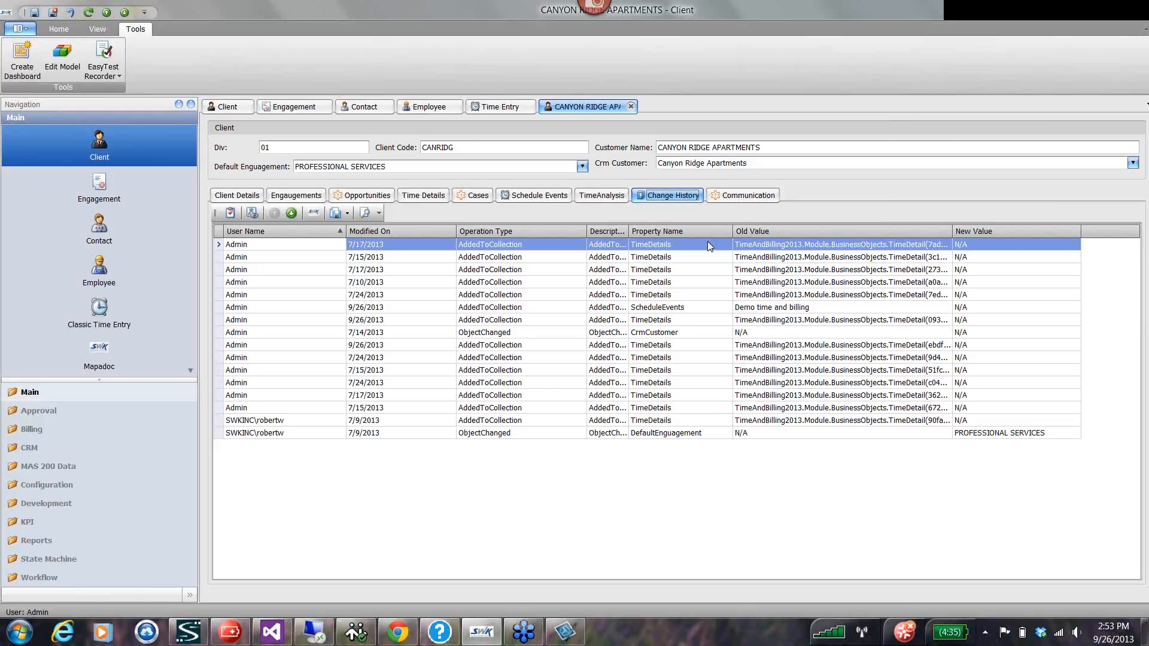
left_click(744, 199)
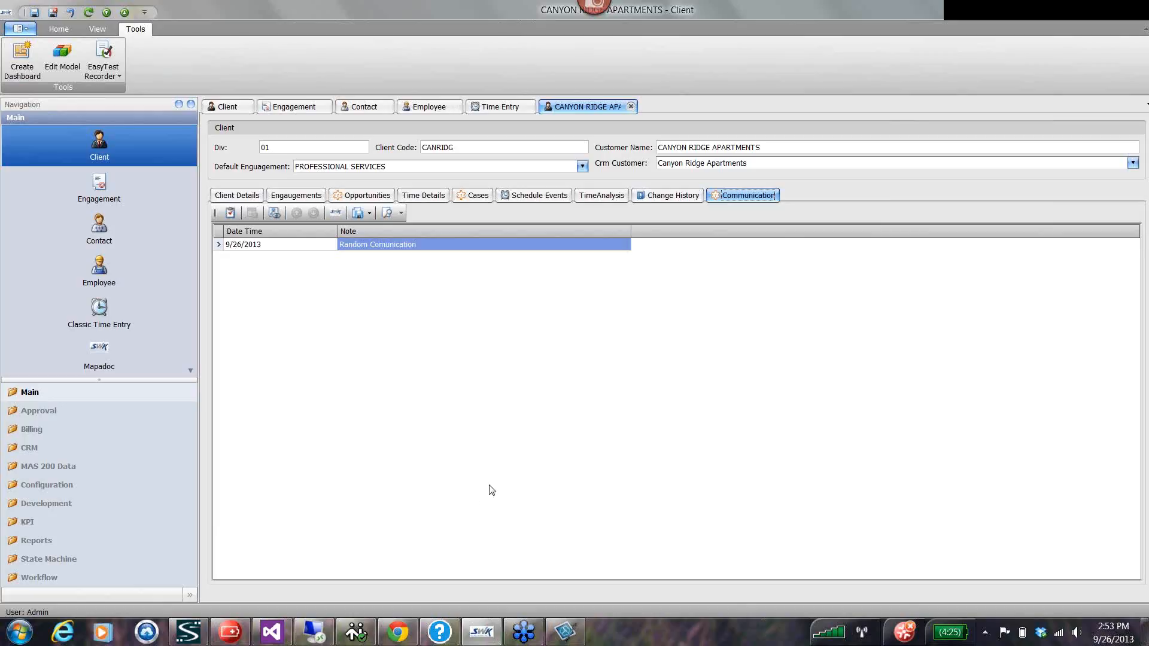
Open the client's Professional Services engagement and examine its time details, engagement detail, CRM opportunity detail and tasks.
left_click(298, 197)
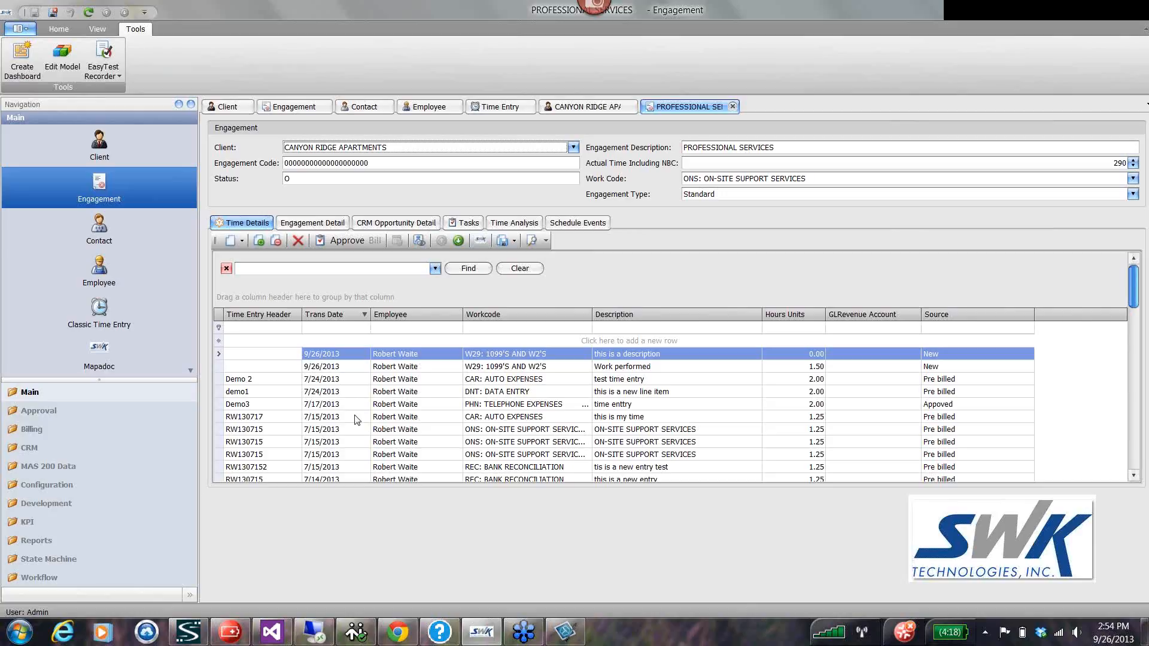
scroll(357, 421, "down", 10)
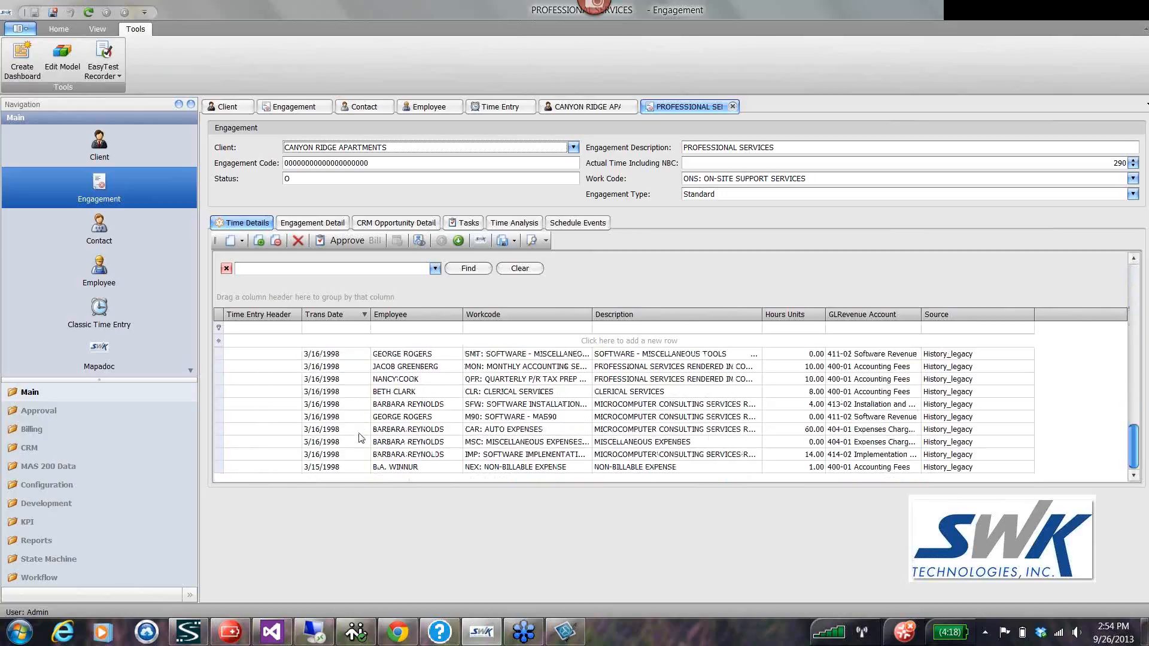
scroll(361, 438, "up", 10)
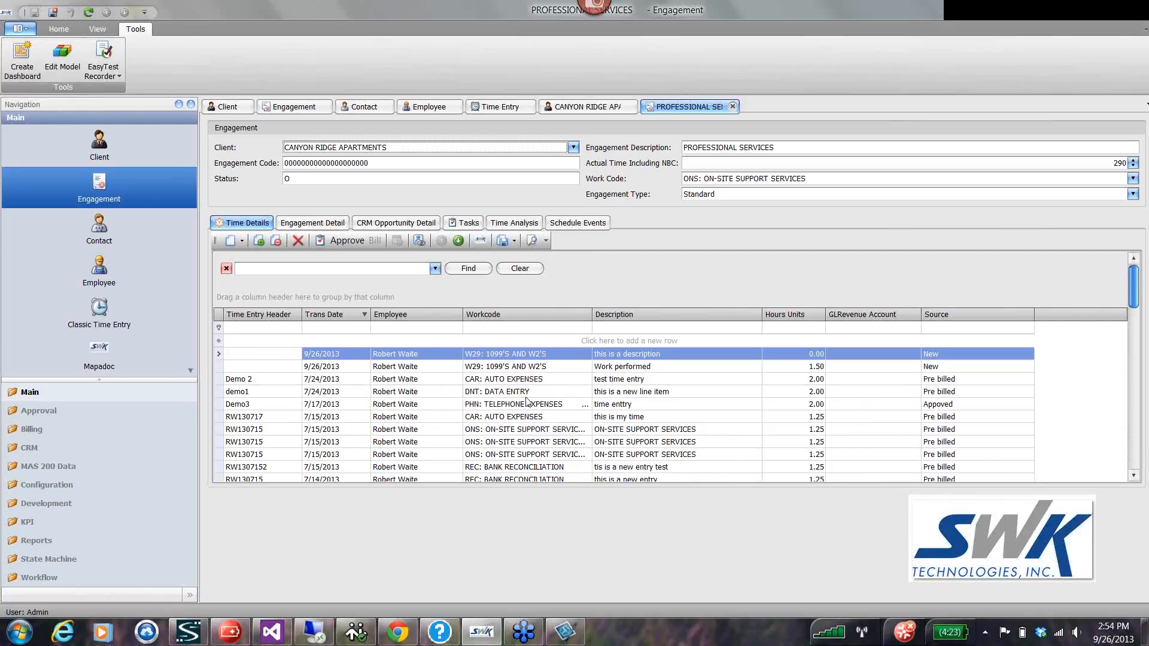
left_click(311, 225)
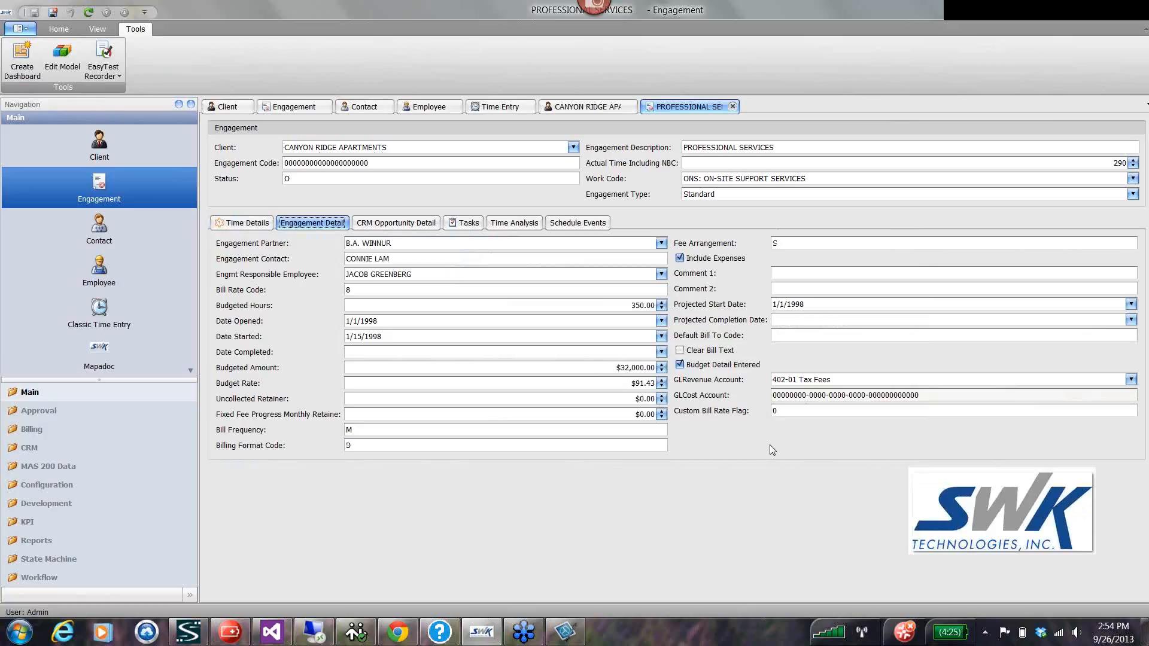
left_click(397, 224)
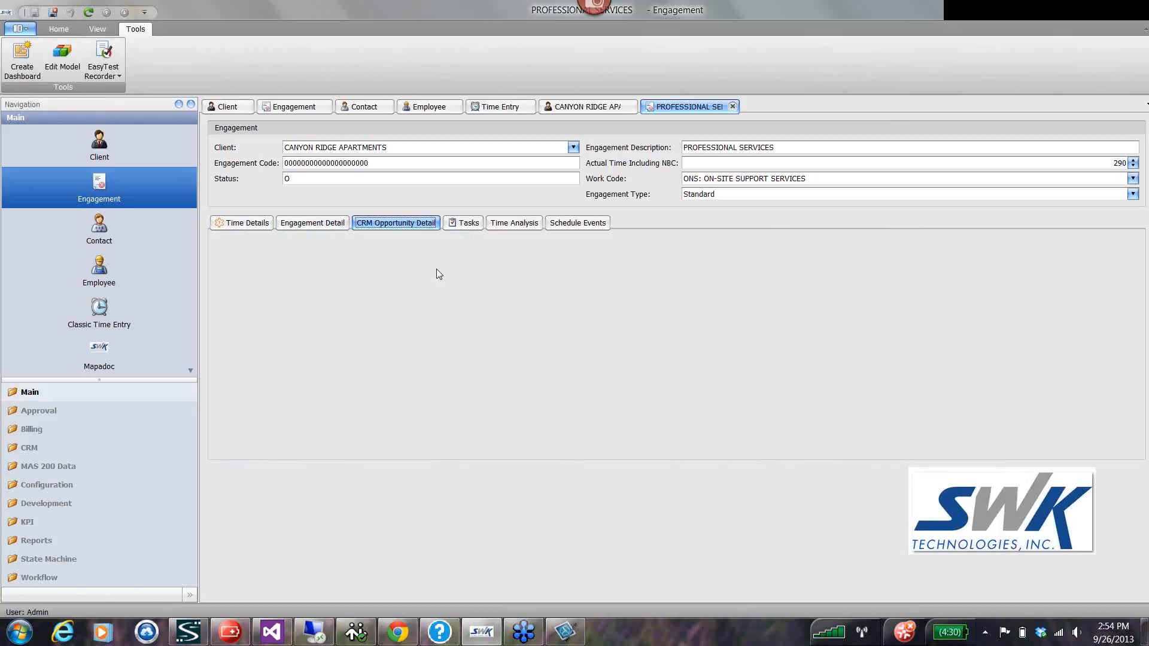
left_click(467, 223)
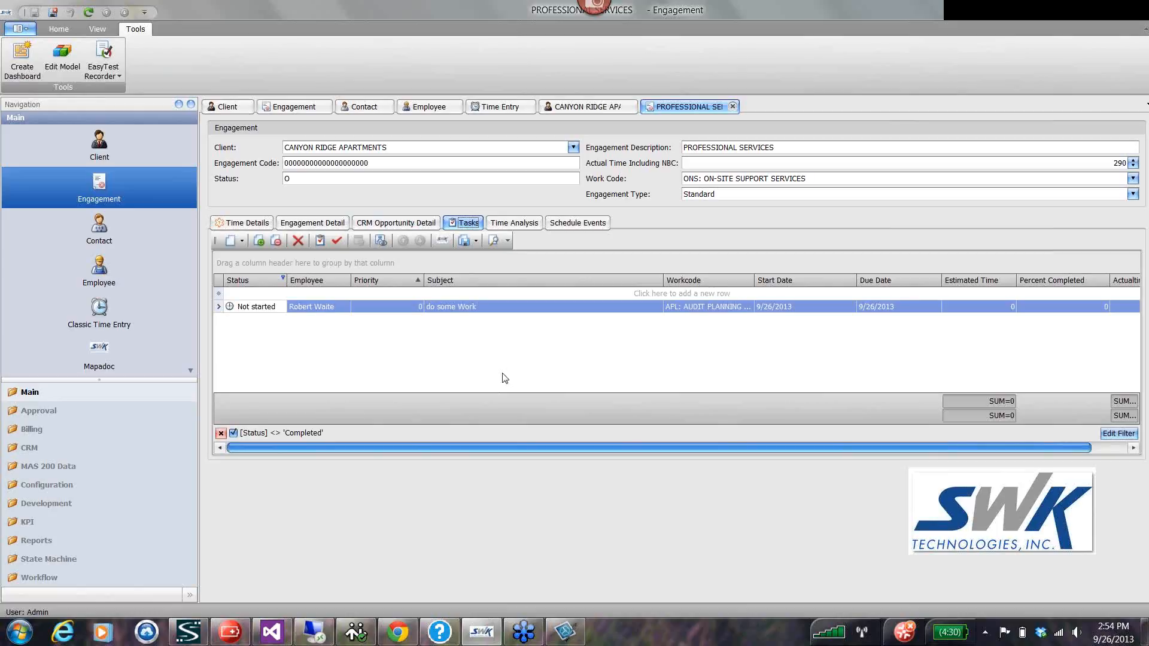
left_click(978, 28)
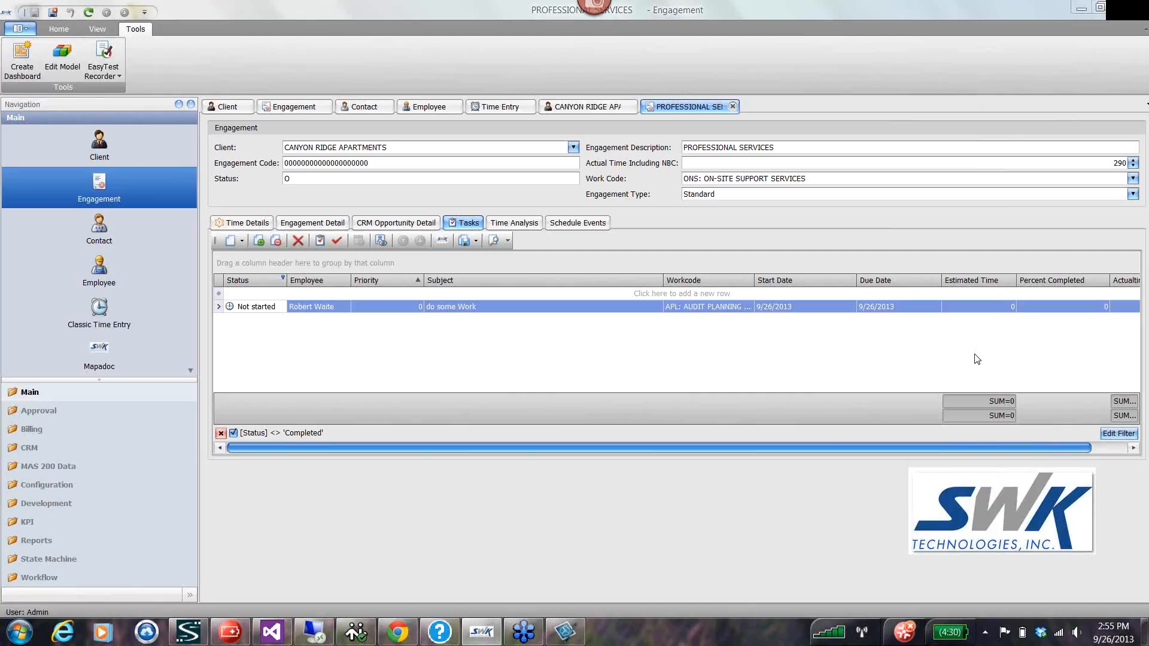
Add a task with the subject "do more work" and the work code CLR: Clerical Services to the engagement.
left_click(544, 294)
type("do ")
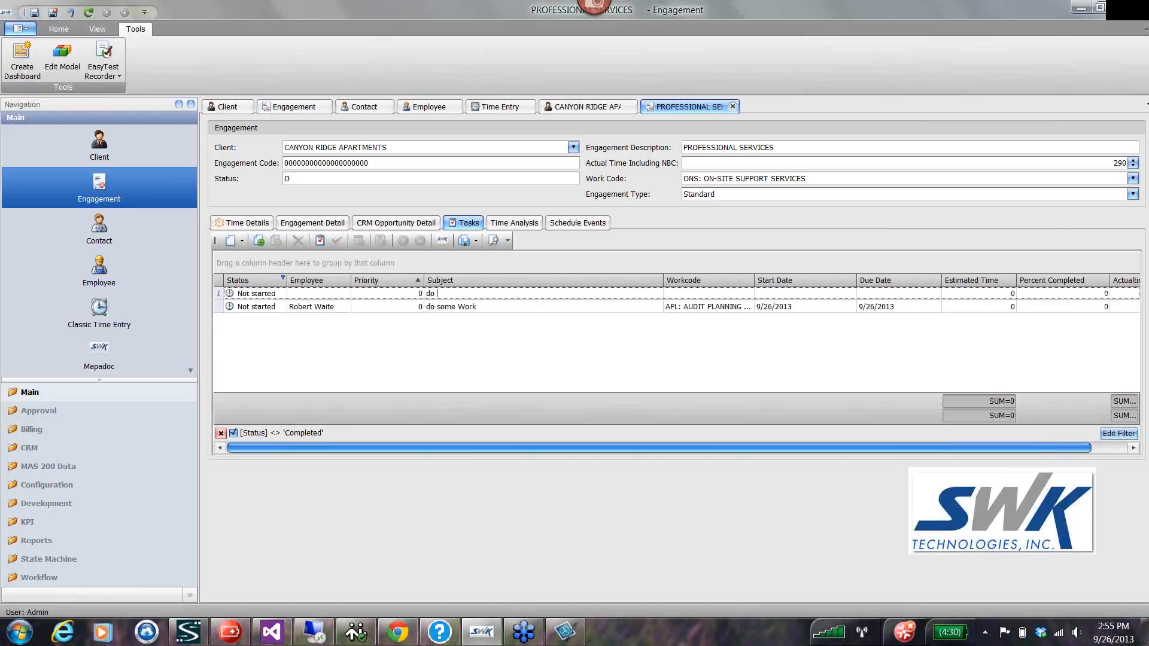
type("more work")
key("Tab")
left_click(747, 293)
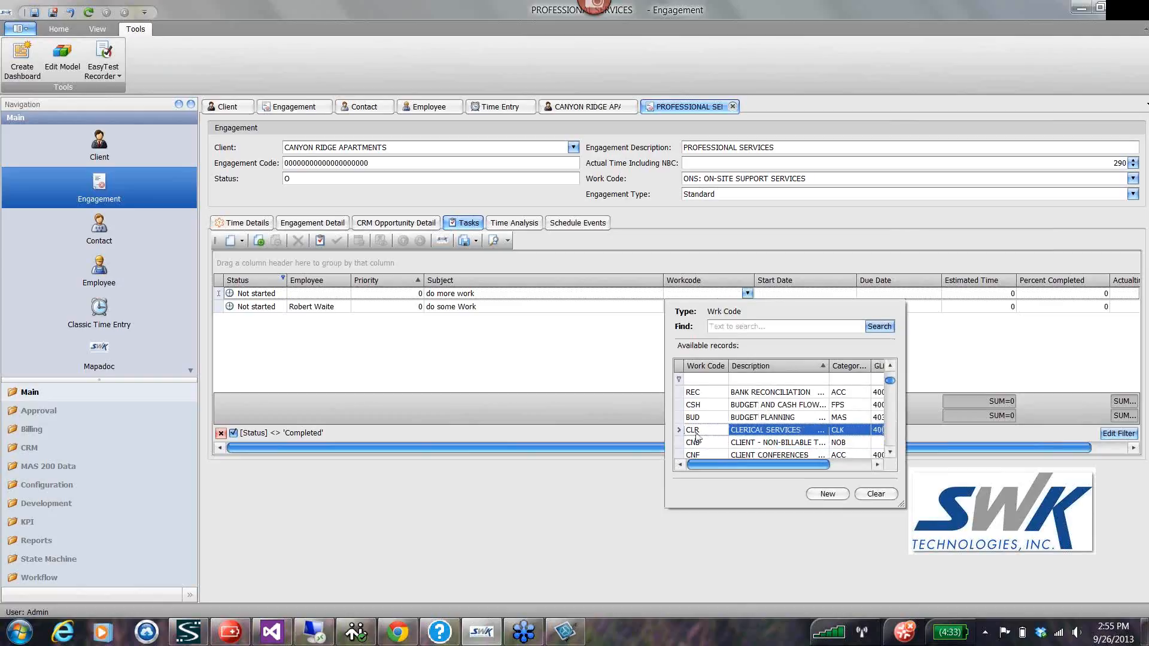
left_click(696, 431)
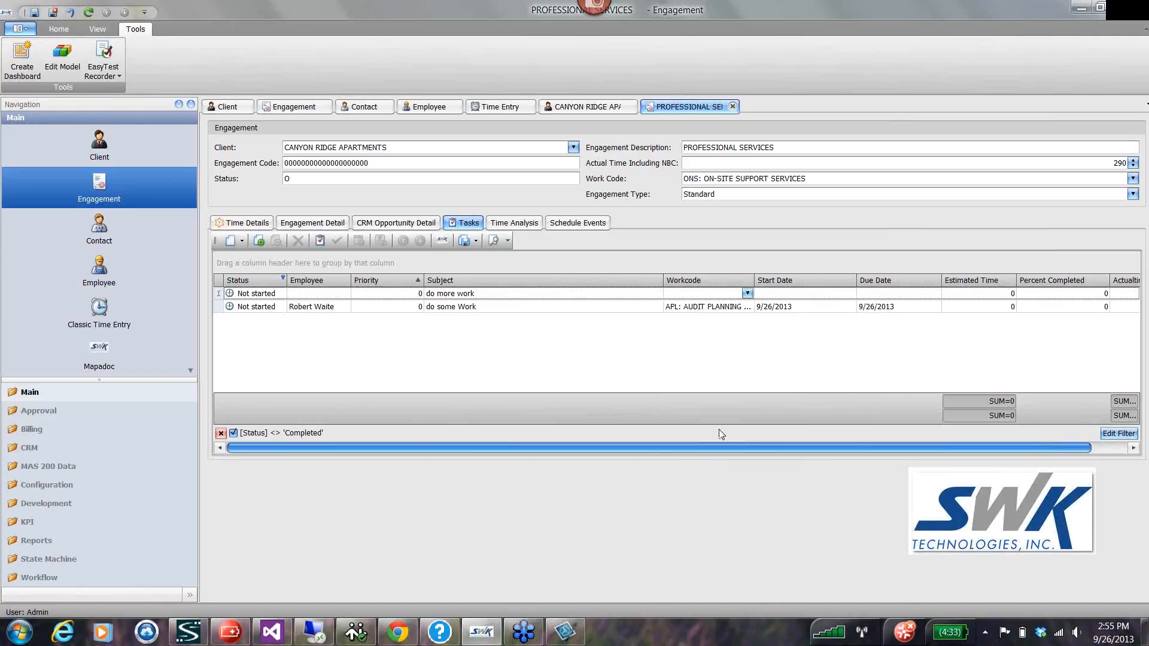
Give the new task start date 9/26/2013, due date 10/3/2013 and an estimated time of 2.
left_click(777, 295)
left_click(849, 293)
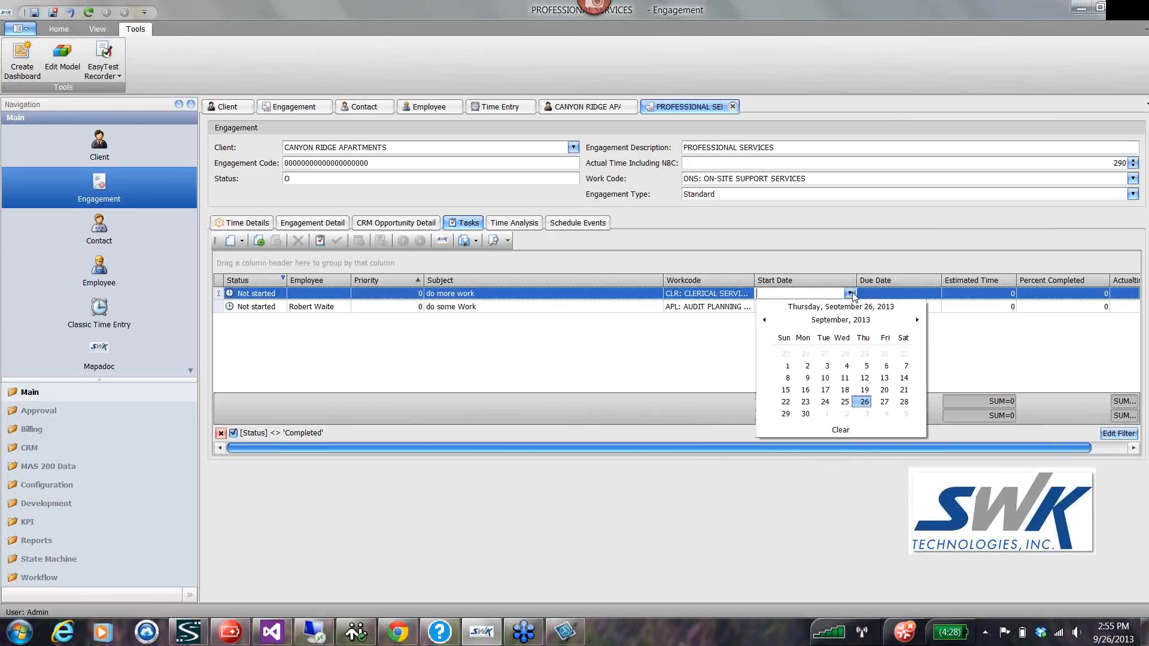
left_click(863, 402)
left_click(925, 294)
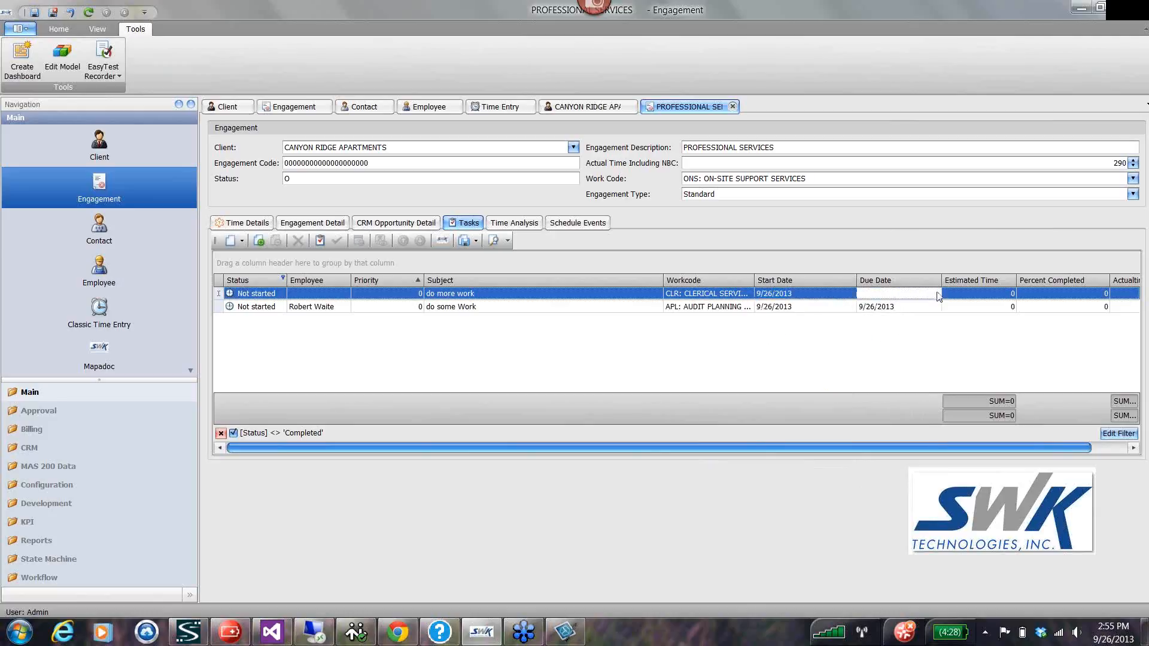
left_click(934, 294)
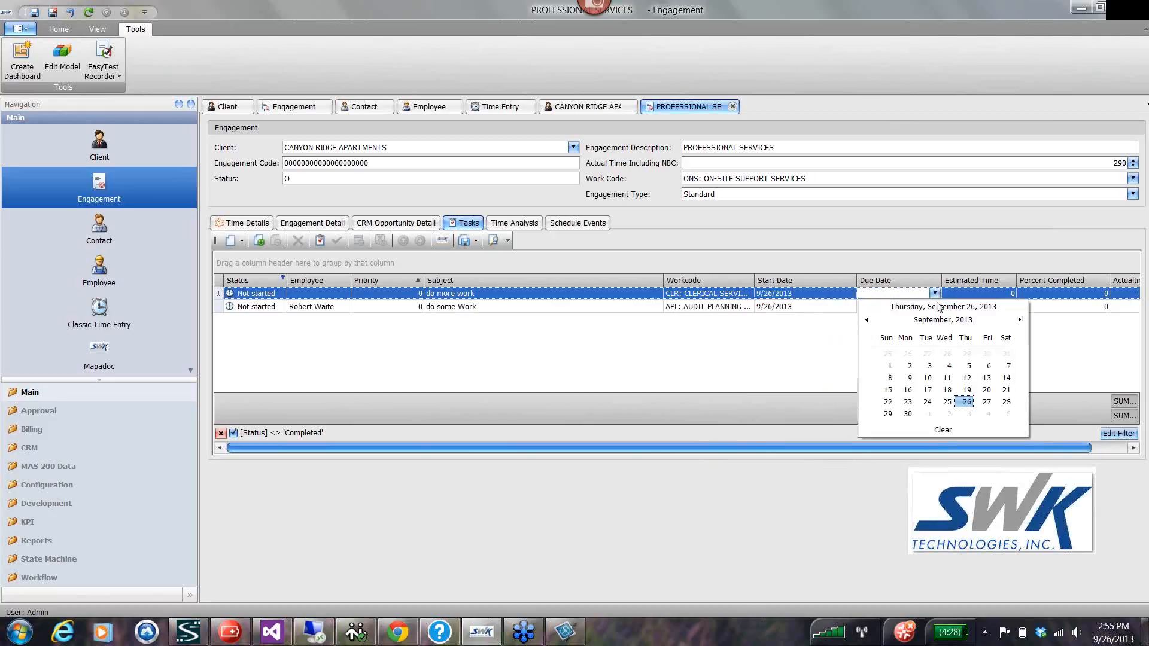
left_click(966, 413)
left_click(1004, 297)
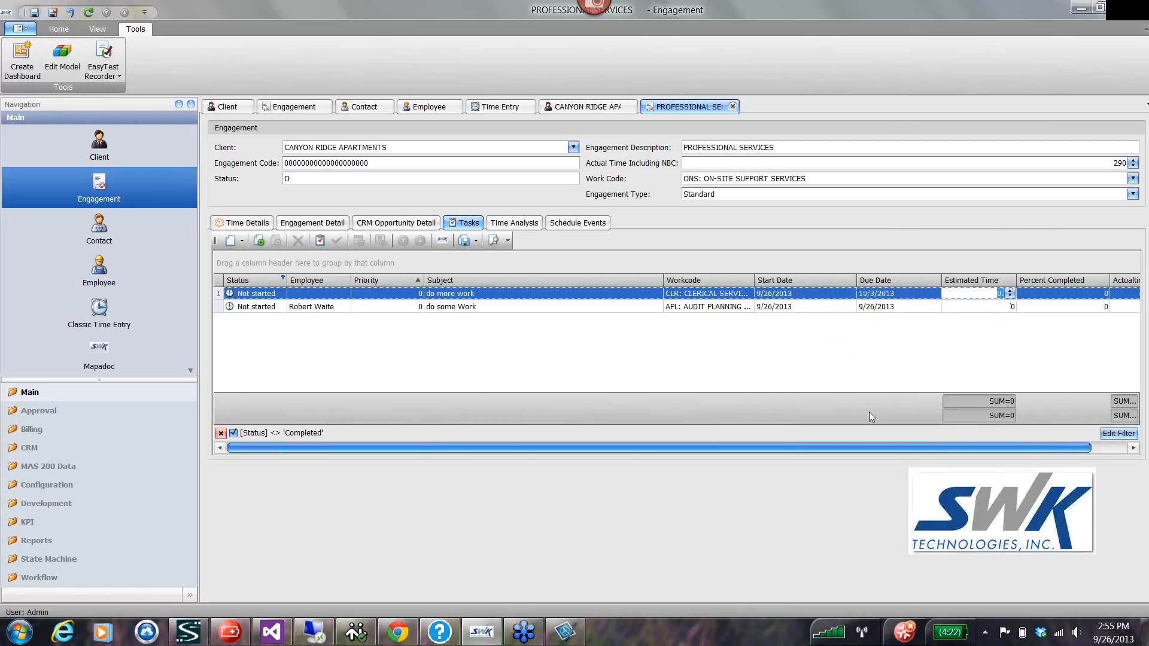
type("2")
left_click(978, 308)
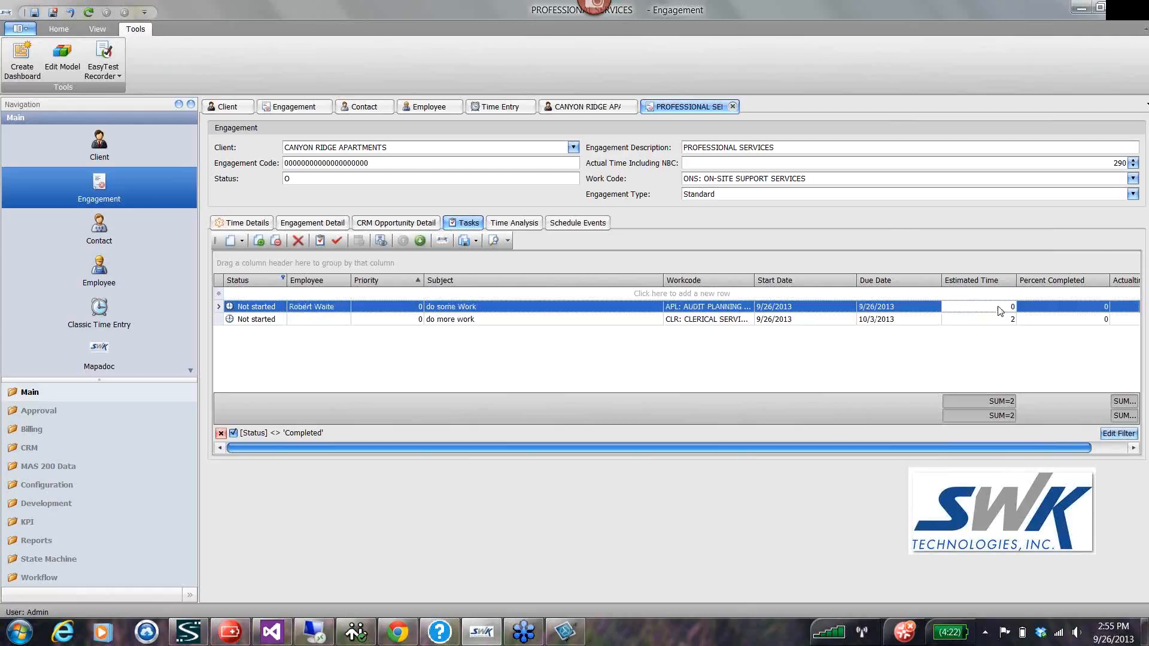
Set the estimated time of "do some Work" to 1 and move the Actualtime column directly after Estimated Time.
left_click(1001, 310)
left_click(1010, 305)
left_click(994, 320)
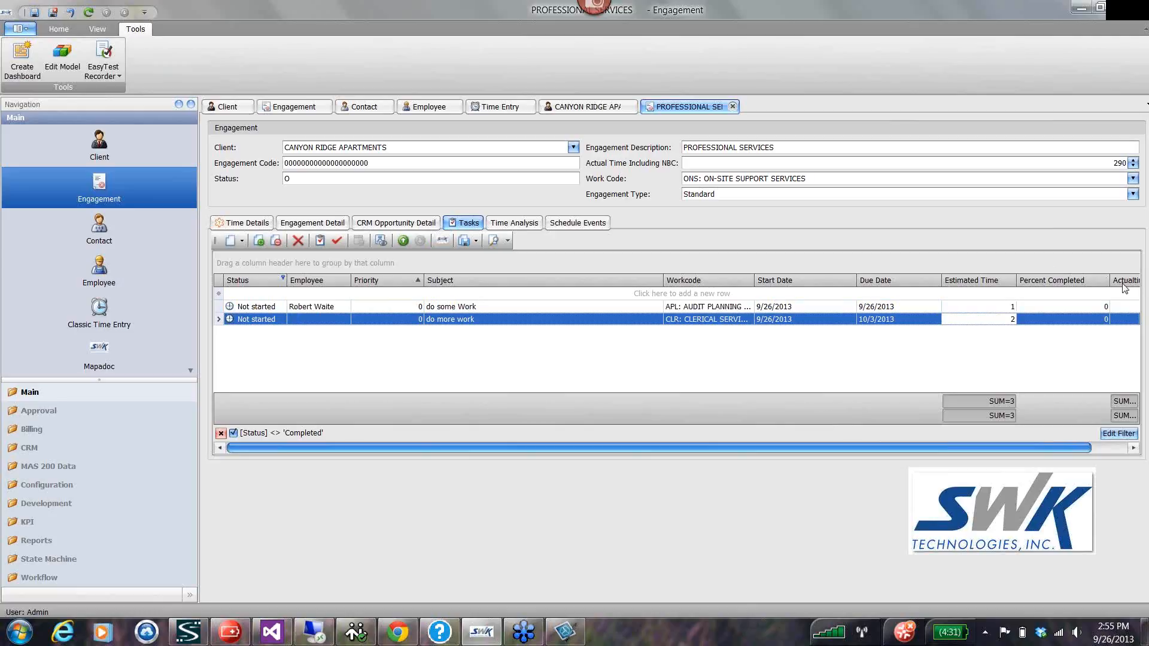
left_click_drag(1123, 285, 1018, 281)
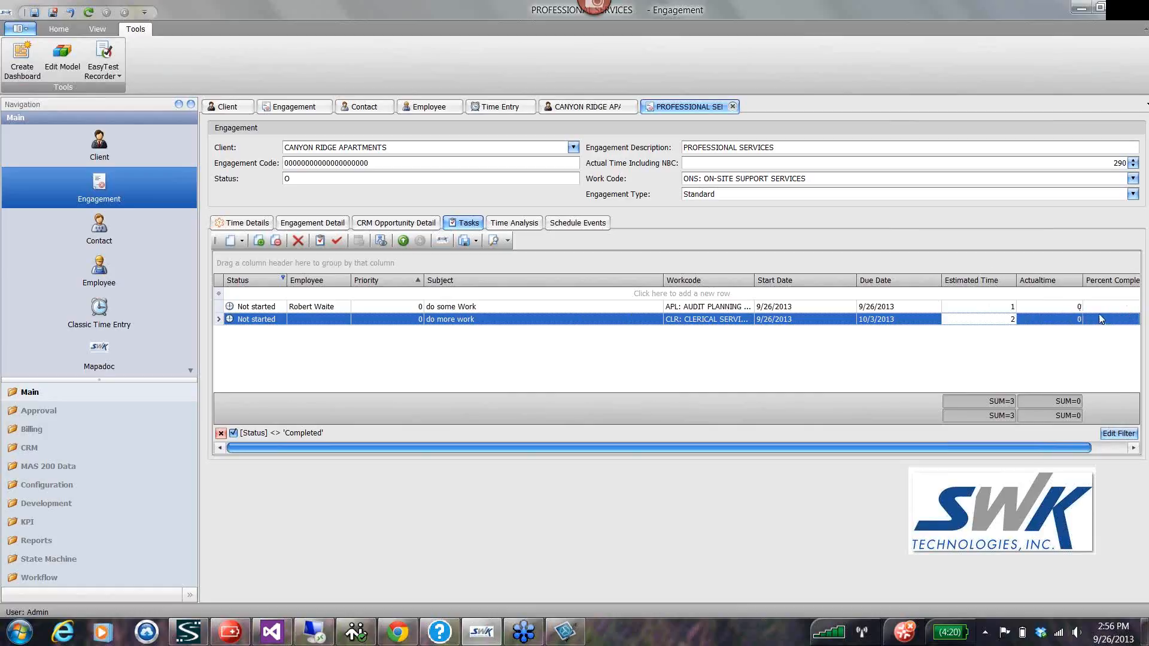
Open the "do some Work" task and start a new time detail row with 0 hours units.
left_click(270, 308)
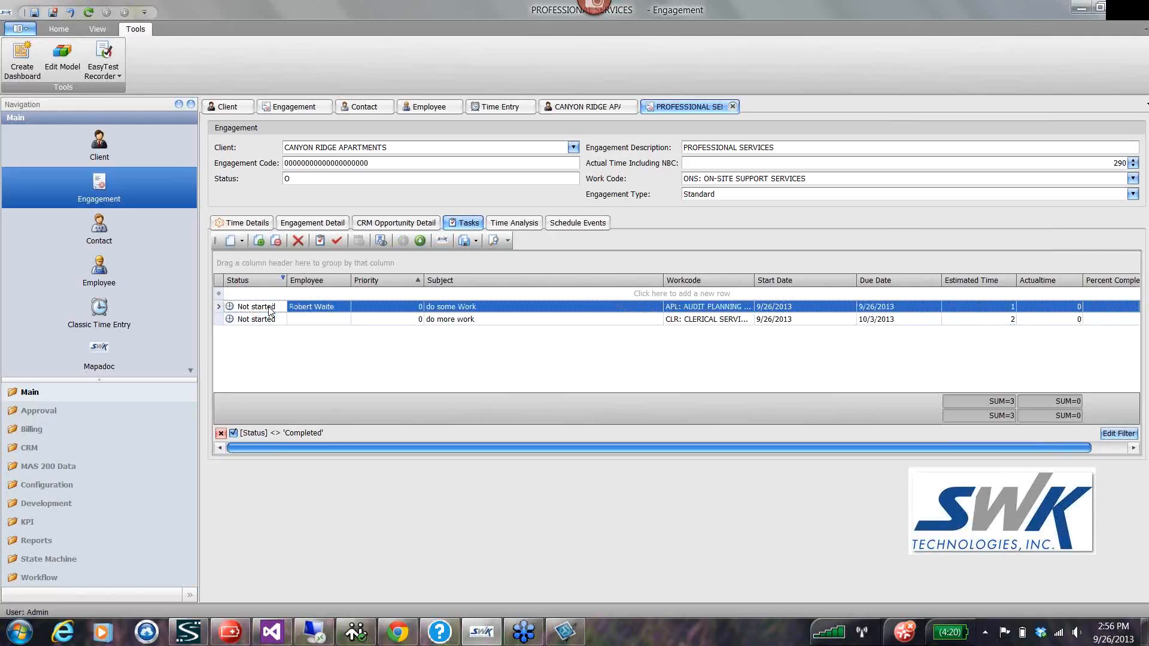
double_click(469, 305)
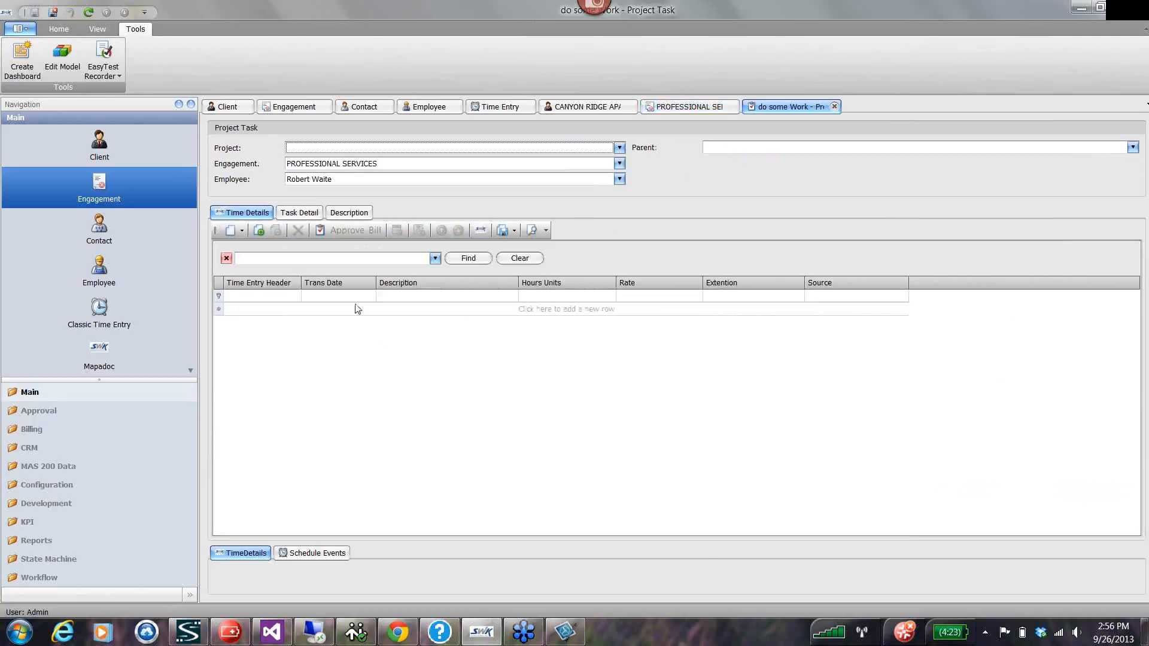
left_click(431, 311)
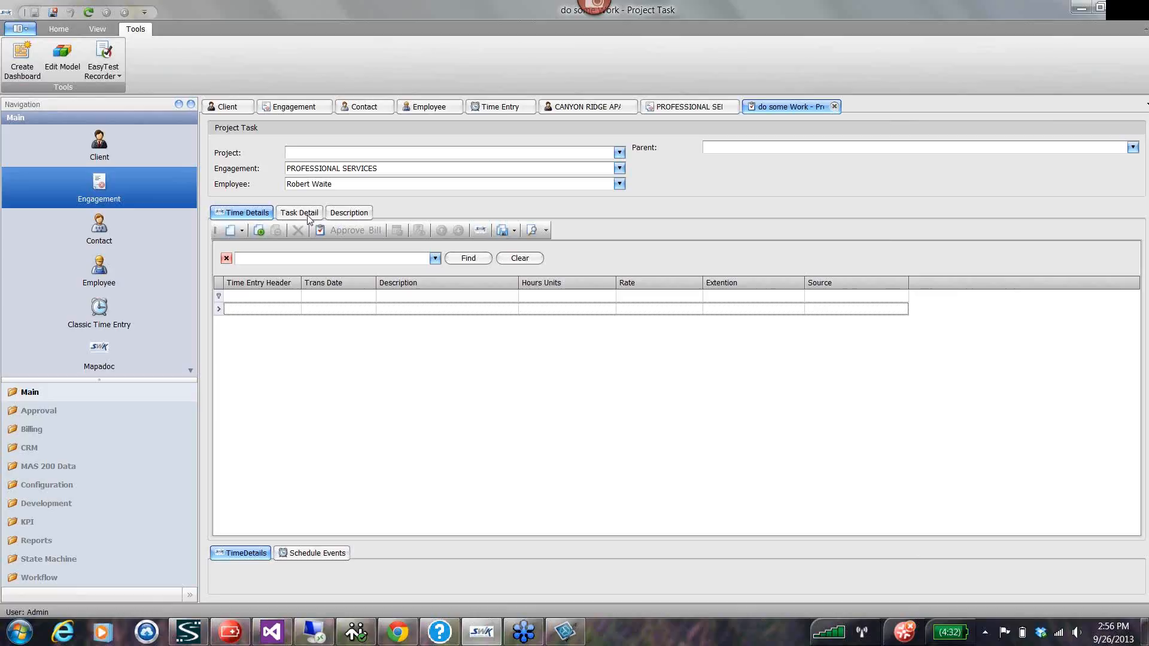
left_click(550, 310)
type("0")
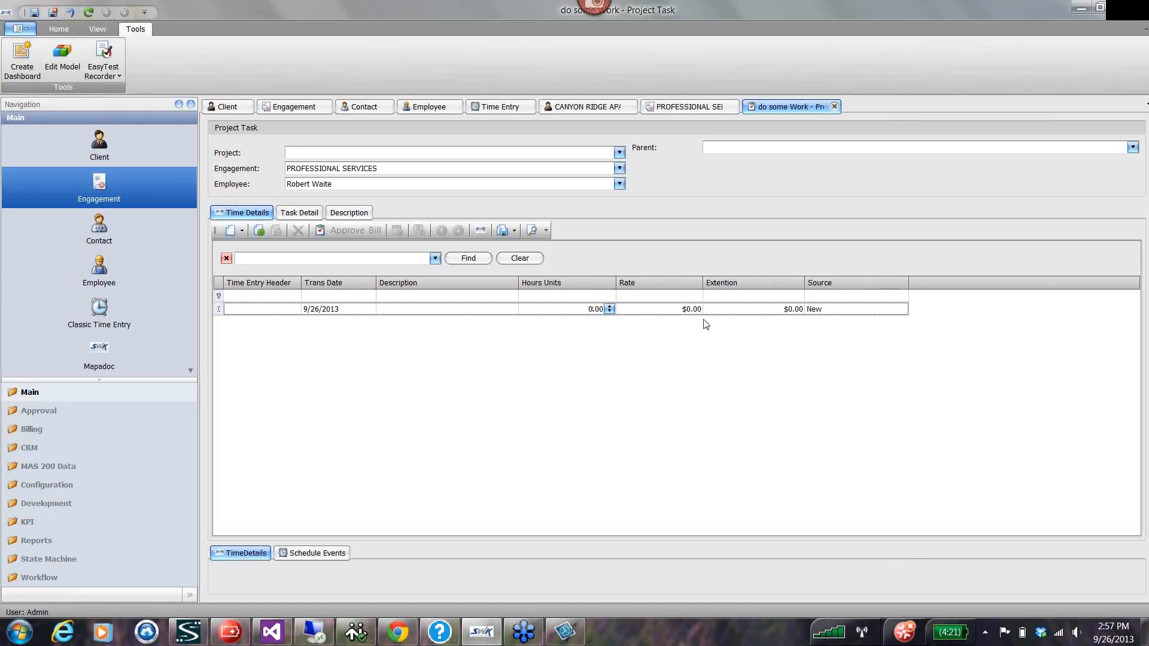
left_click(418, 315)
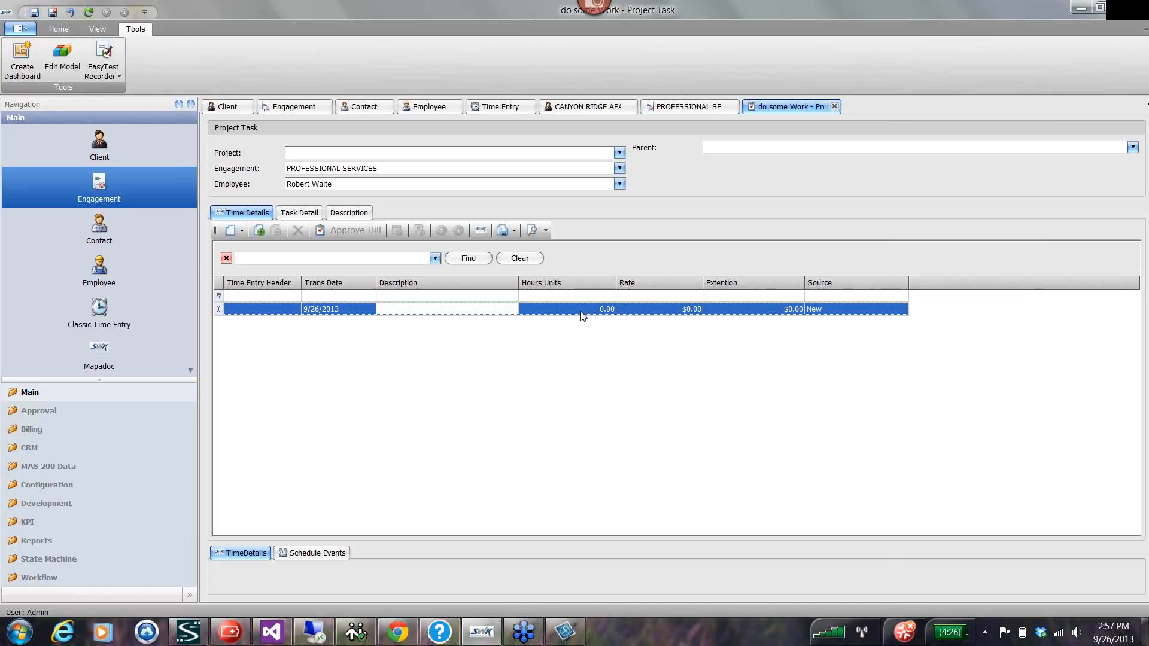
View the task's detail and description, and close the task without saving changes.
left_click(304, 214)
left_click(351, 213)
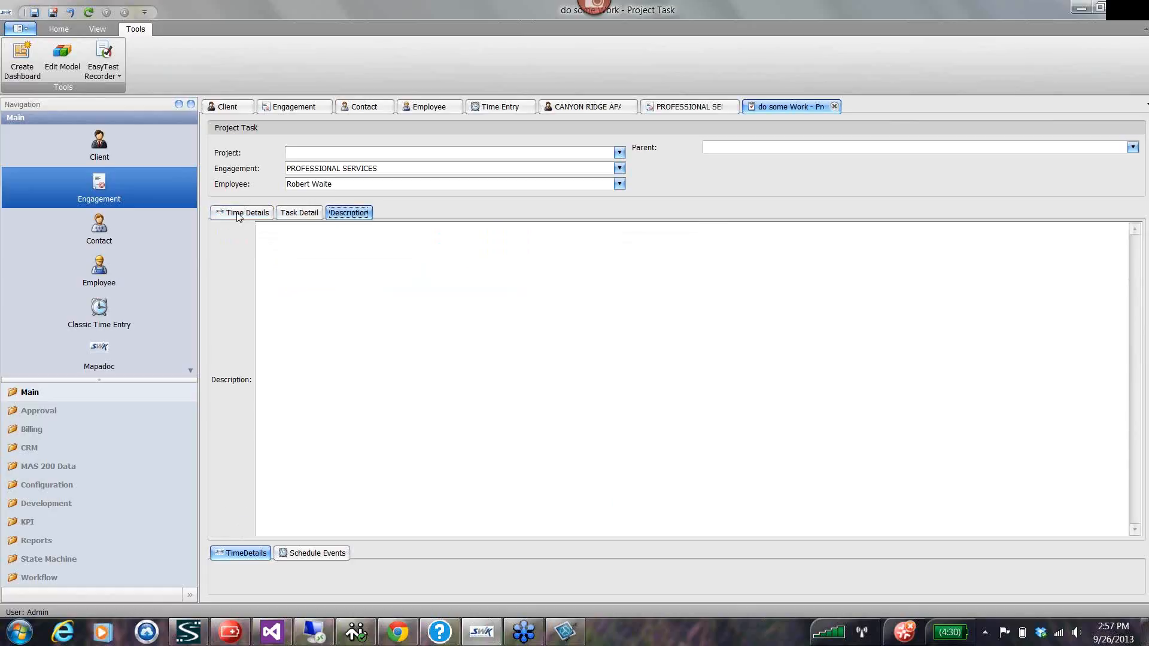
left_click(238, 214)
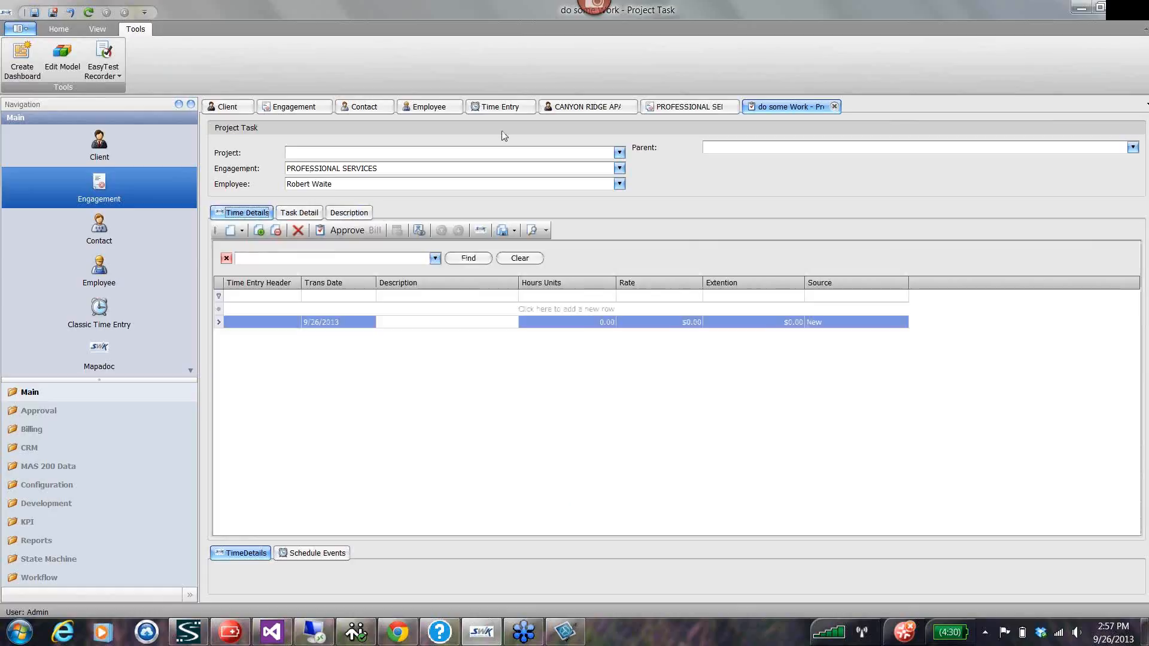
left_click(835, 106)
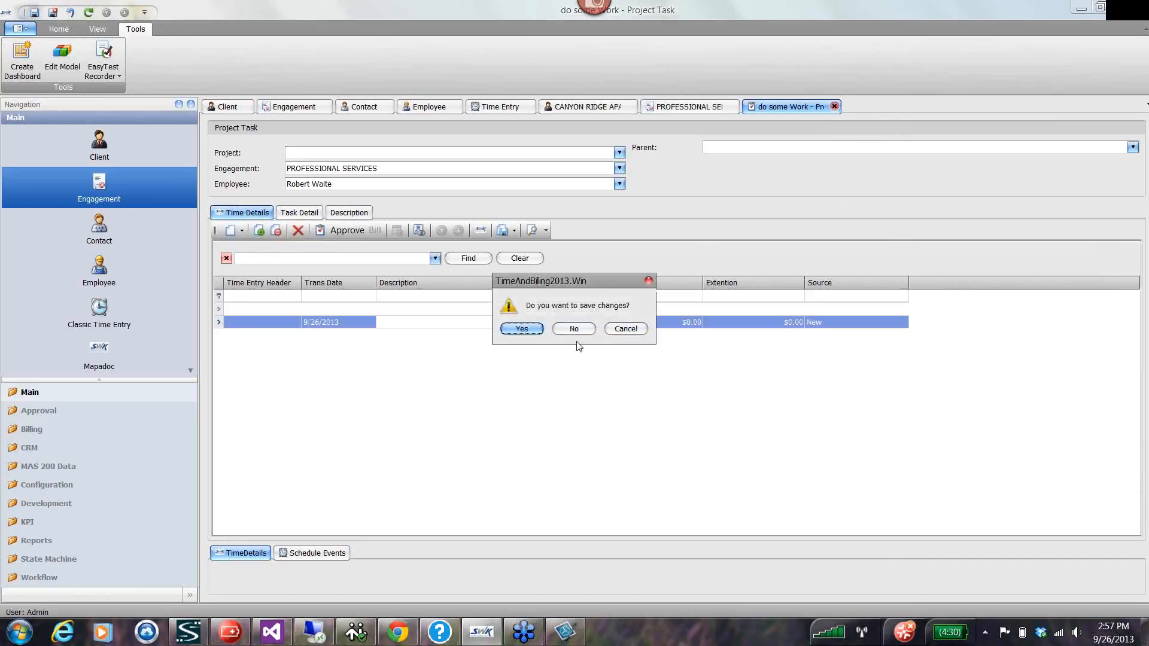
left_click(573, 328)
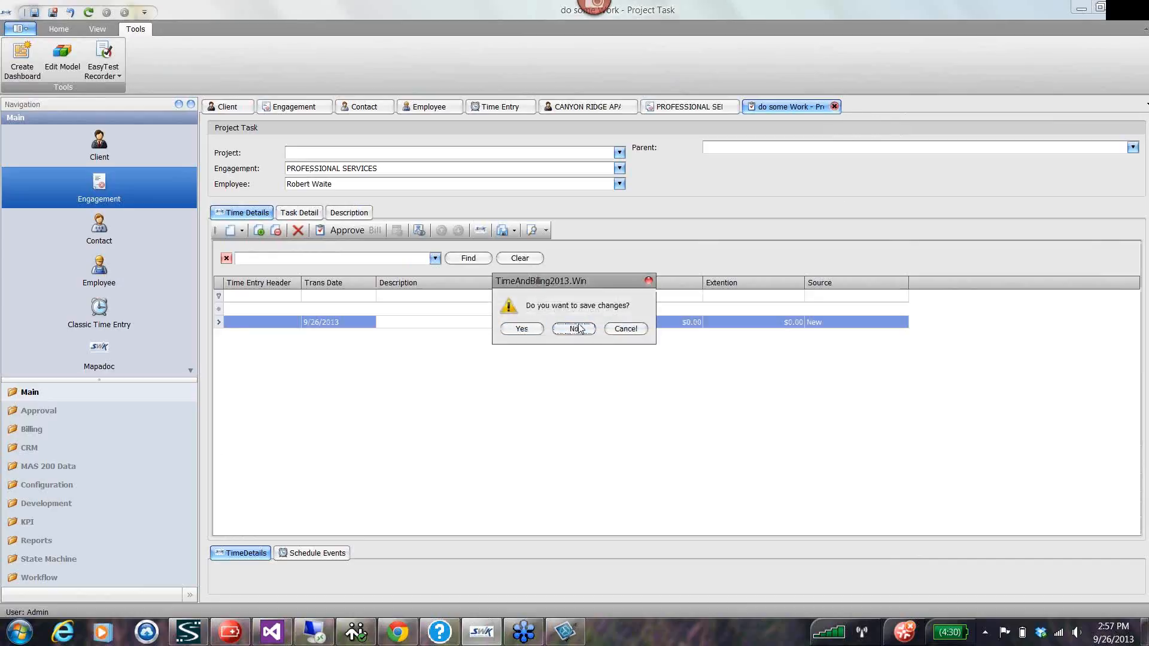
left_click(835, 109)
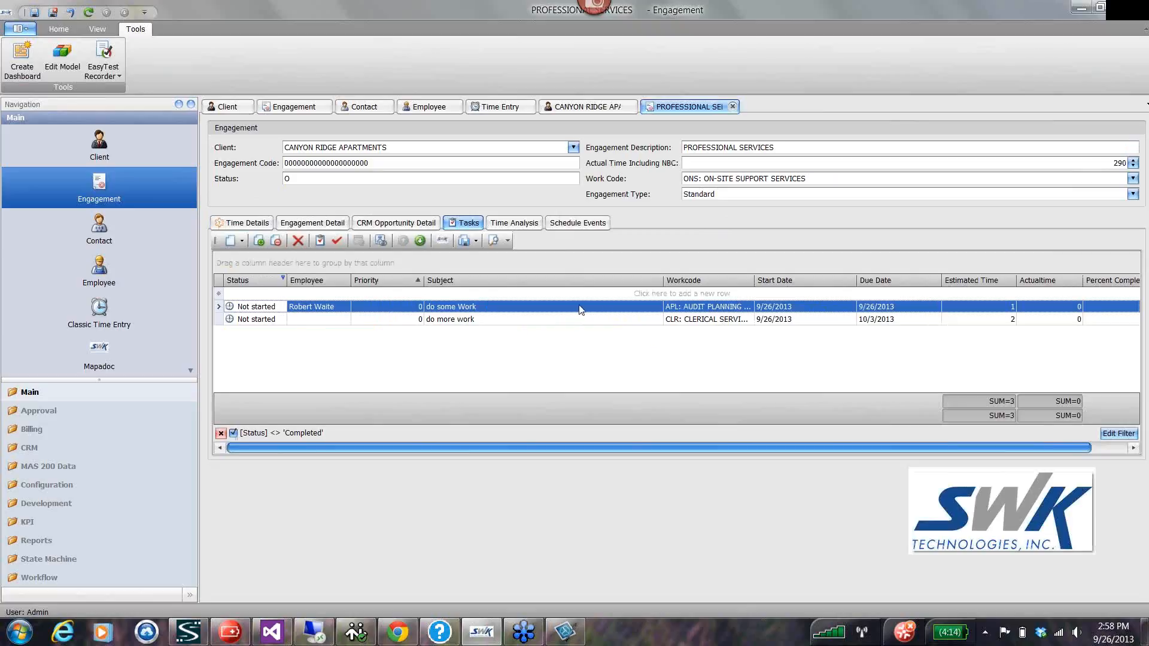
Show the engagement's time analysis and collapse all Workcode groups.
left_click(515, 225)
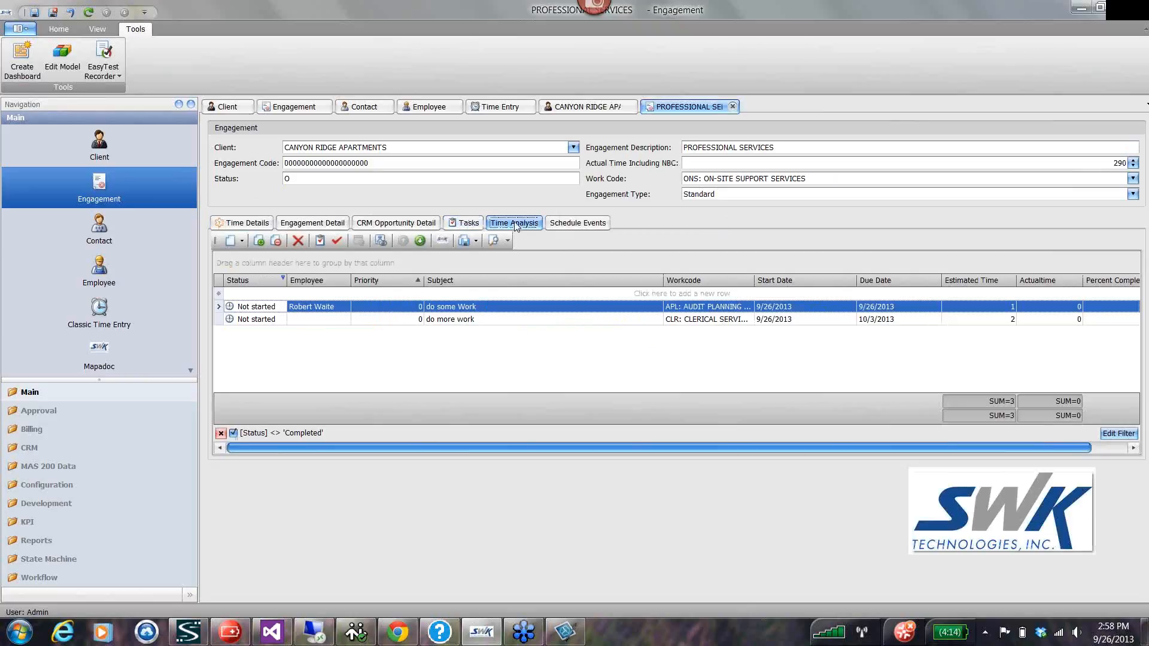
right_click(243, 422)
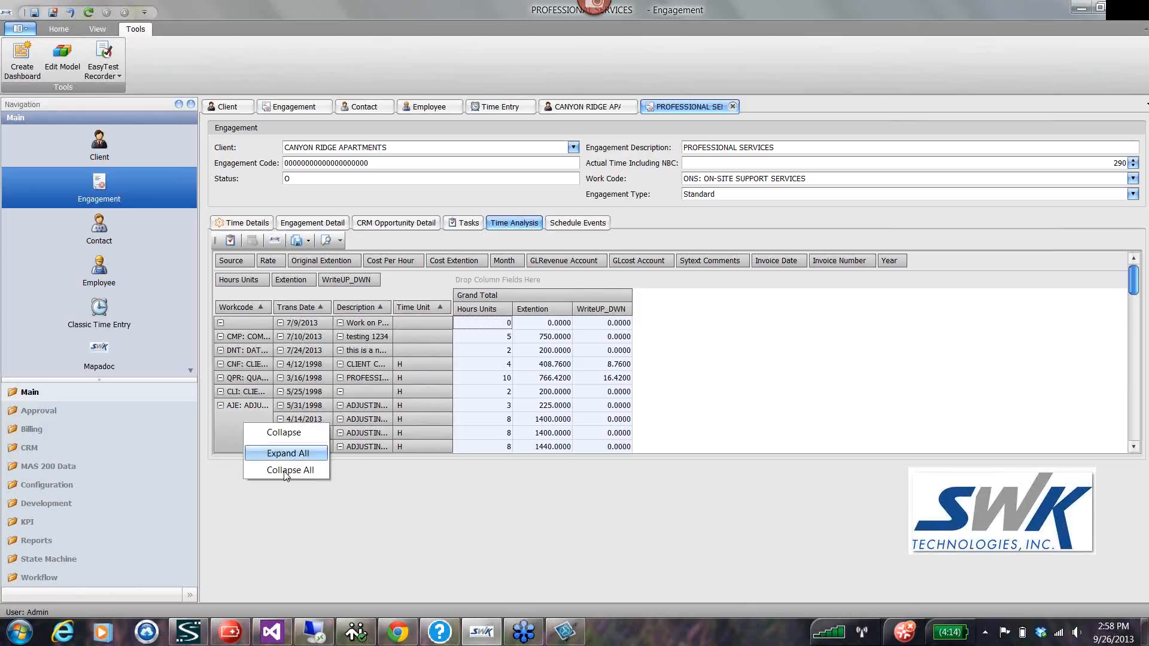
left_click(289, 471)
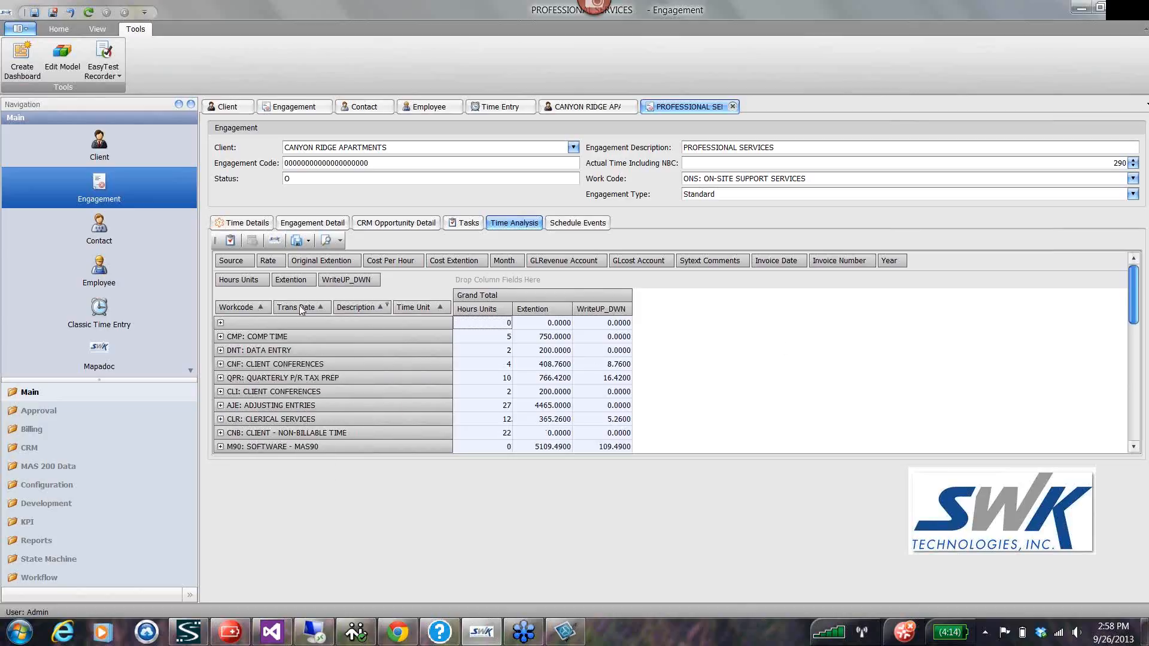
Move Workcode, Trans Date, Description and Time Unit out of the pivot rows into the filter fields.
left_click_drag(271, 309, 347, 260)
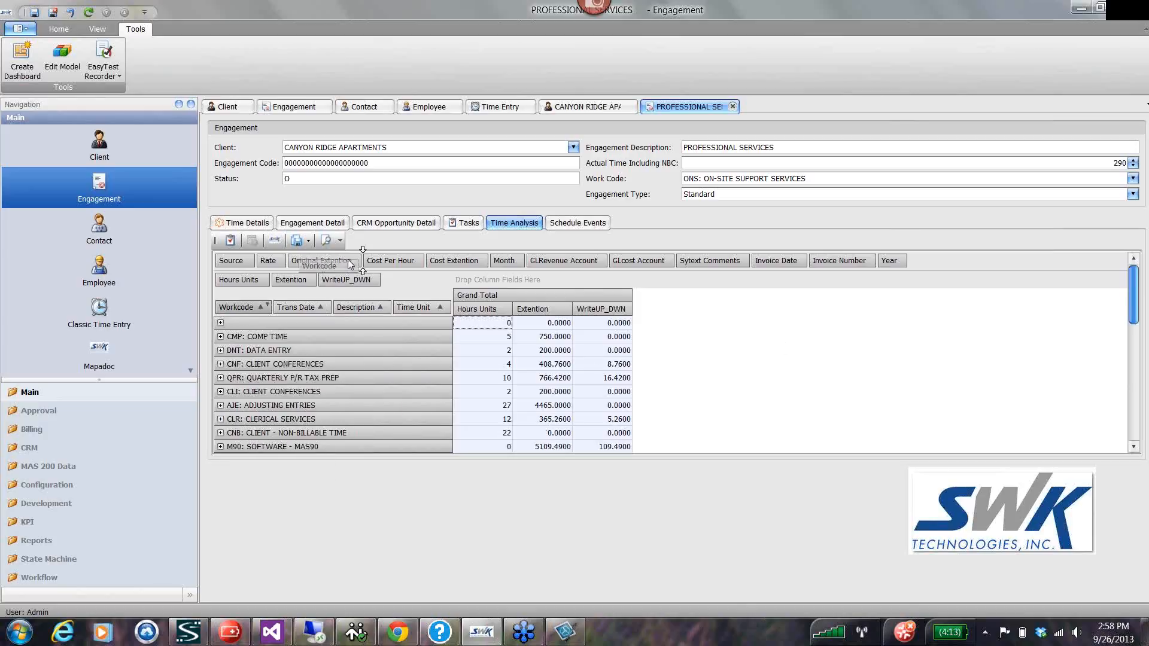
left_click_drag(296, 308, 350, 263)
left_click_drag(298, 308, 357, 265)
left_click_drag(238, 307, 303, 264)
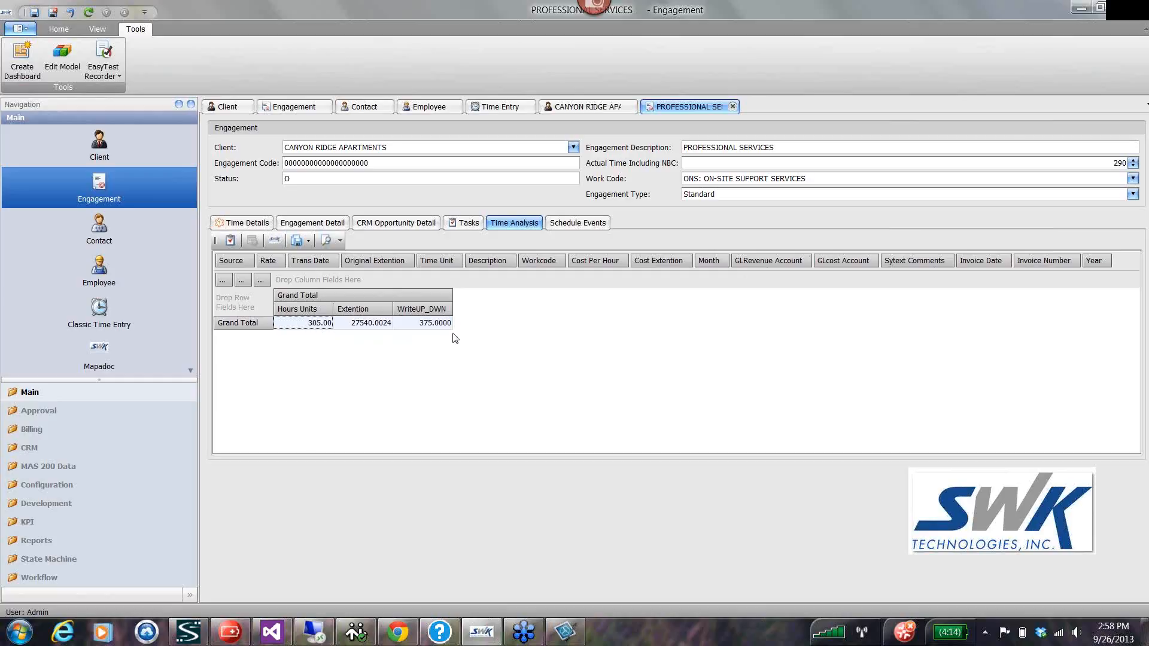
Try Employee Code from the pivot field list as a row field, return it to the list and close the list.
right_click(562, 278)
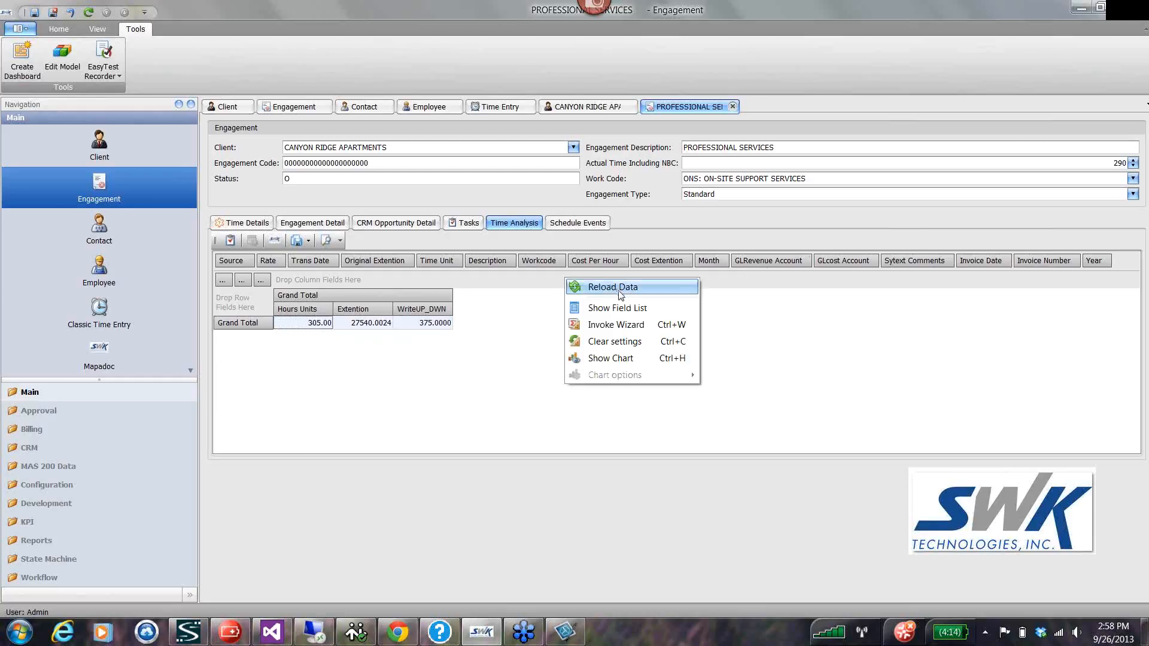
left_click(629, 322)
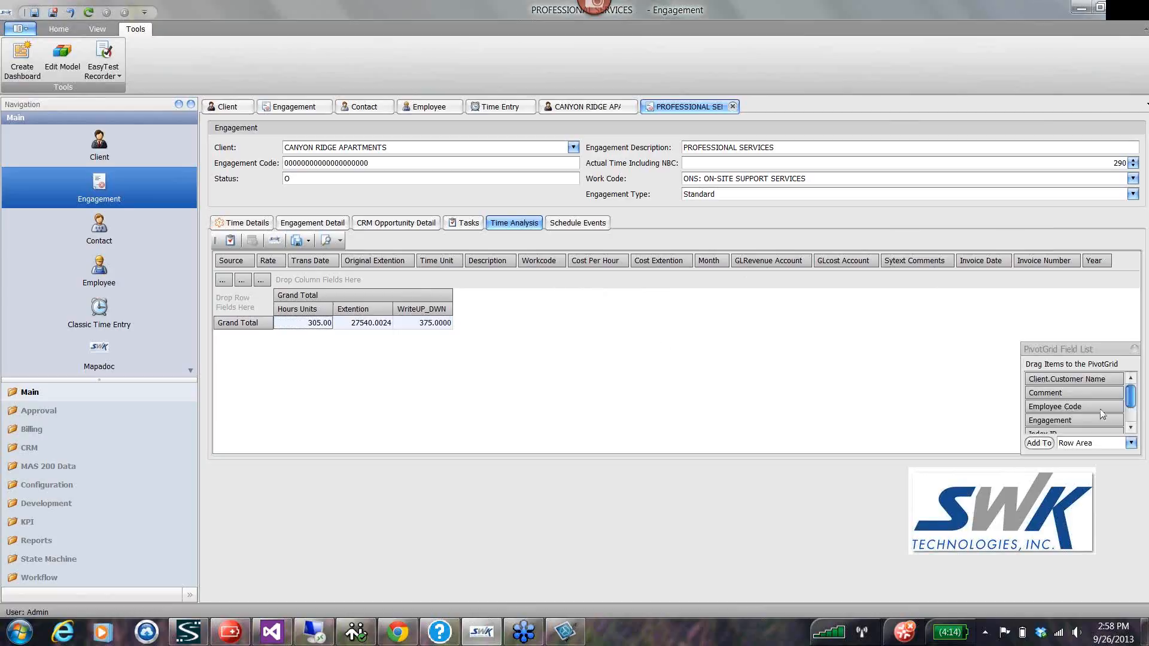
left_click_drag(1064, 406, 236, 306)
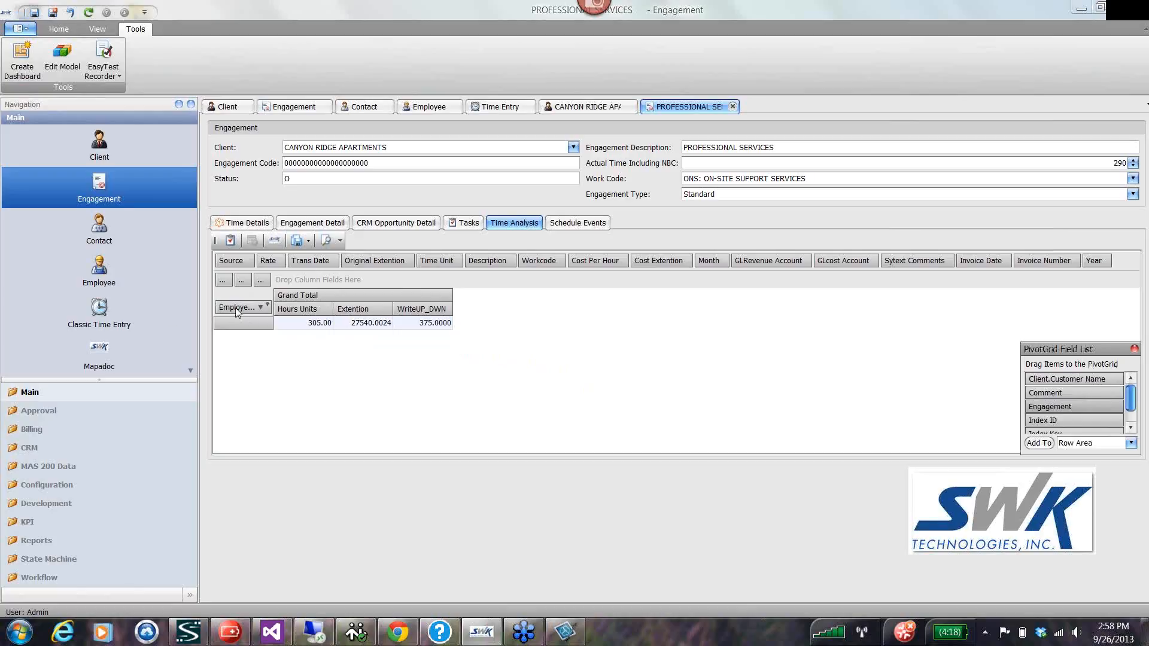
left_click_drag(236, 311, 1087, 418)
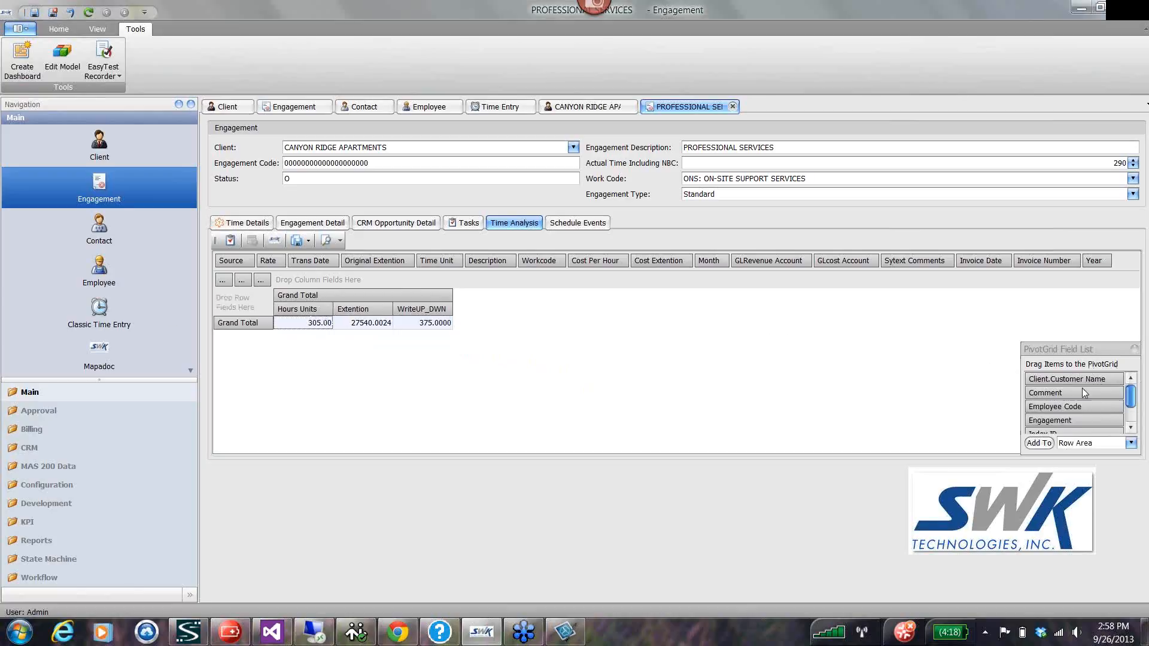
left_click(1072, 381)
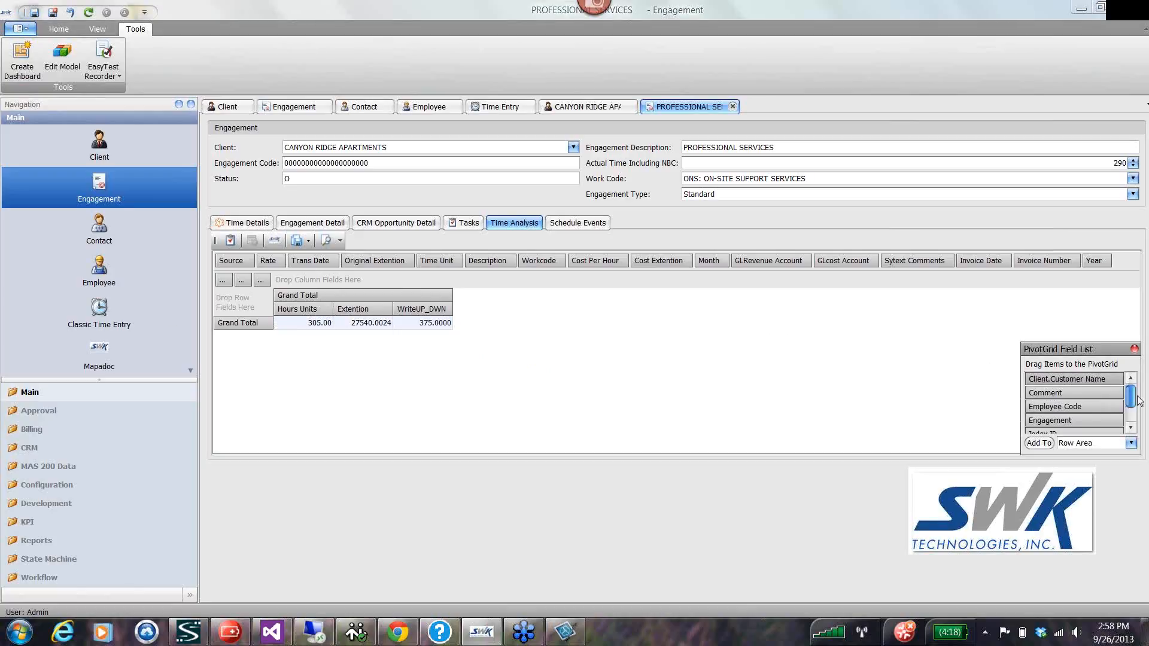
left_click_drag(1132, 400, 1131, 418)
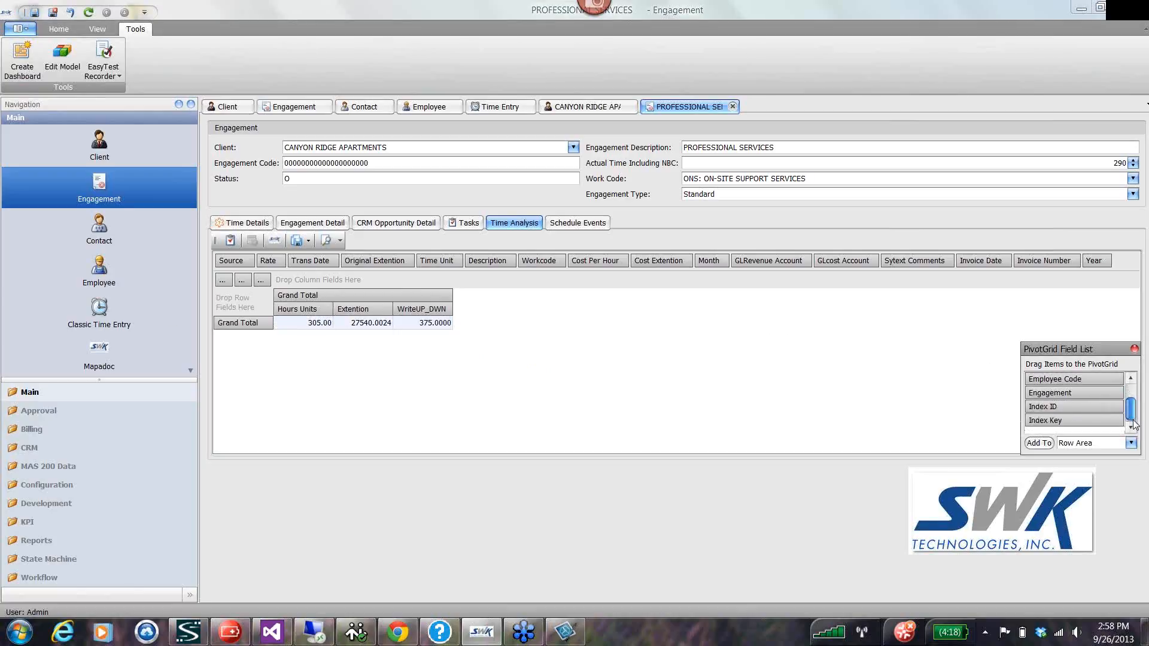
left_click(1134, 349)
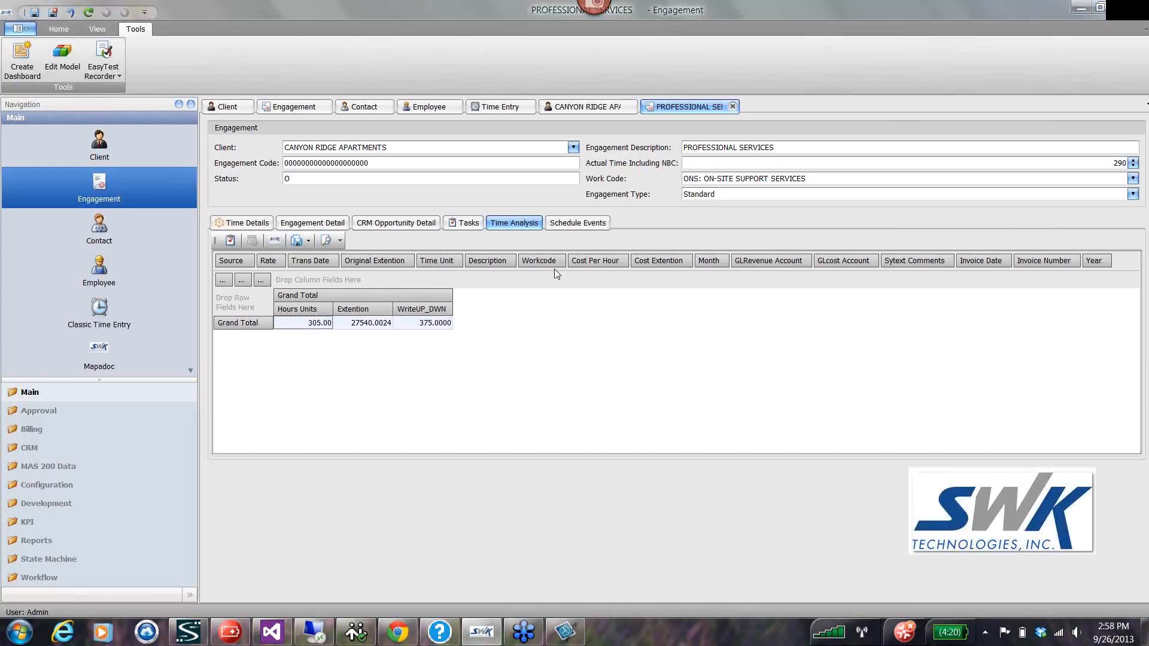
Place Workcode in the pivot rows with a wider column and move WriteUP_DWN from the data to the filter fields.
left_click_drag(536, 262, 238, 307)
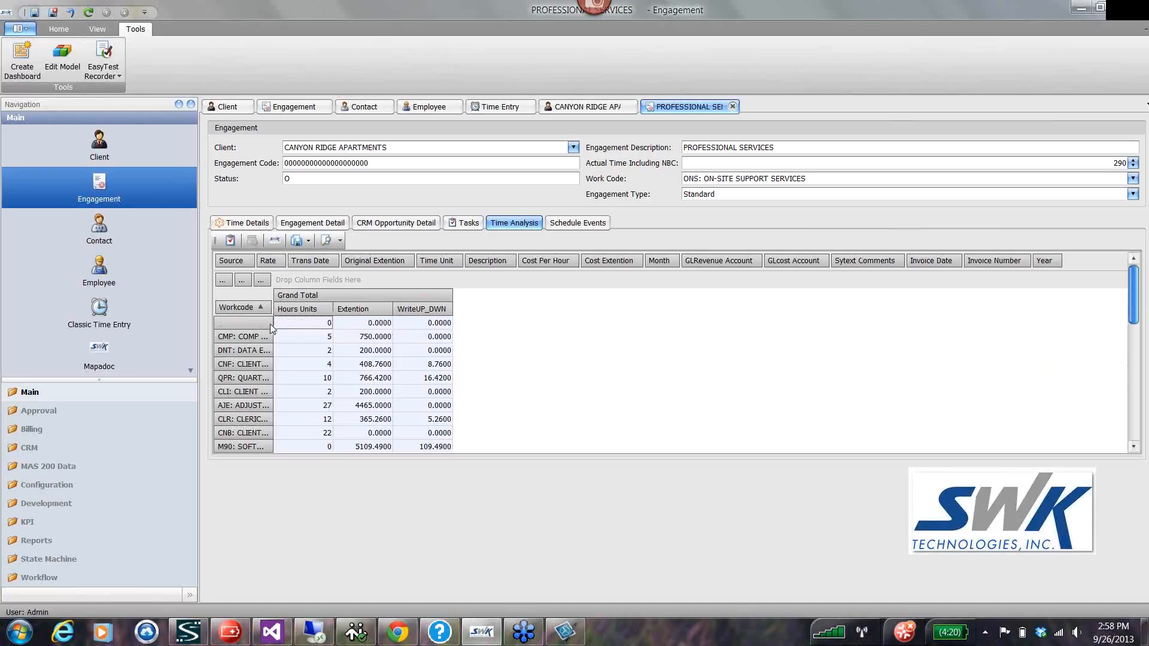
left_click_drag(288, 323, 338, 324)
left_click_drag(322, 280, 352, 262)
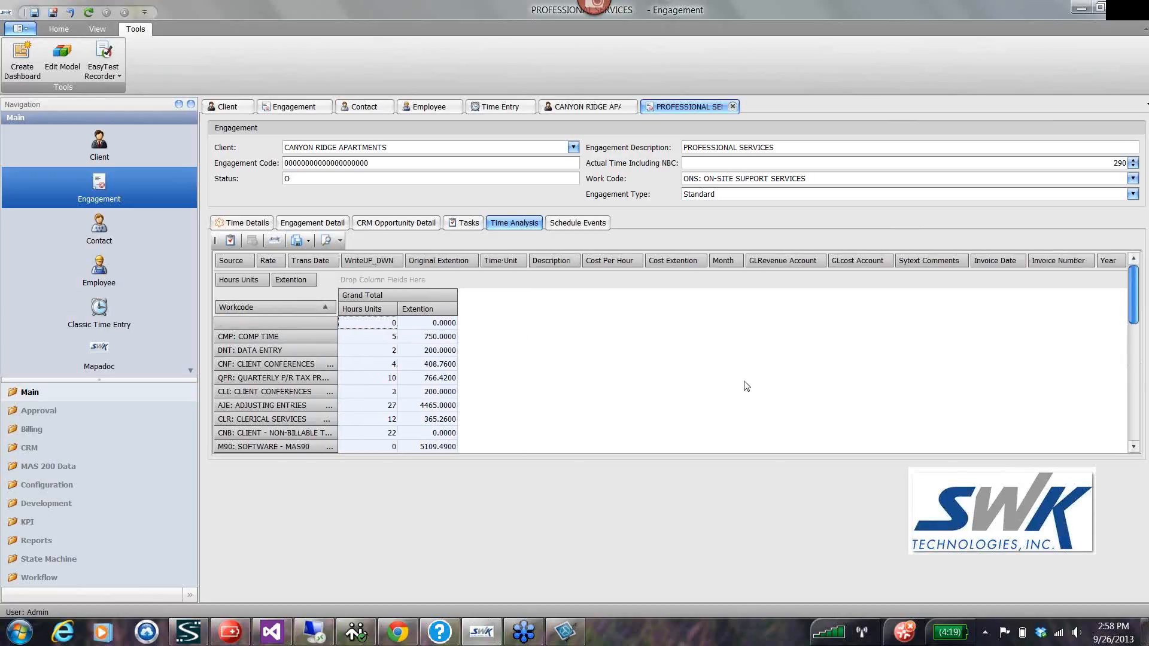
View the engagement's schedule events.
left_click(577, 224)
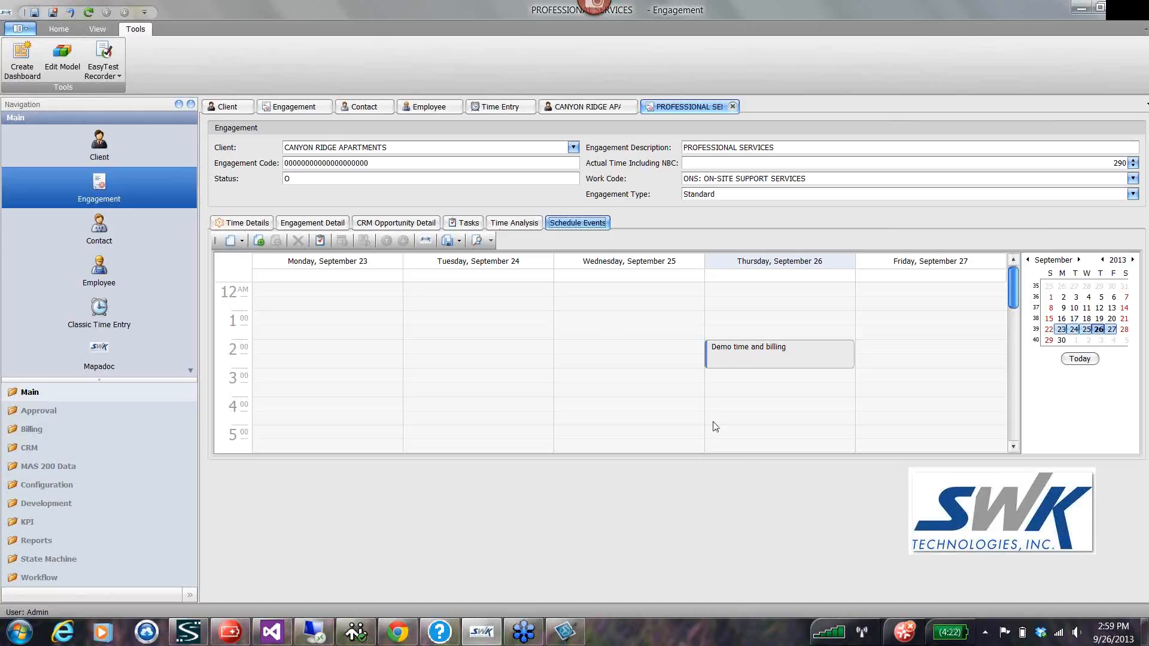
Move the Demo time and billing event on Thursday, September 26 half an hour earlier and open its event record.
left_click_drag(730, 365, 728, 347)
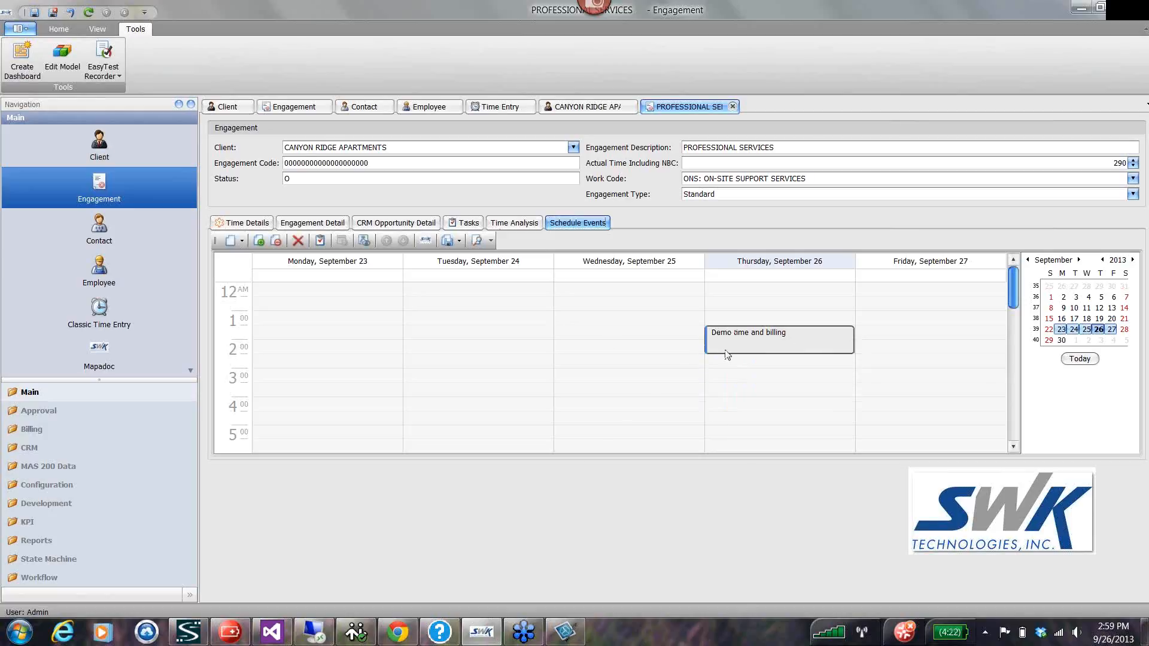
left_click(574, 353)
double_click(778, 355)
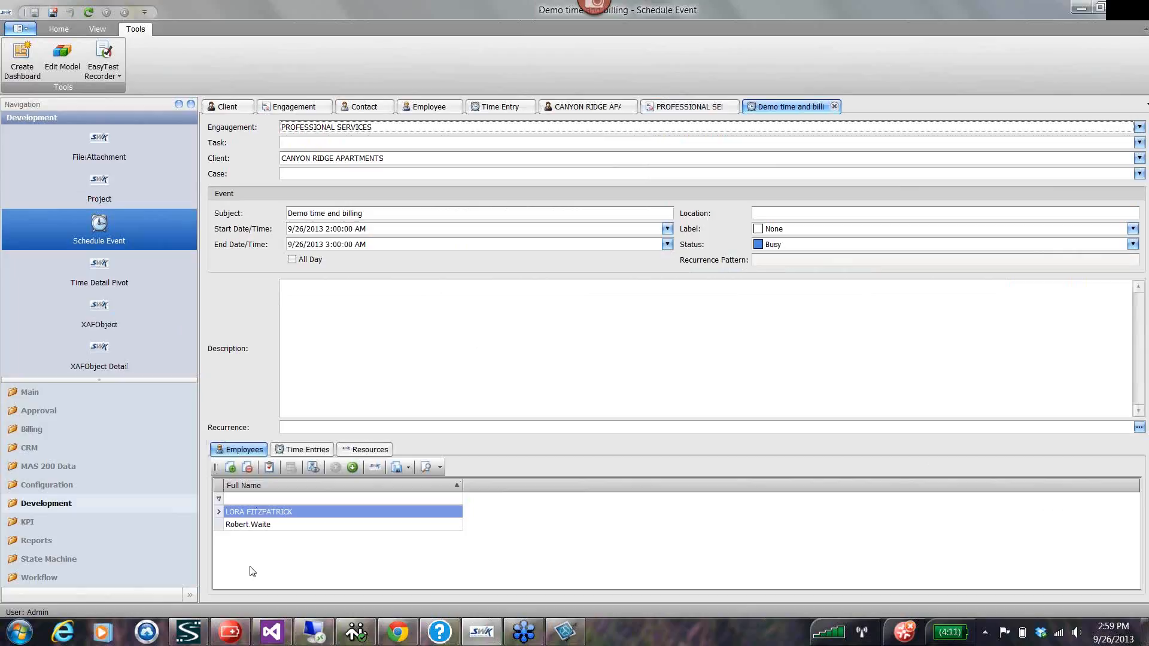
Open the second assigned employee's record from the event, view that employee's schedule events and close the record.
left_click(233, 527)
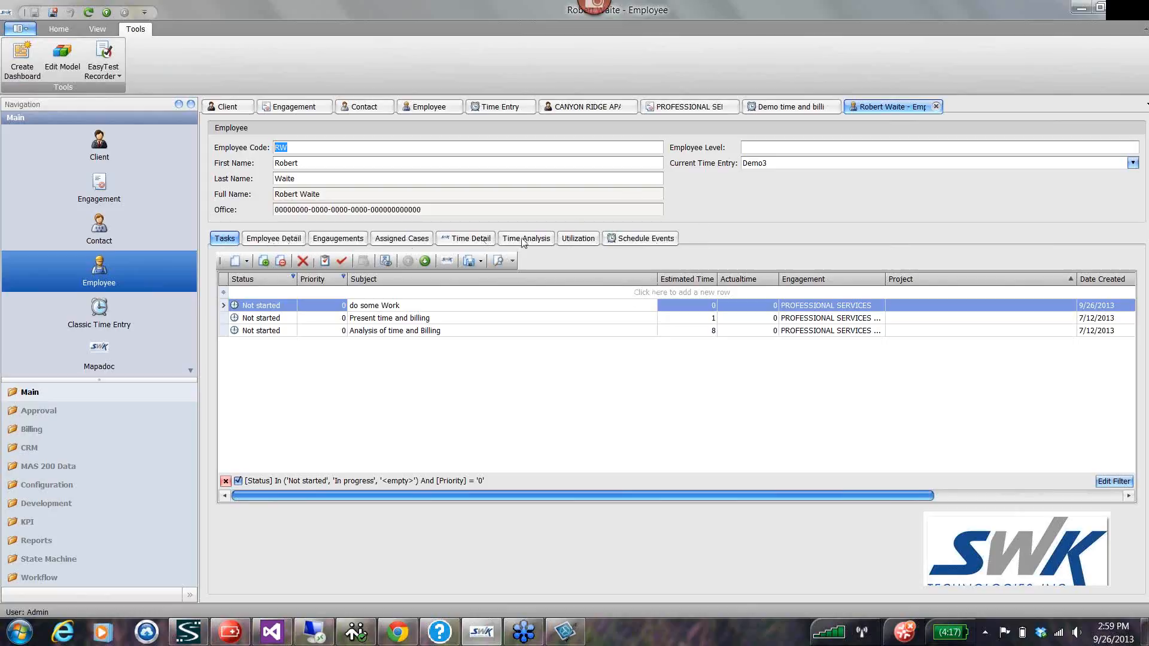
left_click(643, 244)
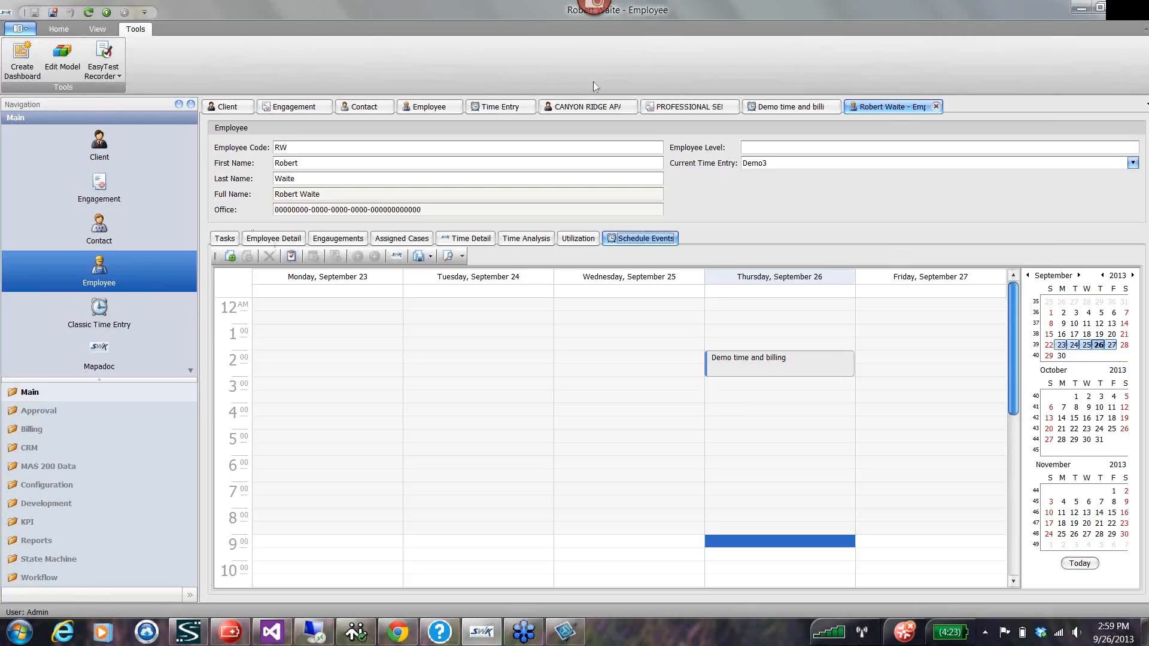
left_click(936, 107)
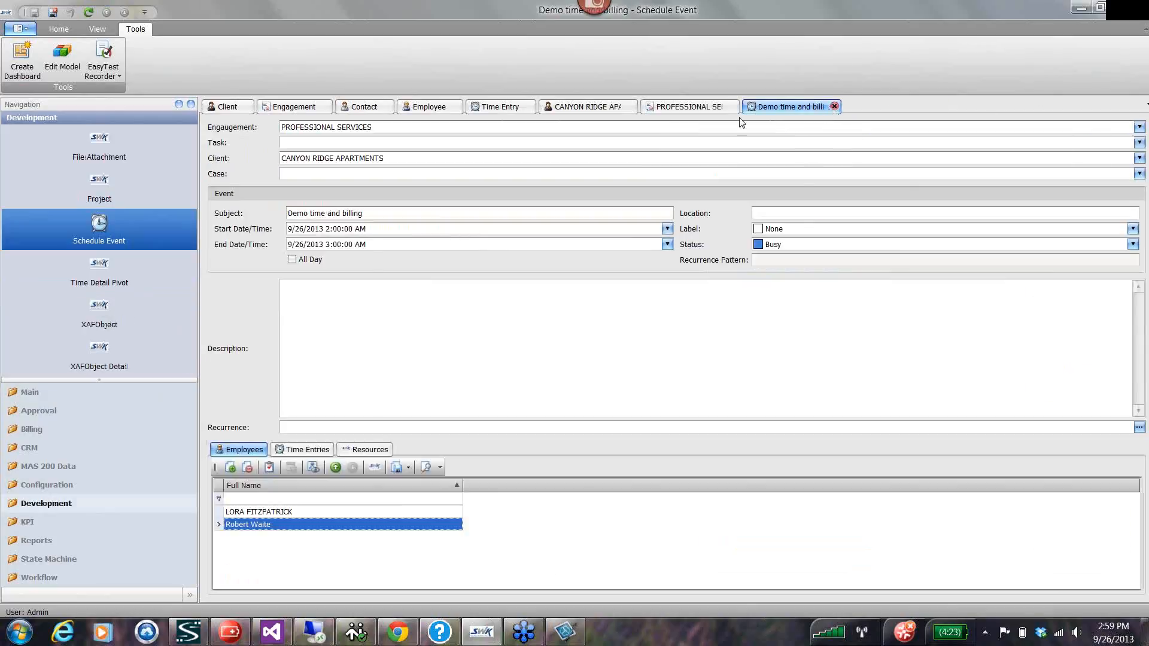
Close the schedule event and engagement, try to save and close the CANYON RIDGE APARTMENTS client record, and return to the client list.
left_click(835, 107)
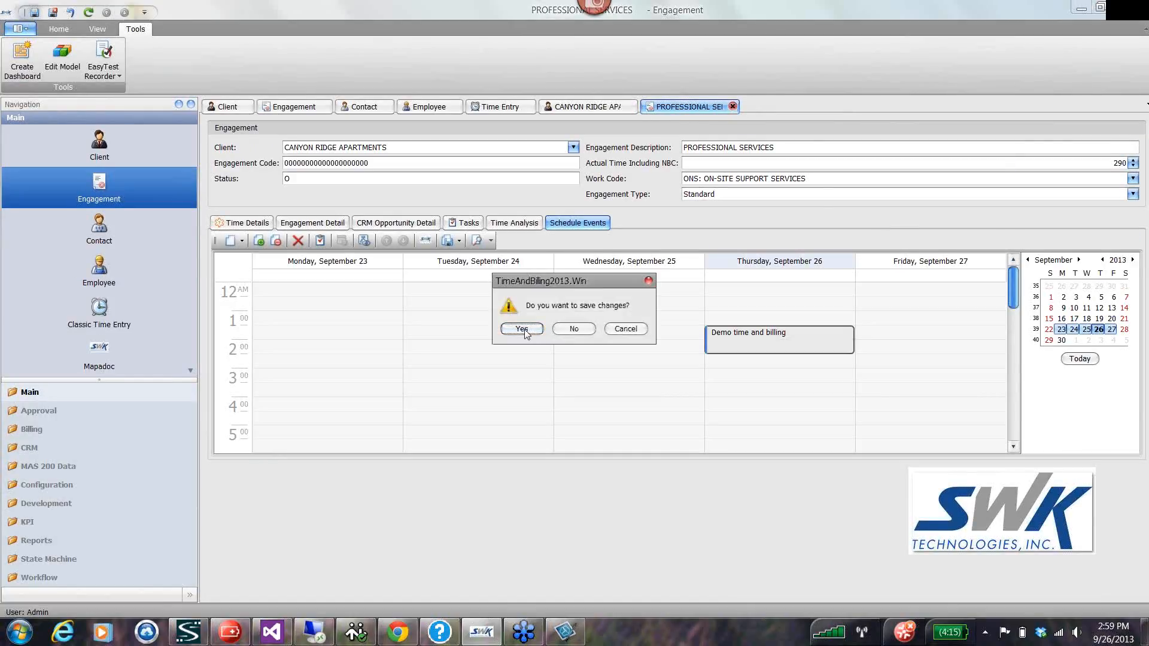
left_click(518, 329)
left_click(732, 106)
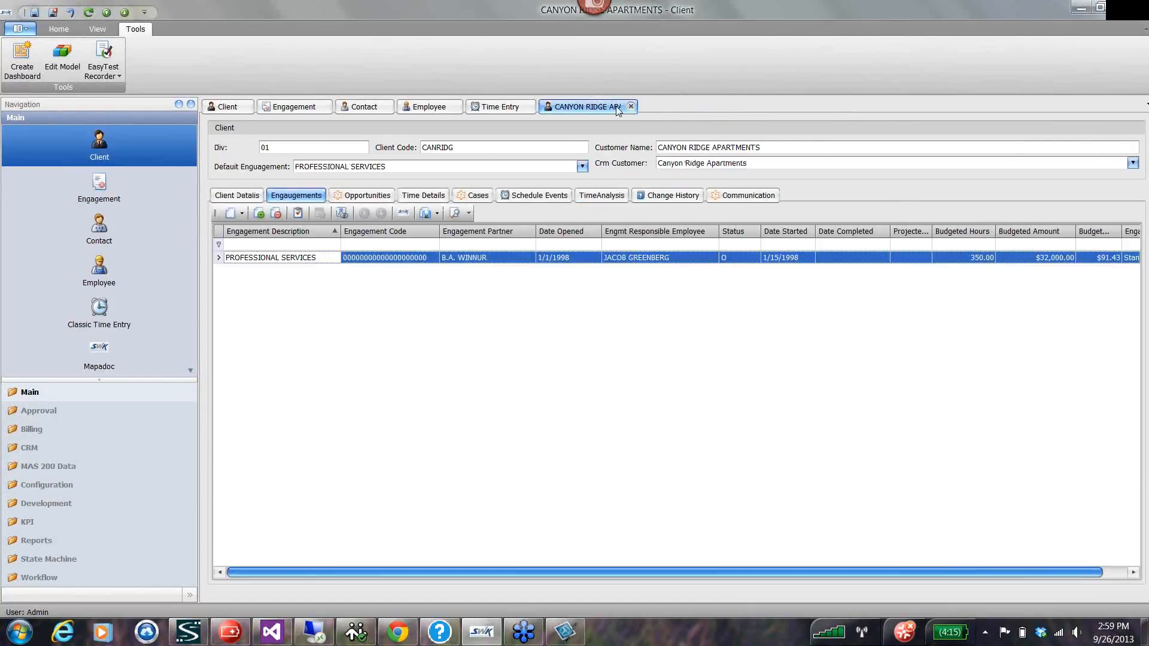
left_click(631, 106)
left_click(529, 329)
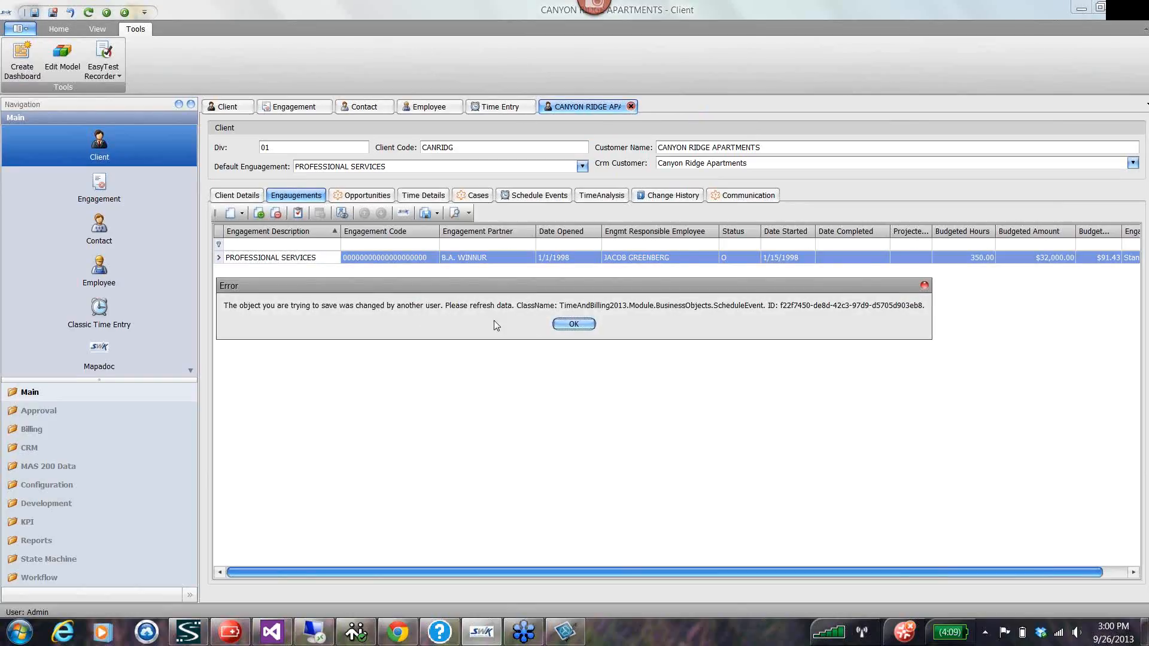
left_click(574, 324)
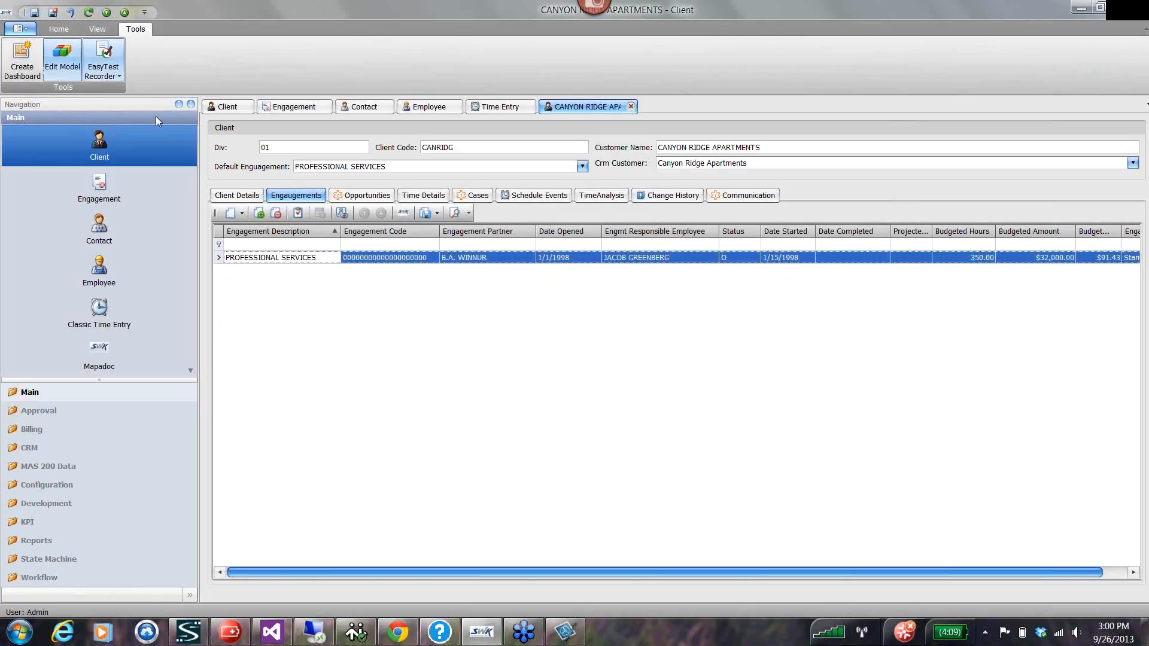
left_click(227, 108)
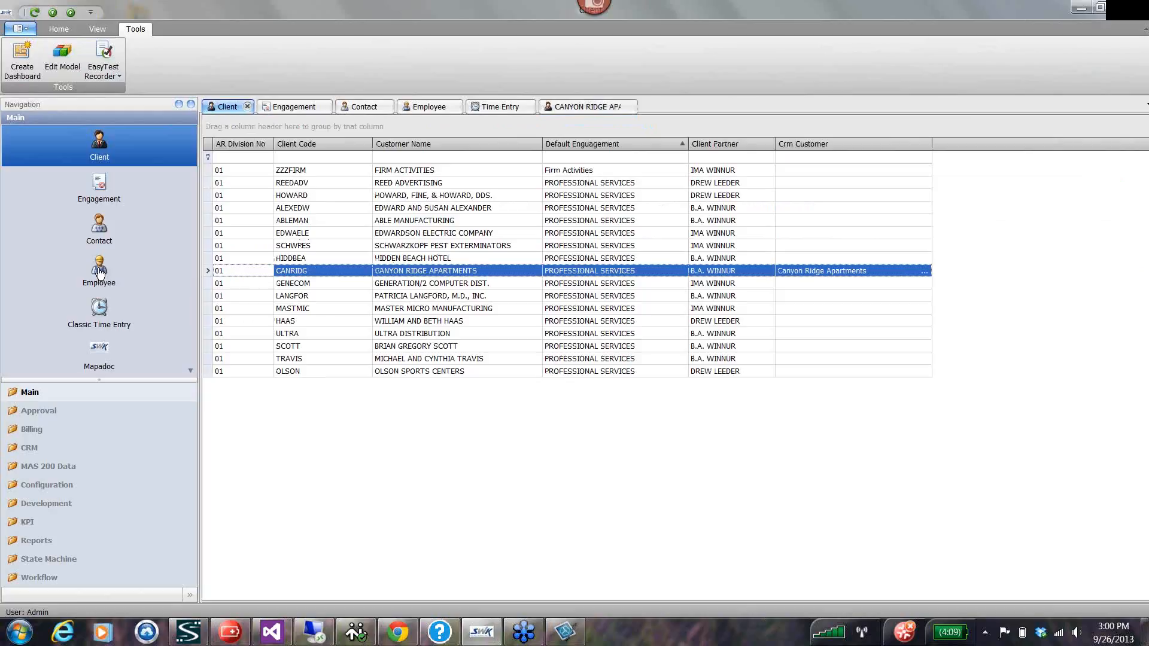
Create a new classic time entry with transaction number Rw20130926.
left_click(99, 309)
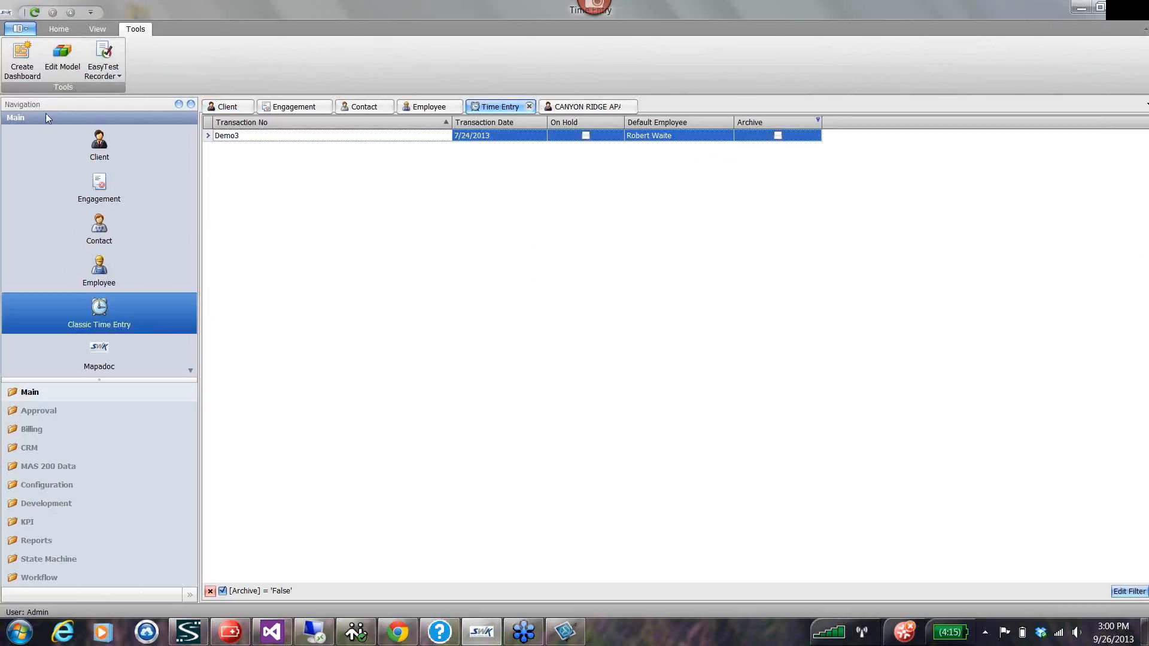
right_click(292, 219)
mouse_move(330, 231)
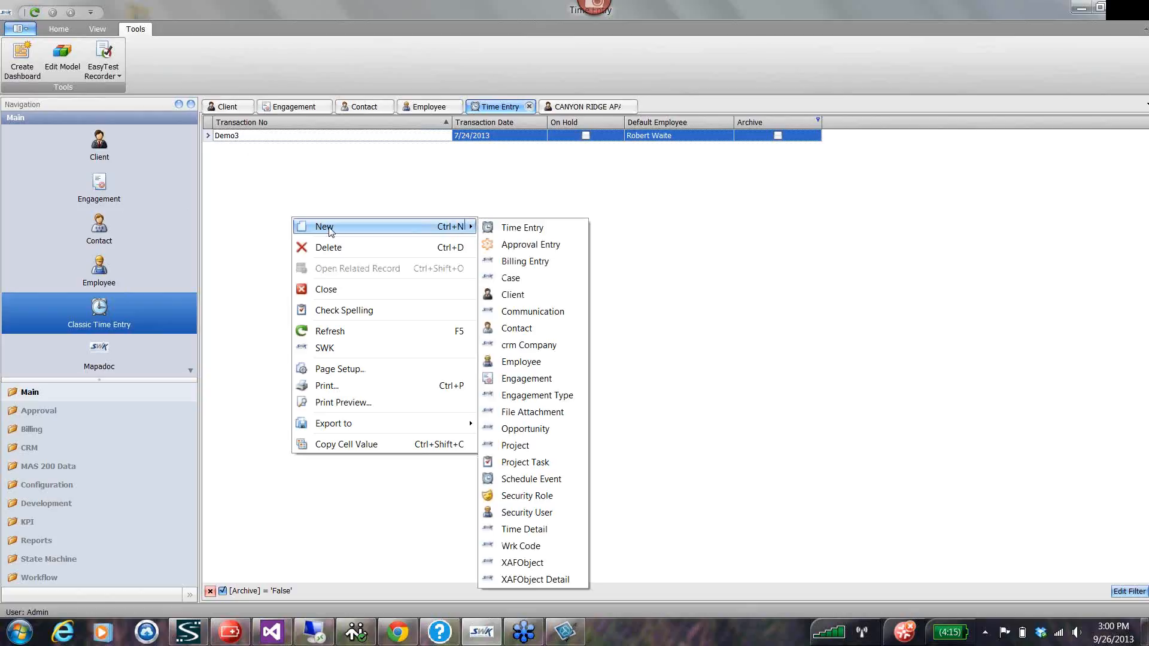
left_click(513, 228)
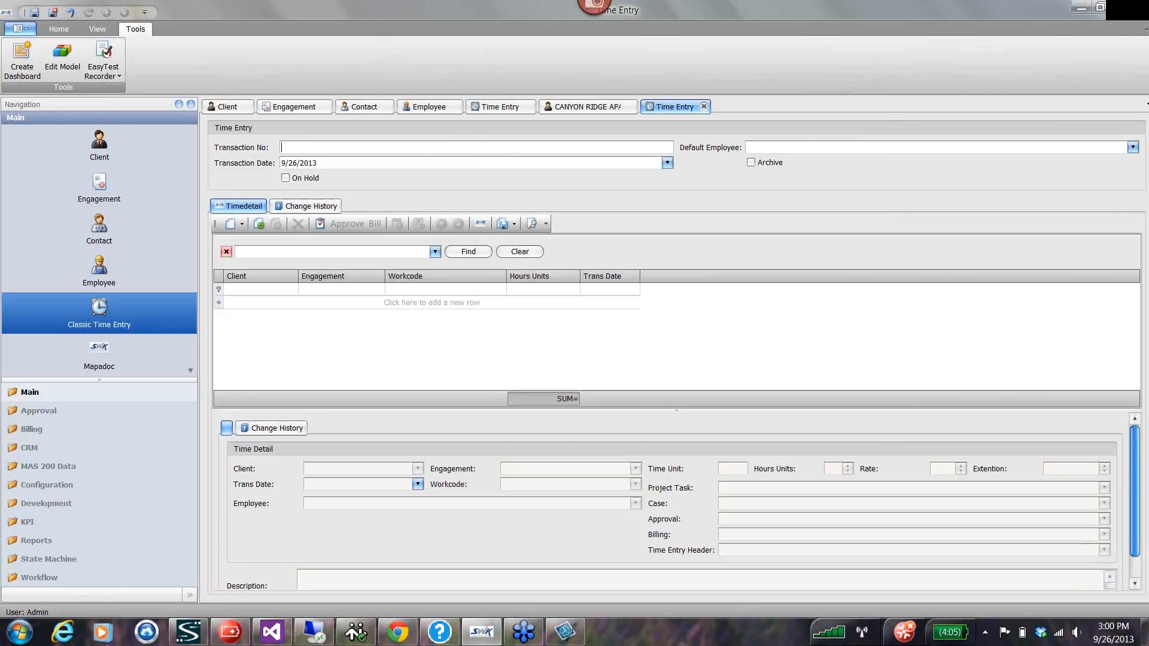
type("Rw20130926")
key("Tab")
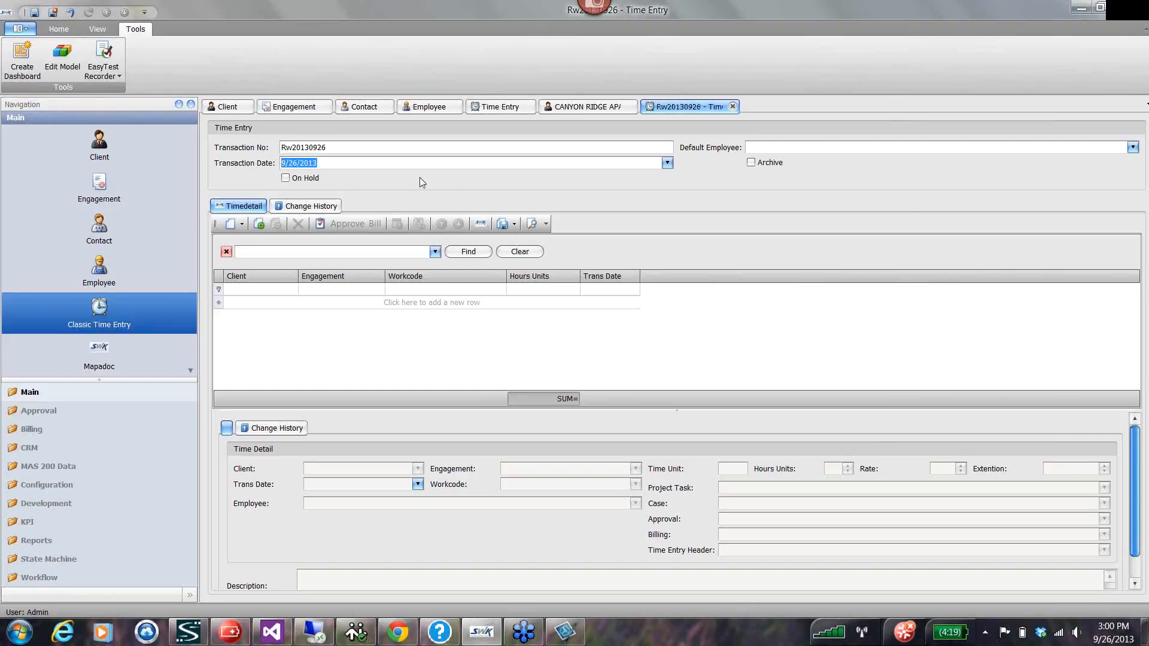
Add a time detail row for client CANYON RIDGE APARTMENTS, engagement PROFESSIONAL SERVICES and workcode APL: AUDIT PLANNING.
left_click(295, 303)
left_click(293, 304)
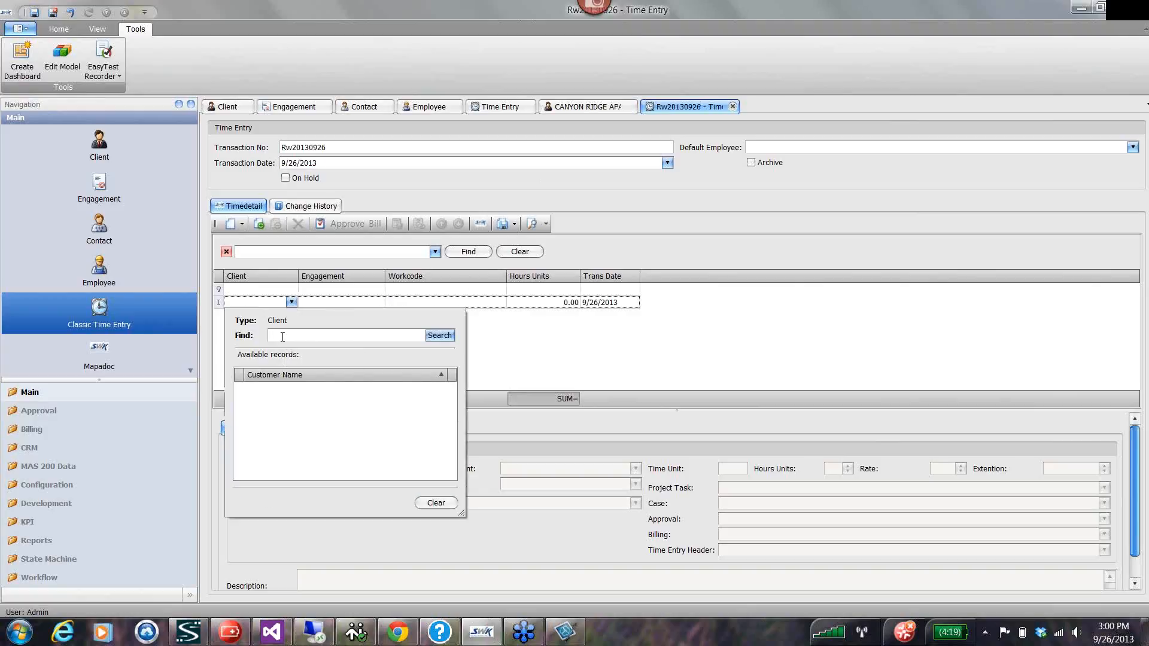
left_click(440, 335)
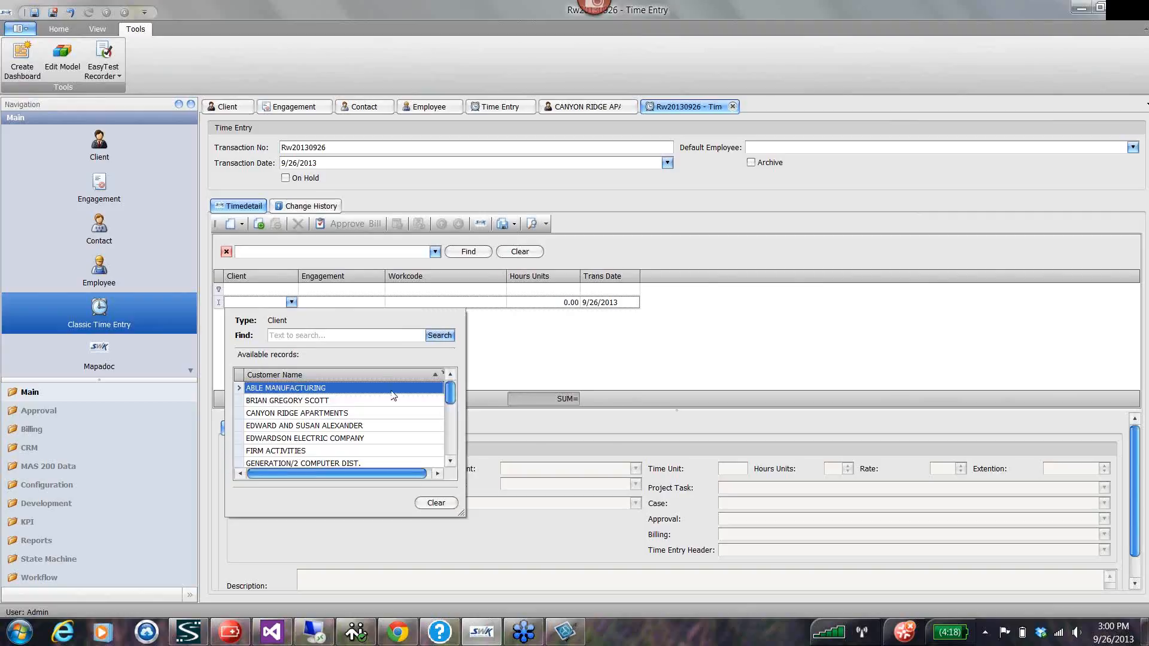
left_click(281, 413)
left_click(377, 302)
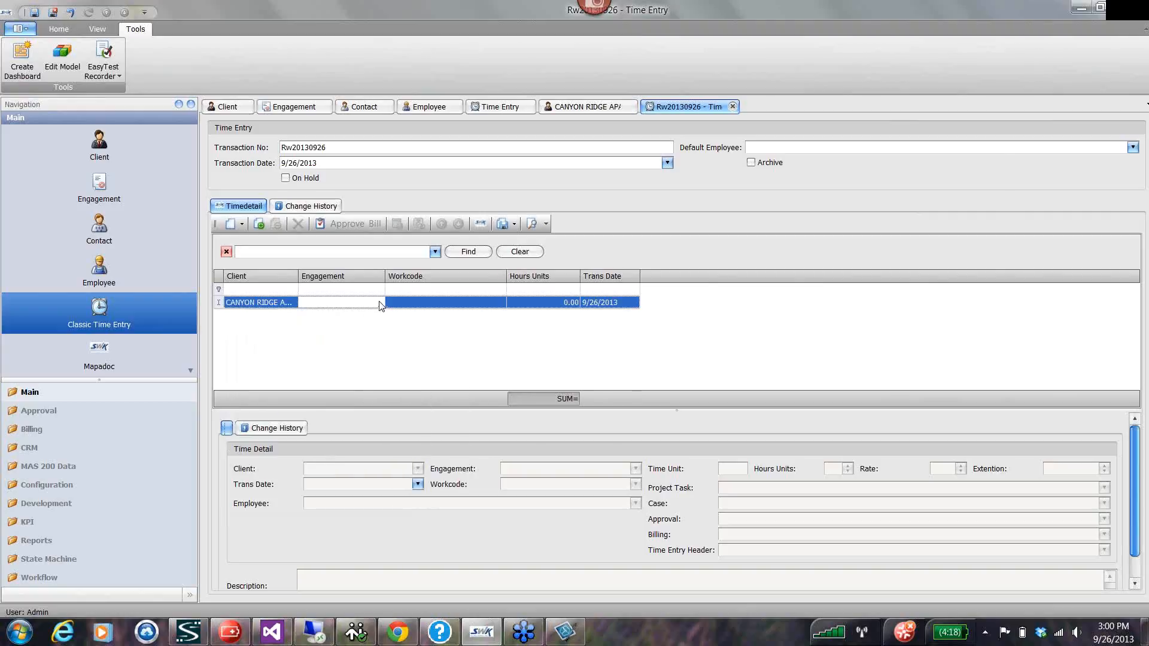
left_click(378, 302)
left_click(344, 403)
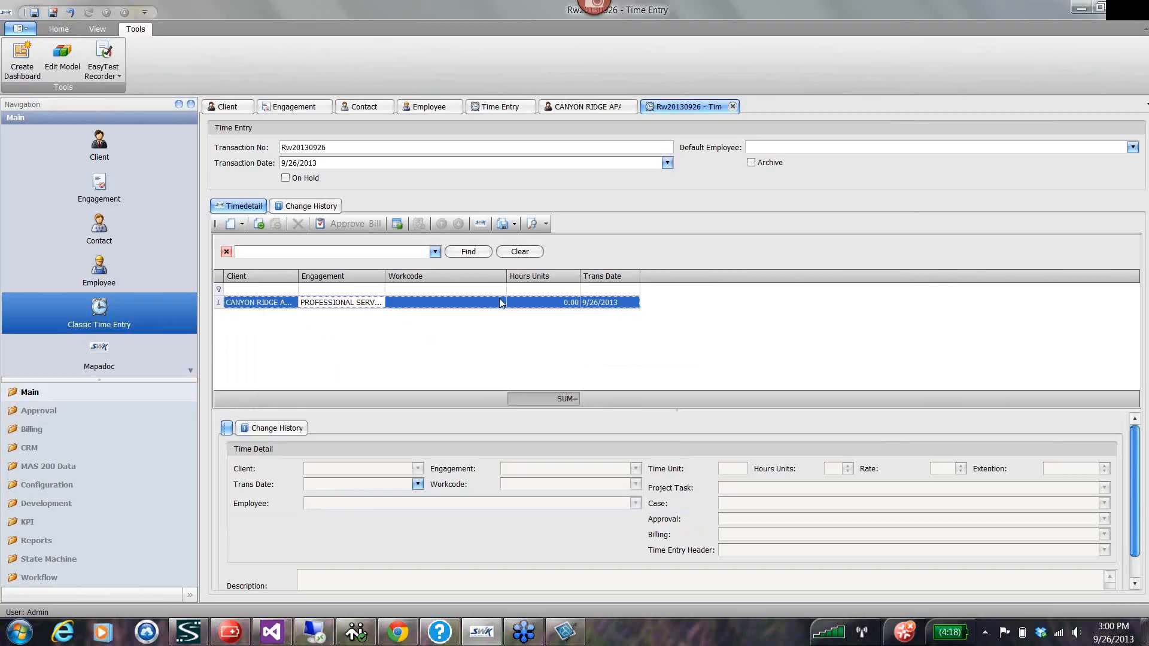
left_click(499, 302)
left_click(499, 303)
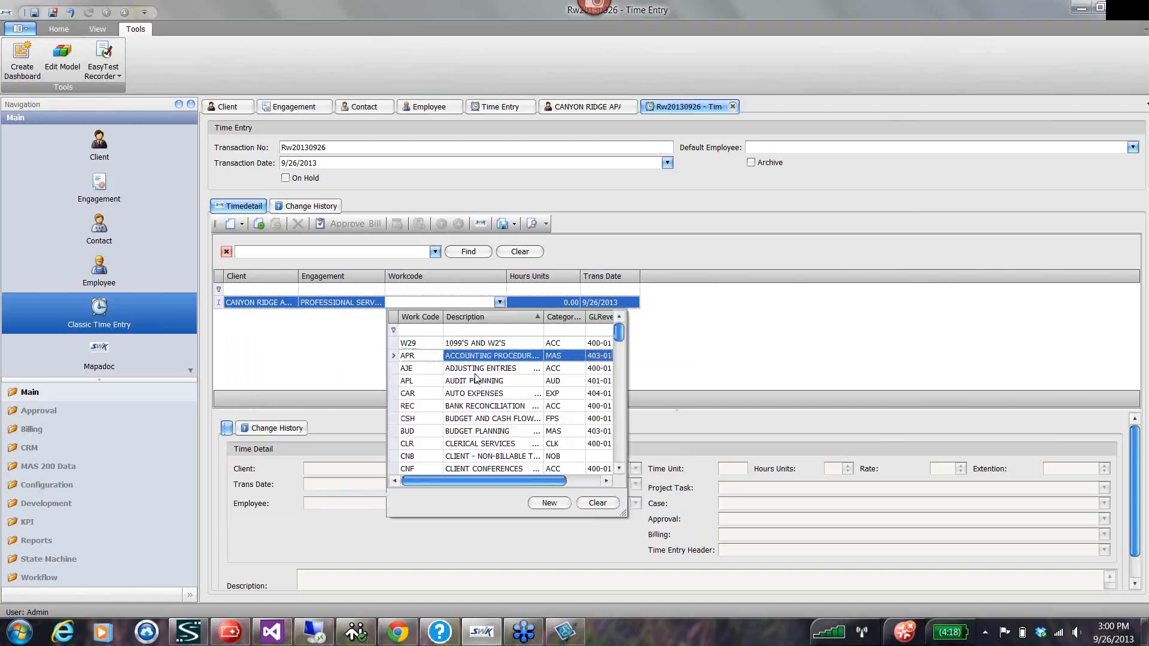
left_click(454, 383)
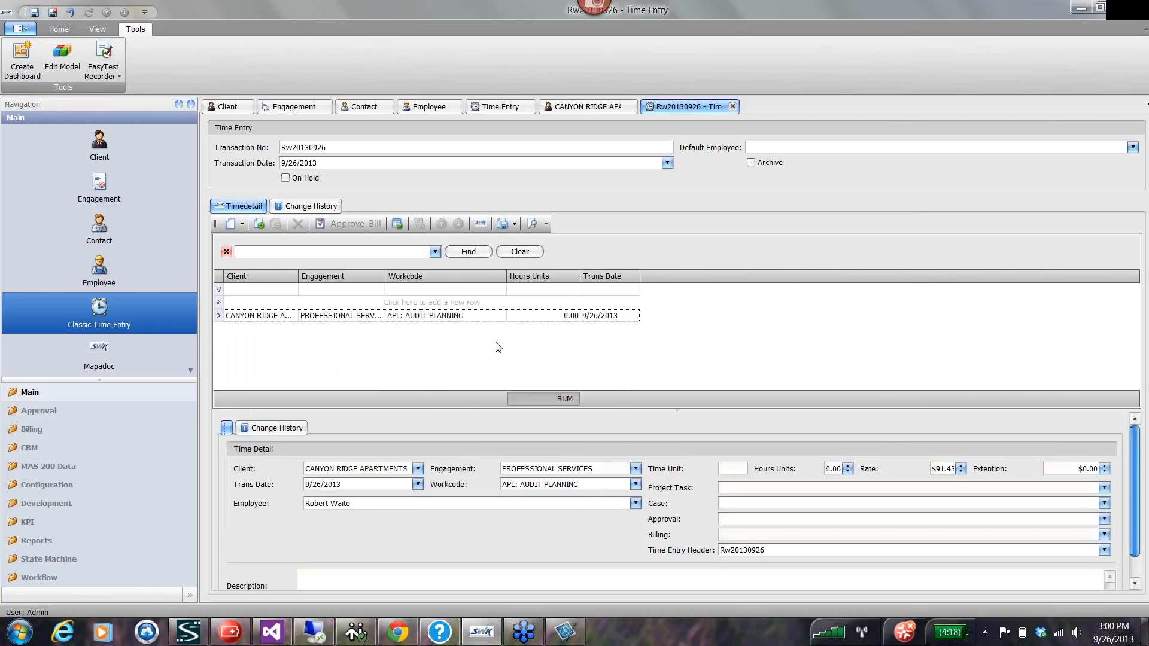
Set the Hours Units of the audit planning row to 2.
left_click(548, 315)
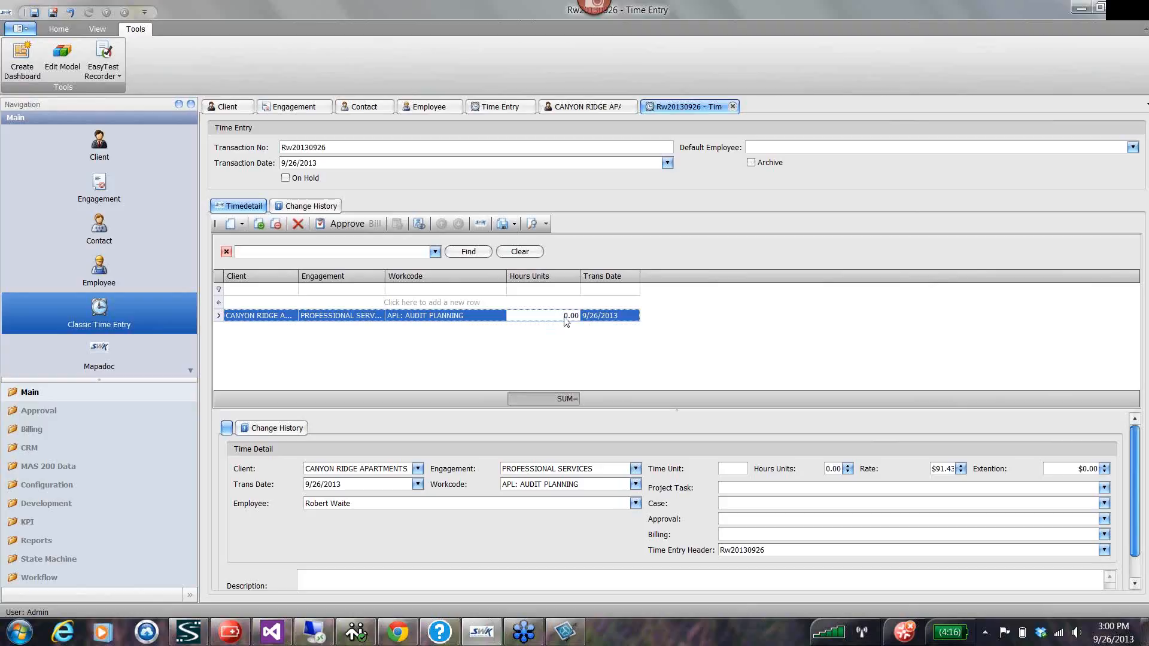
double_click(562, 316)
type("2")
key("Return")
Add the Item column after Trans Date in the time detail grid and close the column customization.
right_click(674, 277)
left_click(705, 307)
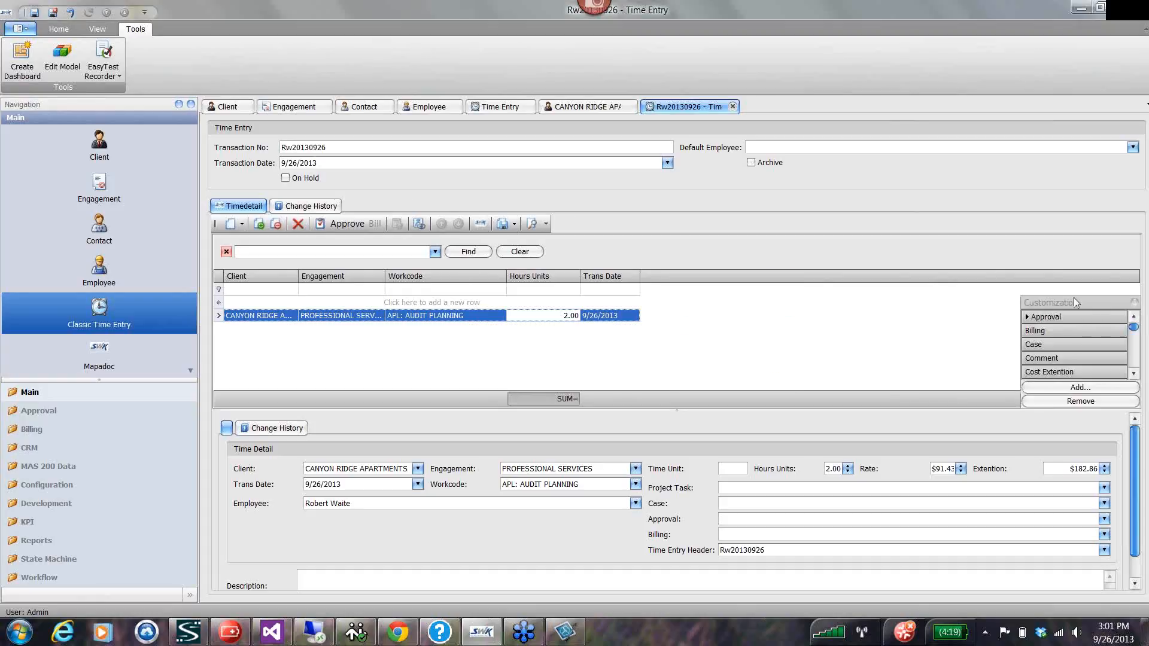
left_click_drag(1027, 308, 760, 304)
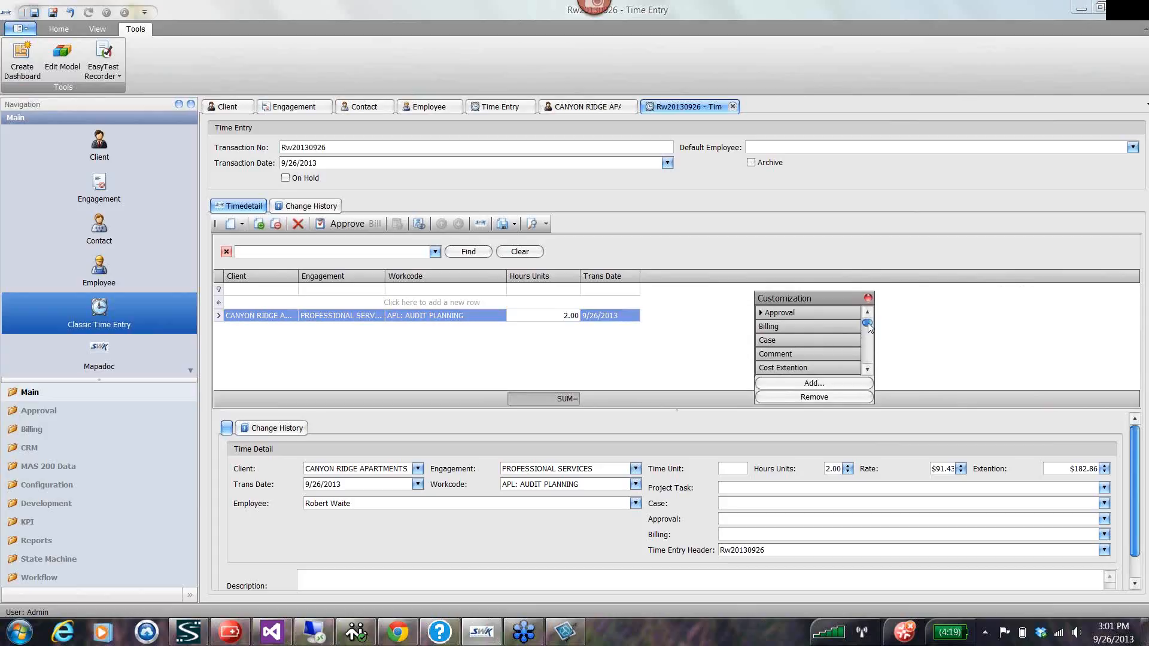
left_click_drag(868, 322, 868, 347)
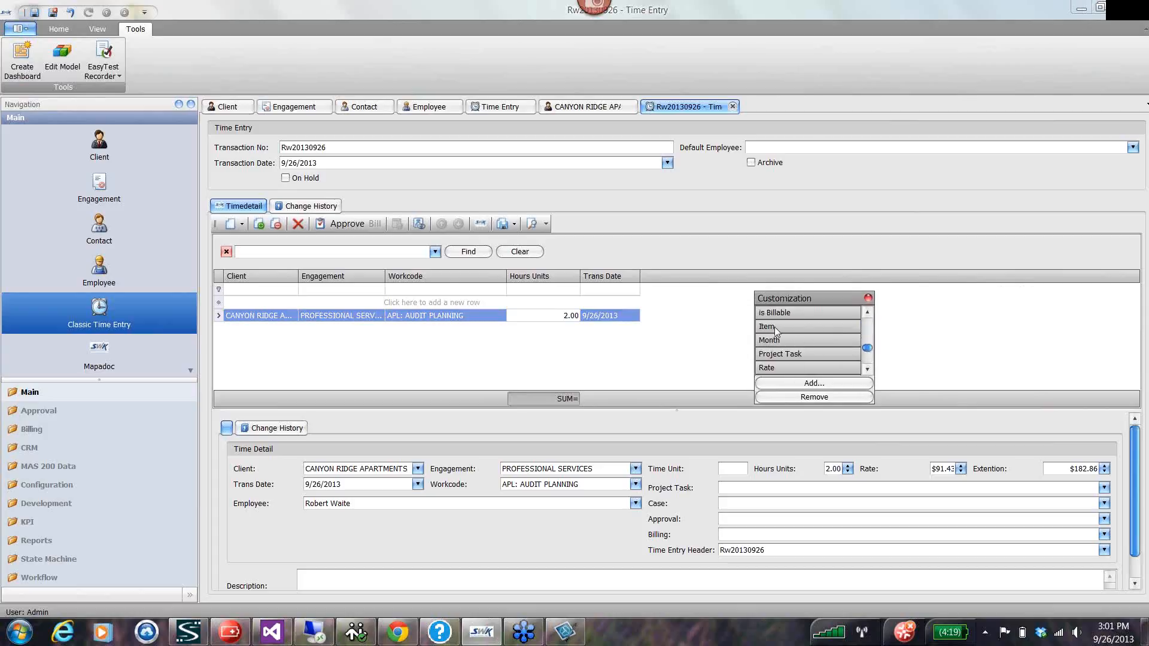
left_click_drag(775, 326, 687, 280)
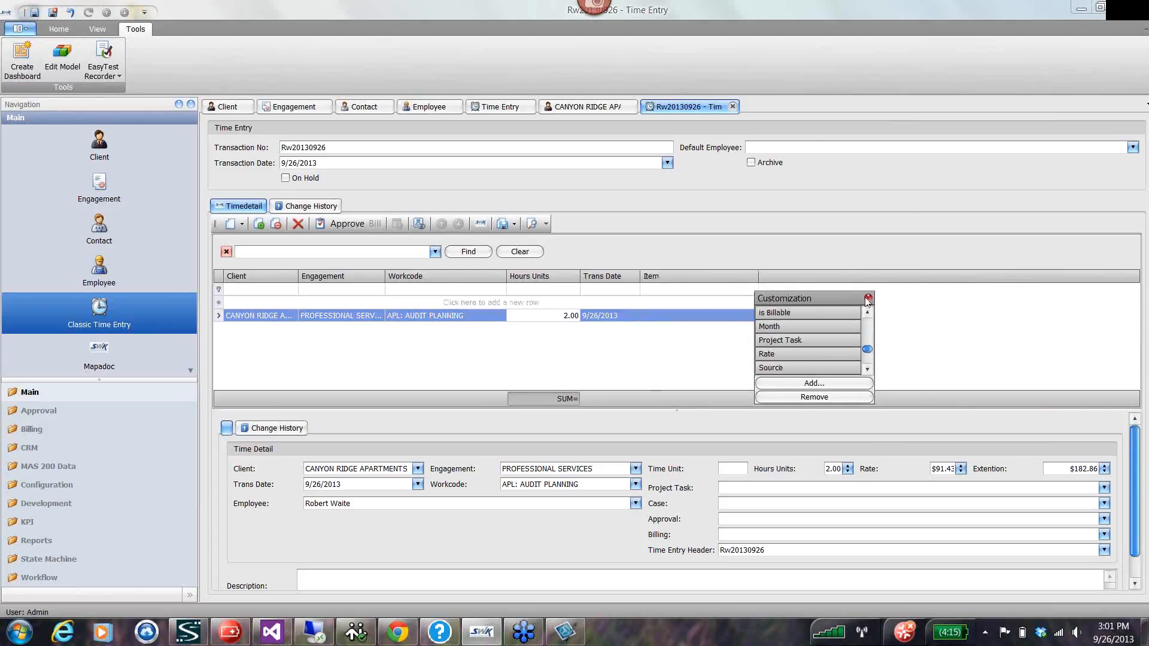
left_click(868, 298)
Look through the item codes available for the audit planning row and the Item column's options without choosing any.
left_click(756, 315)
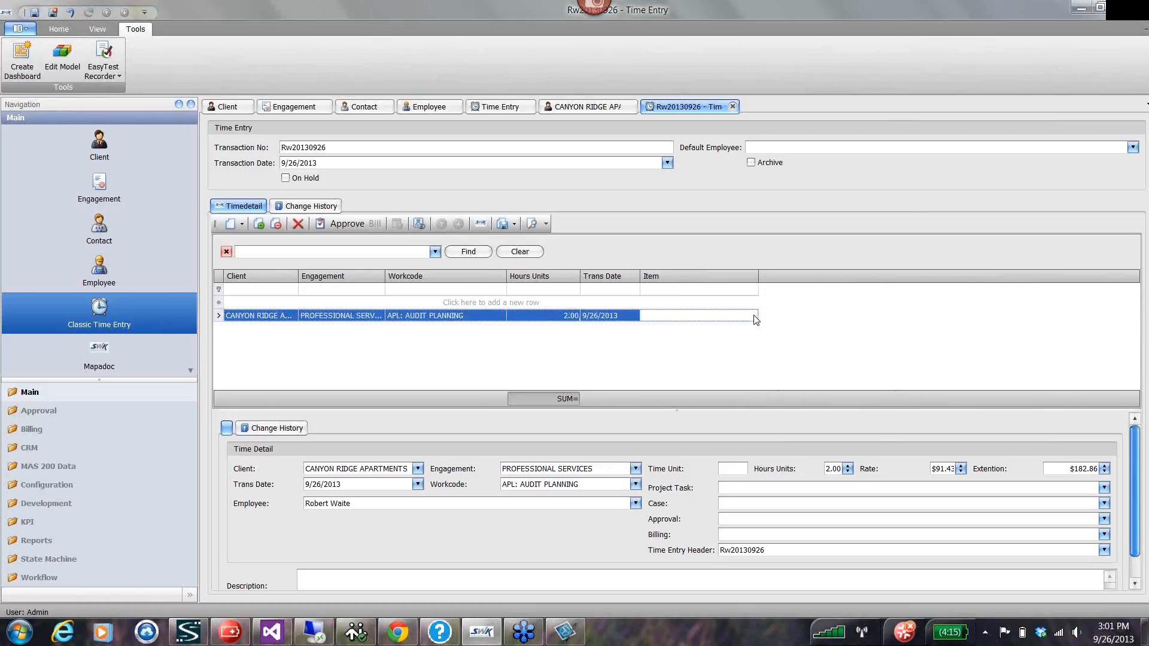
left_click(752, 315)
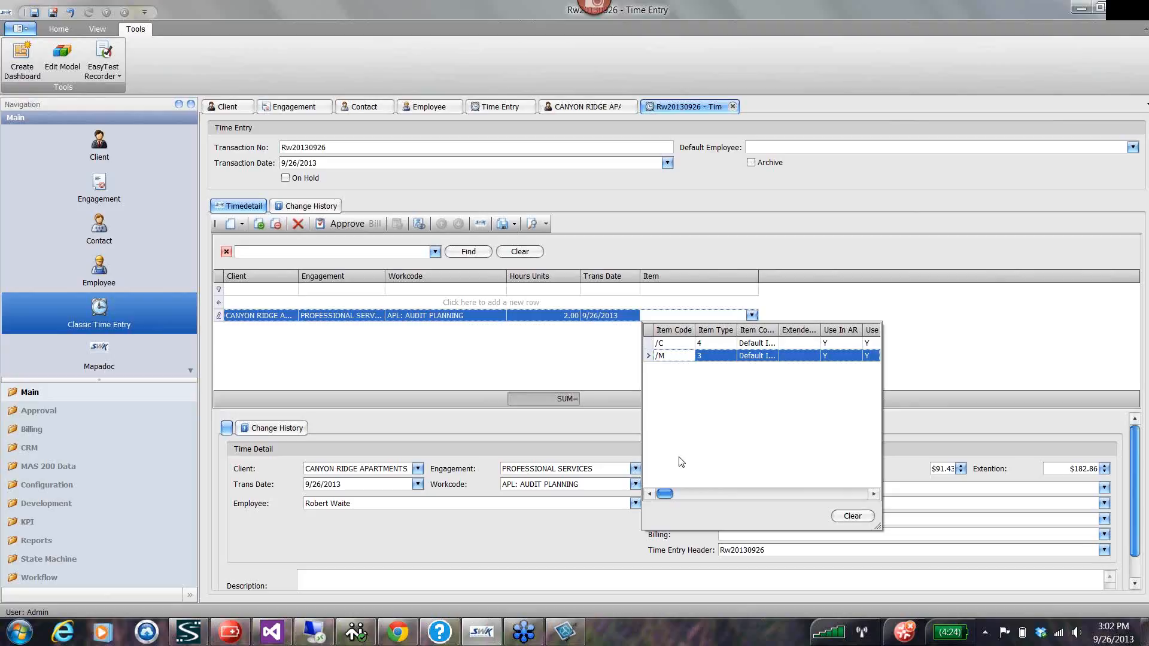
left_click(917, 357)
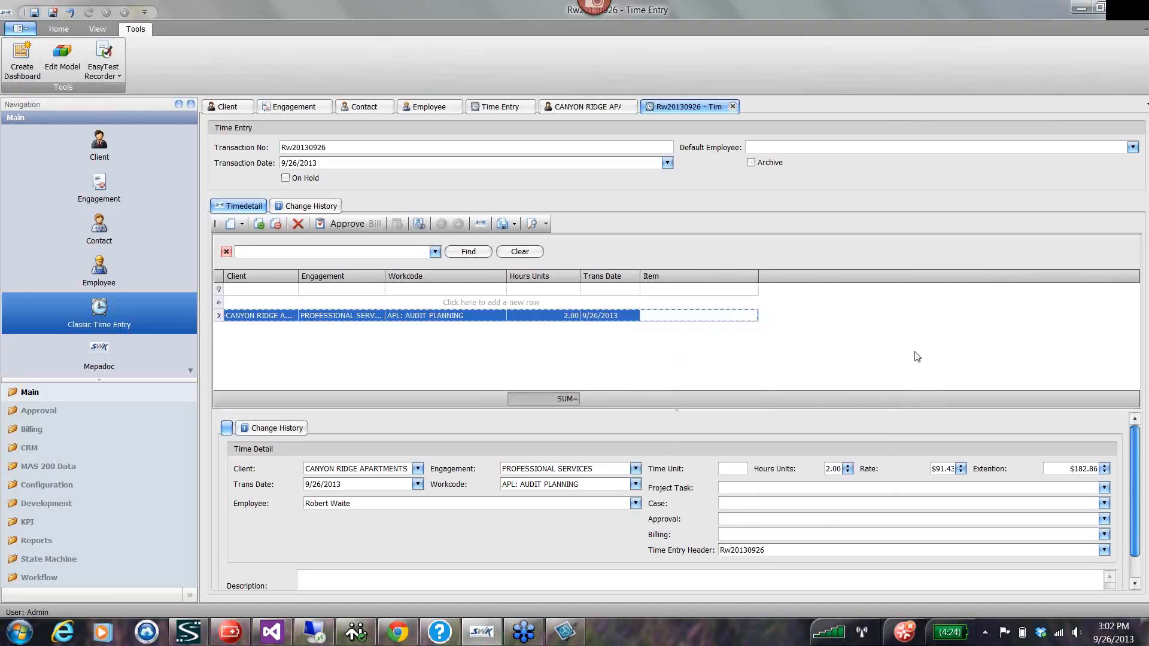
right_click(674, 275)
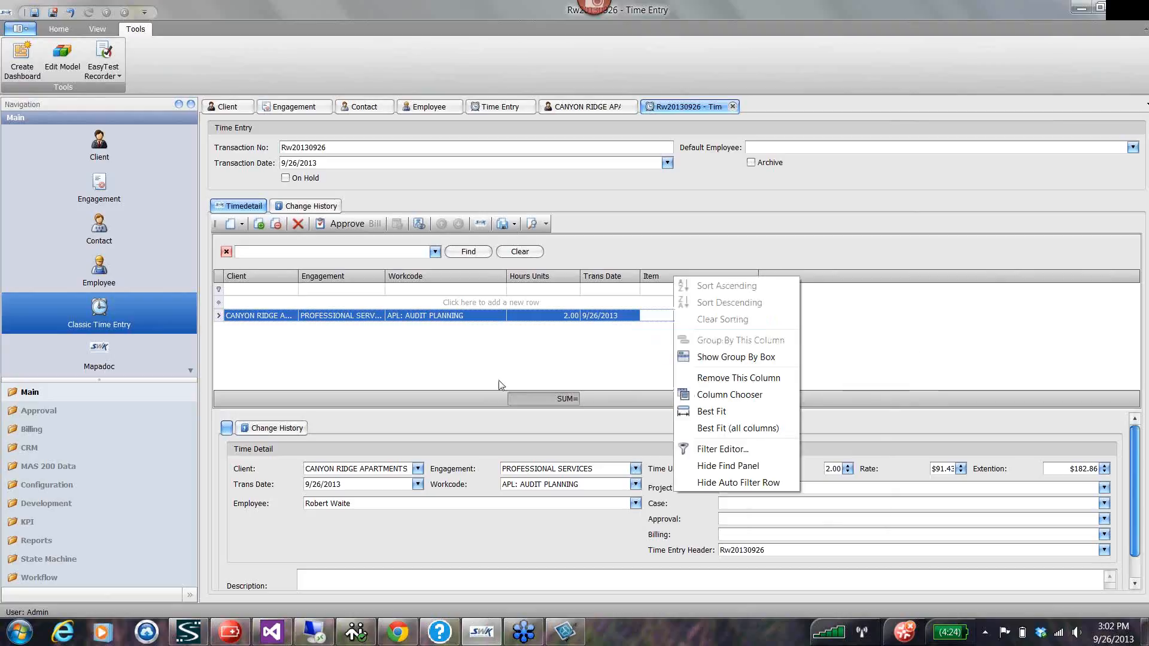
left_click(468, 363)
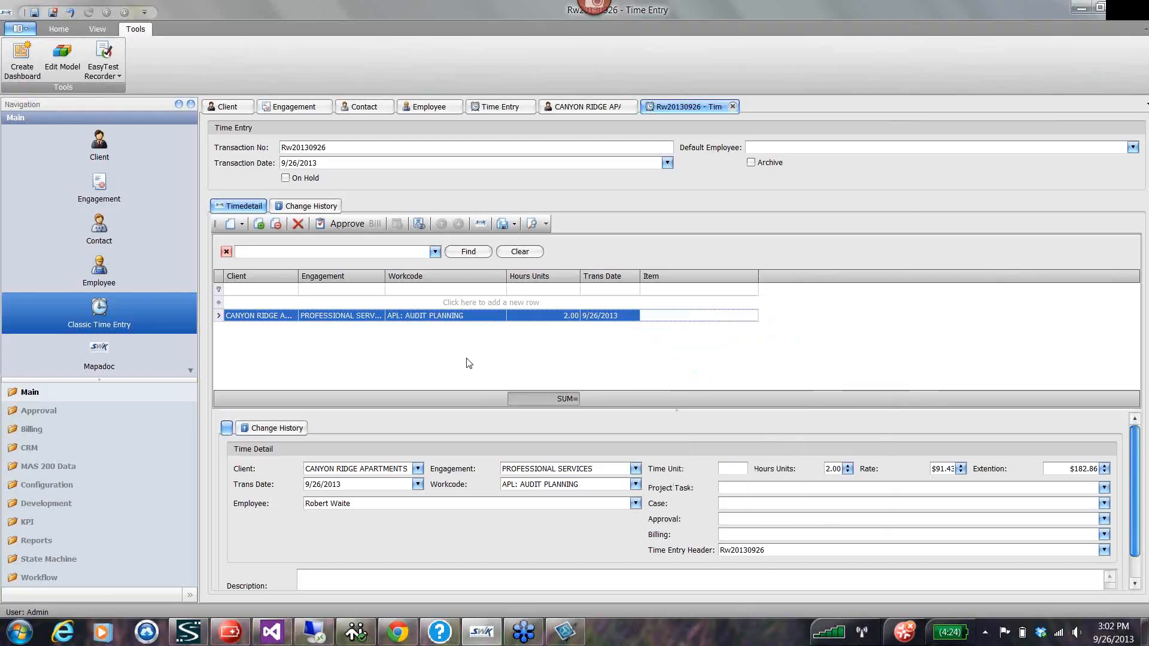
View the time detail's change history, then close the time entry and save its changes.
left_click(276, 429)
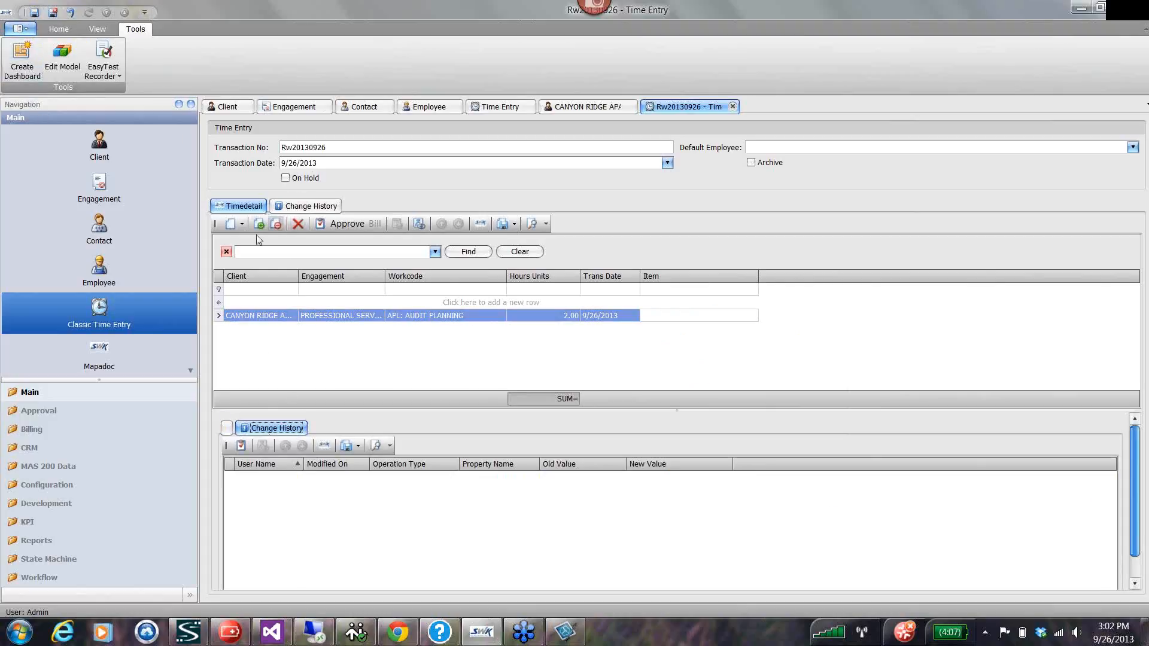
left_click(733, 107)
left_click(522, 330)
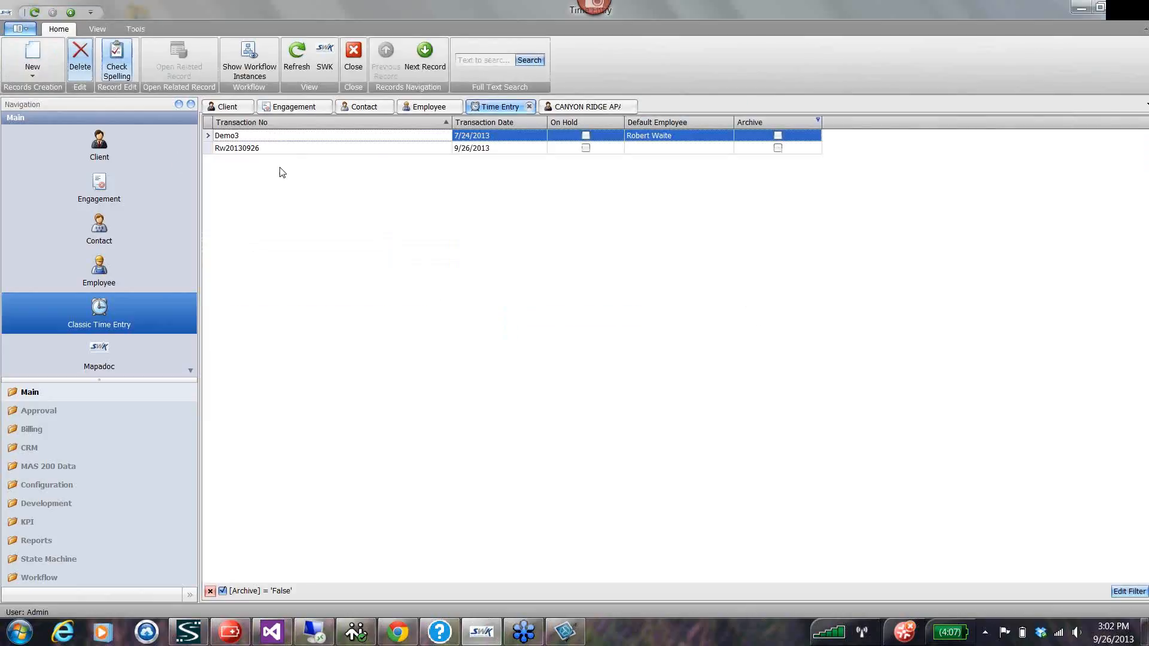
Open the list of time details needing approval and select all its entries.
left_click(29, 413)
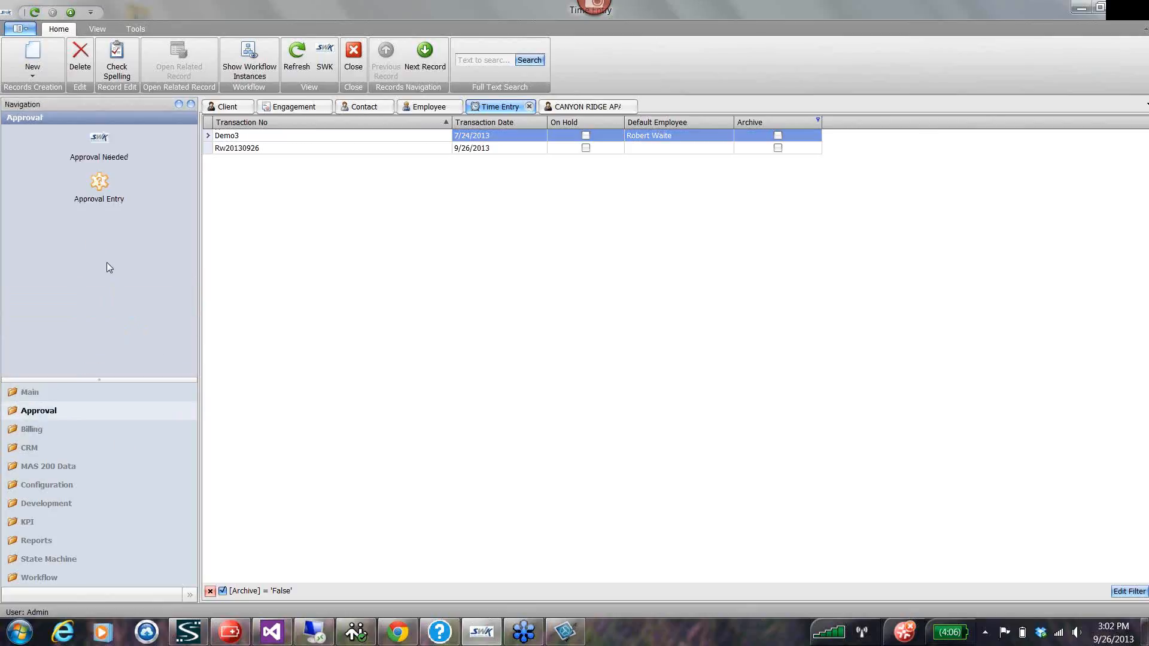
left_click(96, 163)
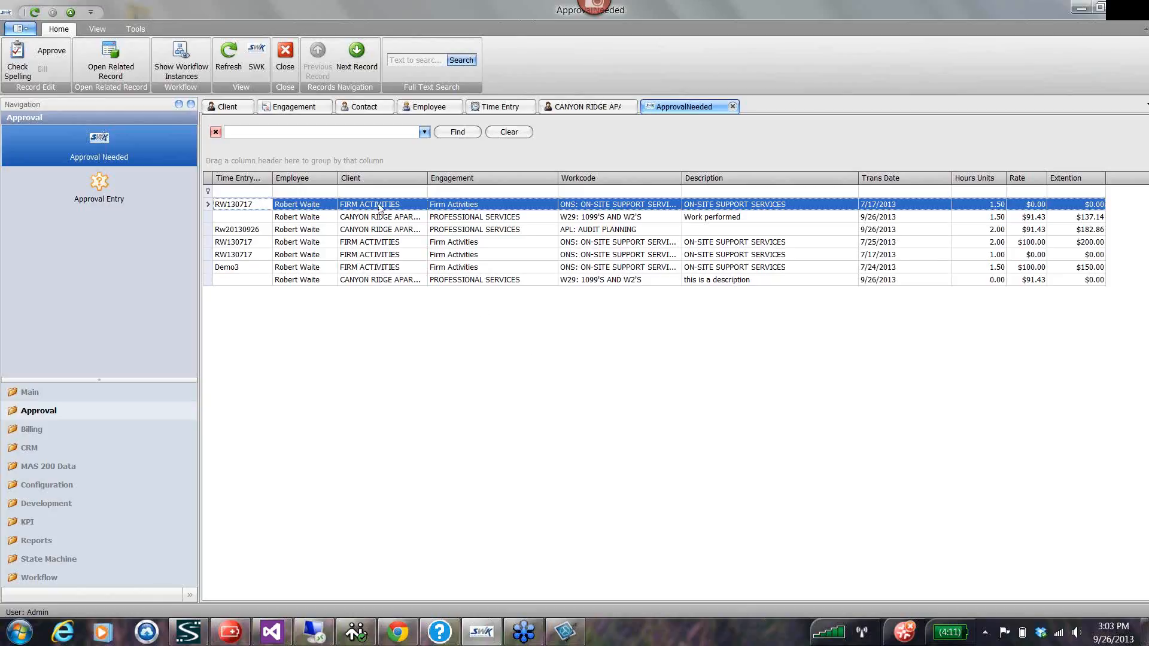
left_click(305, 280, "shift")
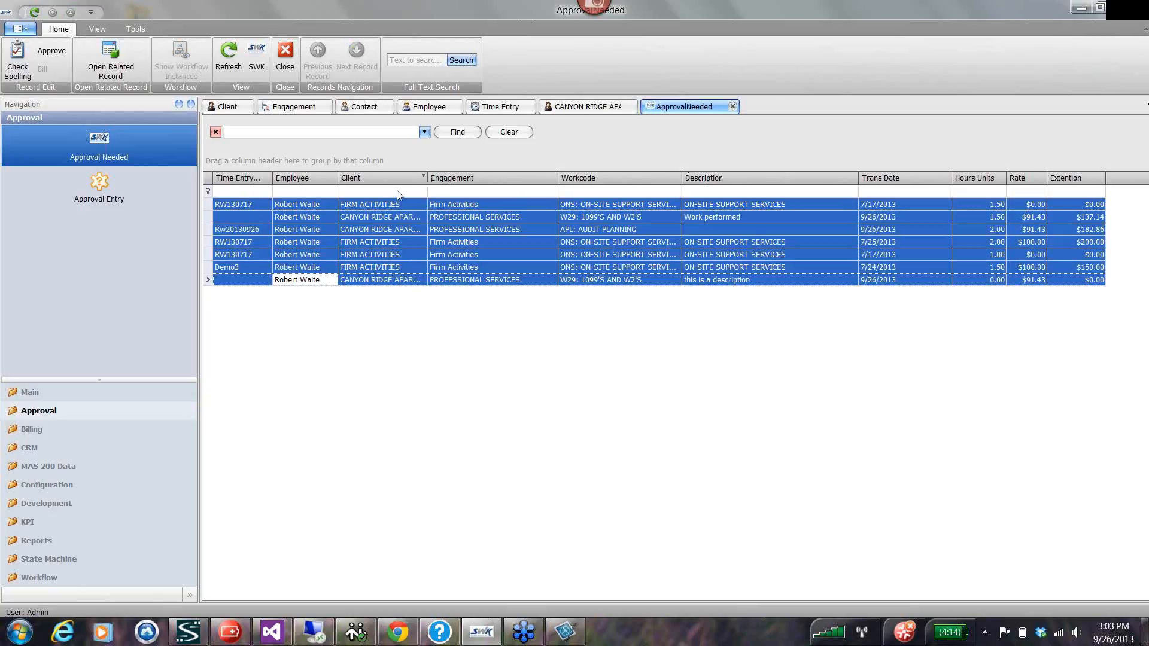
Remove the Engagement column from the approval list, and use the column chooser to restore it between Client and Workcode.
right_click(486, 178)
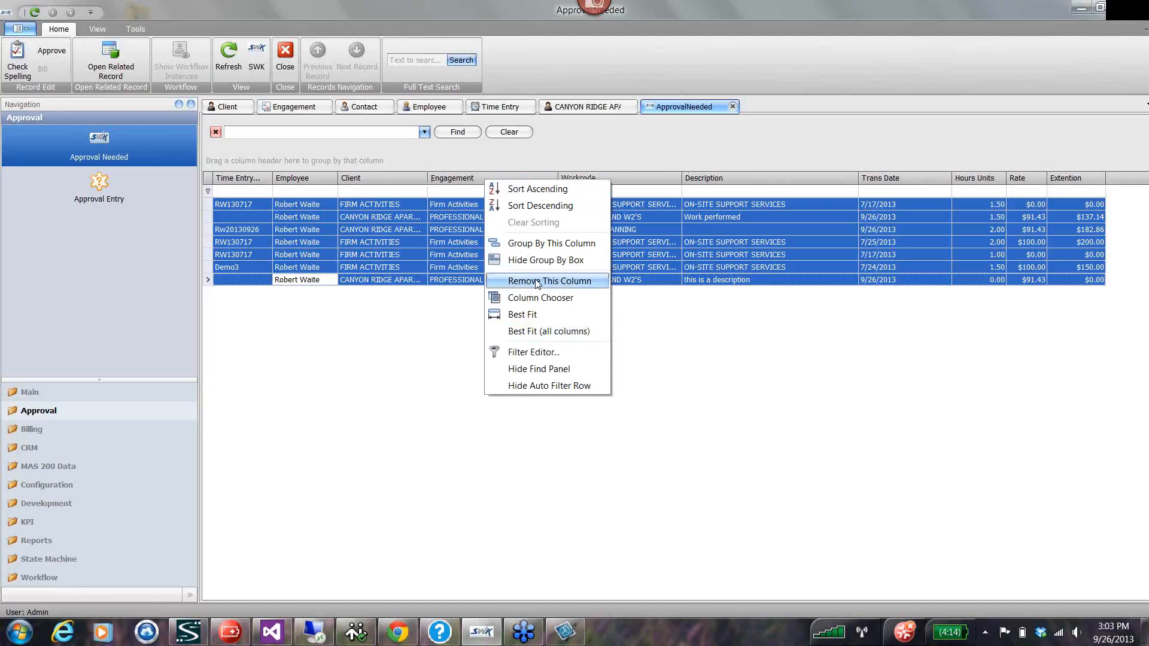
left_click(577, 282)
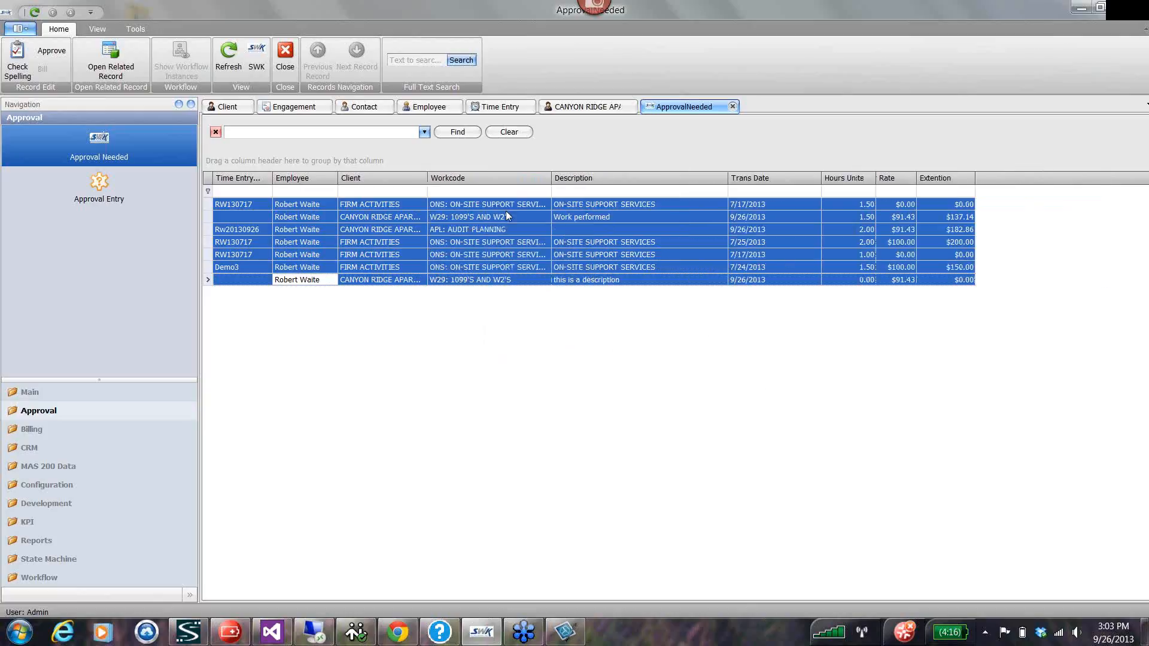
right_click(493, 179)
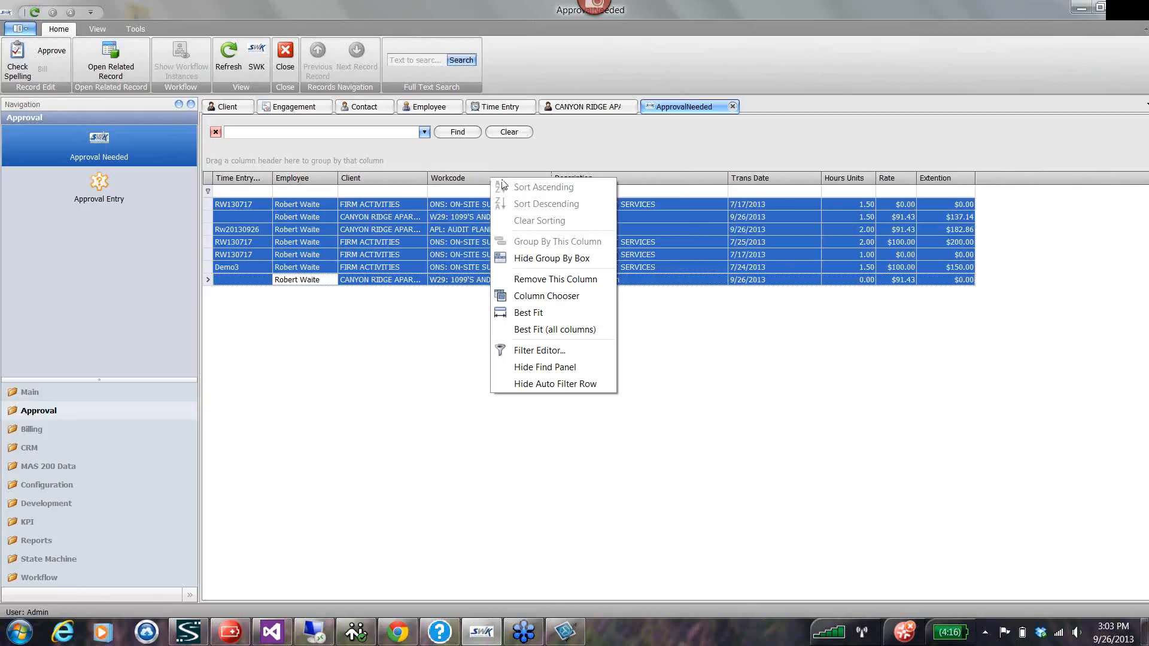
left_click(541, 297)
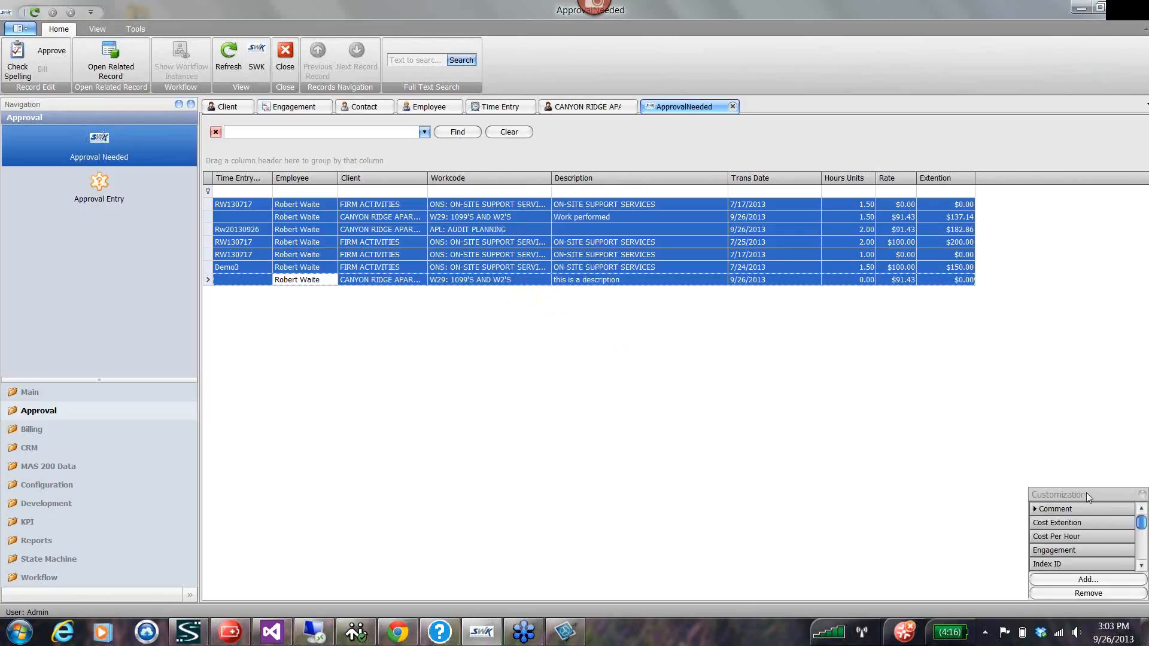
left_click_drag(1086, 493, 681, 364)
left_click_drag(649, 421, 435, 190)
Look through the remaining available columns, open the object model for adding fields, and expand the Engagement object.
left_click(737, 423)
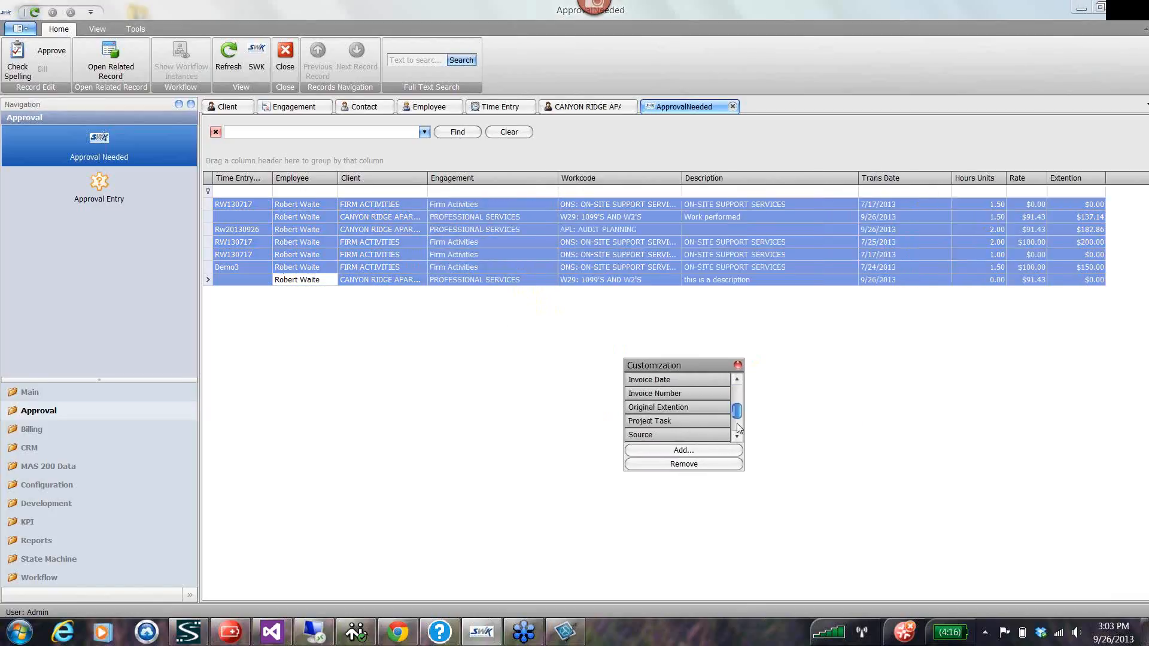
left_click(737, 424)
left_click_drag(738, 425, 740, 450)
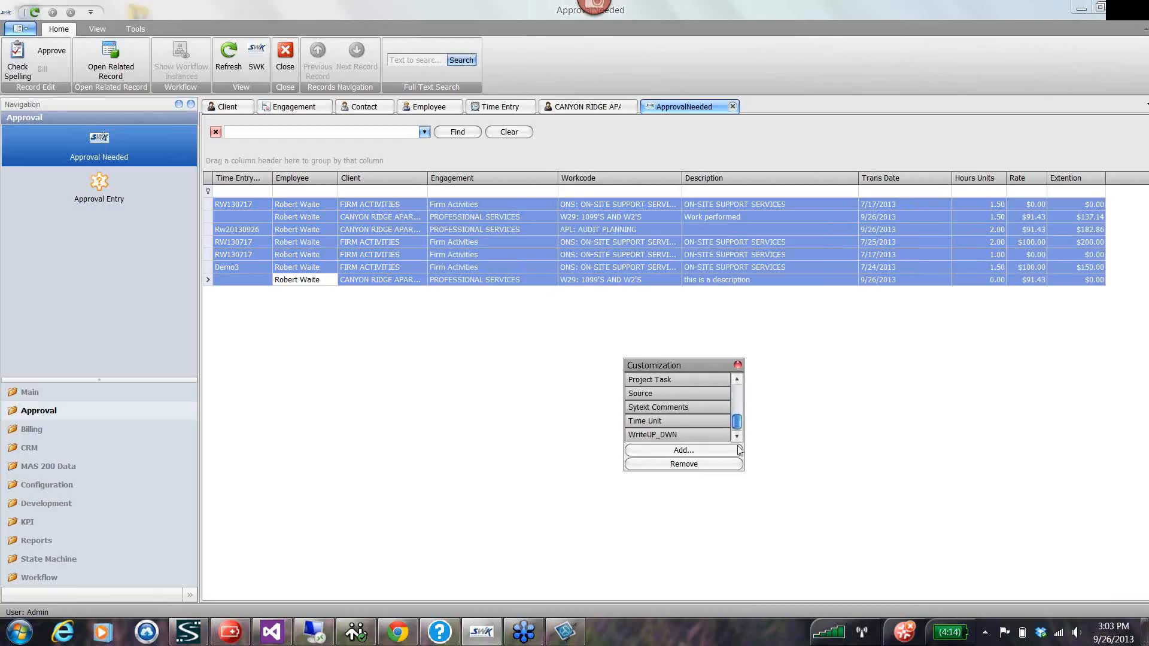
left_click(692, 456)
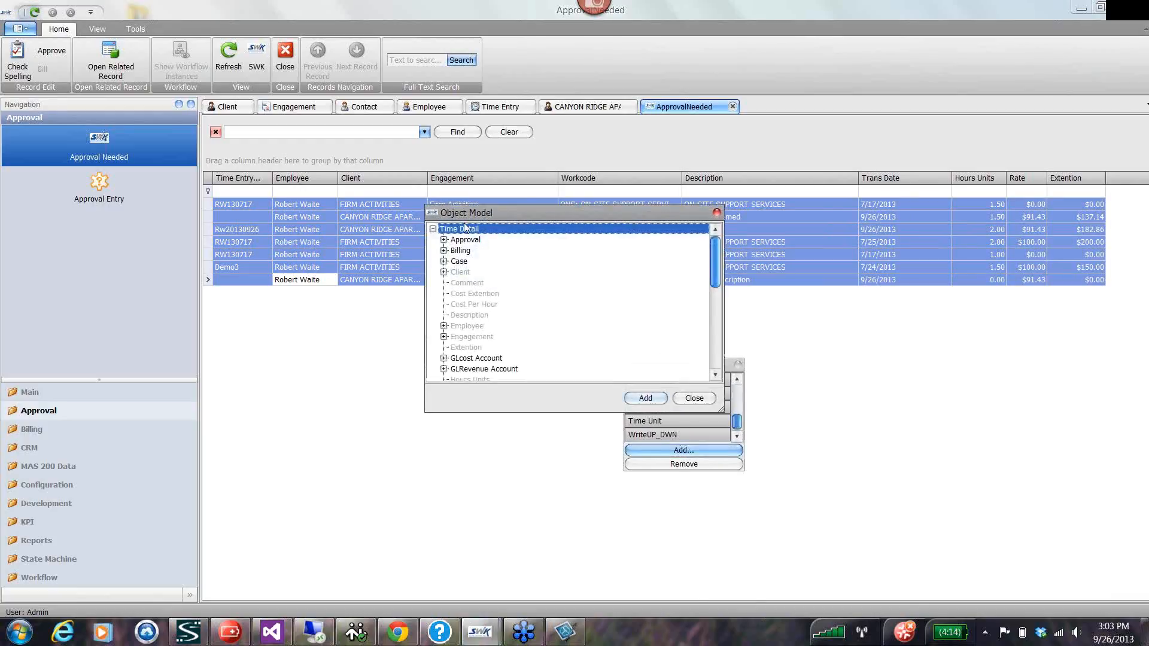
mouse_move(713, 264)
left_mouse_down()
mouse_move(718, 326)
mouse_move(721, 247)
mouse_move(713, 346)
mouse_move(722, 281)
left_mouse_up()
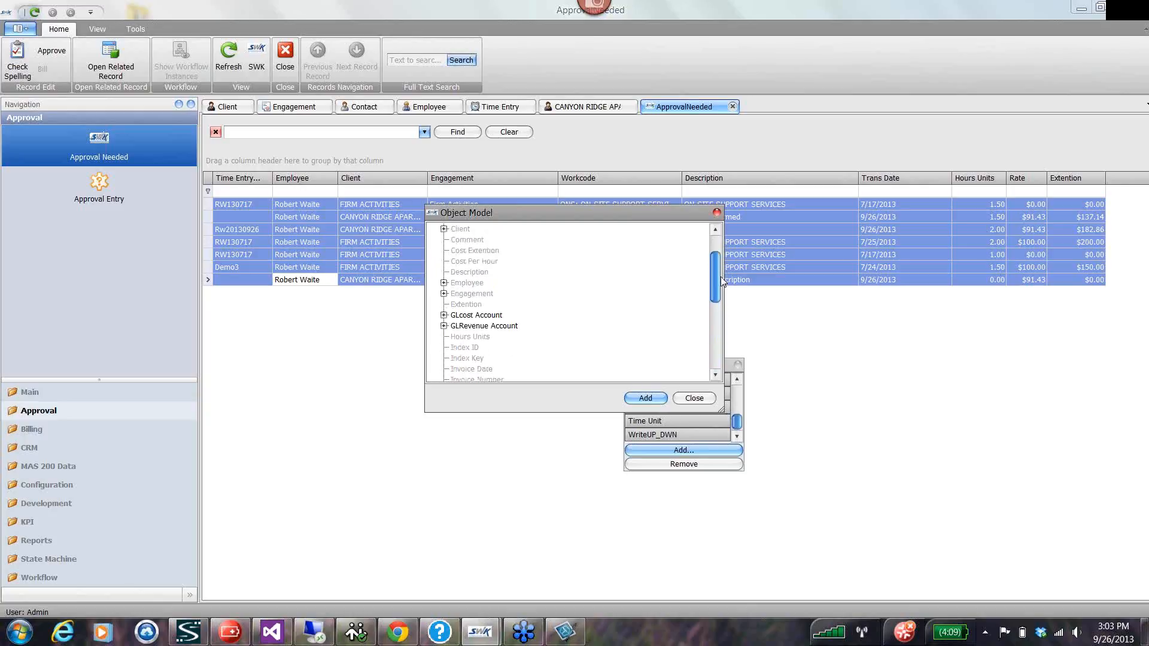
left_click(444, 294)
Add the First Name field of the Engagement Partner to the columns available for the approval list.
scroll(497, 359, "down", 8)
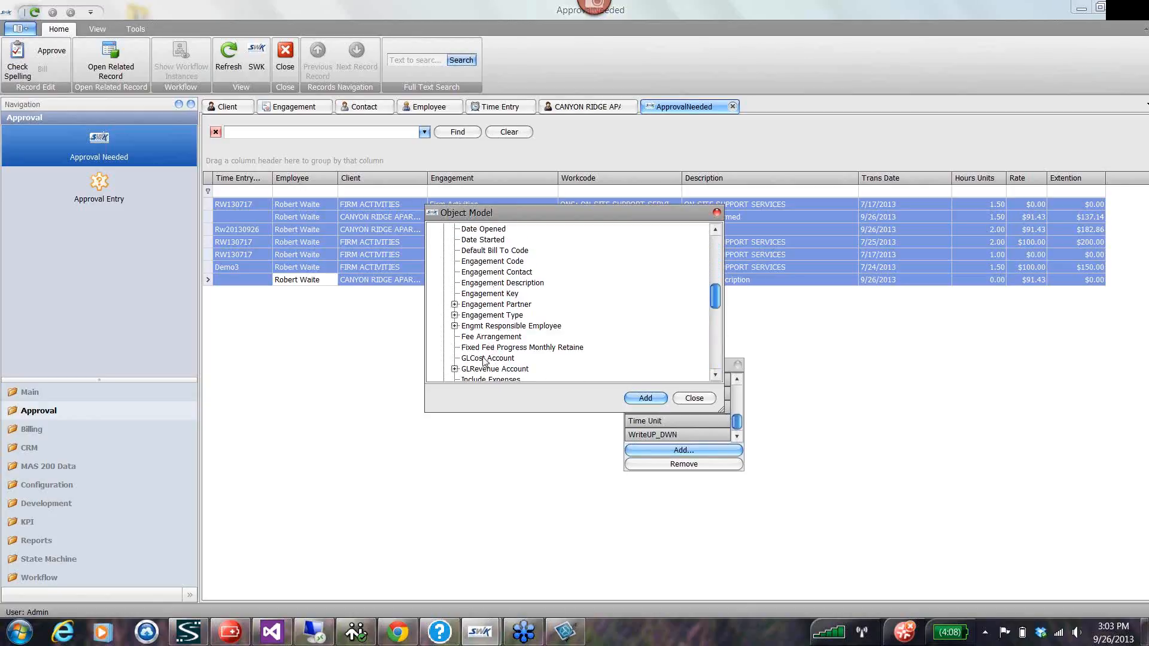
scroll(485, 360, "down", 4)
scroll(484, 360, "up", 2)
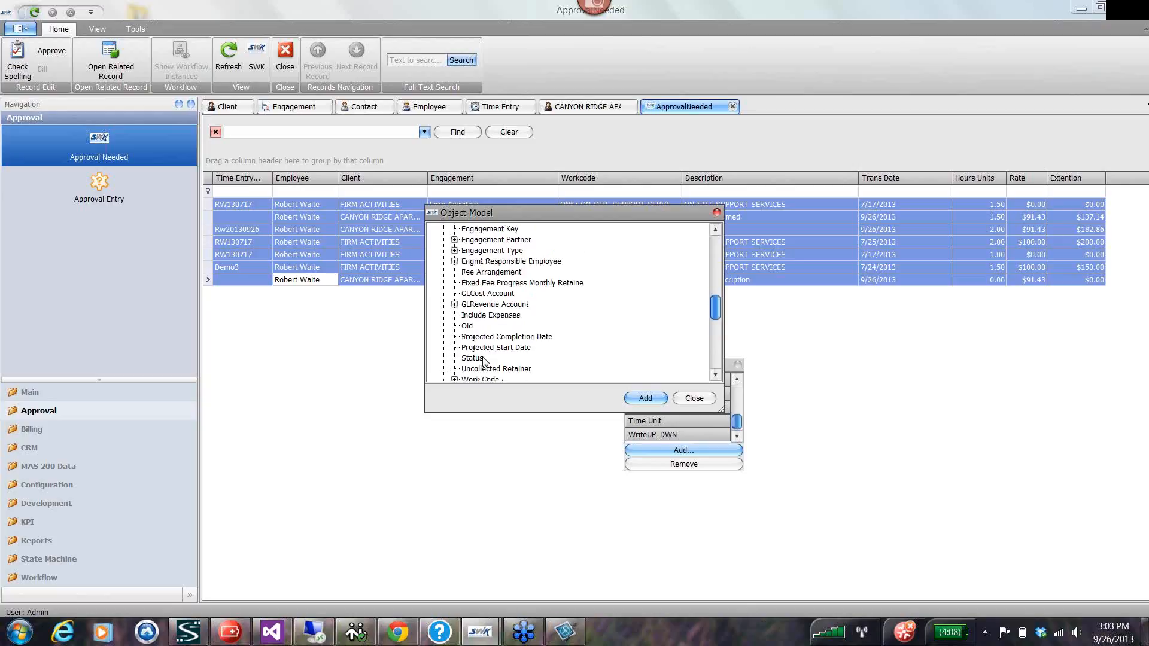
scroll(486, 359, "up", 4)
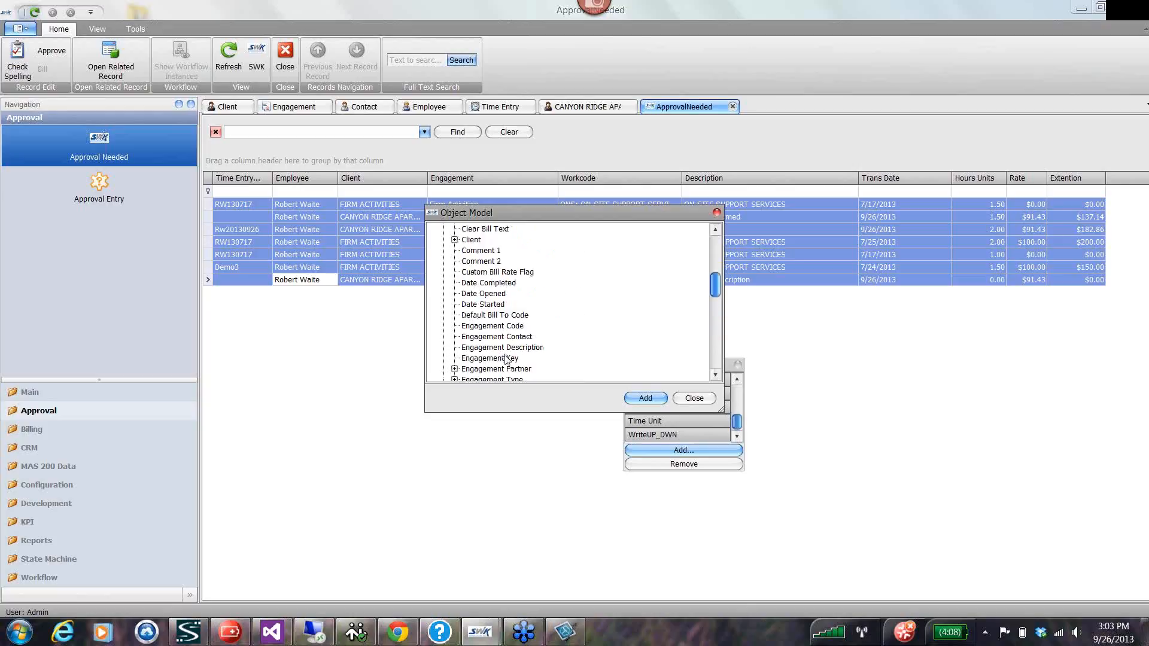
double_click(503, 367)
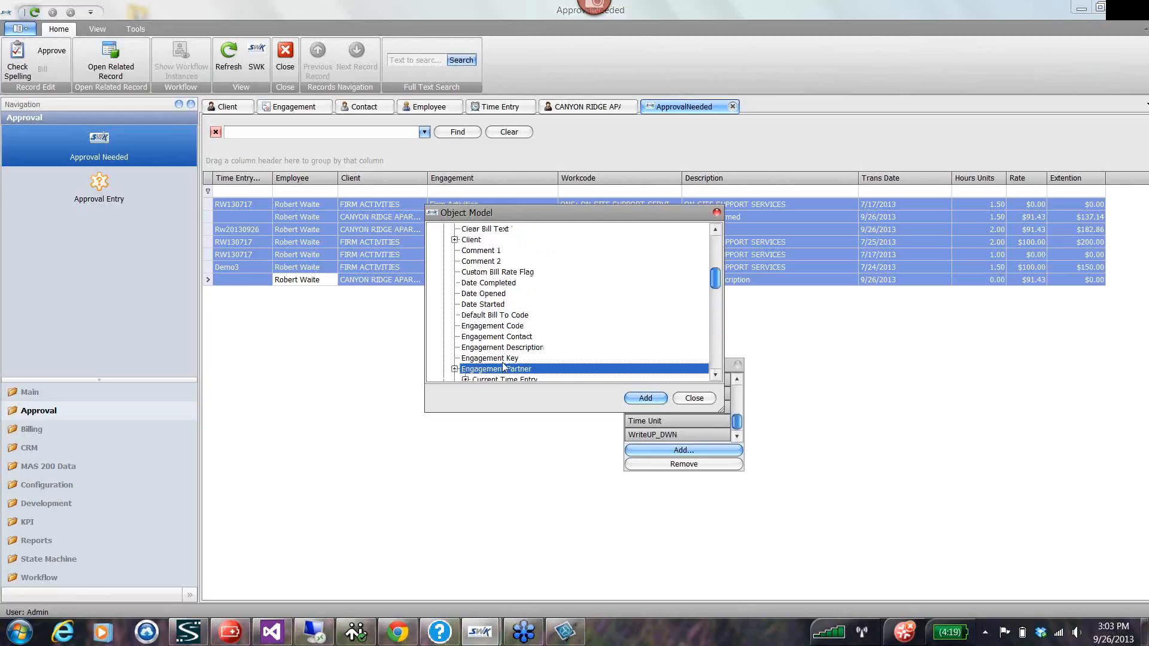
scroll(503, 368, "down", 2)
left_click(487, 358)
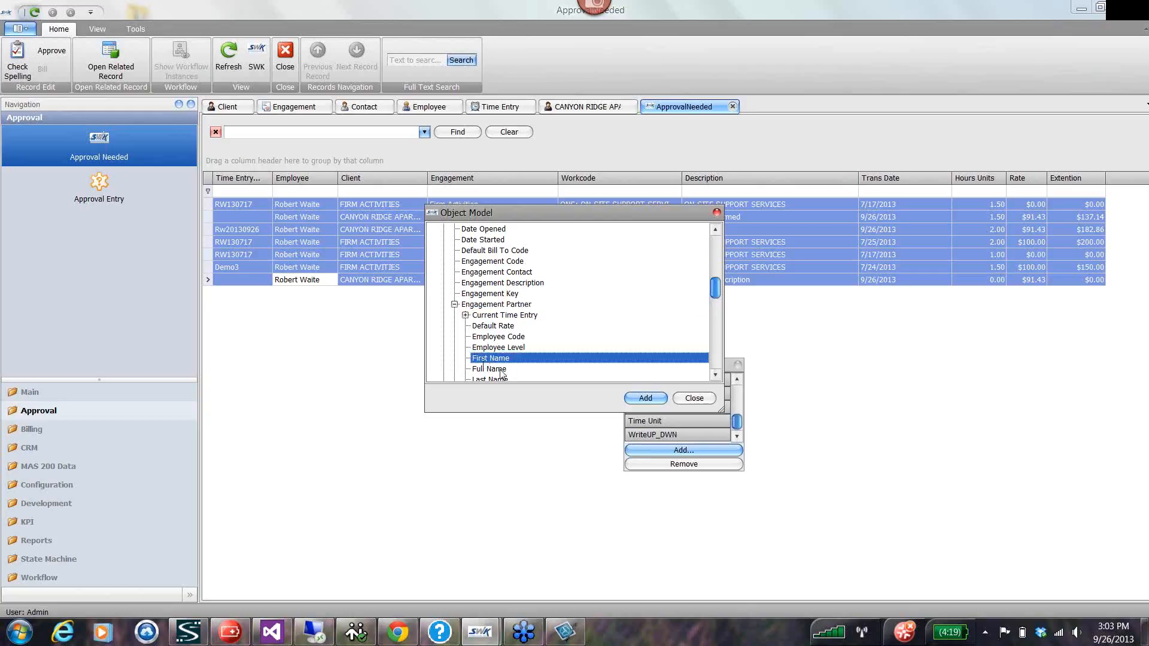
scroll(500, 374, "down", 1)
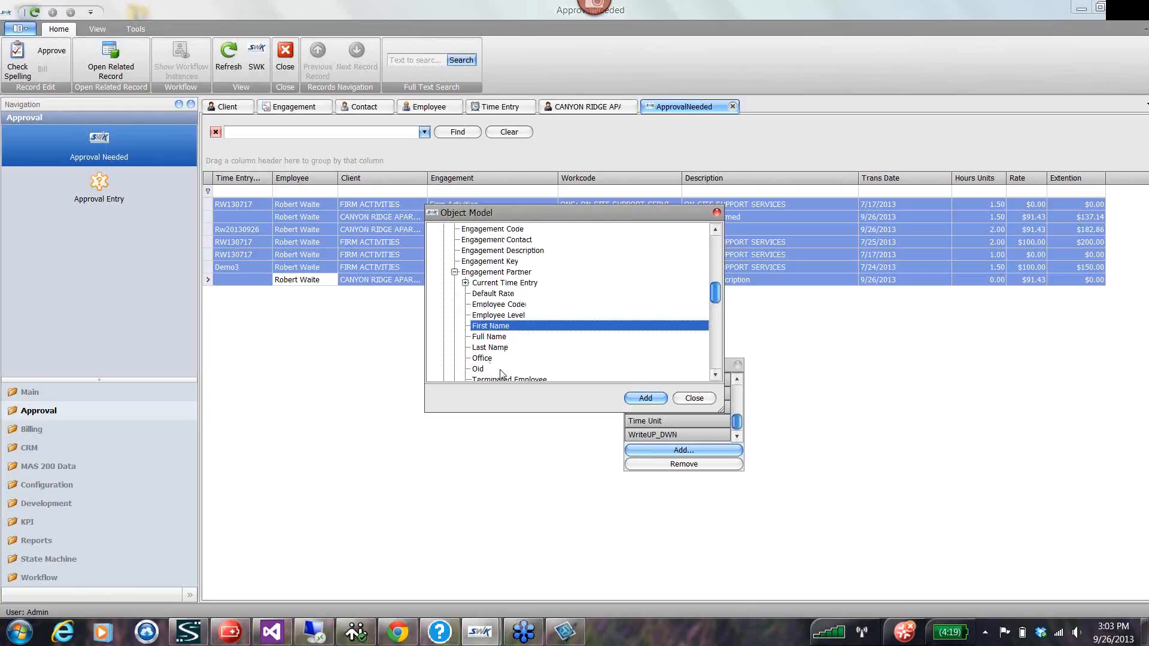
double_click(490, 327)
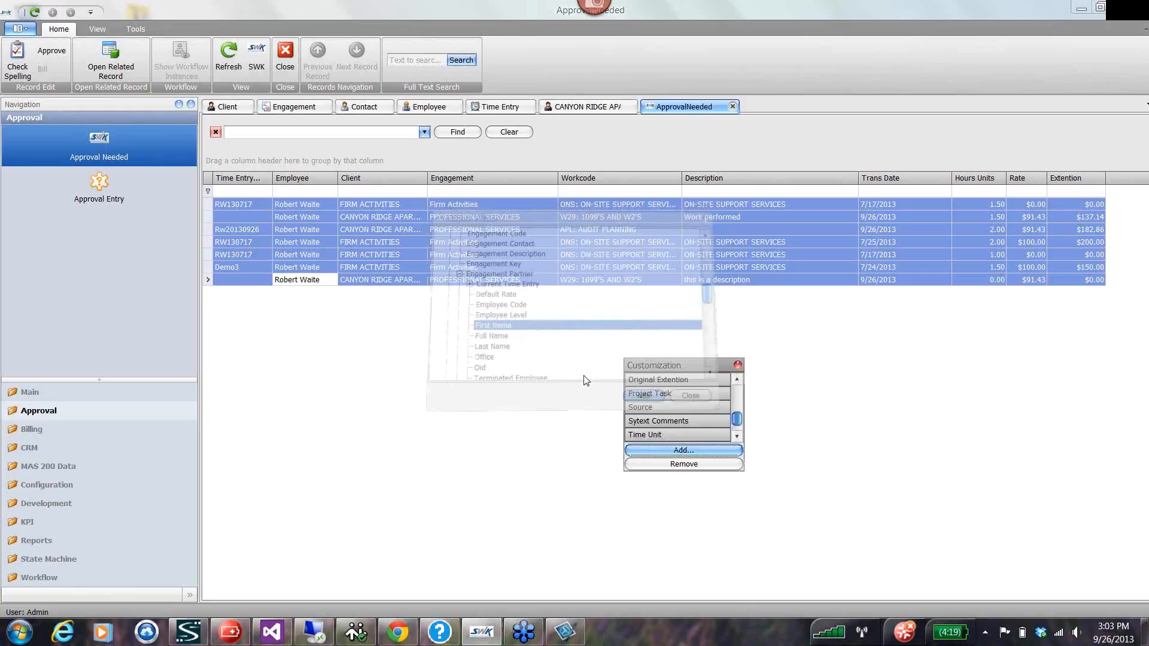
Insert the First Name column between Employee and Client, filter it by the Canyon Ridge Apartments partner's first name, and close the column customization.
left_click_drag(738, 424, 738, 394)
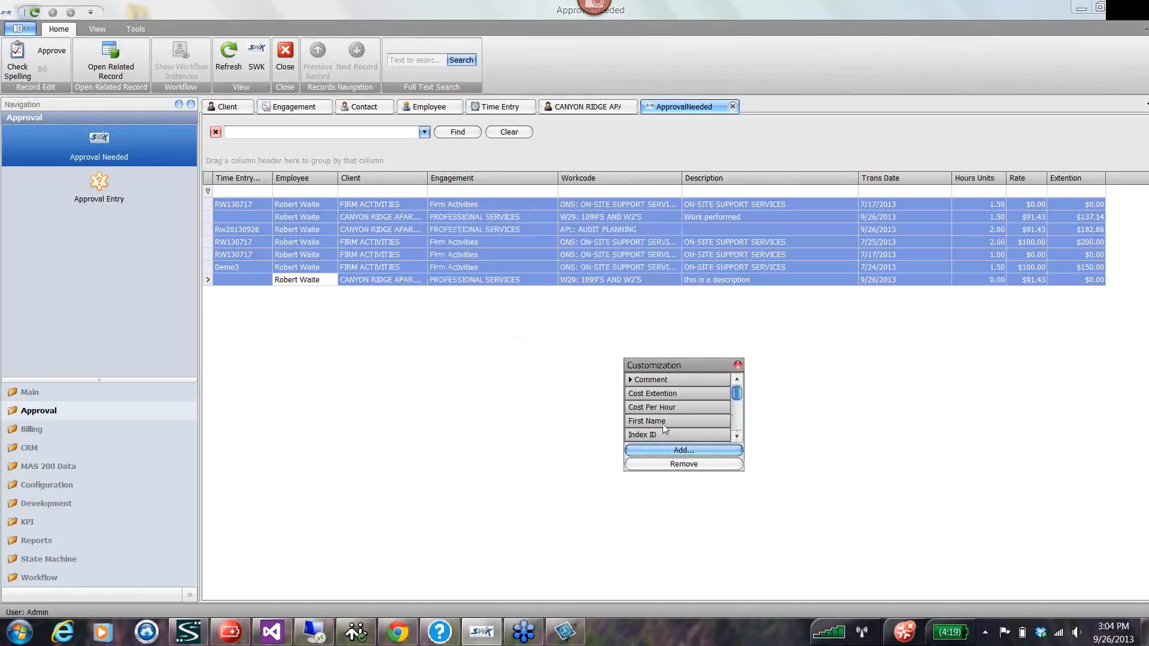
left_click_drag(663, 426, 396, 178)
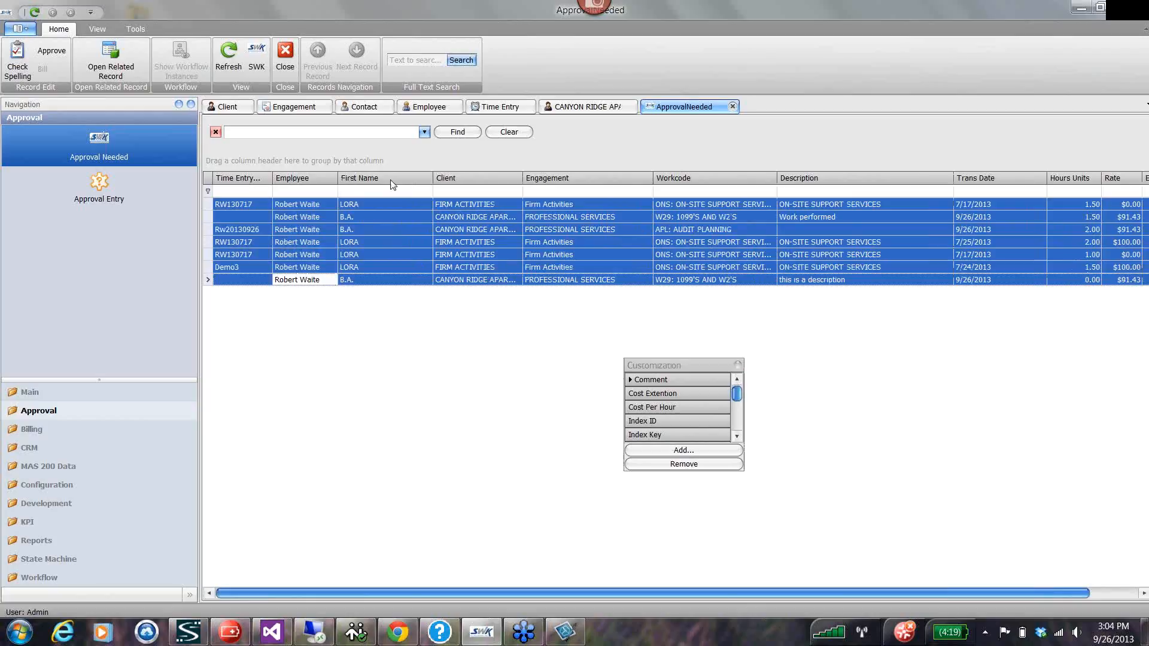
left_click(428, 176)
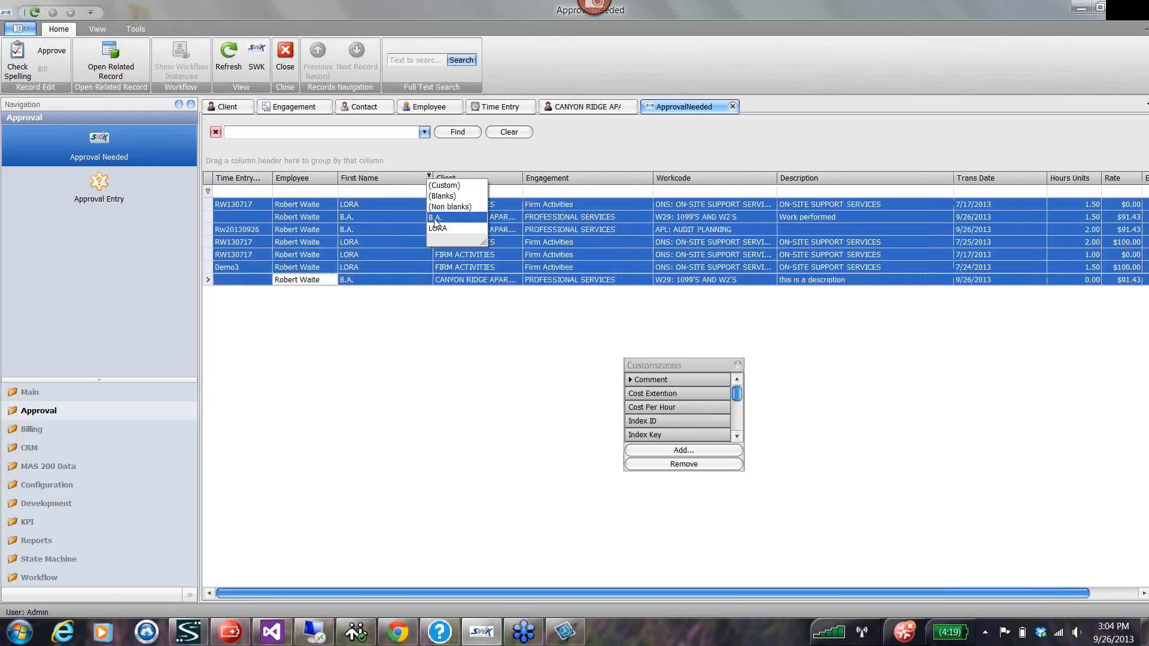
left_click(434, 221)
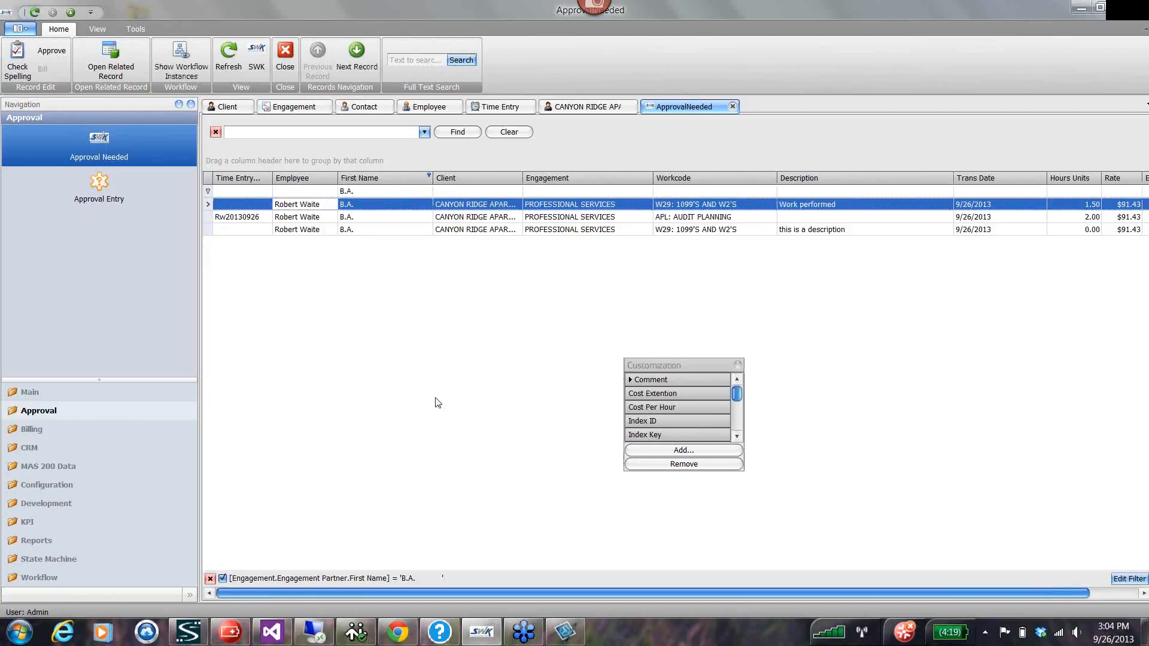
left_click(738, 367)
left_click(738, 365)
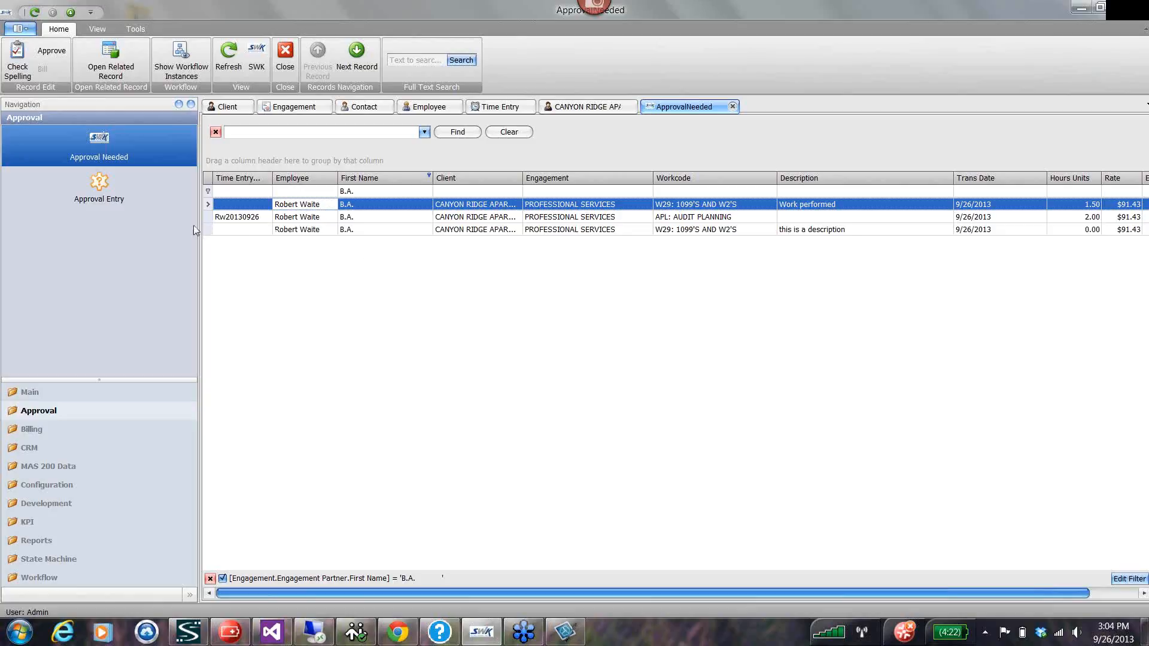
Approve all the filtered time entries under a new approval entry with ID 1234567 dated 9/26/2013.
left_click(209, 231, "shift")
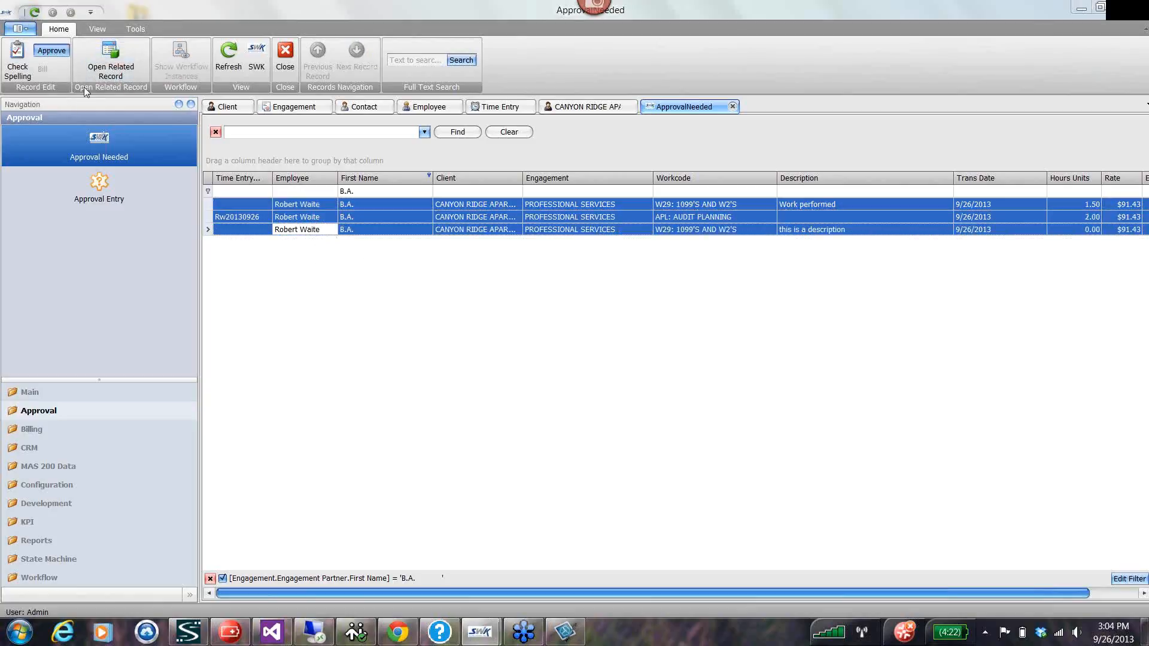
left_click(52, 50)
left_click(725, 217)
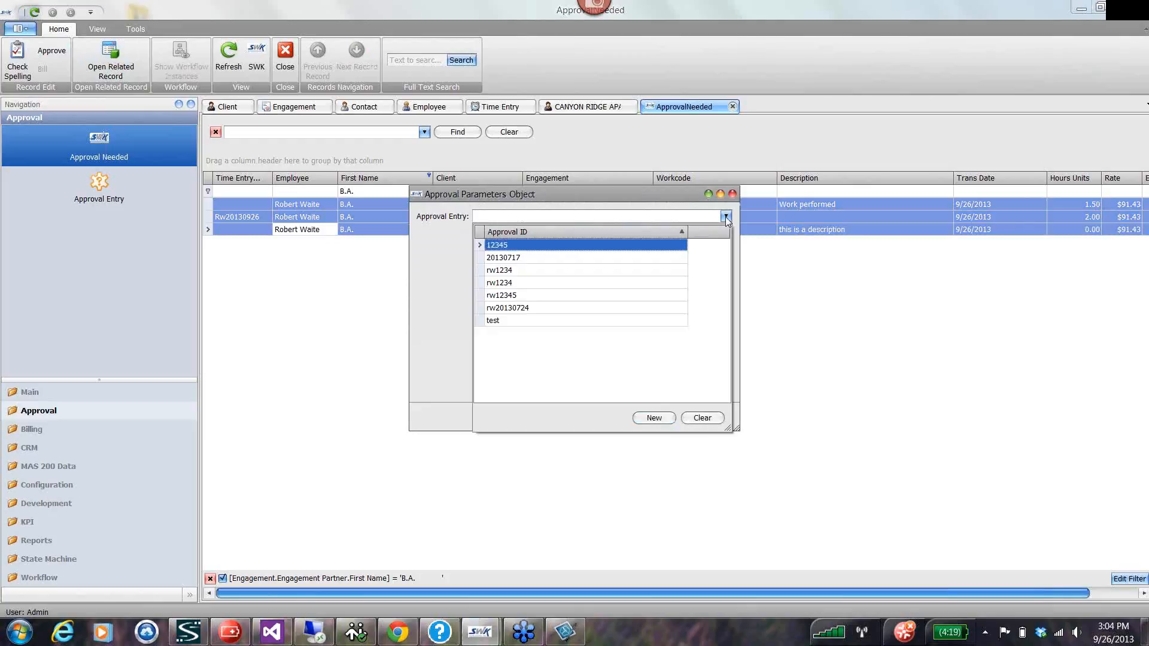
left_click(654, 419)
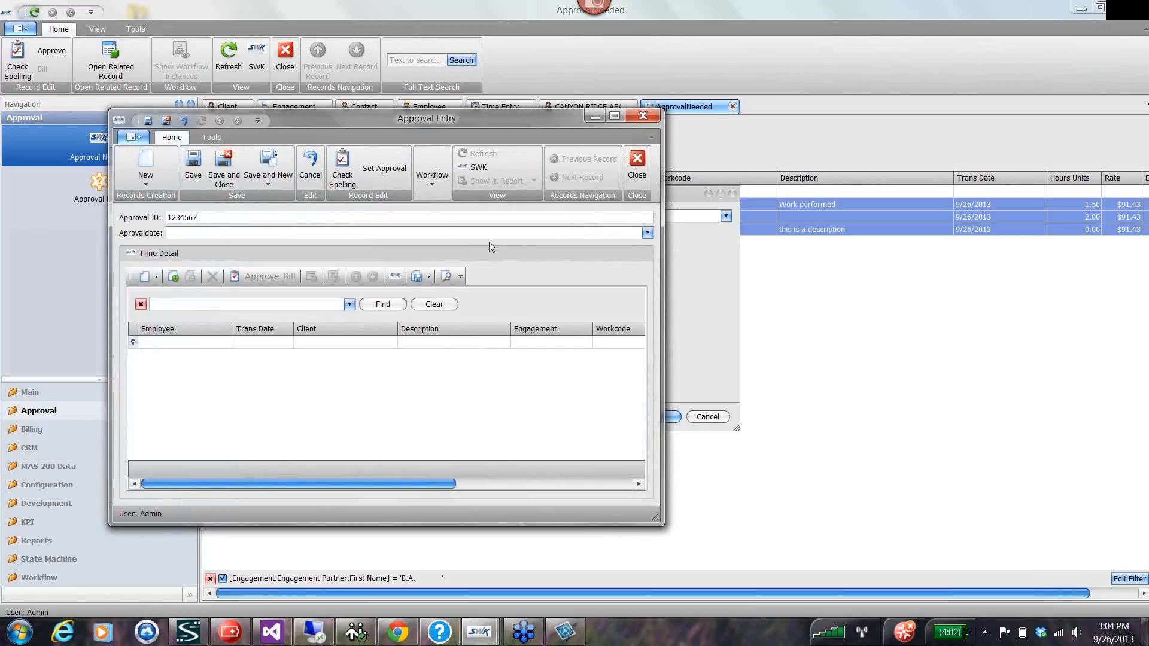
left_click(647, 233)
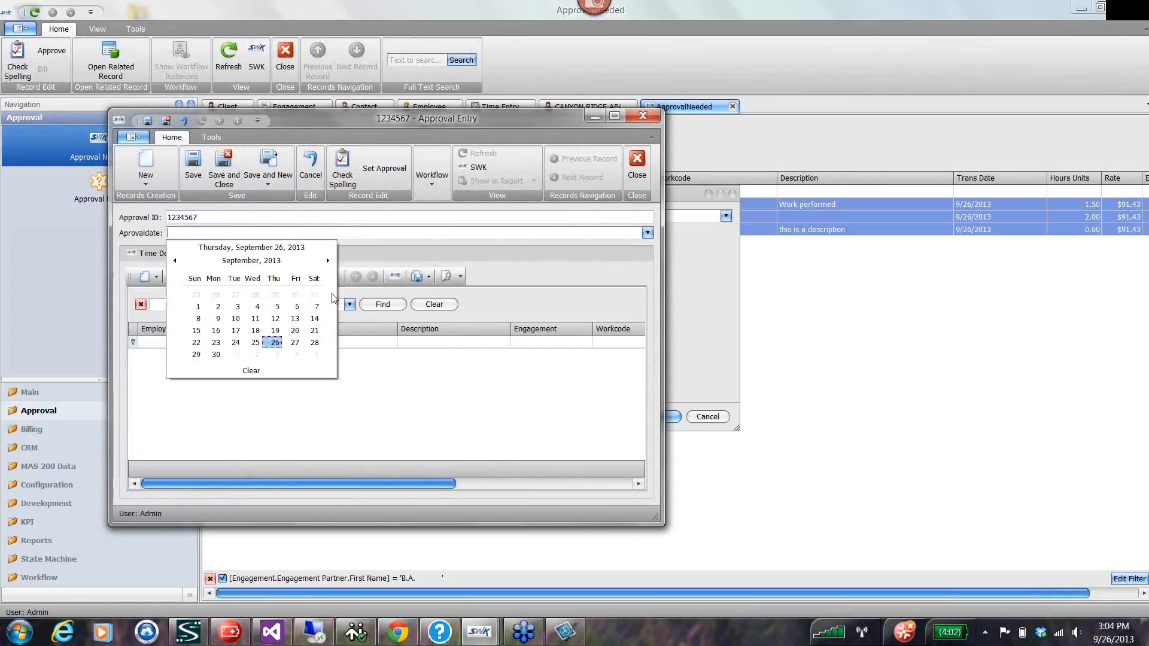
left_click(275, 343)
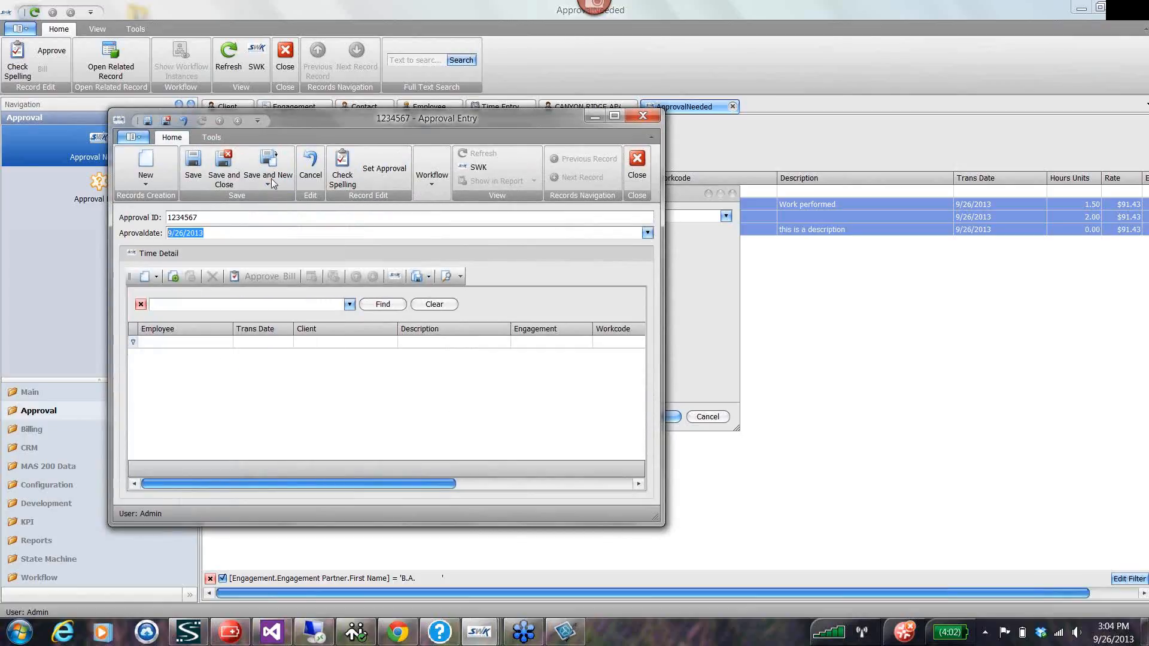
left_click(226, 170)
left_click(665, 417)
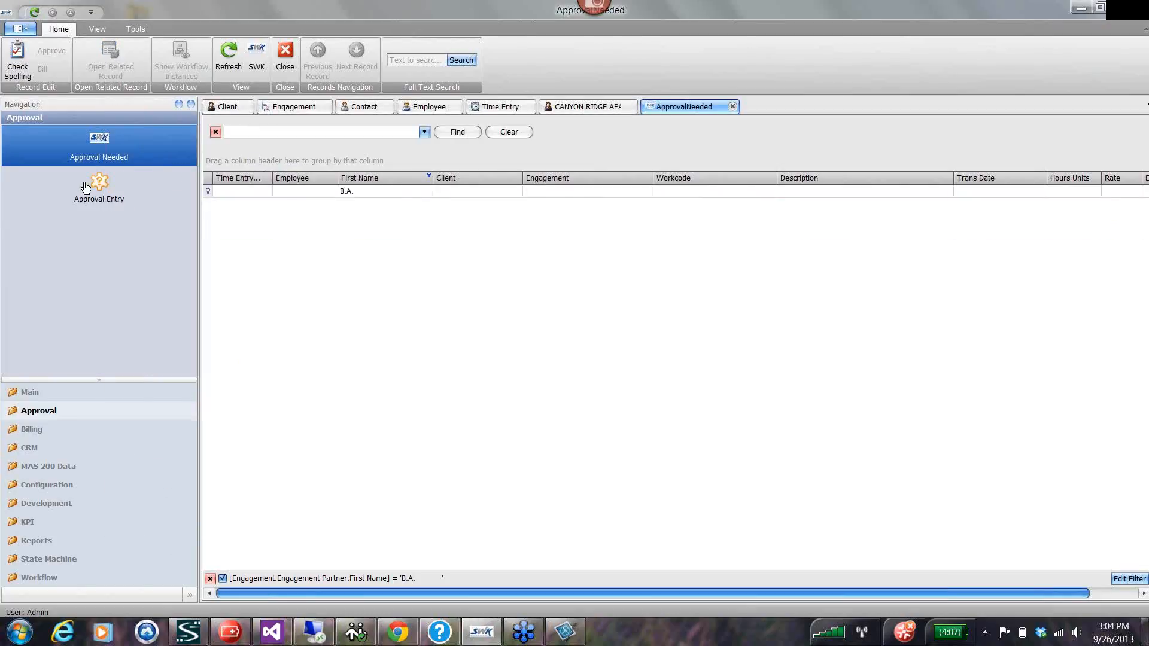
Open the WIP list under Billing and expand the Able Manufacturing and Canyon Ridge Apartments groups.
left_click(29, 392)
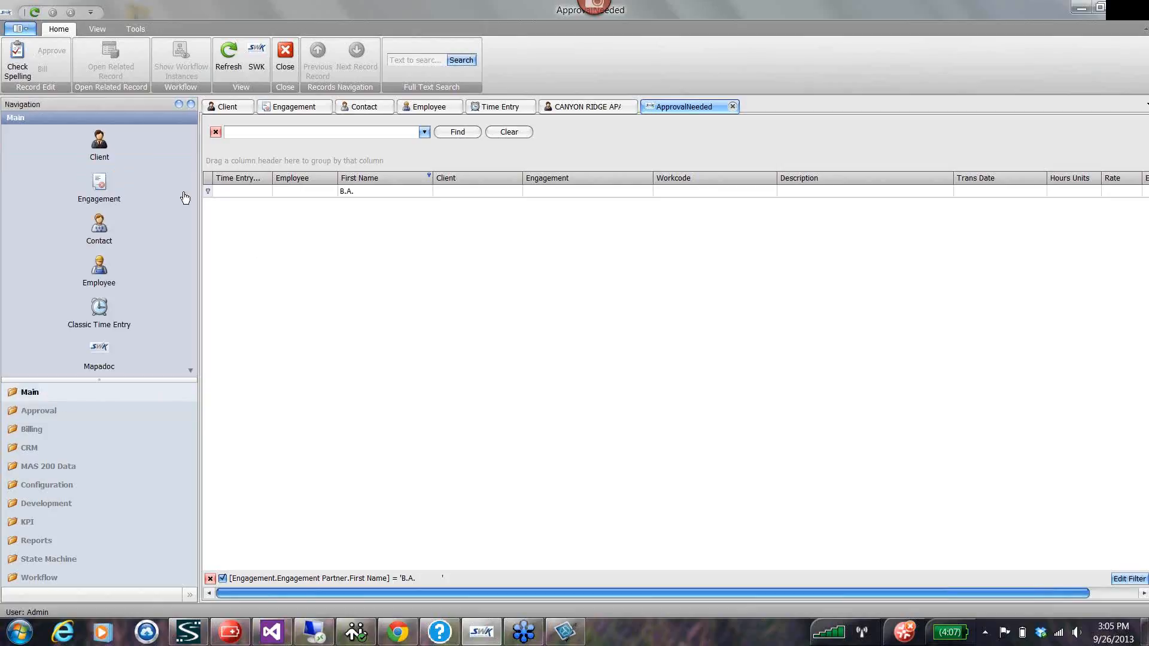
left_click(31, 434)
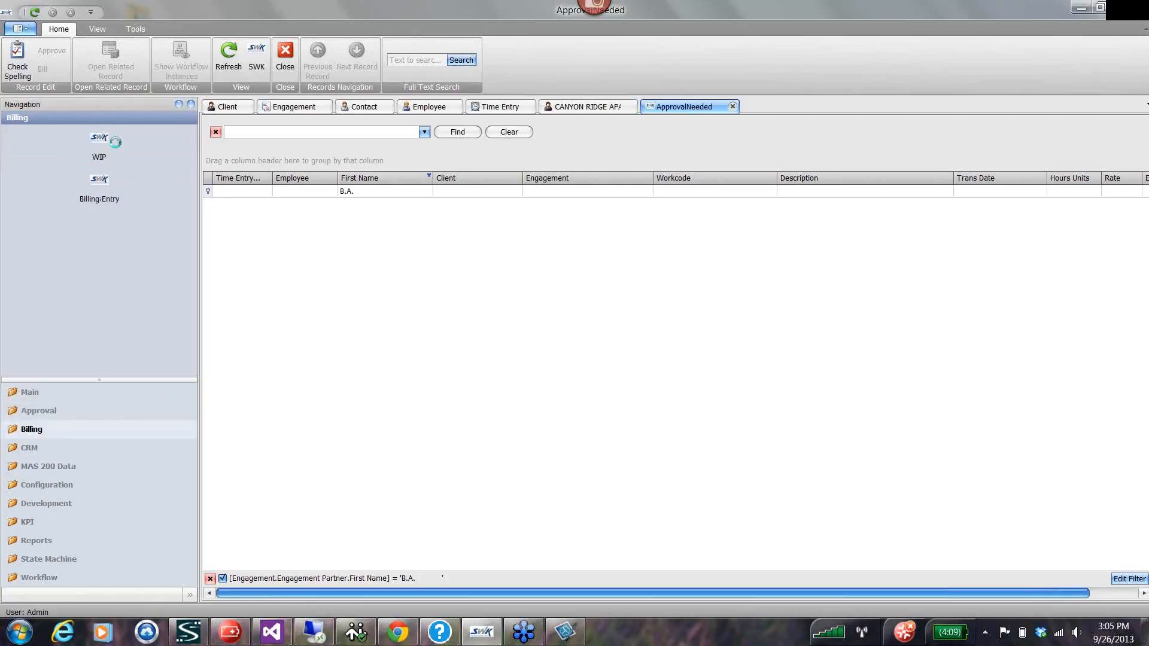
left_click(129, 167)
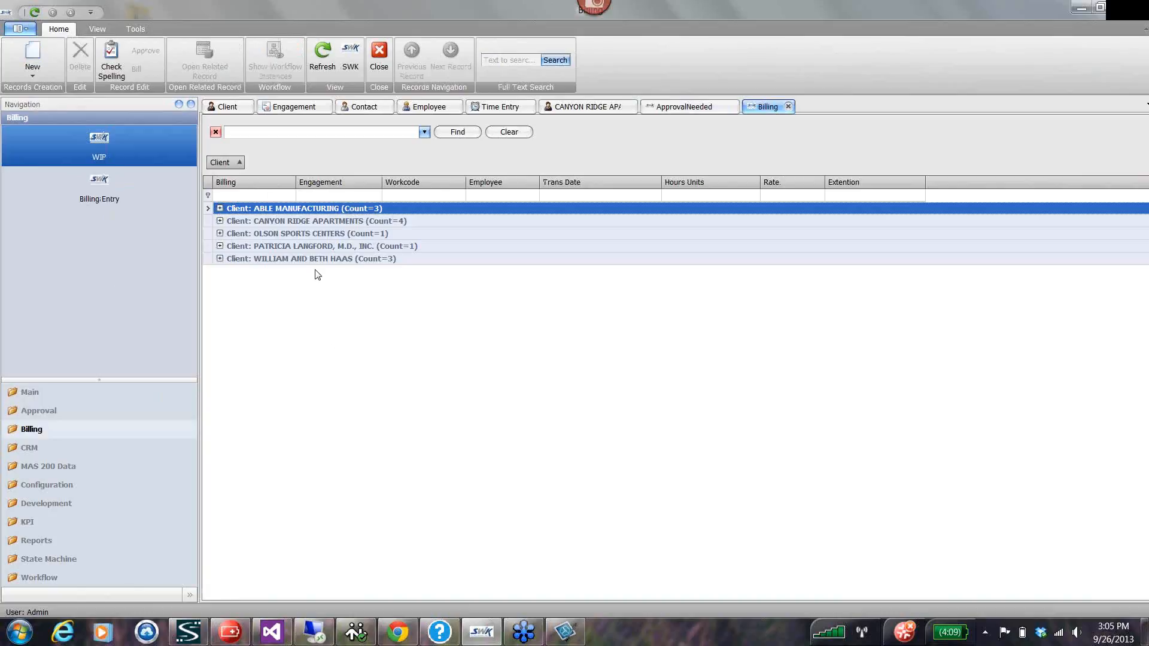
left_click(220, 209)
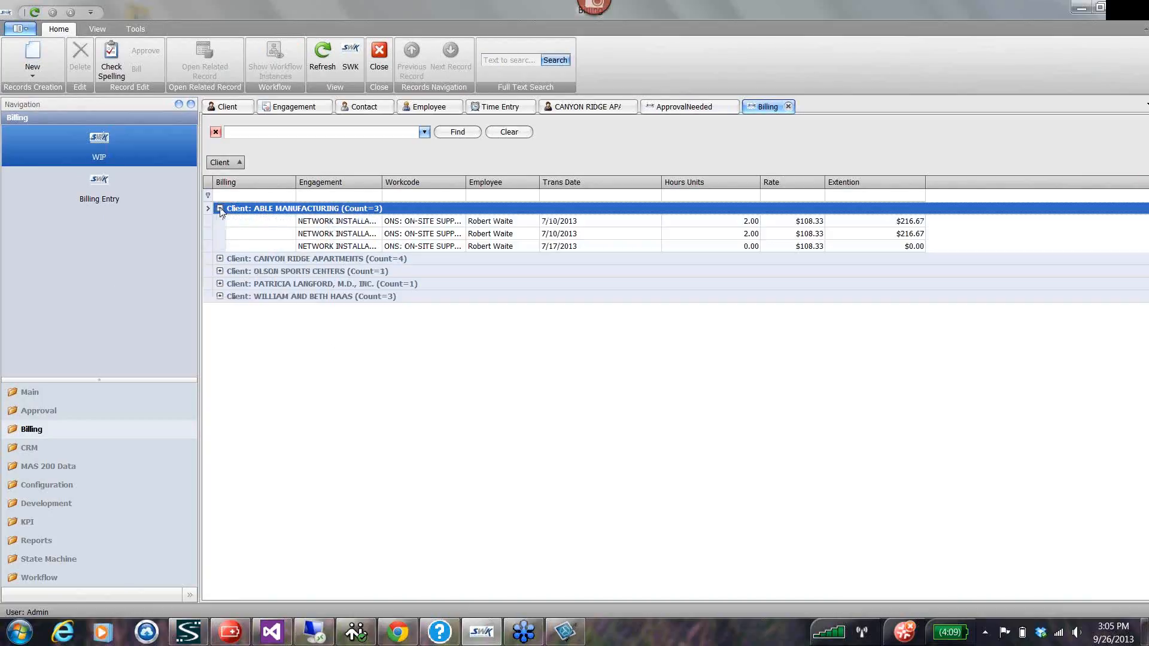
left_click(219, 258)
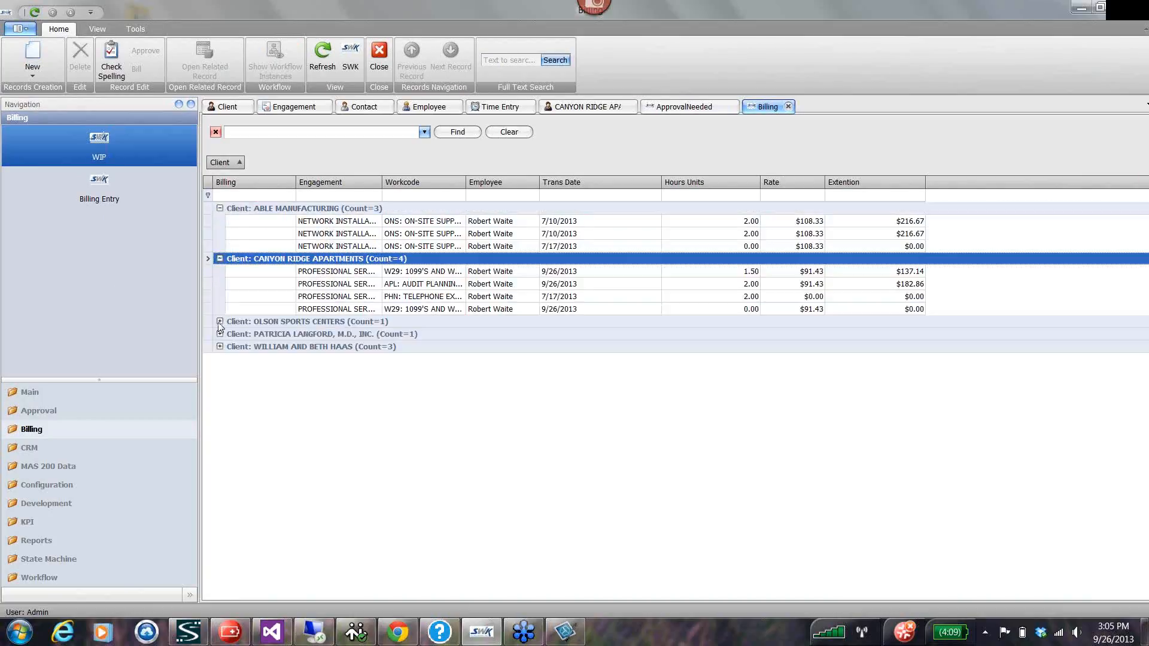
Bill all the Canyon Ridge Apartments WIP entries under a new billing entry with ID BR1234.
left_click(320, 273)
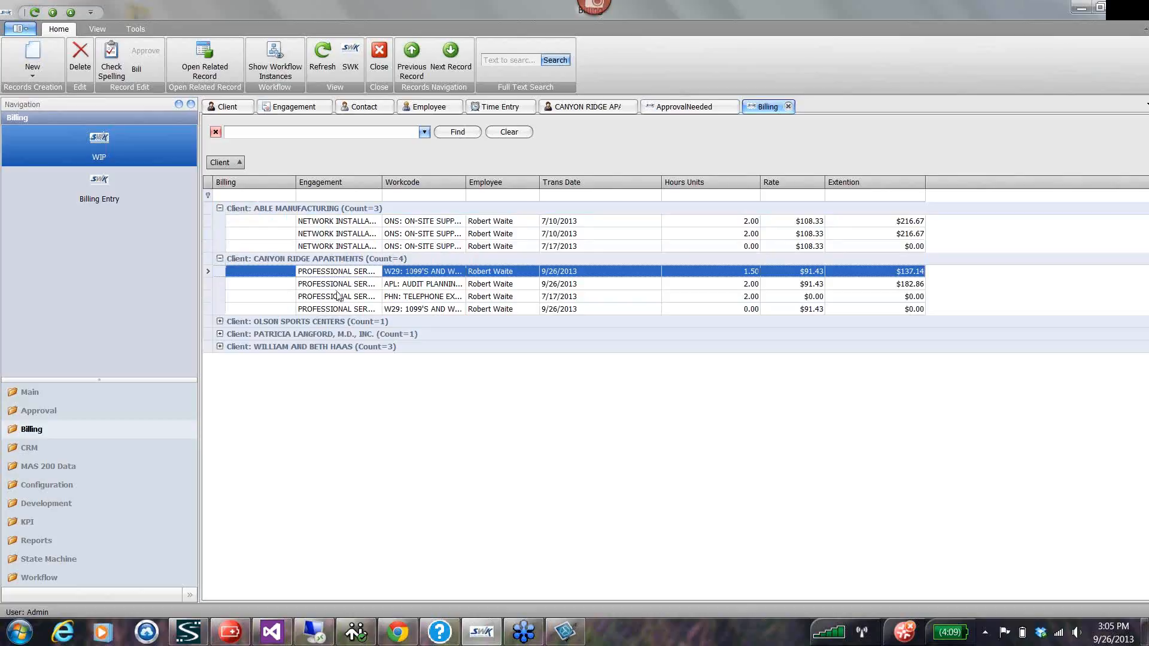
left_click(335, 311, "shift")
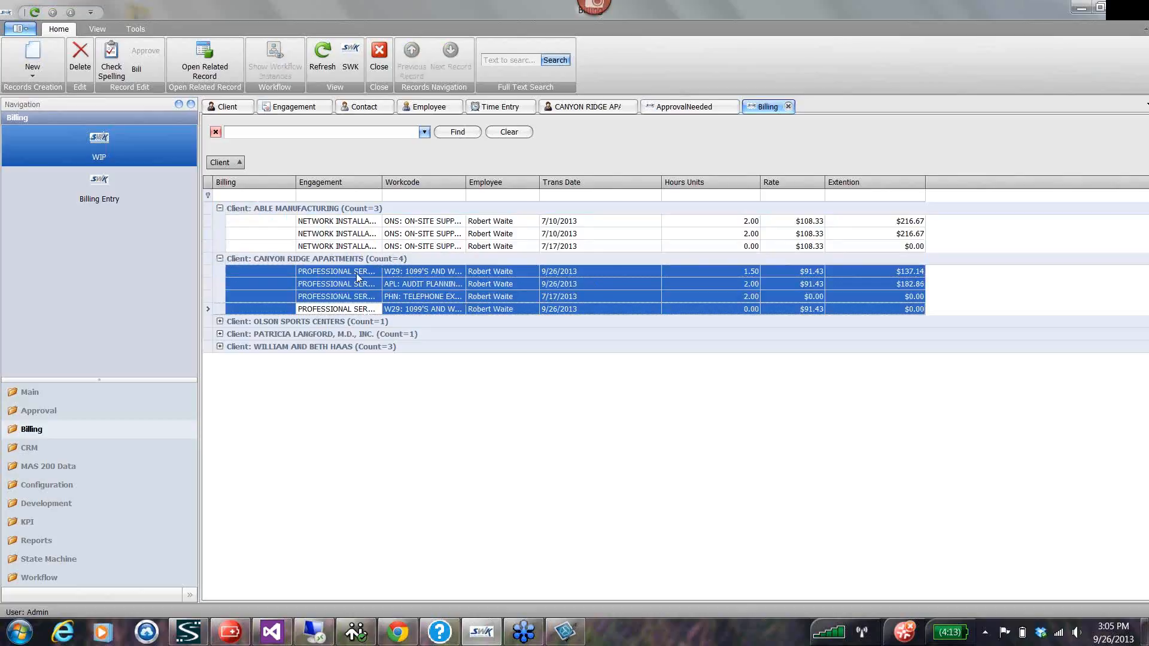
right_click(327, 297)
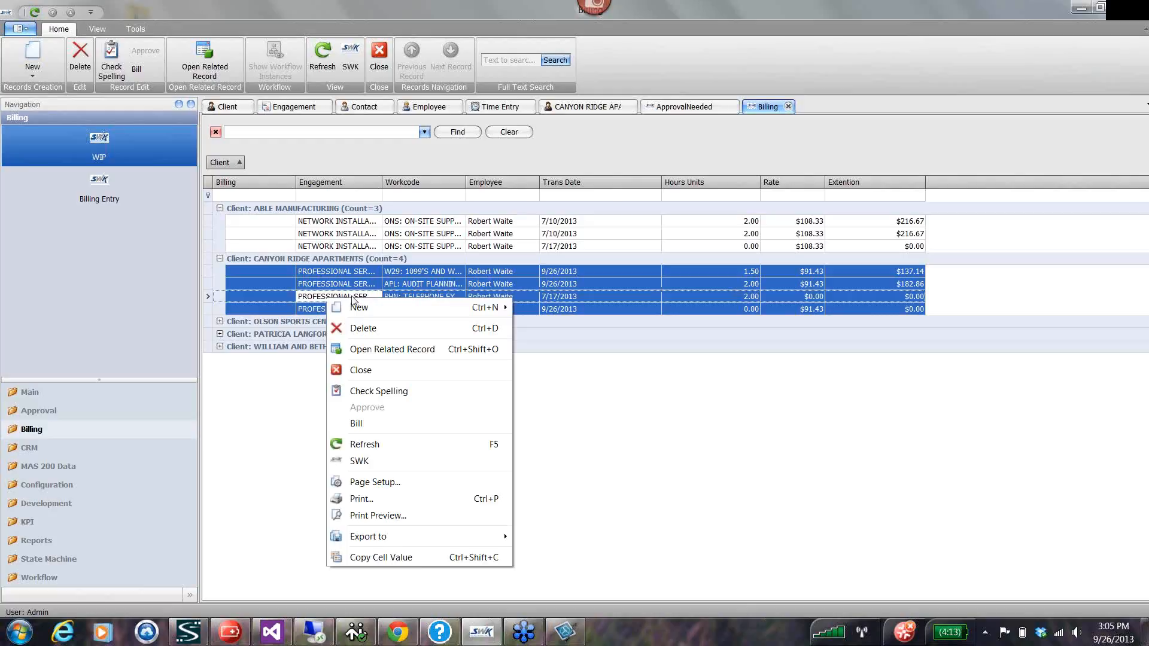
left_click(360, 423)
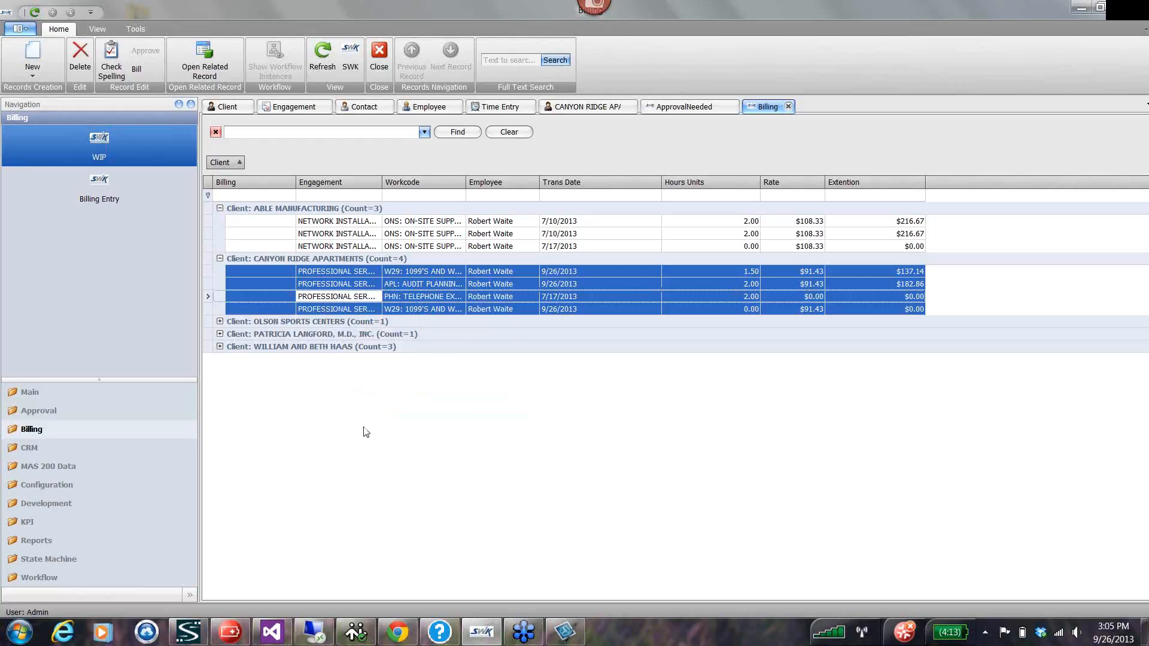
left_click(726, 217)
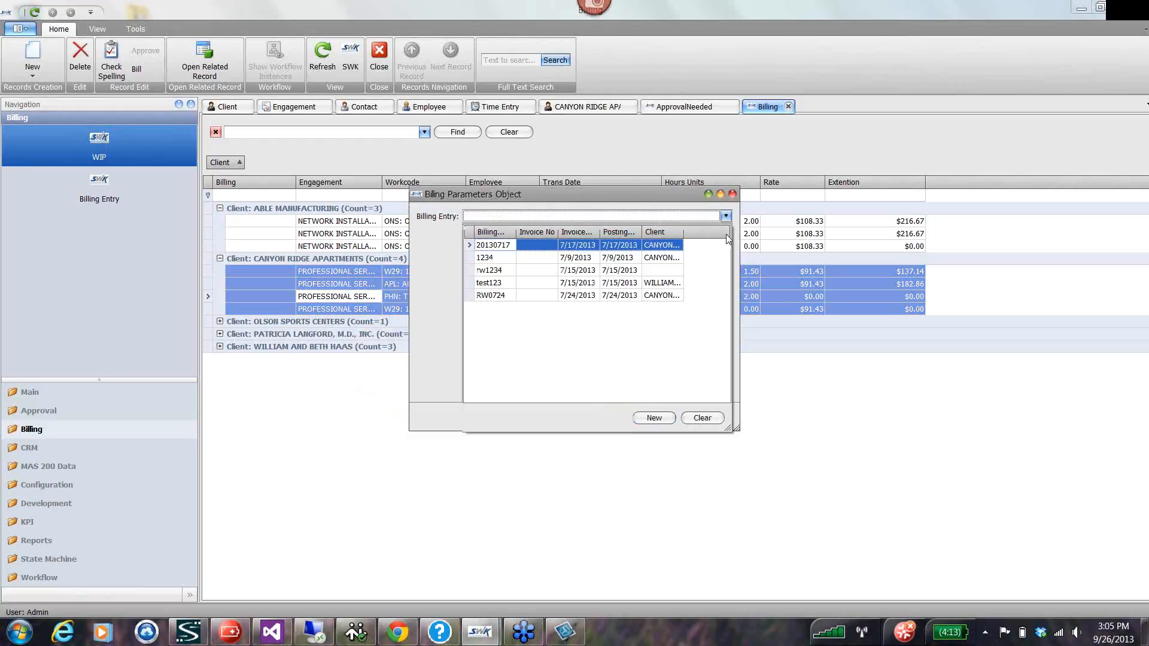
left_click(654, 418)
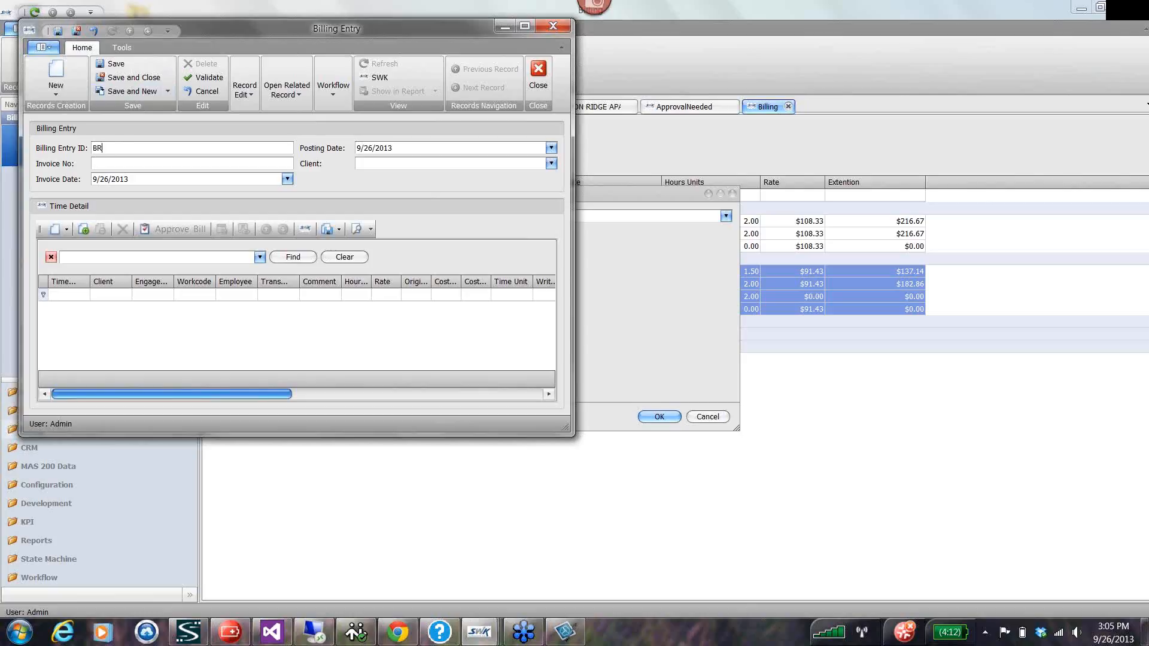
type("1234")
left_click(124, 79)
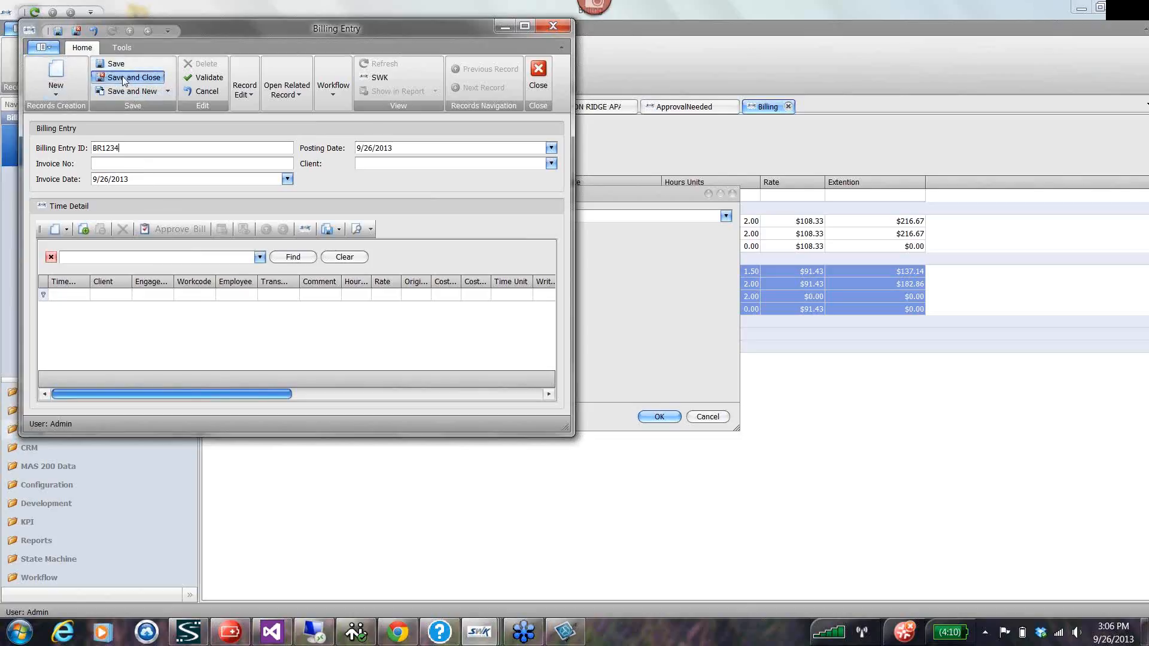
left_click(659, 417)
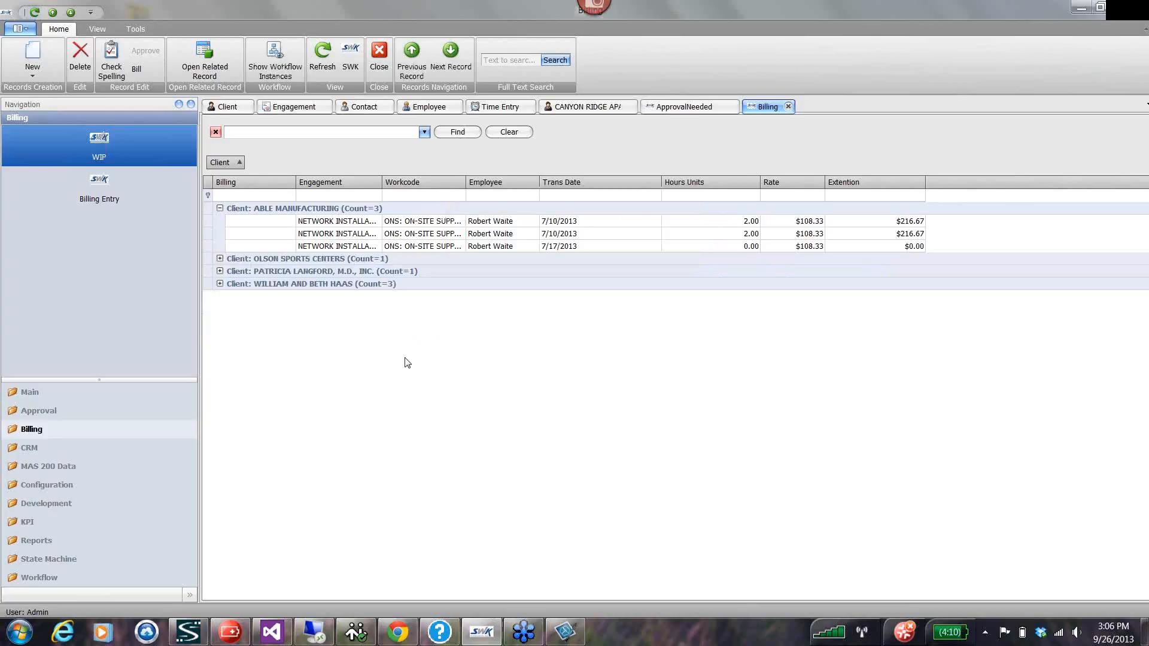
Open billing entry BR1234 from the Billing Entry list to review its time detail.
left_click(100, 186)
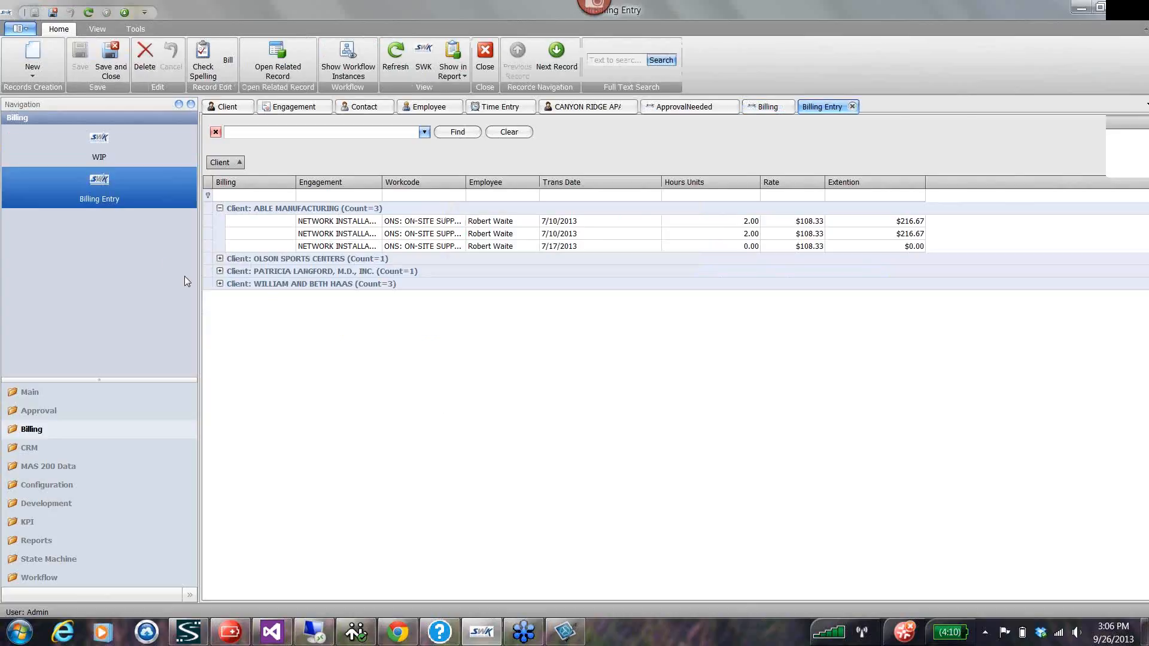
left_click(320, 199)
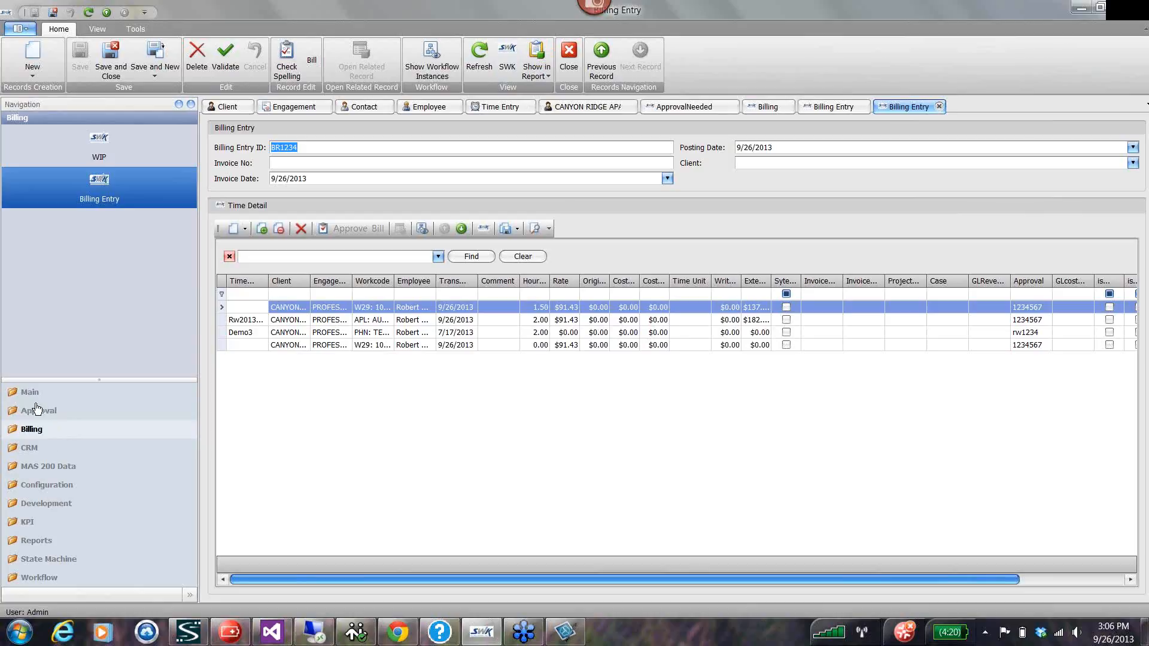
Look through the CRM Case, Communication, Company and Opportunity lists.
left_click(30, 448)
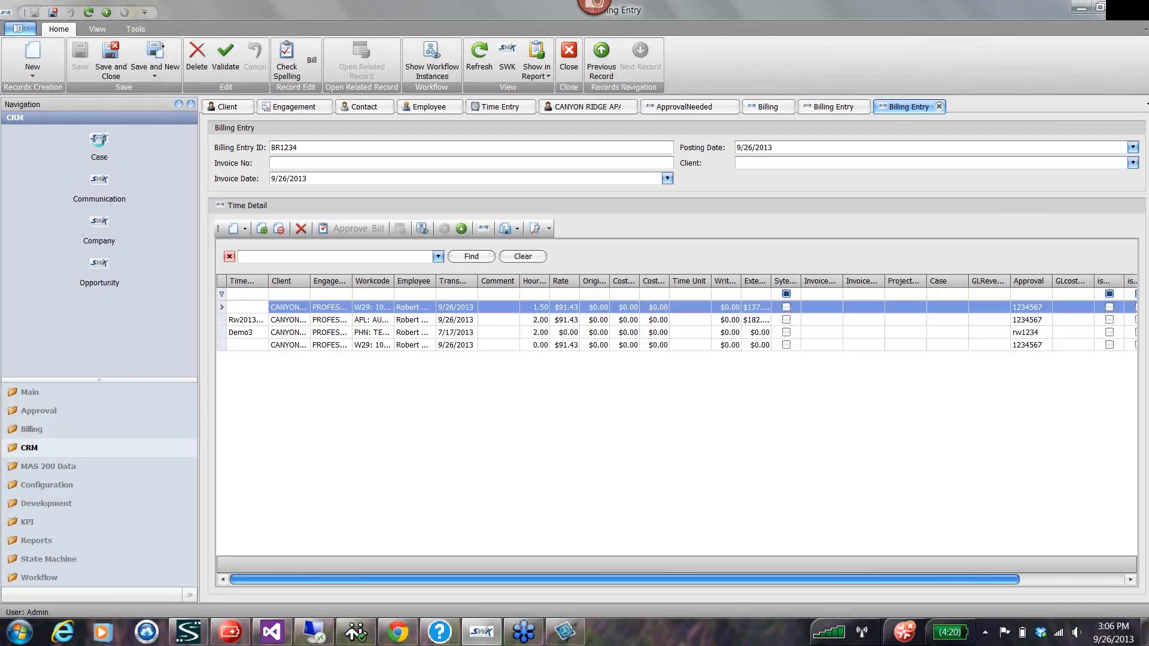
left_click(134, 198)
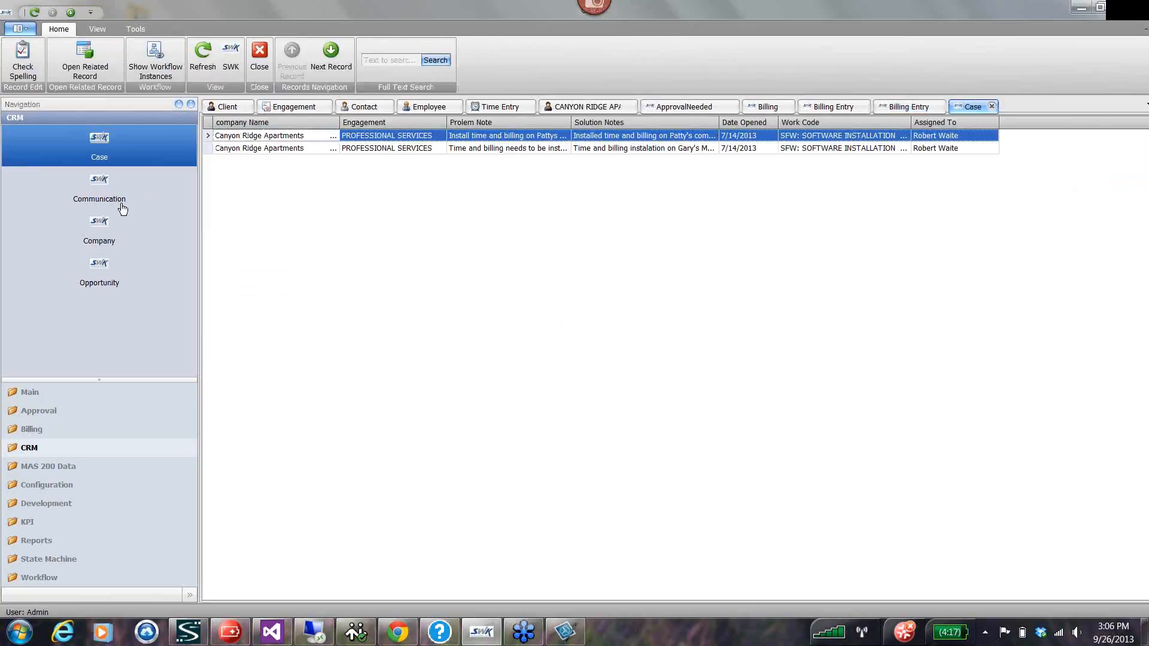
left_click(127, 246)
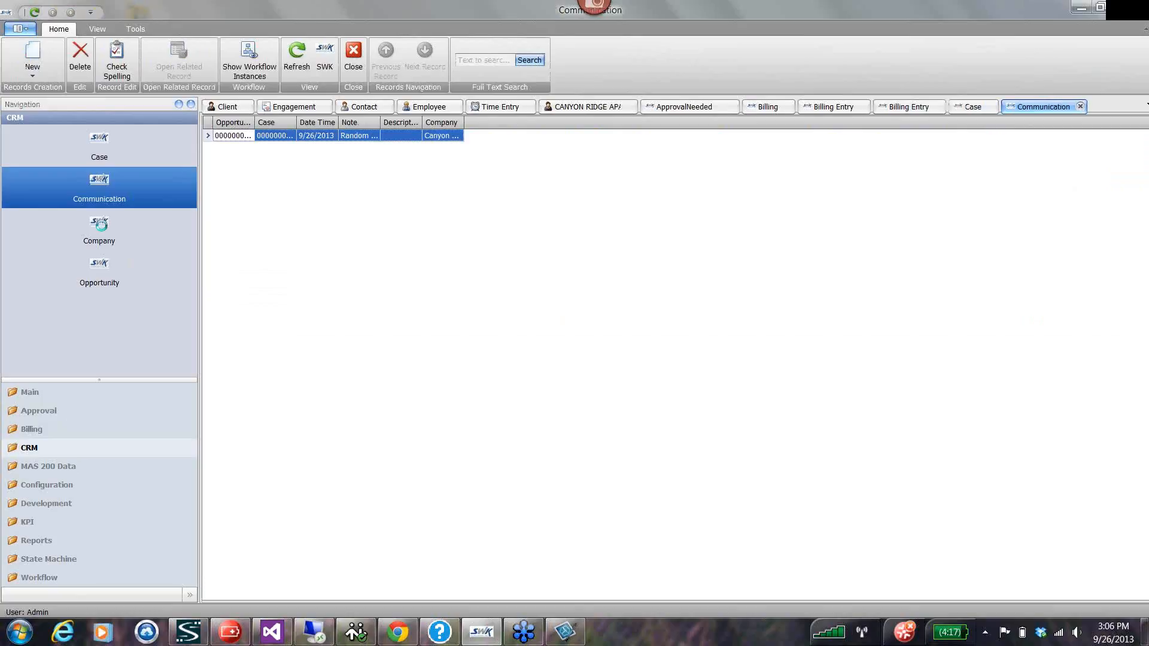
left_click(100, 266)
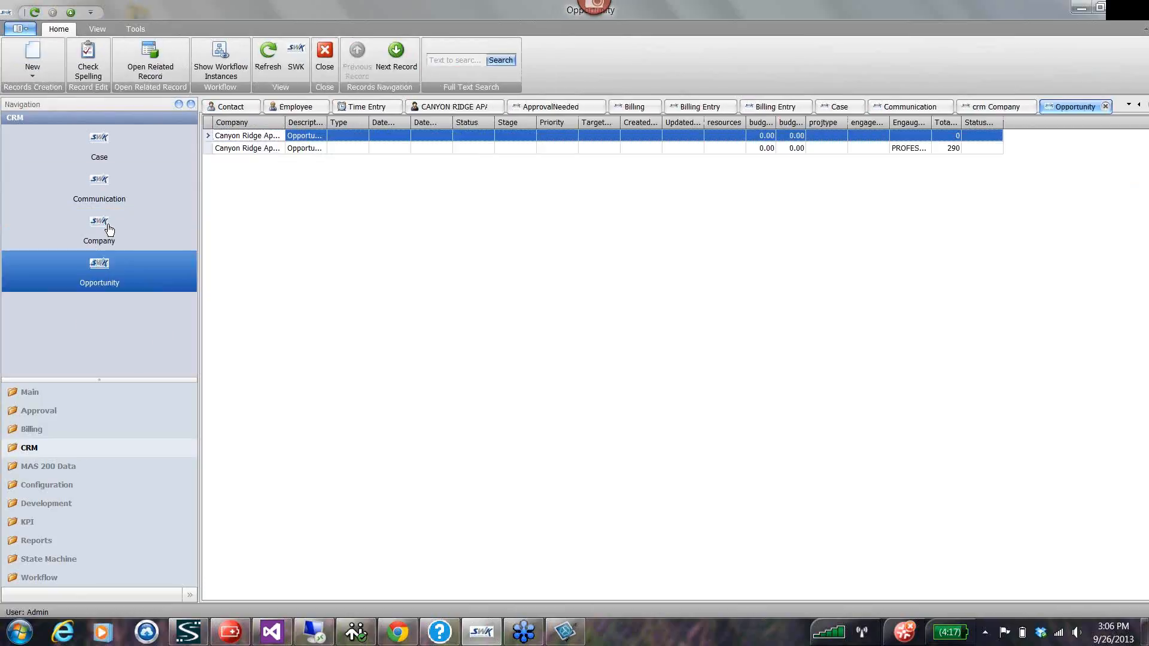
Open the Canyon Ridge Apartments client record and review its opportunities, cases and communications.
left_click(30, 397)
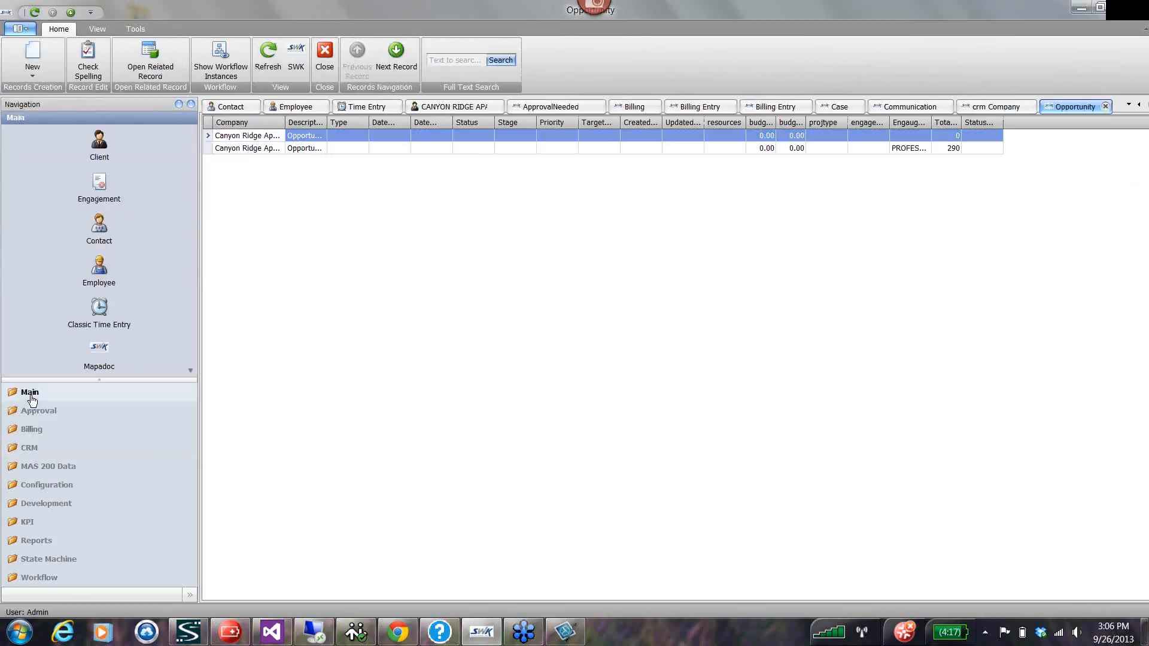
left_click(129, 157)
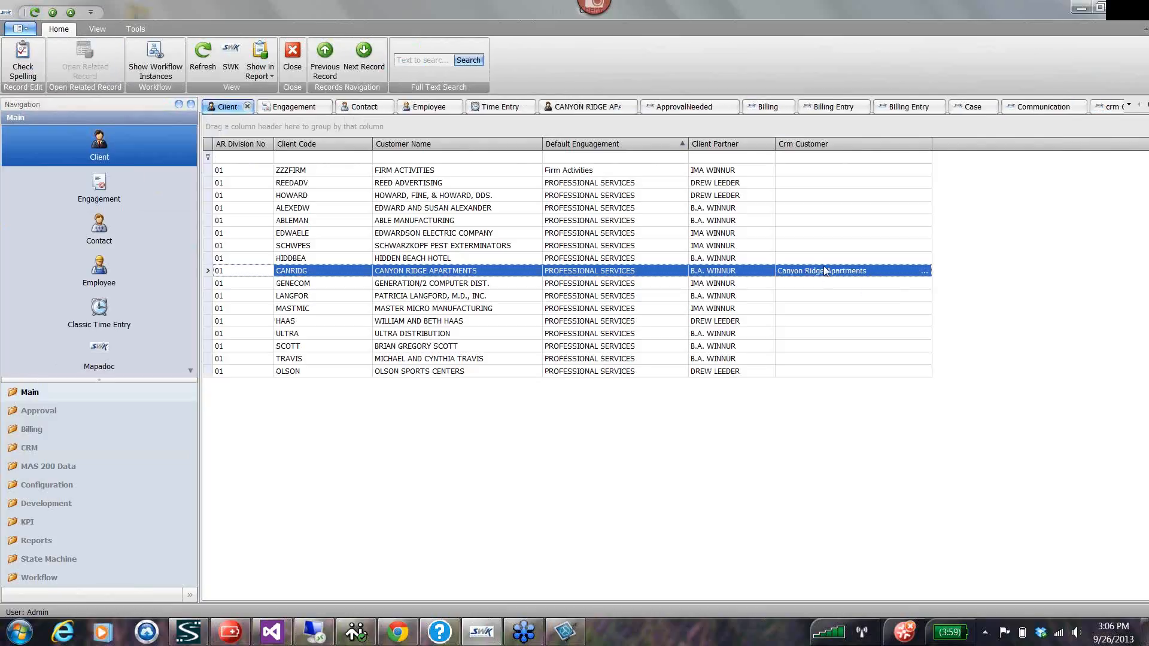
double_click(216, 270)
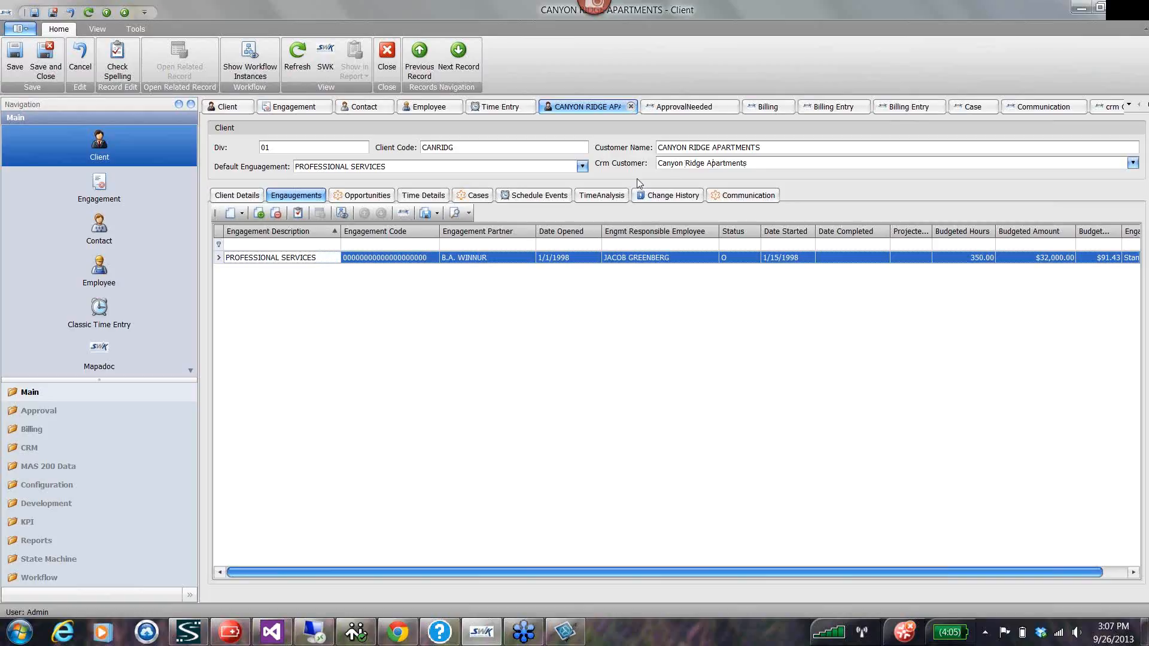
left_click(362, 198)
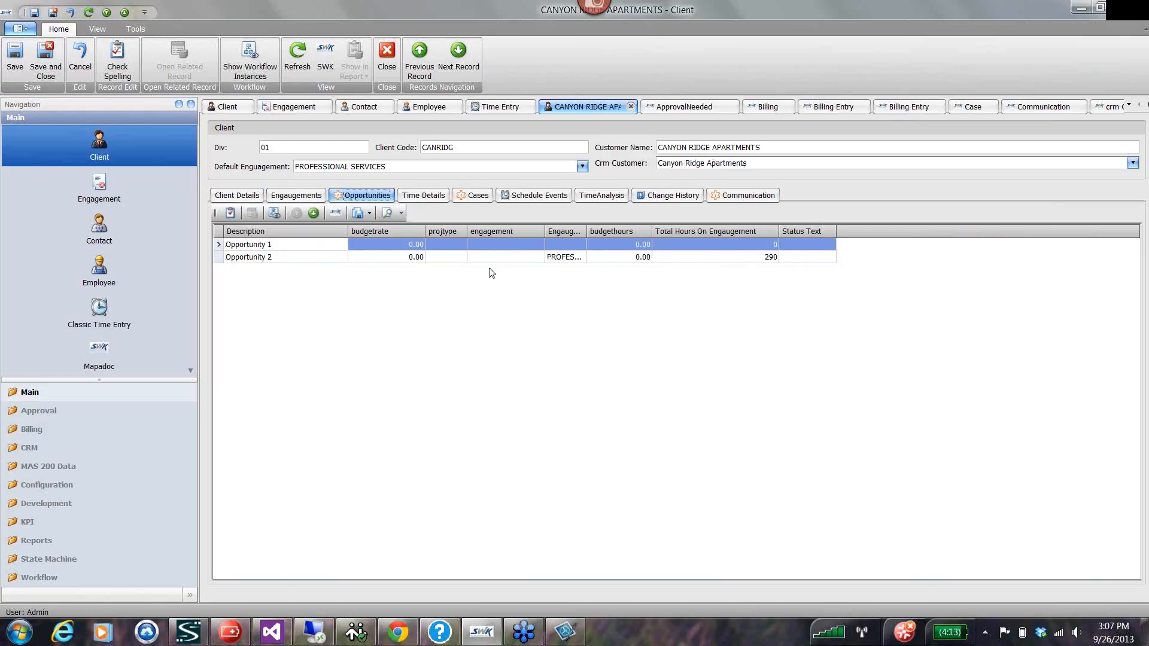
left_click(473, 197)
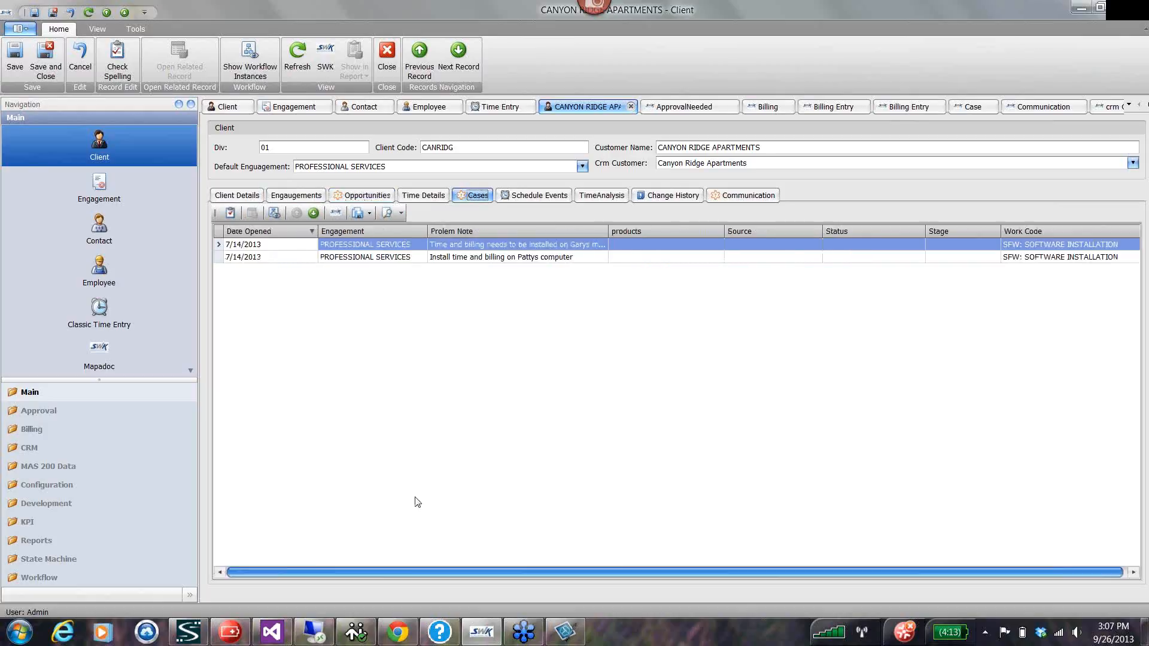
left_click(745, 196)
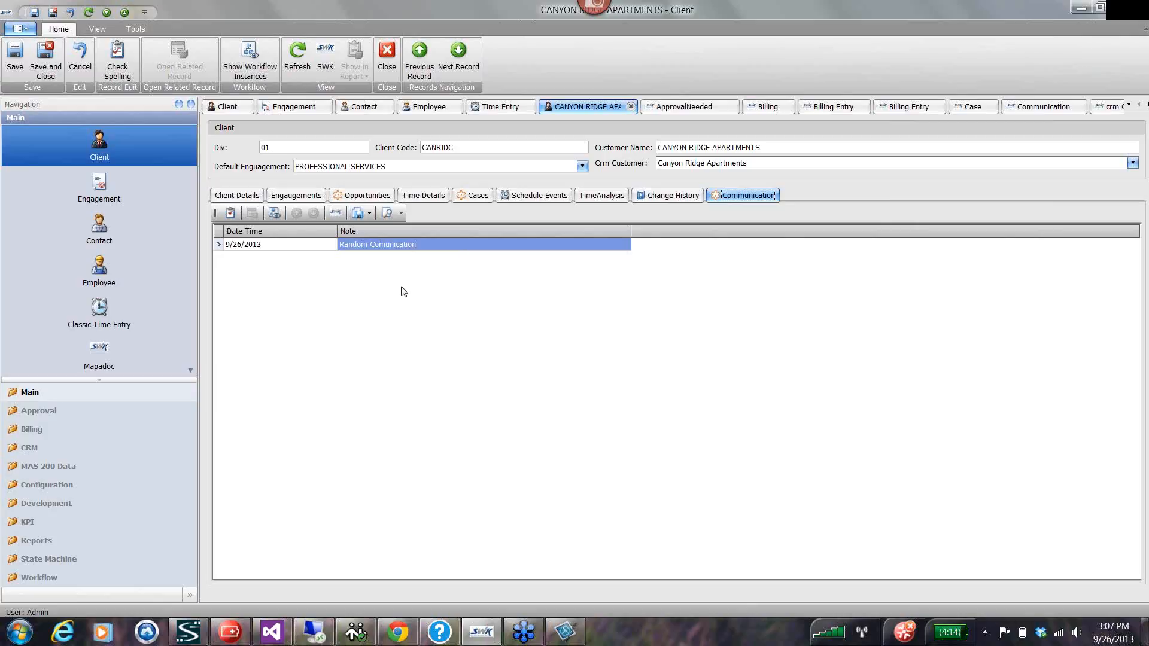
Compare the commands offered in the CRM Company list with those in the Opportunity list.
left_click(31, 447)
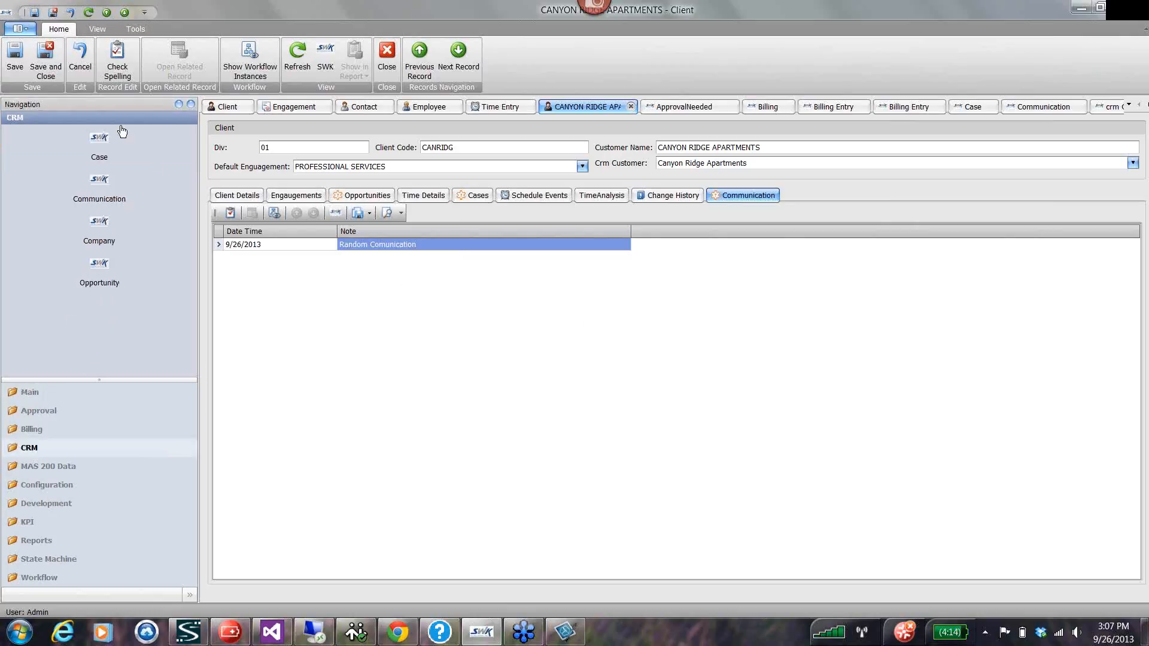
left_click(111, 231)
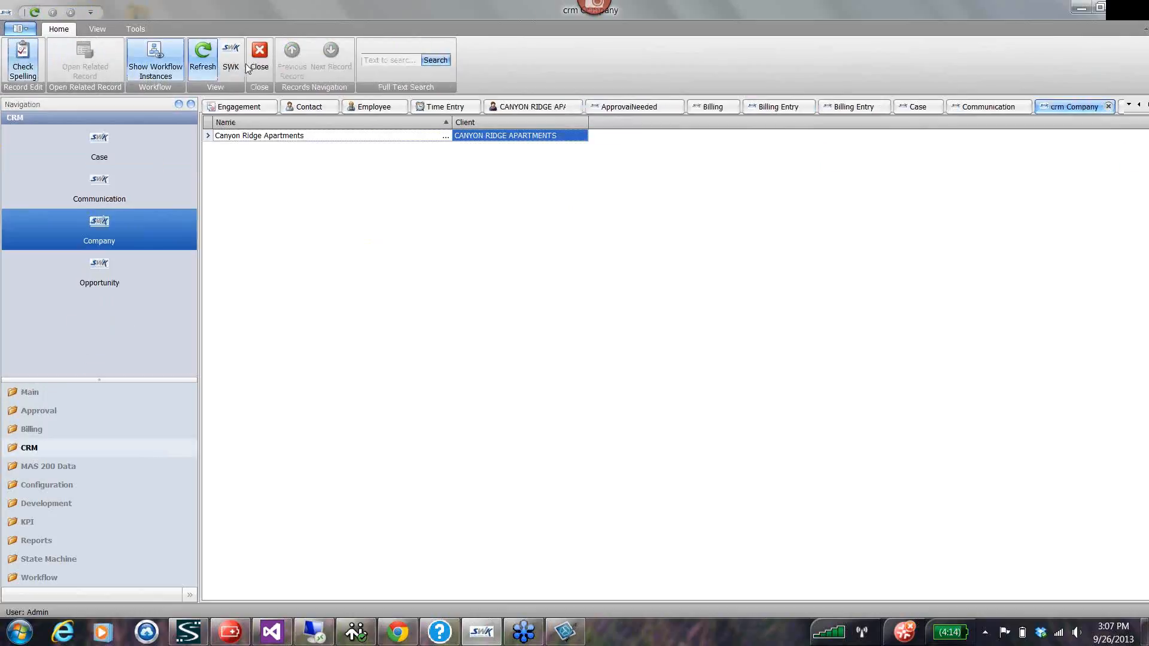
right_click(267, 202)
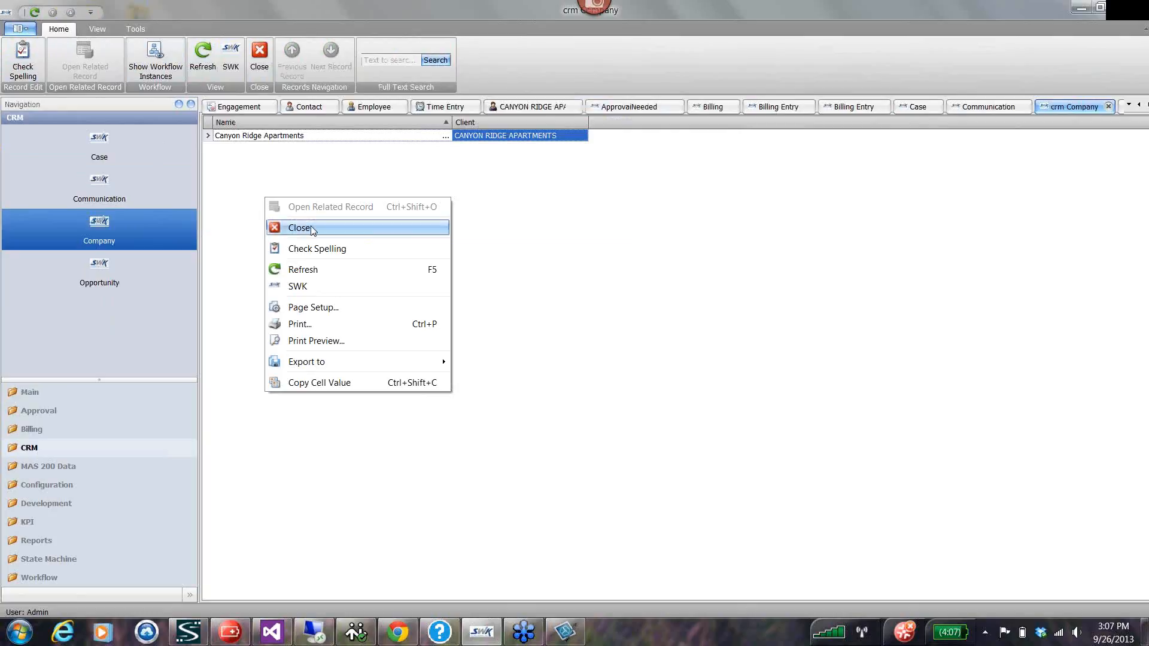
left_click(552, 208)
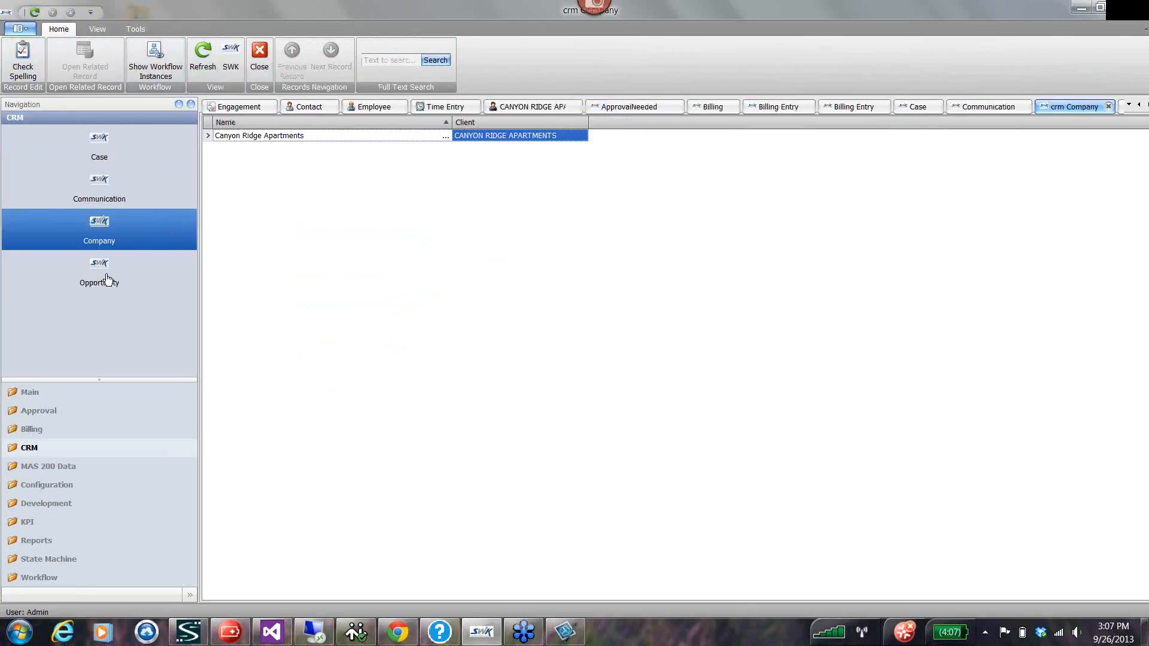
left_click(123, 264)
right_click(282, 203)
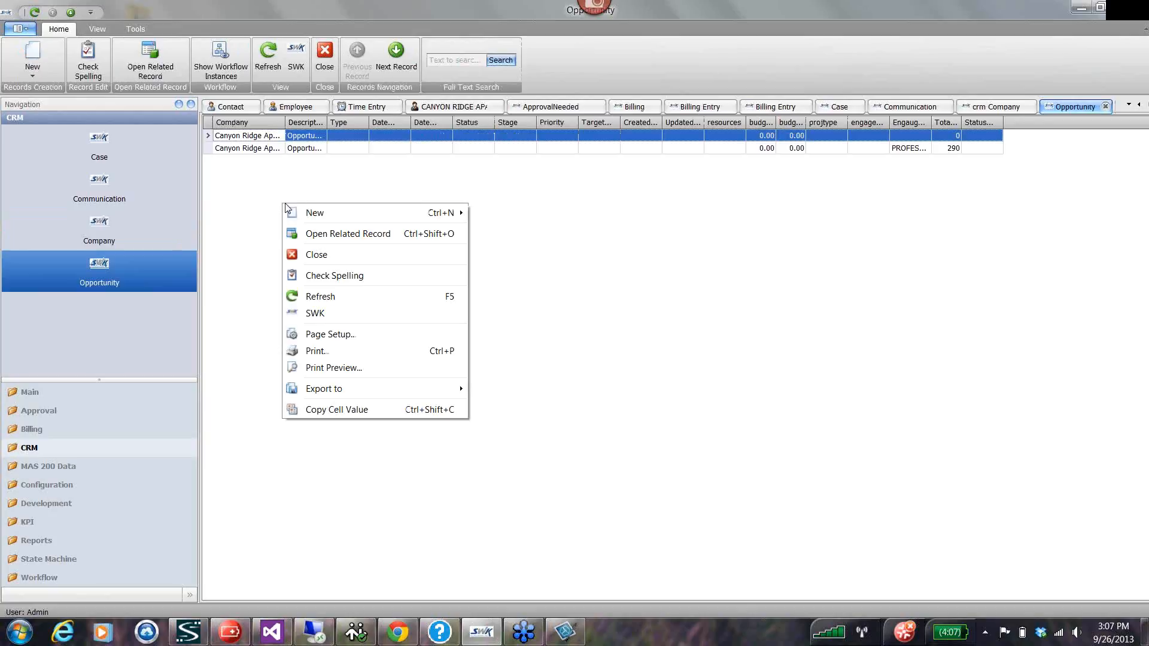
left_click(96, 223)
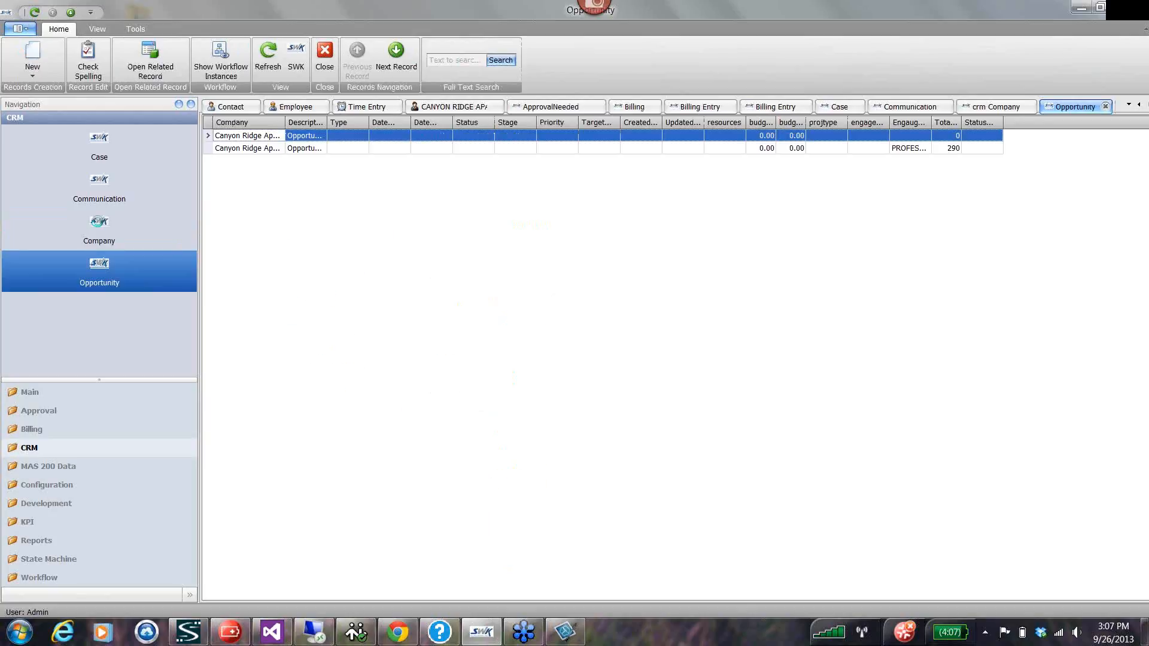
right_click(255, 159)
left_click(110, 266)
left_click(99, 225)
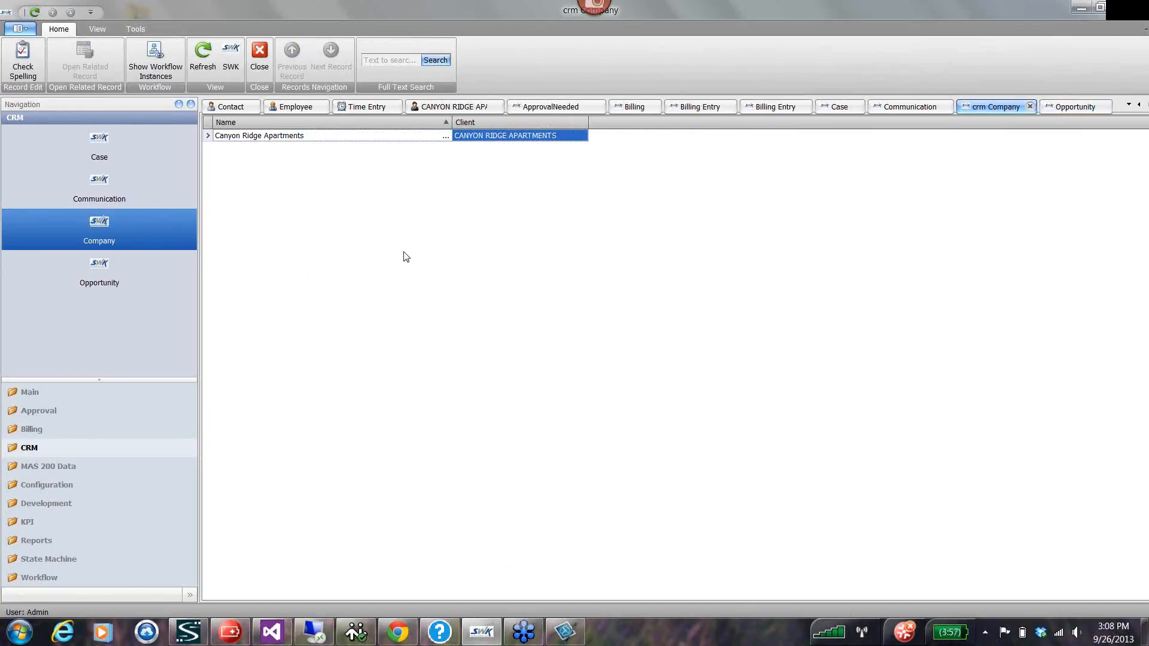
right_click(259, 157)
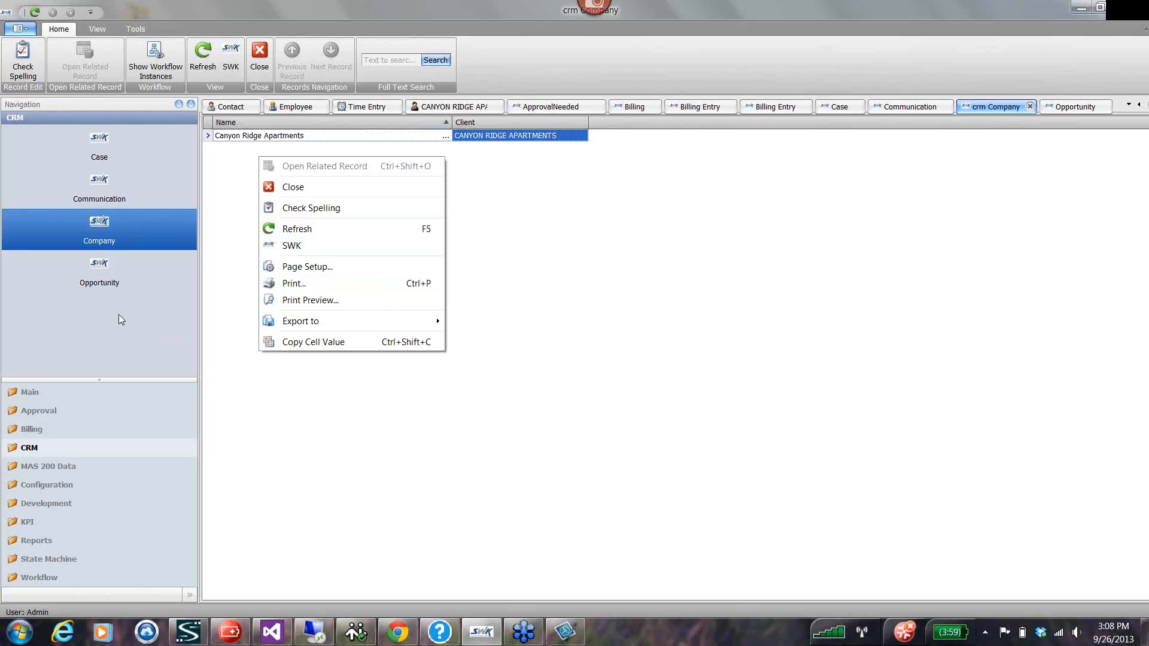
Look through the MAS 200 lists, from AR_Customer through AR_TransactionPaymentHistory to CI_Item and GLAccount.
left_click(48, 467)
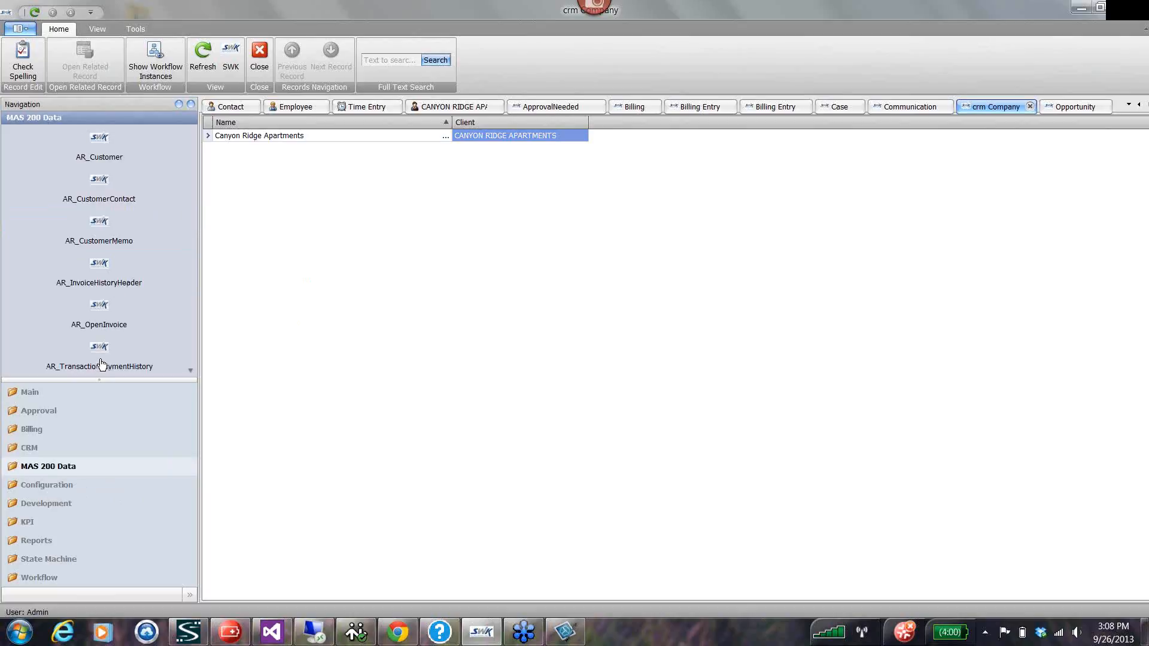
left_click(99, 138)
left_click(103, 187)
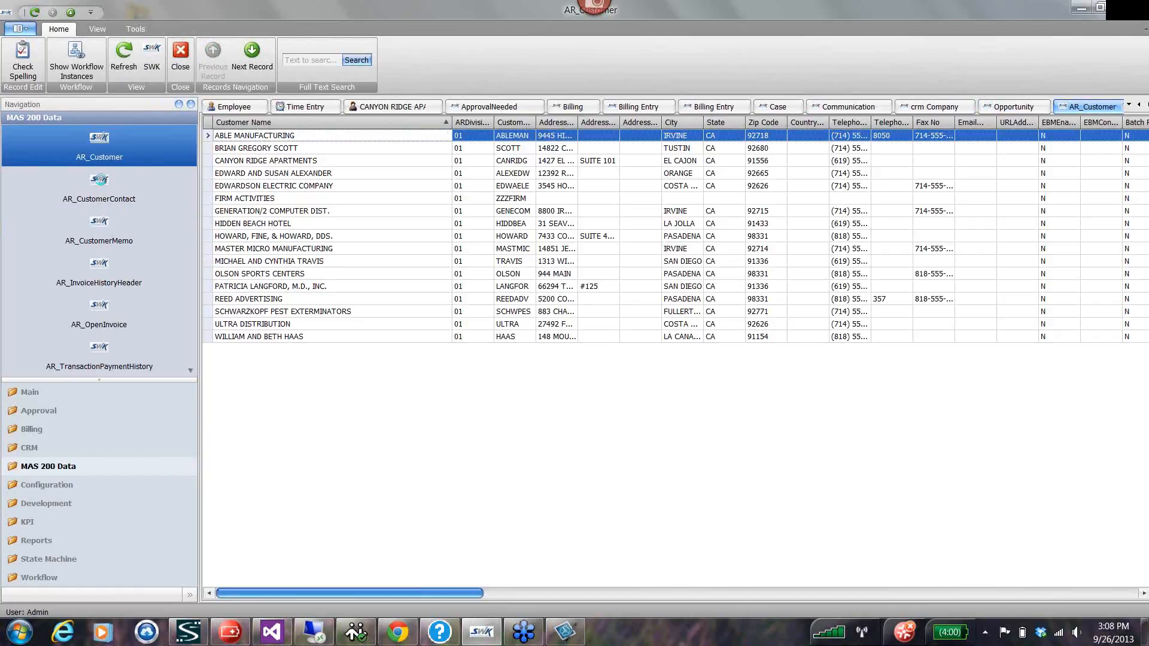
left_click(104, 231)
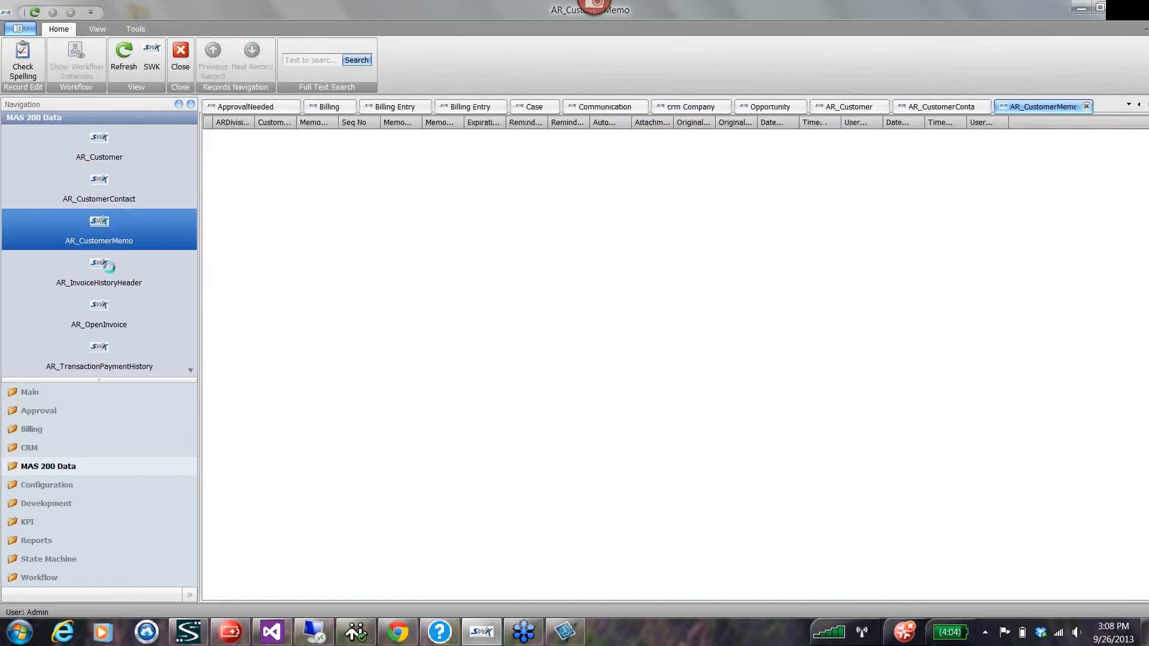
left_click(110, 266)
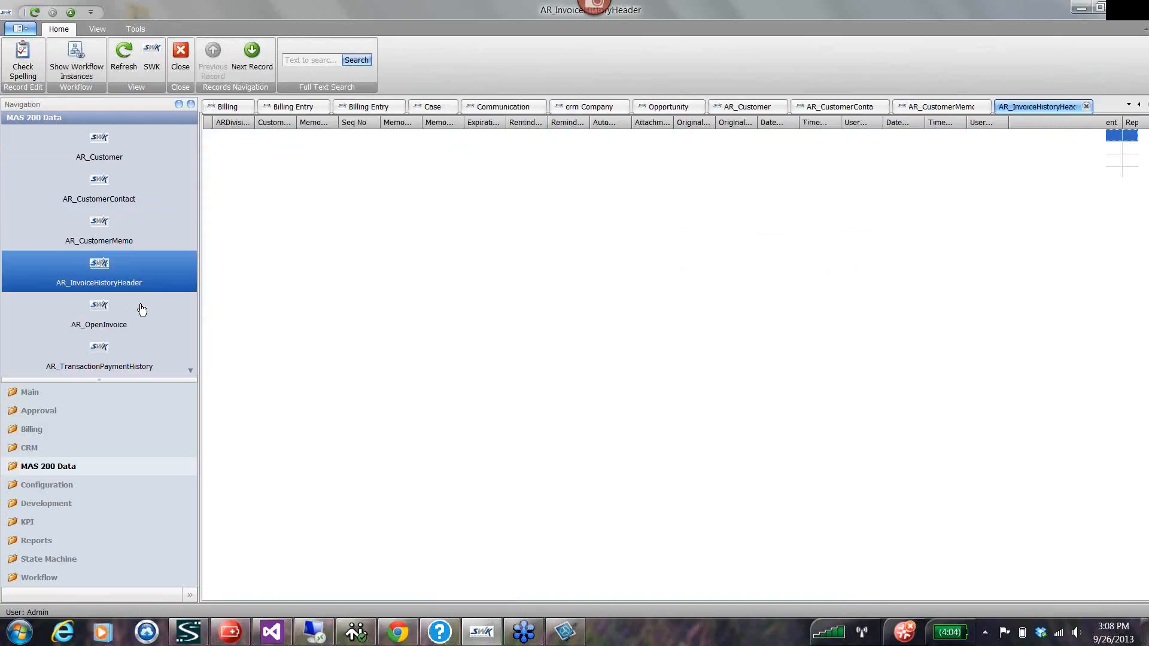
left_click(142, 313)
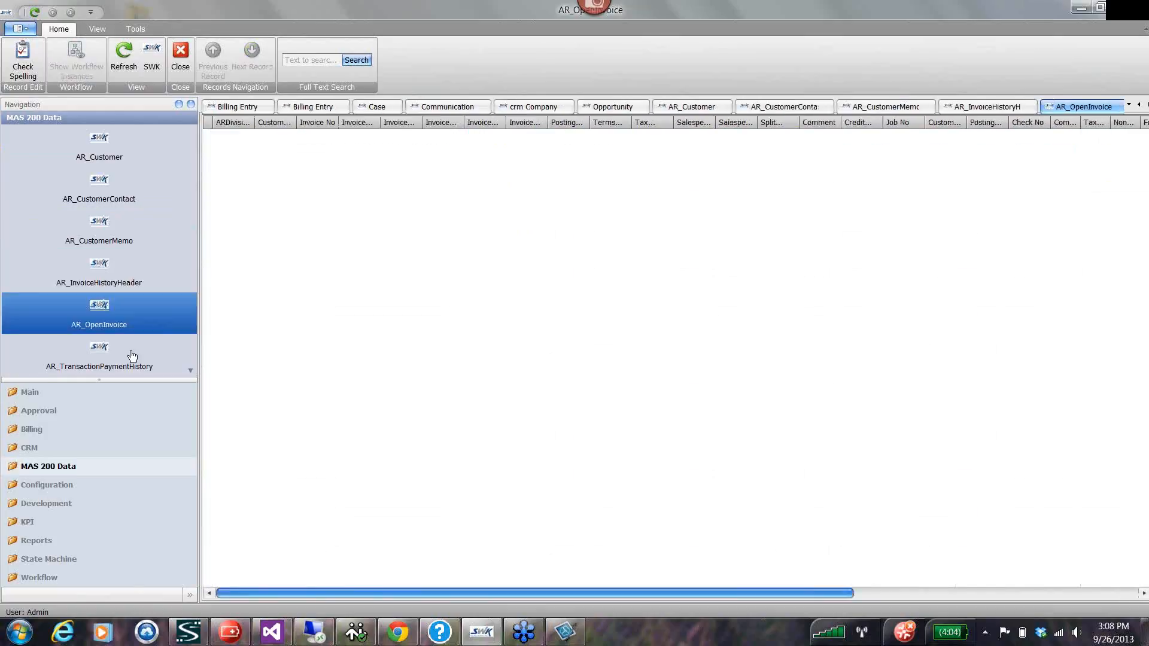
left_click(102, 352)
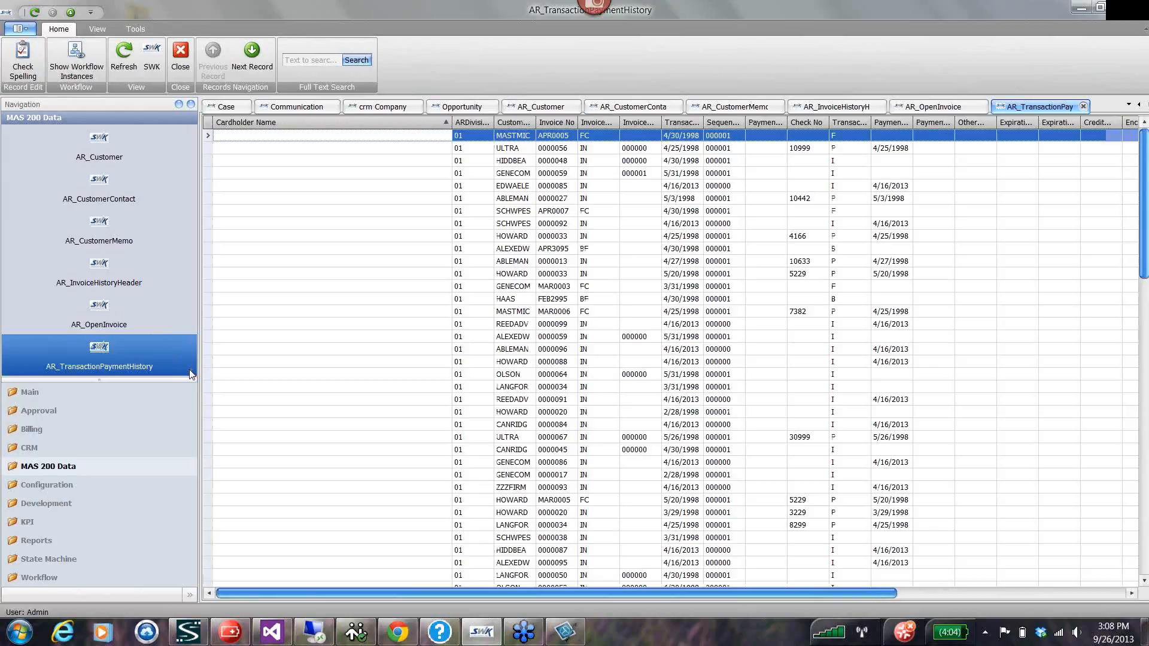
scroll(190, 375, "down", 2)
left_click(98, 317)
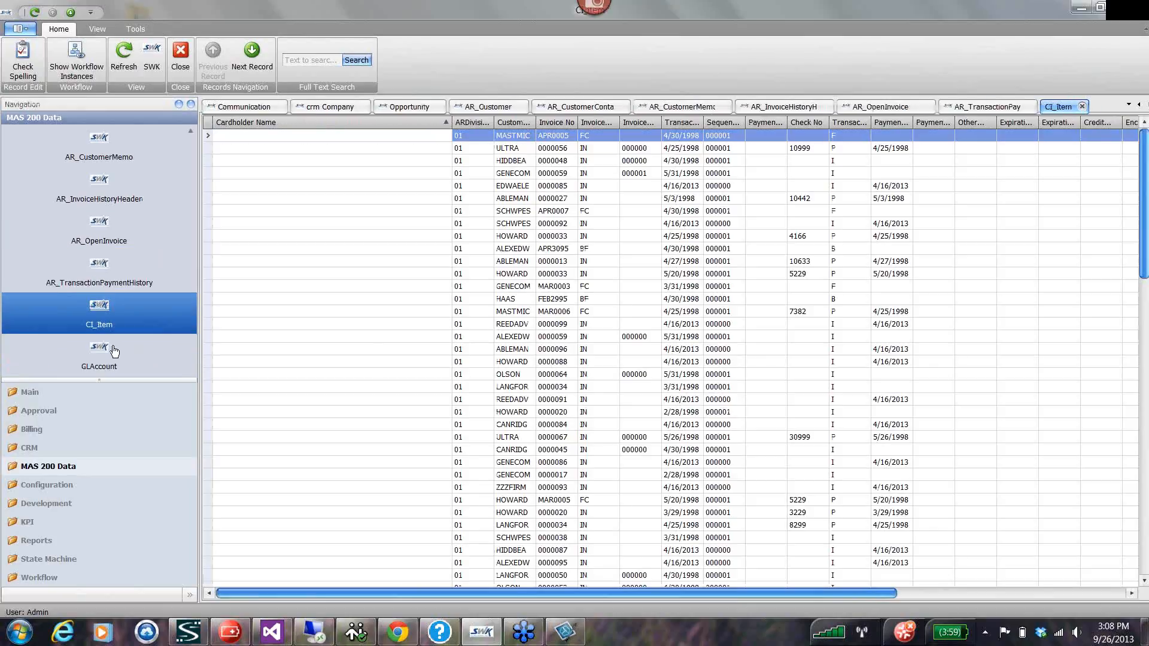
left_click(116, 354)
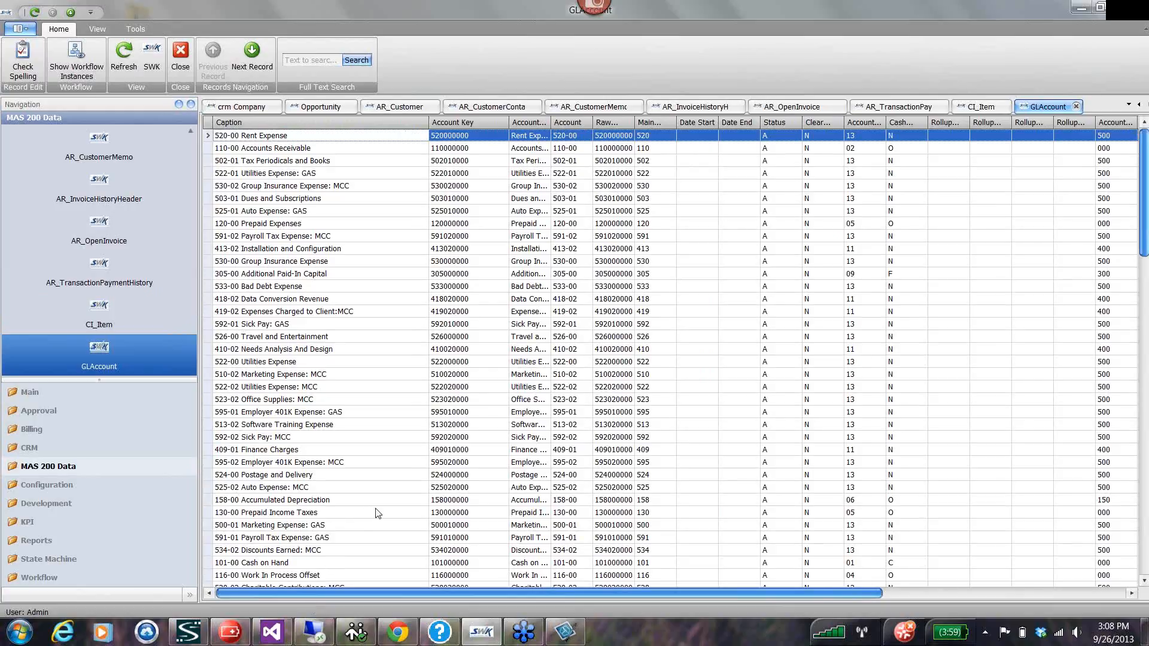
Return to the main Client list and open the Canyon Ridge Apartments client record.
left_click(30, 392)
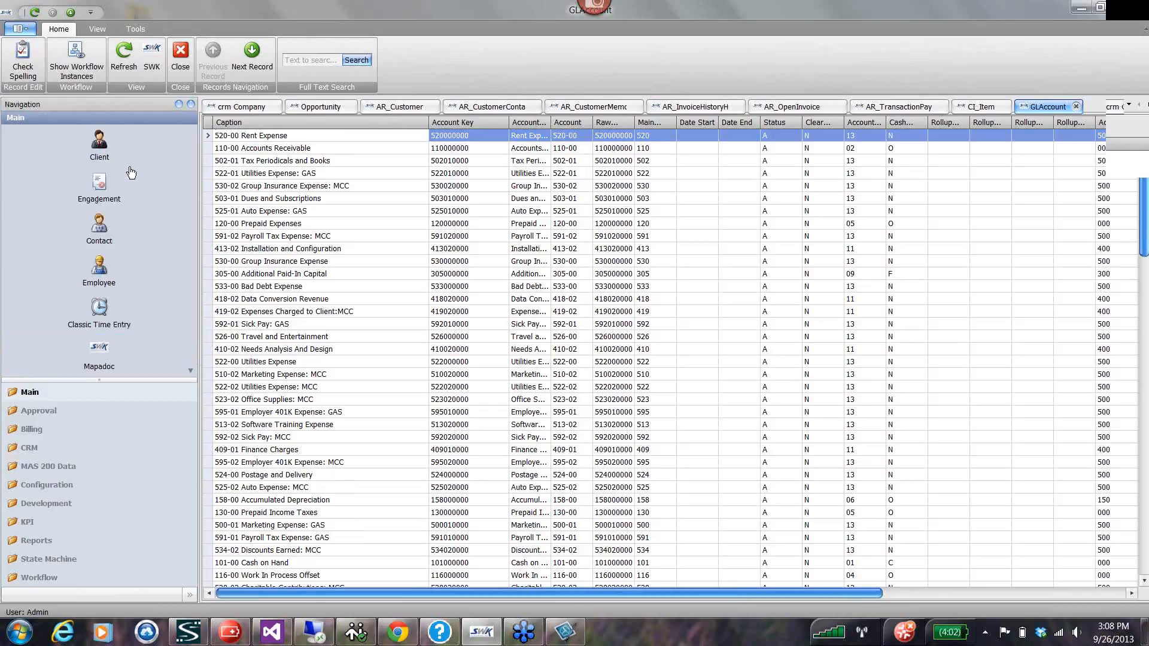
left_click(99, 145)
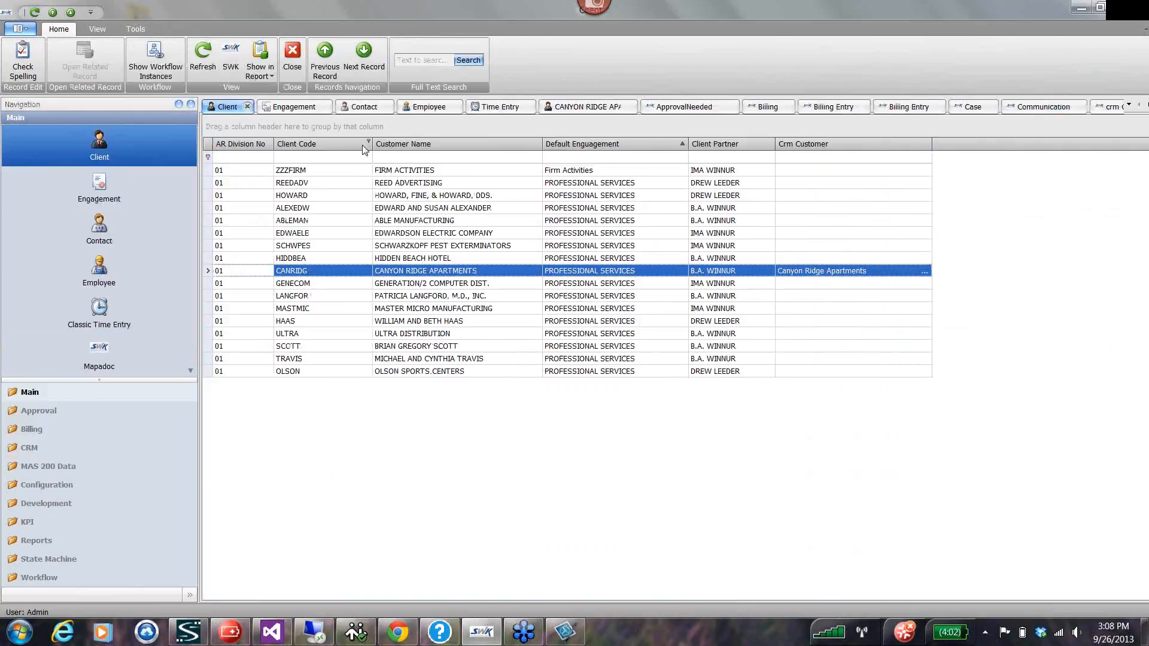
double_click(224, 274)
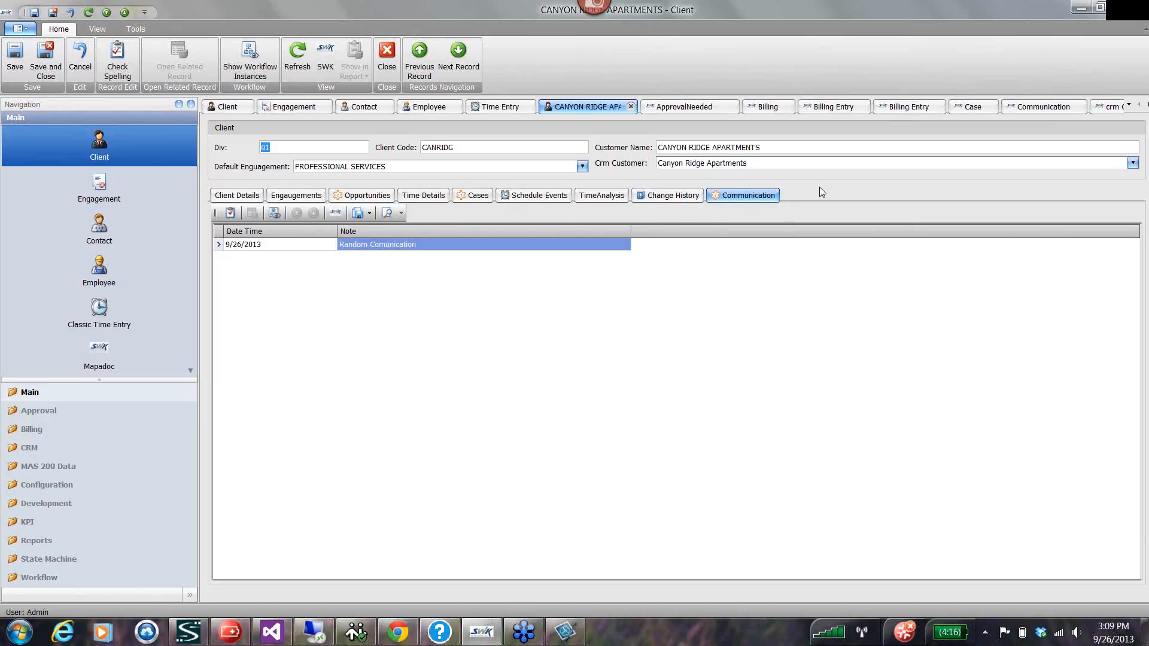
left_click(1139, 14)
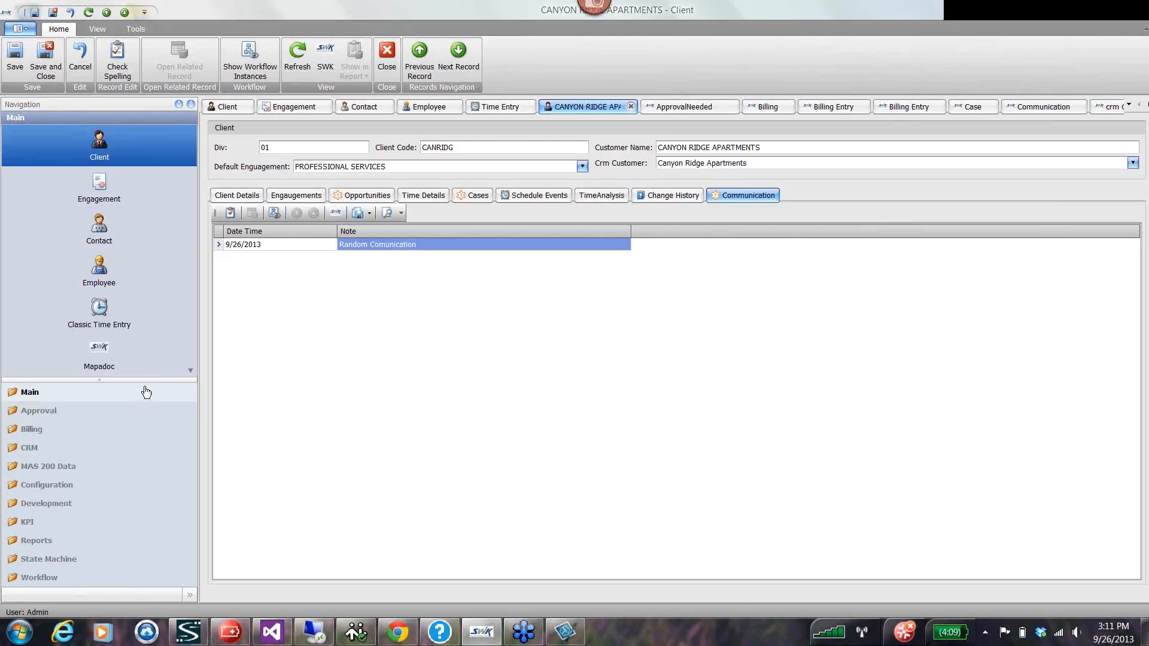
View the Time Entry list, and open the time analysis of the employee with code RW.
left_click(102, 312)
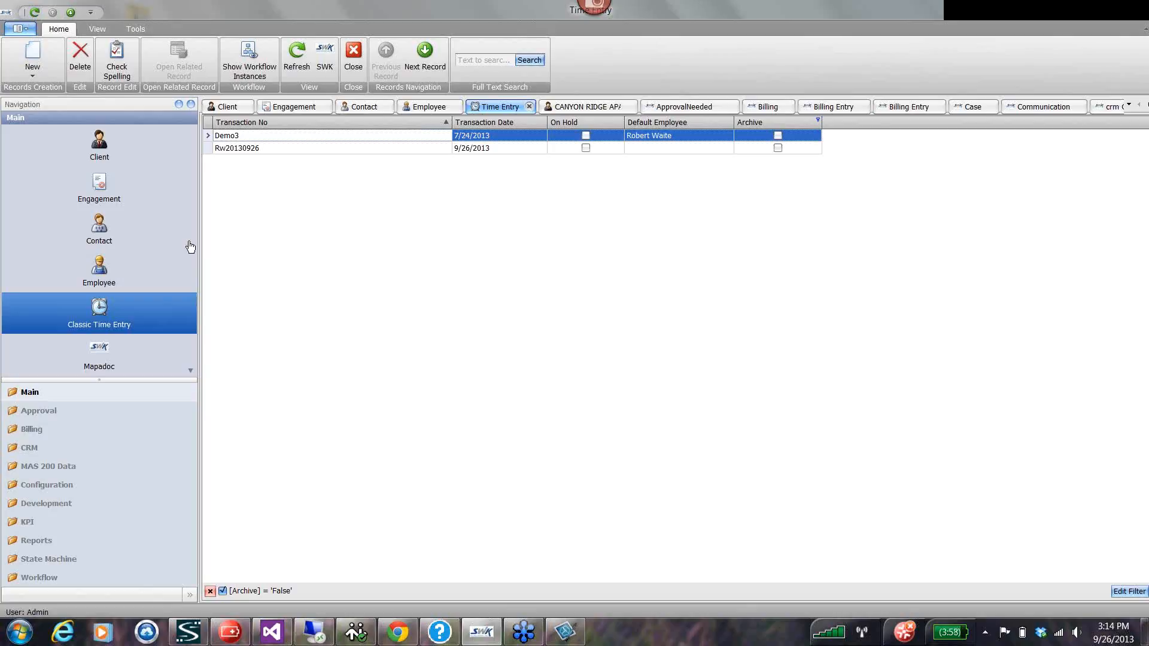
left_click(105, 277)
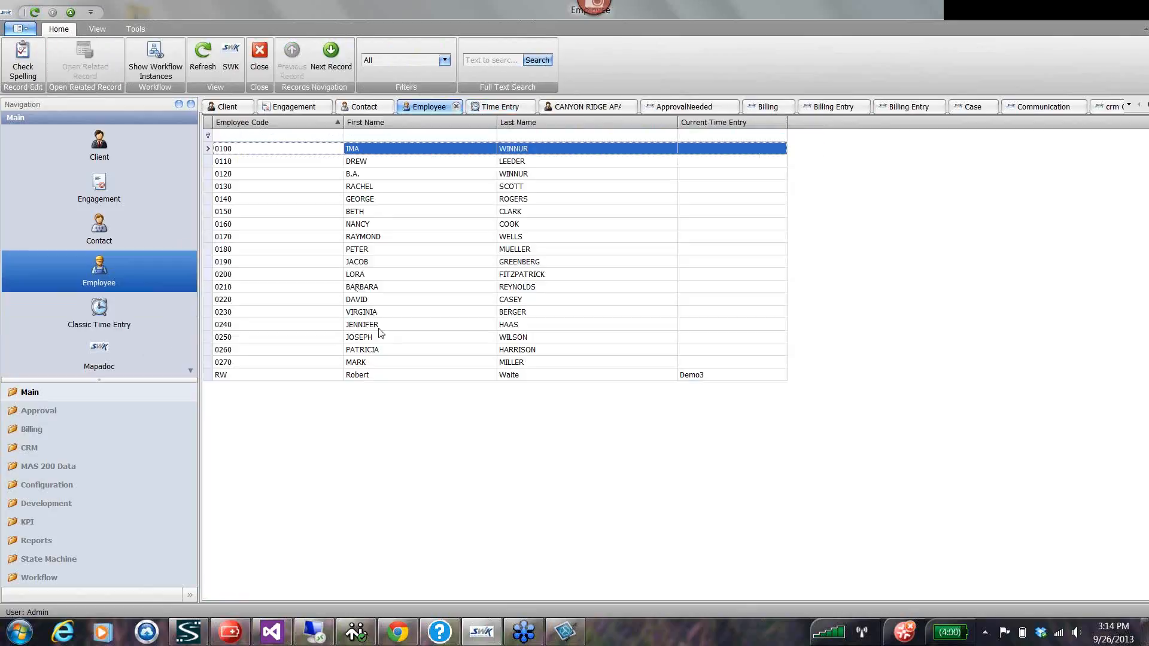
double_click(210, 376)
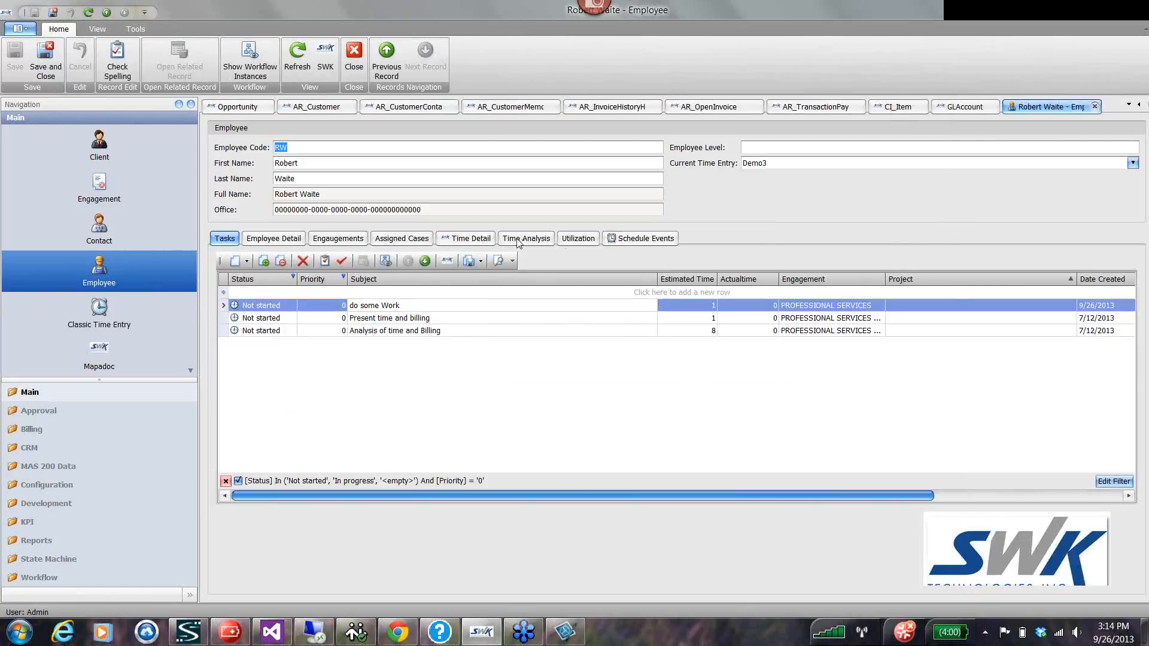
left_click(519, 240)
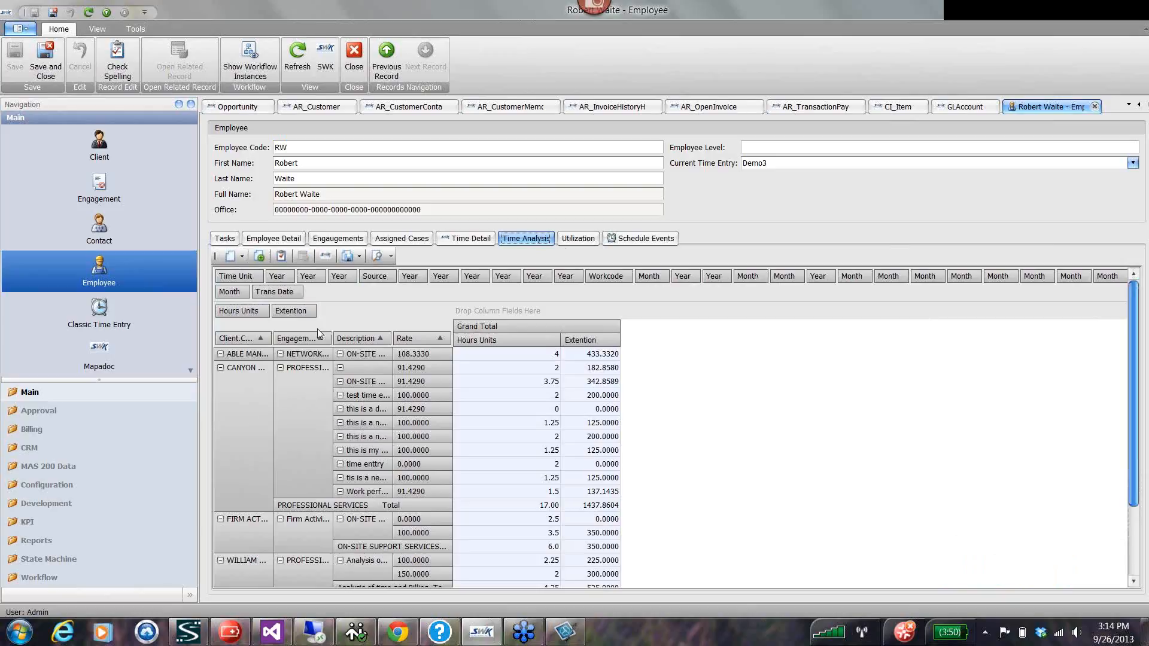
Clear the time analysis rows by moving the customer name, engagement, description and rate fields to the filter area.
left_click_drag(251, 339, 318, 298)
left_click_drag(238, 340, 414, 295)
left_click_drag(239, 341, 414, 291)
left_click_drag(234, 338, 304, 306)
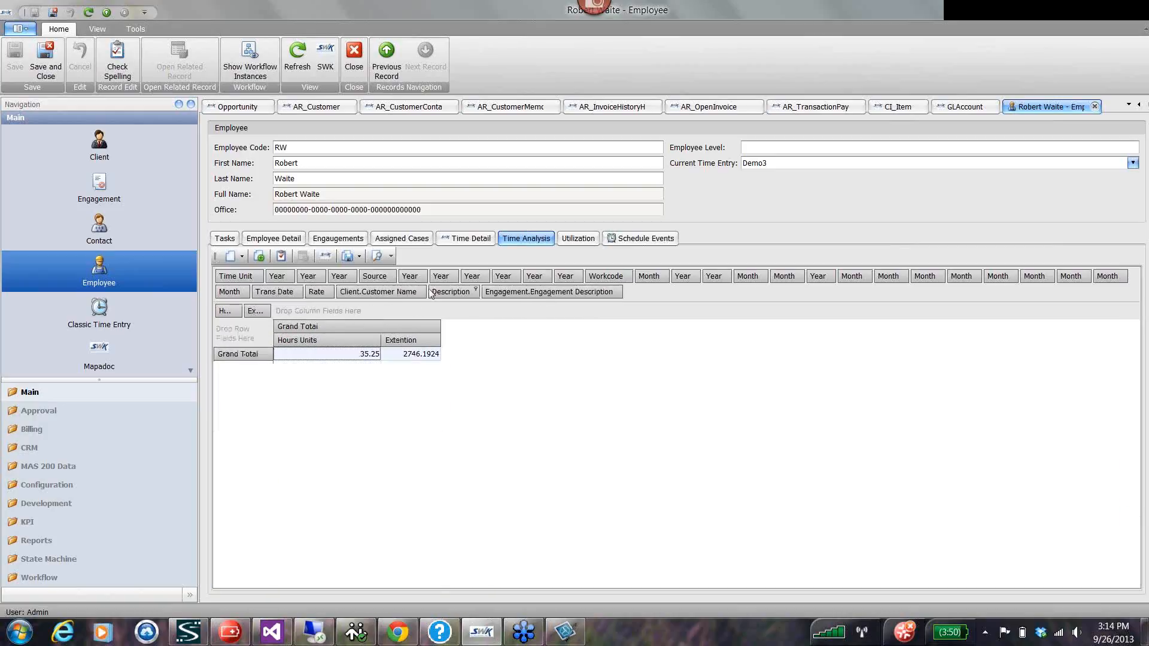
Show the pivot grid's field list and look through the additional fields it offers.
right_click(640, 288)
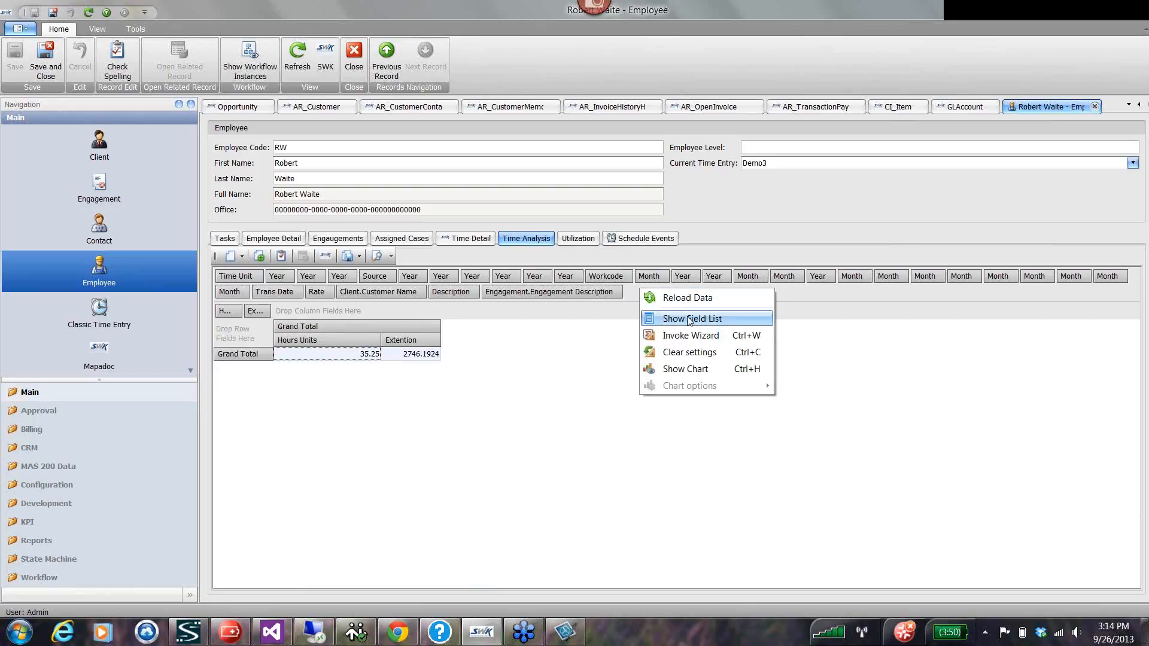
left_click(691, 321)
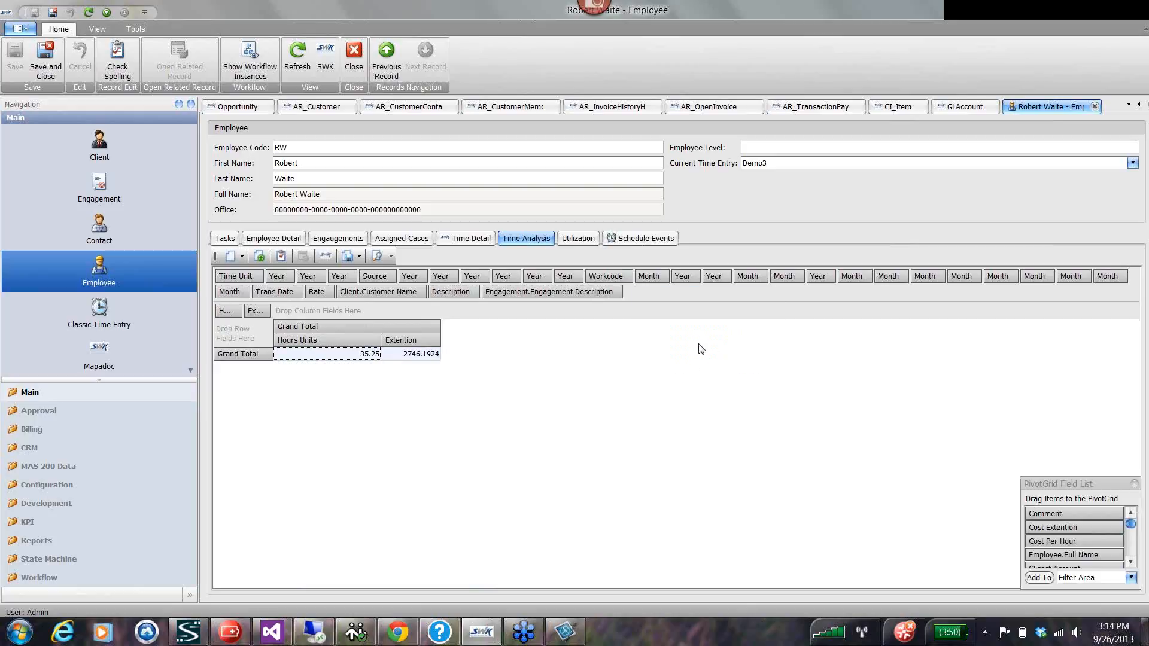
left_click(1131, 563)
left_click(1131, 563)
left_click(1131, 563)
left_click(1132, 564)
left_click(1131, 563)
left_click(1132, 563)
left_click(1131, 563)
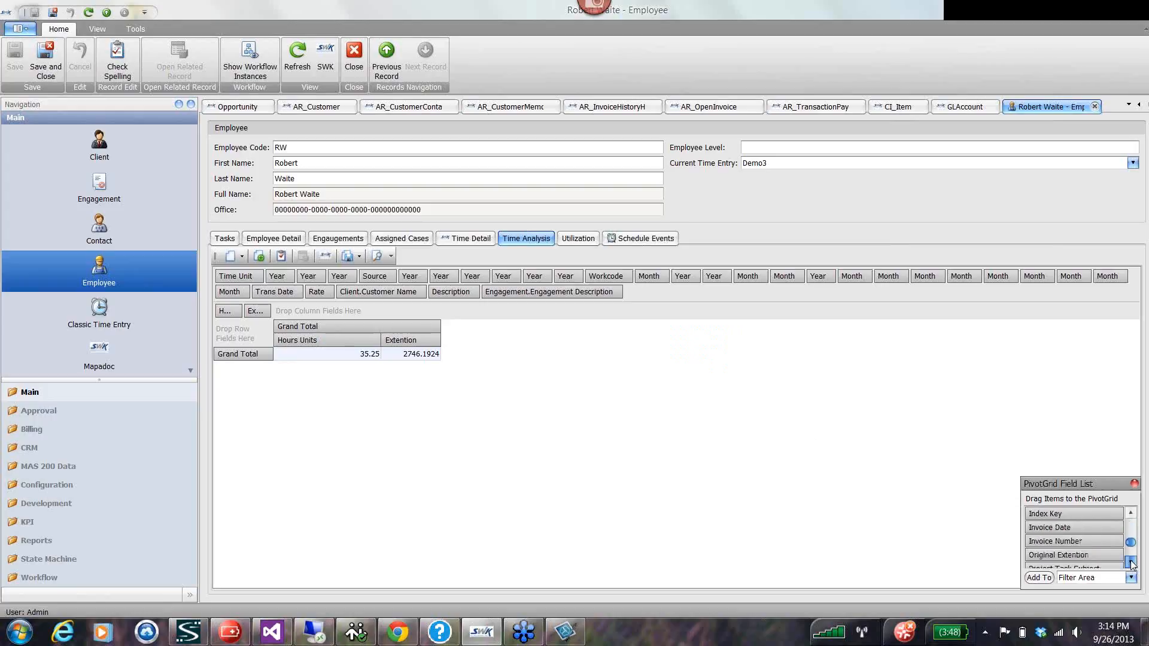
left_click(1132, 564)
left_click(1132, 563)
left_click(1132, 563)
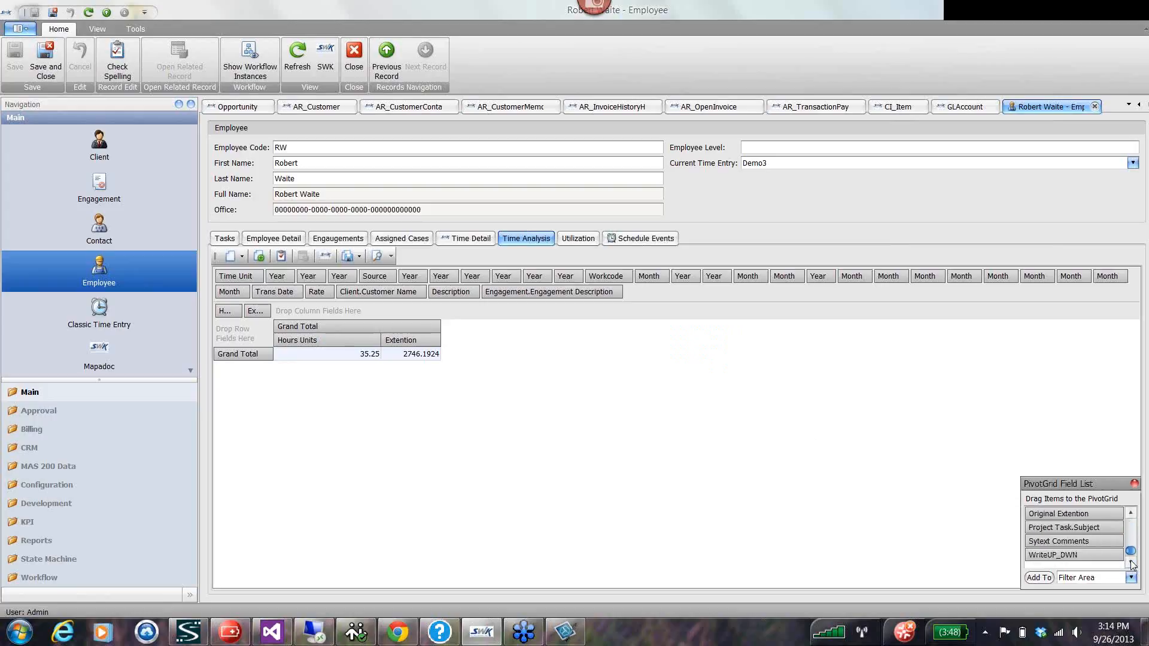
left_click(1130, 513)
left_click(1130, 513)
left_click(1131, 513)
left_click(1131, 513)
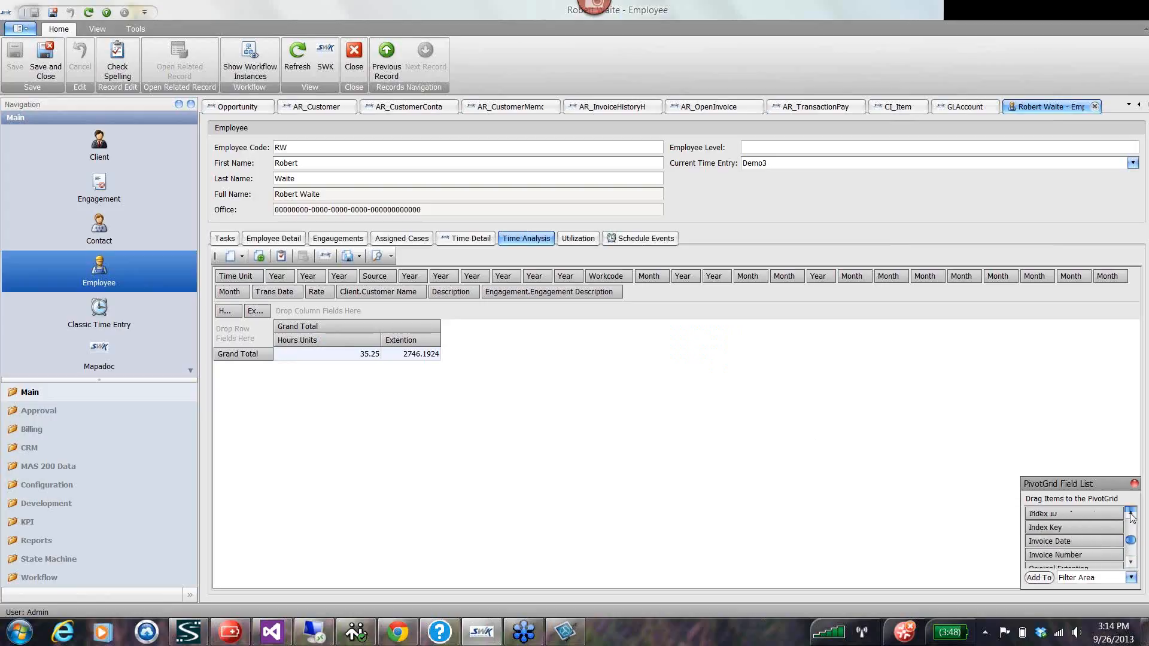
left_click(1130, 512)
left_click(1130, 513)
left_click(1130, 513)
left_click(1130, 513)
left_click(1131, 513)
left_click(1130, 513)
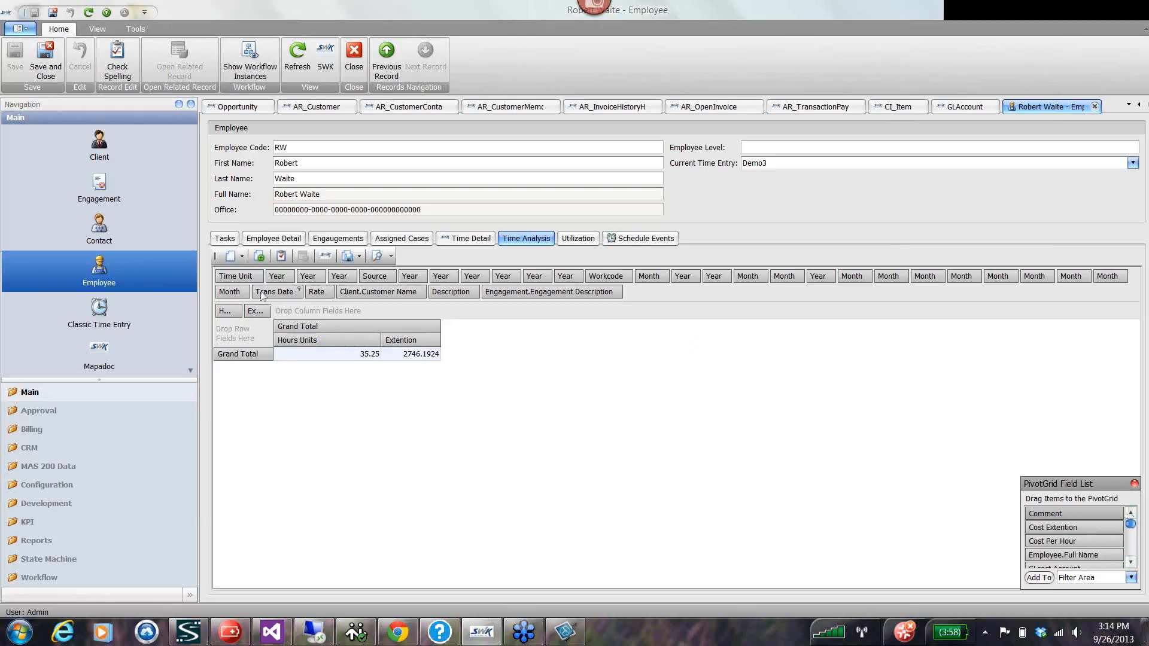
Group the pivot rows by Trans Date and Engagement Description, and collapse all date groups.
left_click_drag(263, 293, 247, 342)
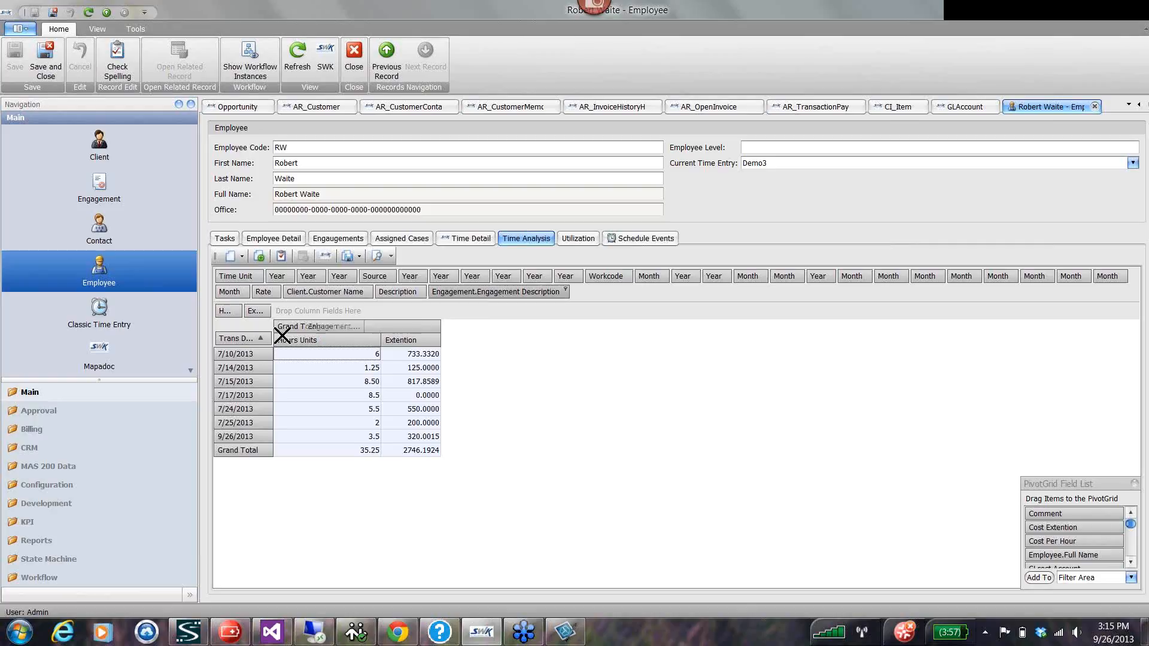
left_click_drag(495, 292, 249, 388)
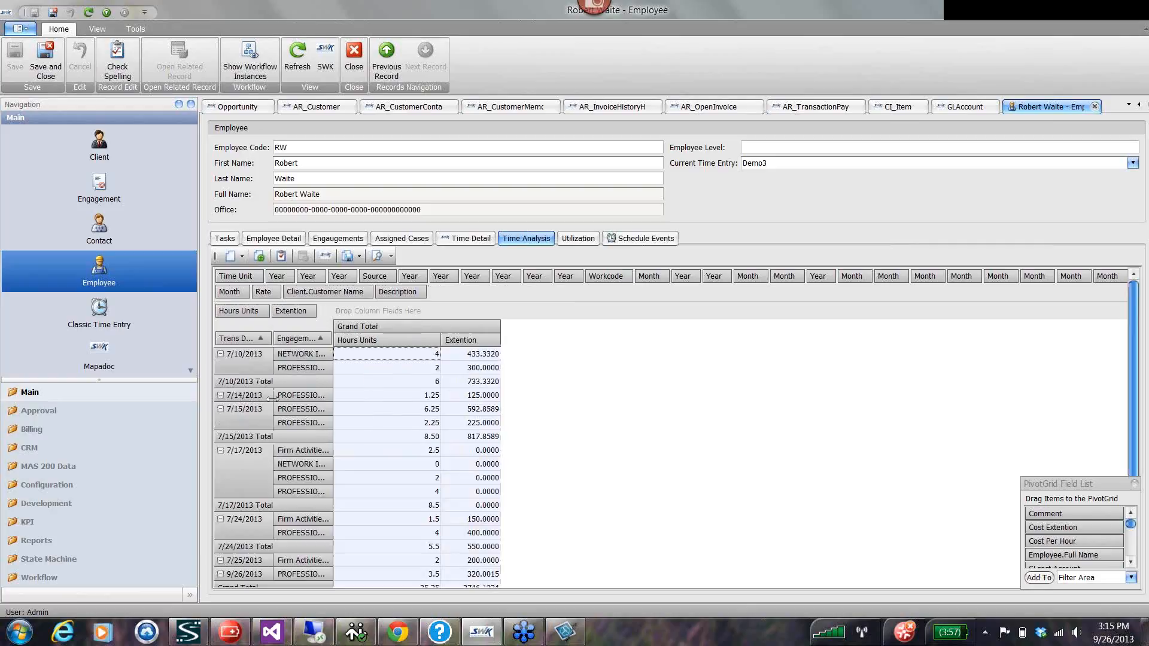
right_click(245, 365)
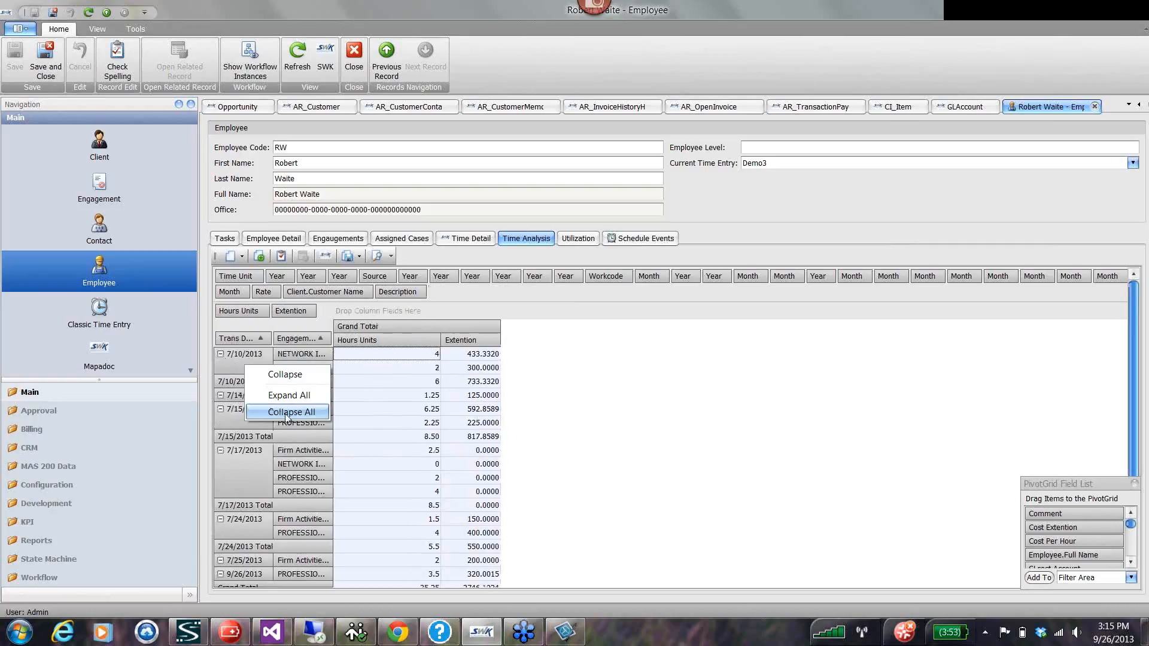
left_click(286, 411)
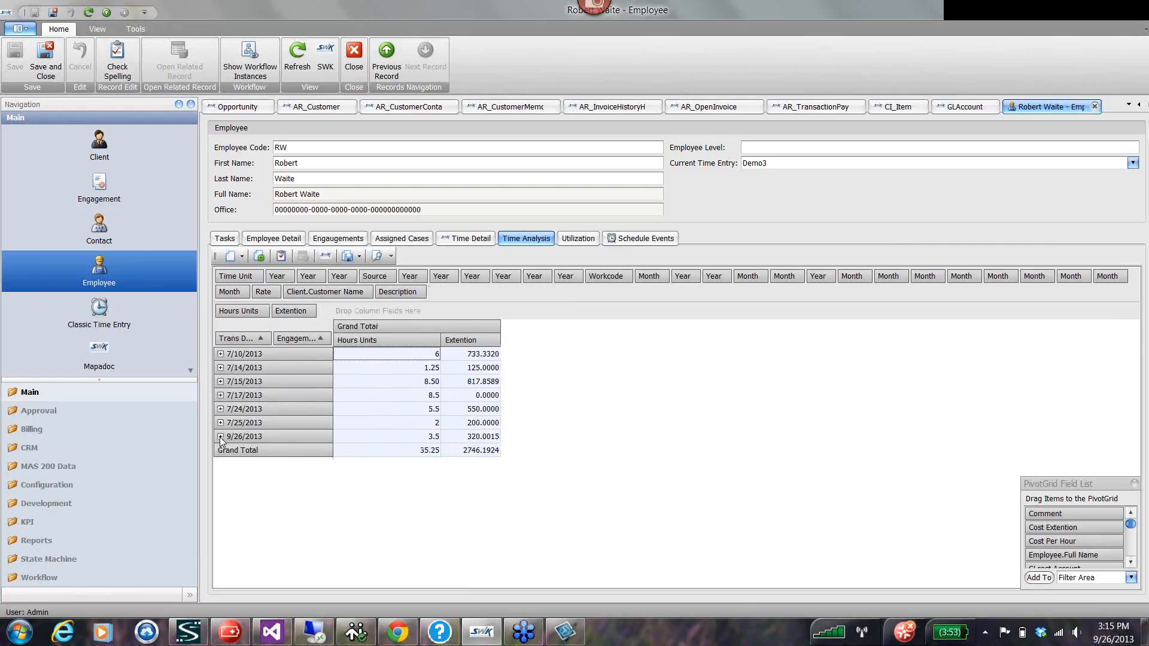
Expand the 9/26/2013 and 7/10/2013 groups, and add Description as the innermost row field.
left_click(220, 437)
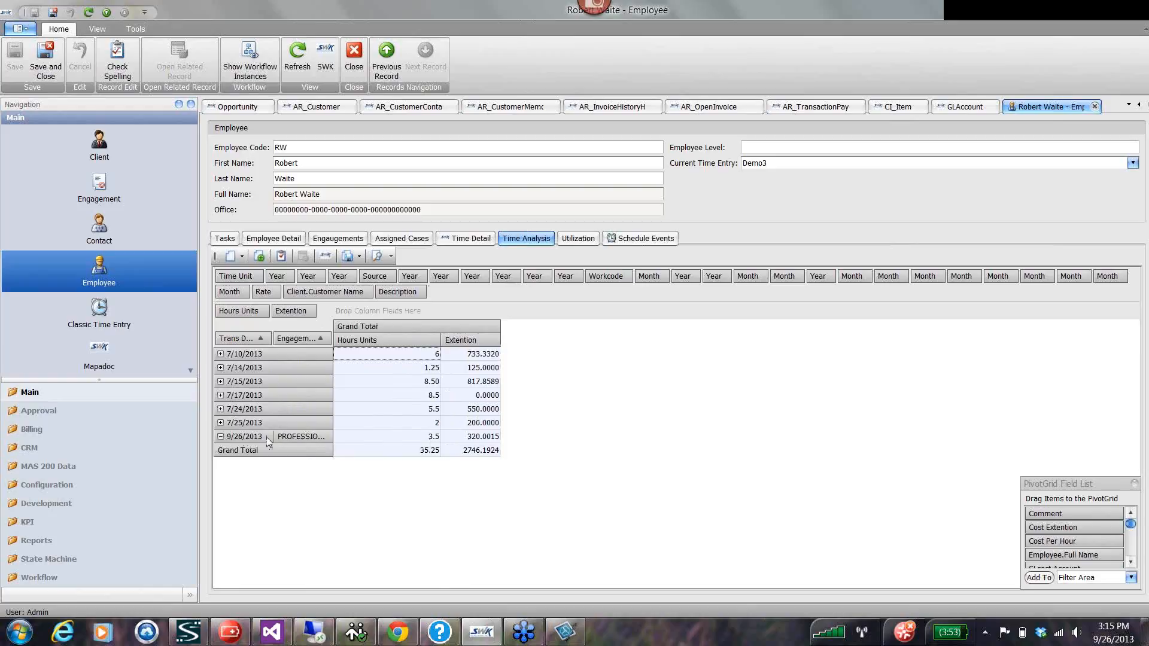
left_click(220, 354)
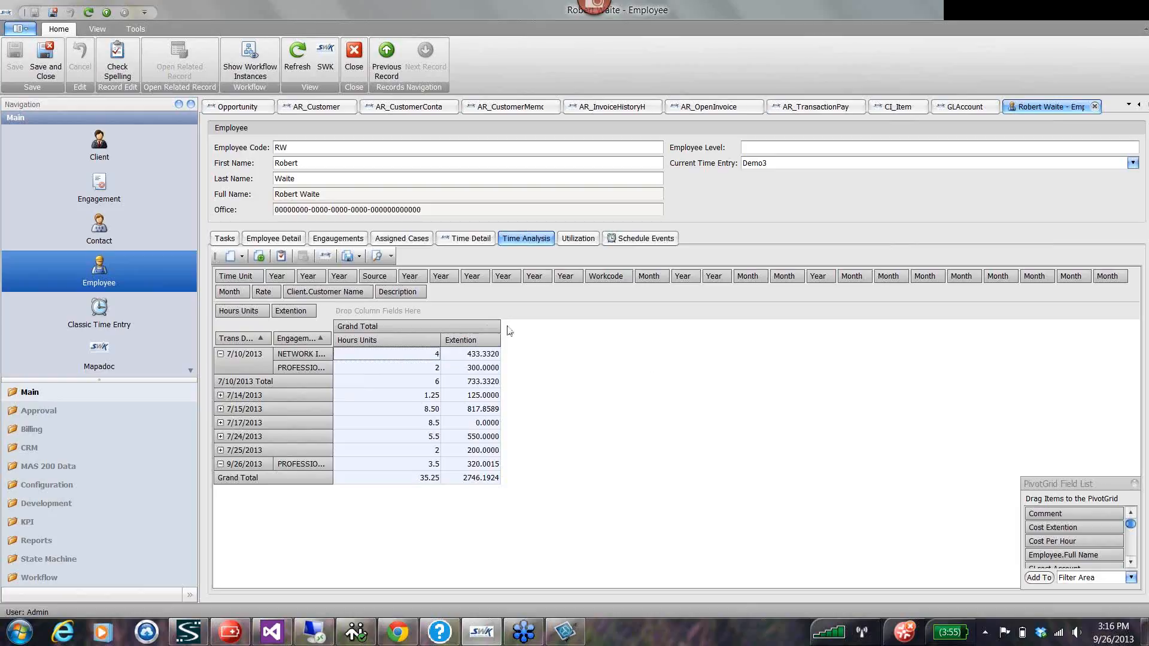
left_click_drag(406, 293, 370, 370)
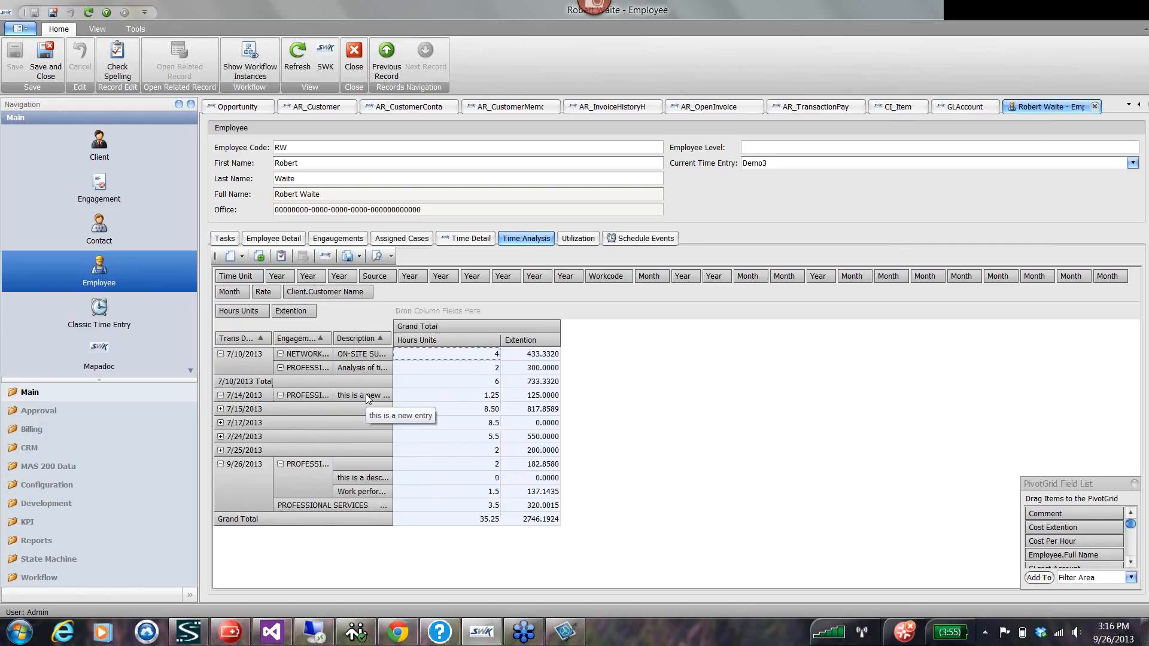
Inspect the 7/15/2013 time detail, and collapse the 7/10/2013, 7/15/2013 and 9/26/2013 groups.
left_click(220, 409)
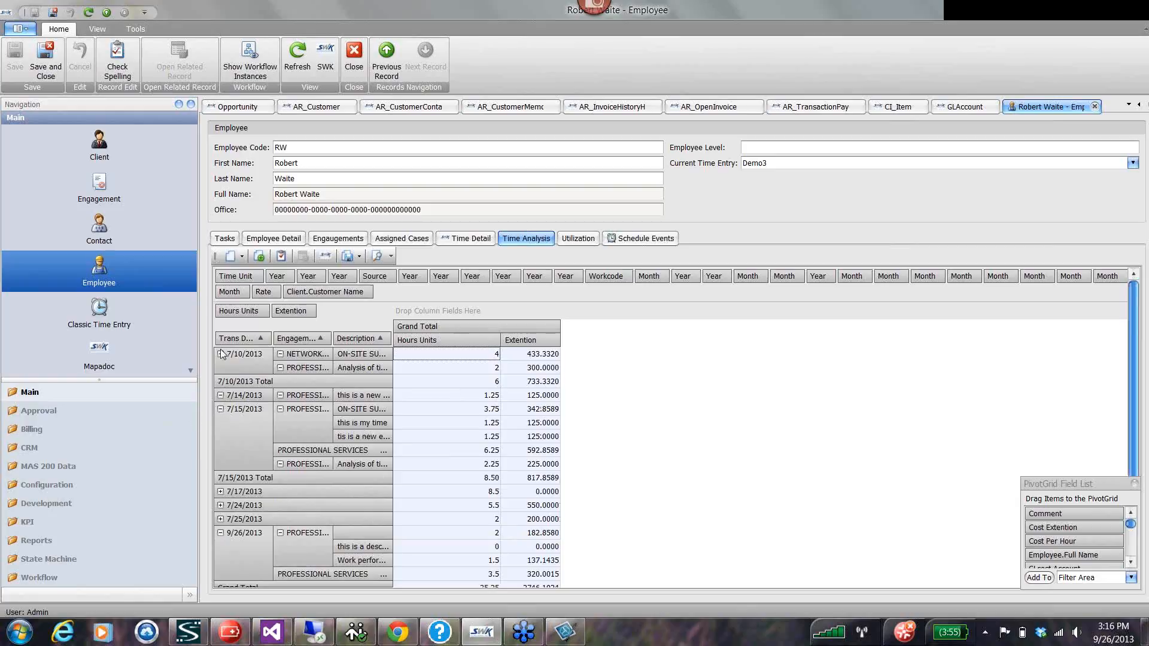
left_click(220, 409)
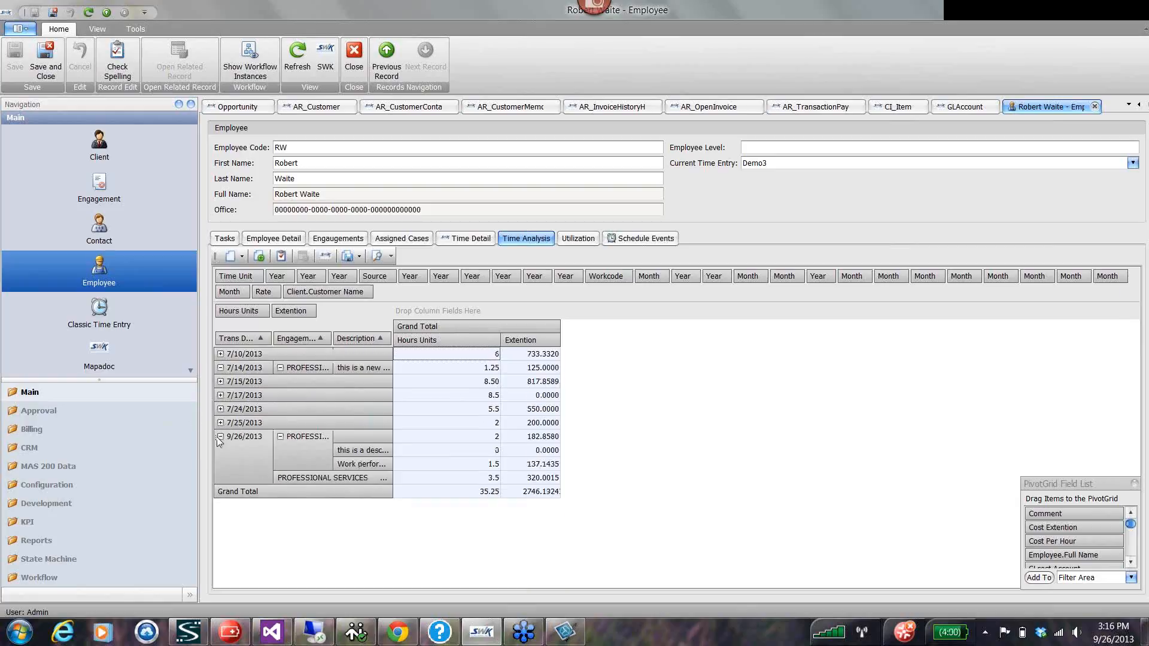
left_click(221, 436)
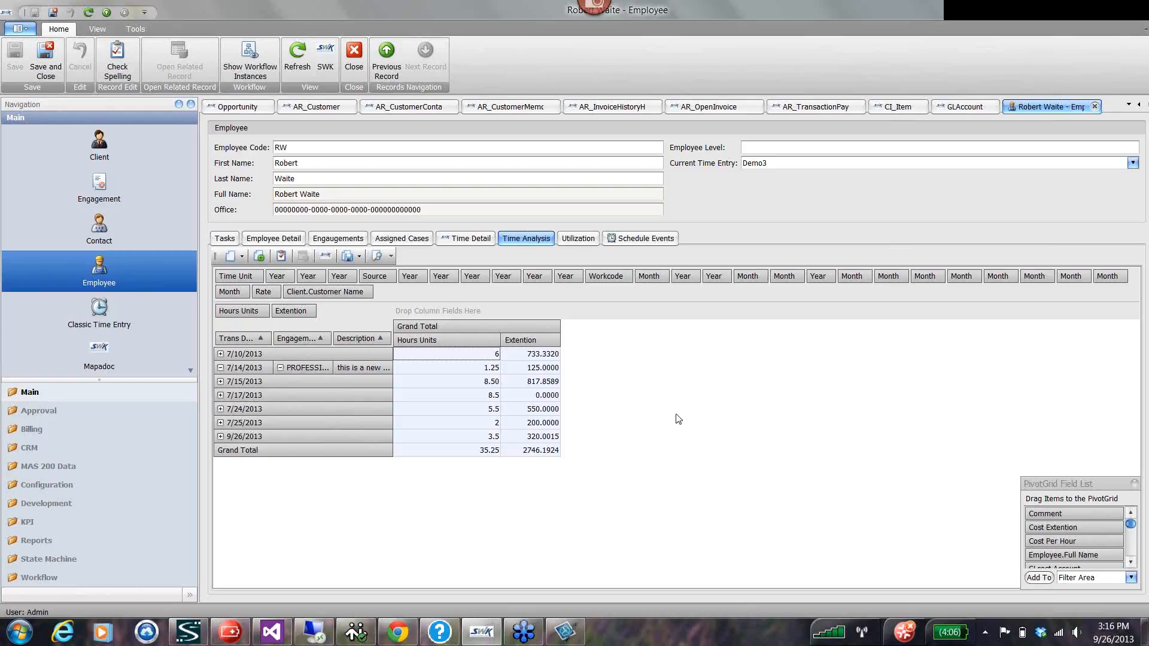
Display the file formats available for exporting the time analysis pivot grid.
right_click(418, 397)
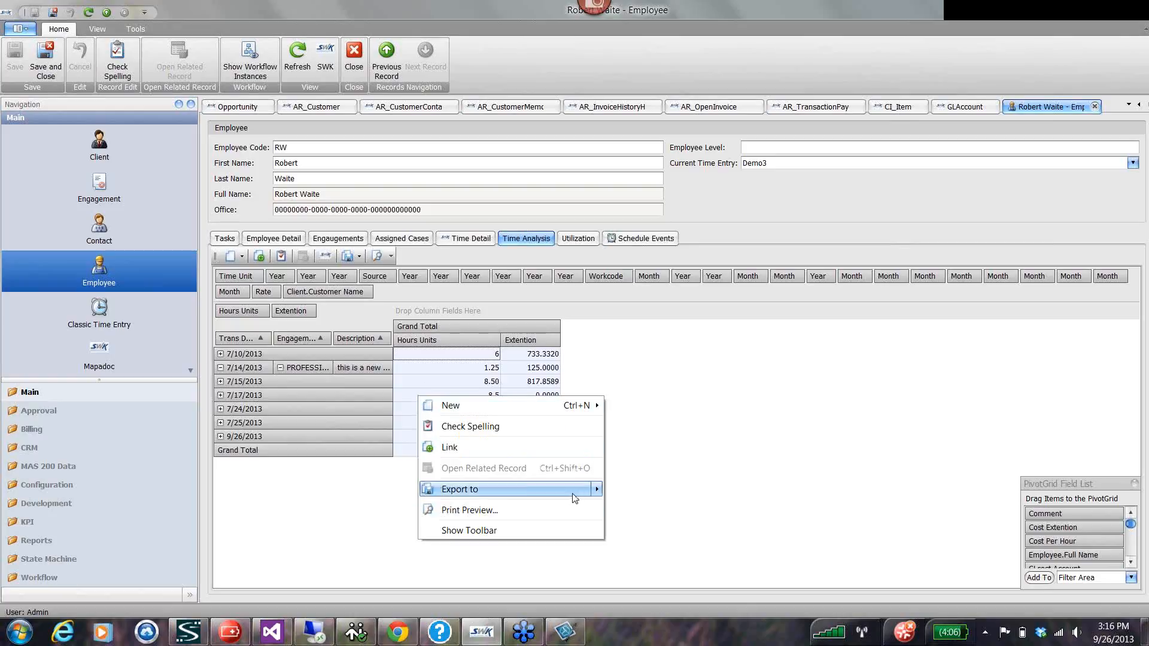
mouse_move(574, 498)
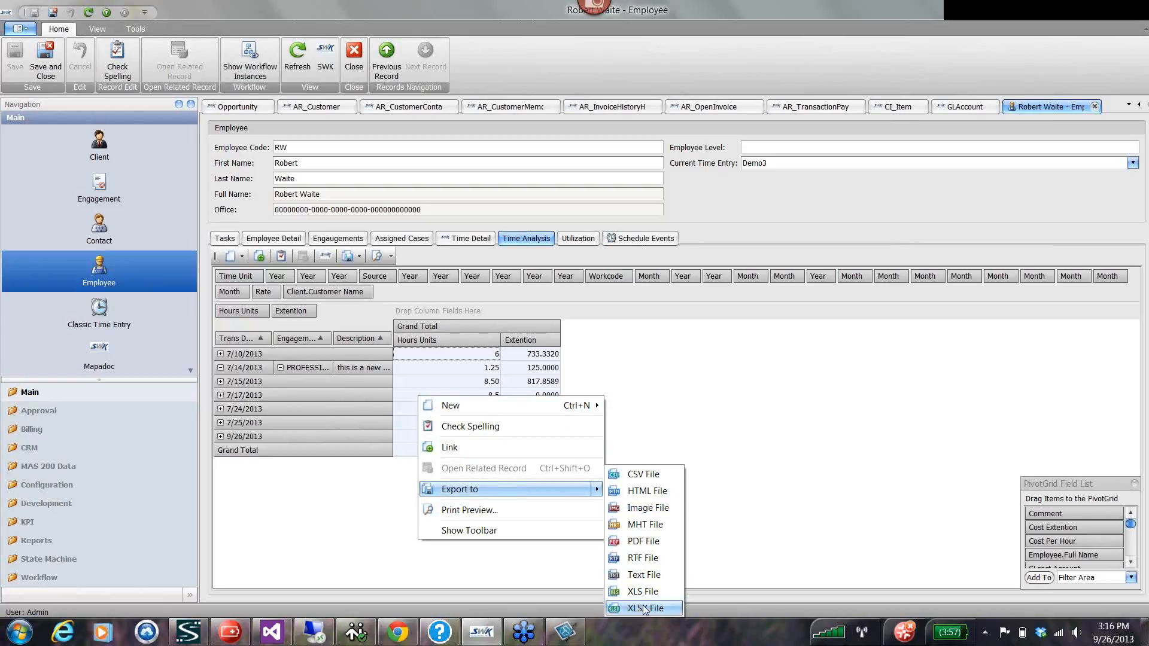
Open the demo Analysis from the report analyses, bind its time detail data, and collapse all employee groups in the pivot.
left_click(30, 541)
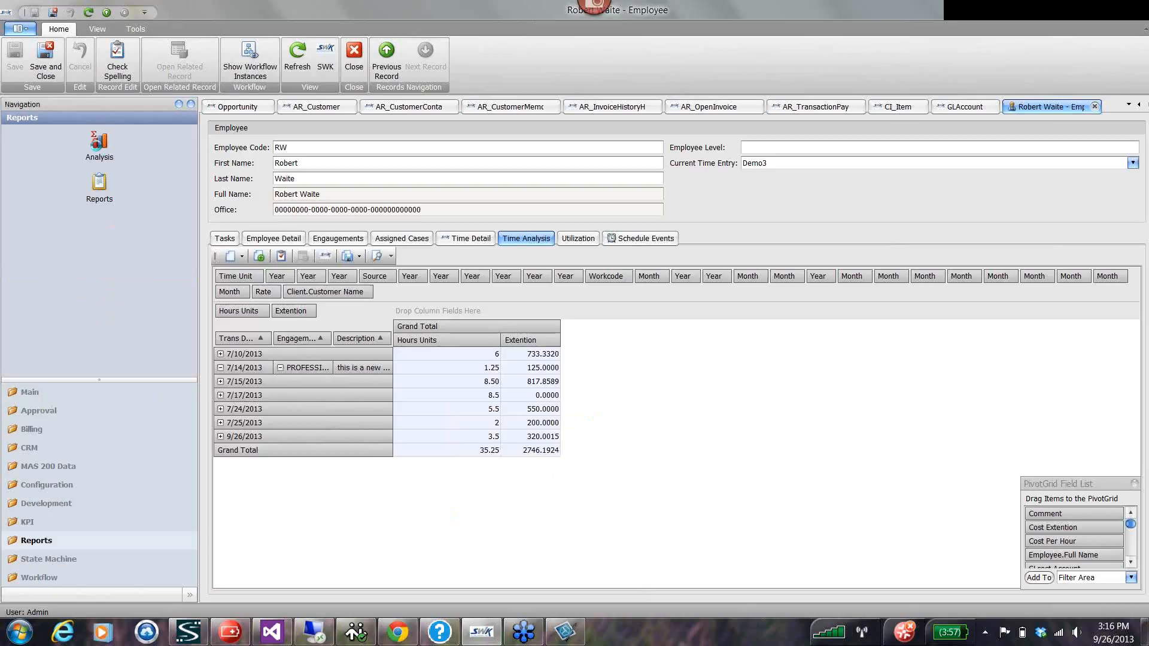
left_click(100, 147)
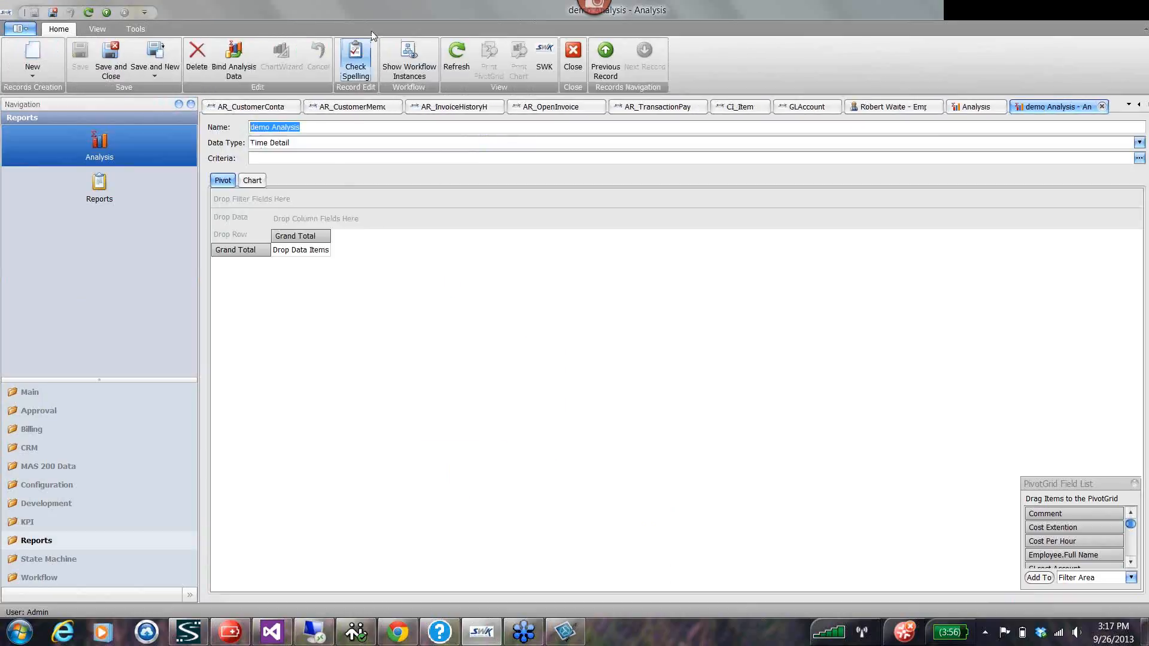
left_click(234, 60)
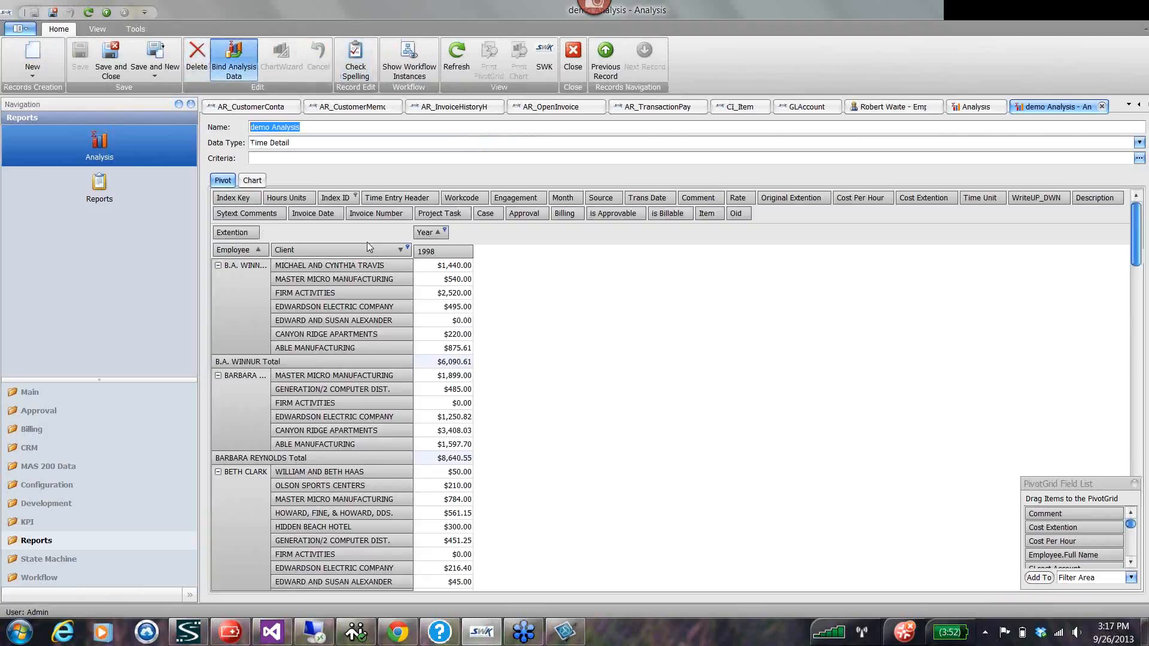
right_click(243, 311)
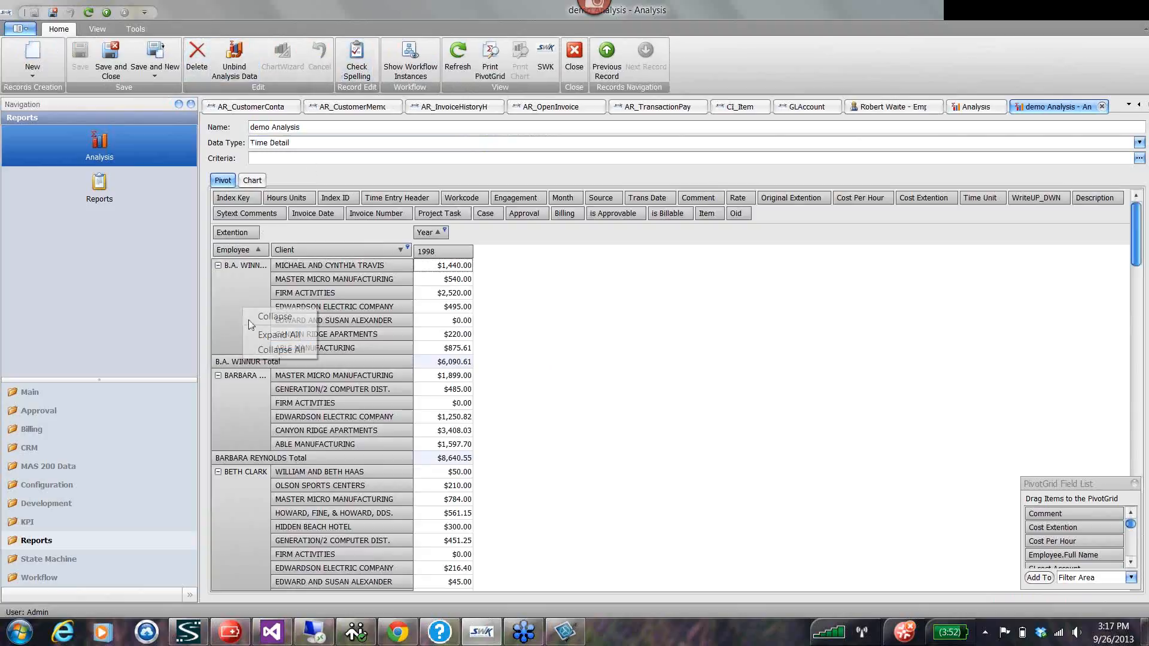
left_click(277, 350)
View the analysis as a chart, and examine the chart types offered in the Chart Wizard, including Line Stacked, without applying one.
left_click(254, 181)
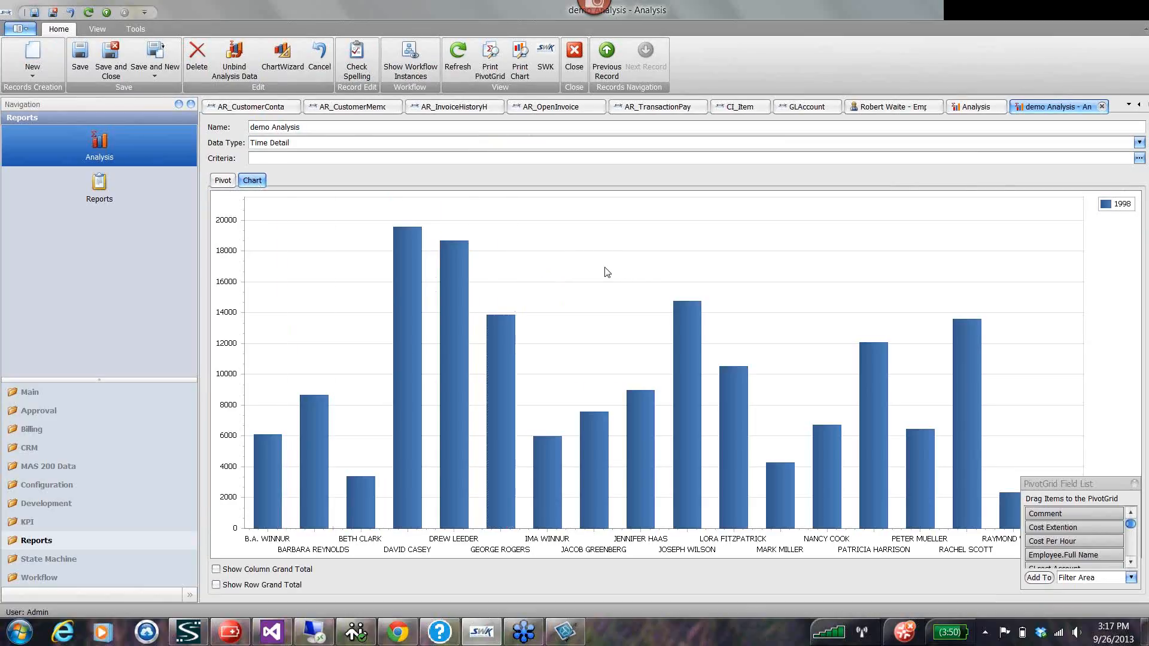
left_click(283, 57)
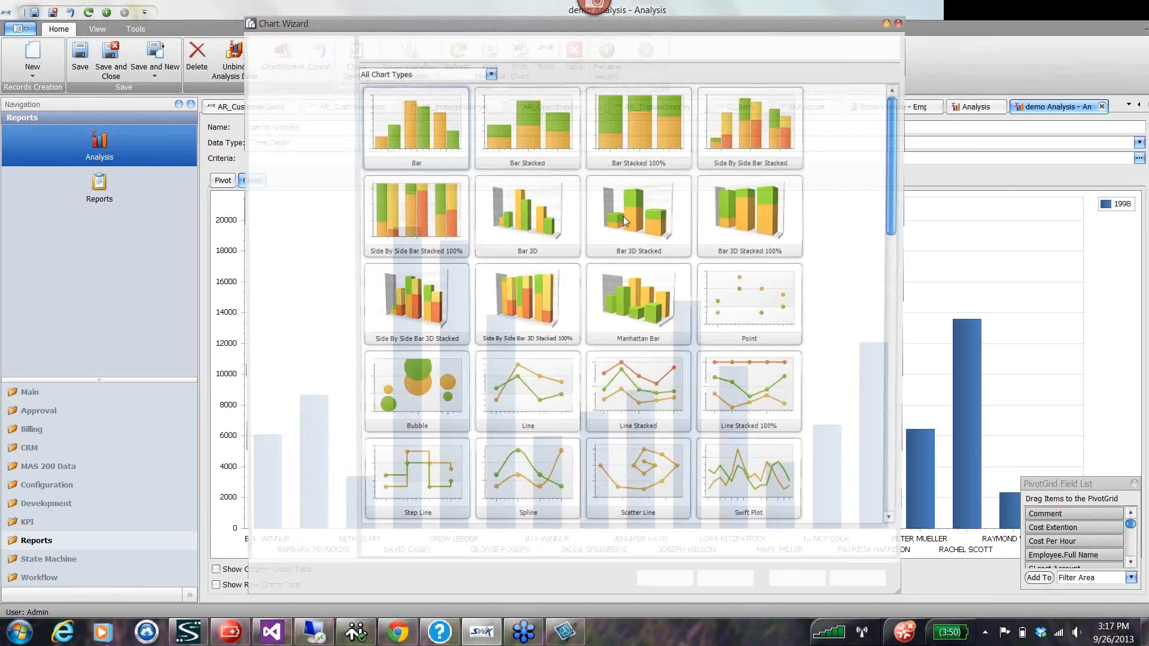
left_click(640, 395)
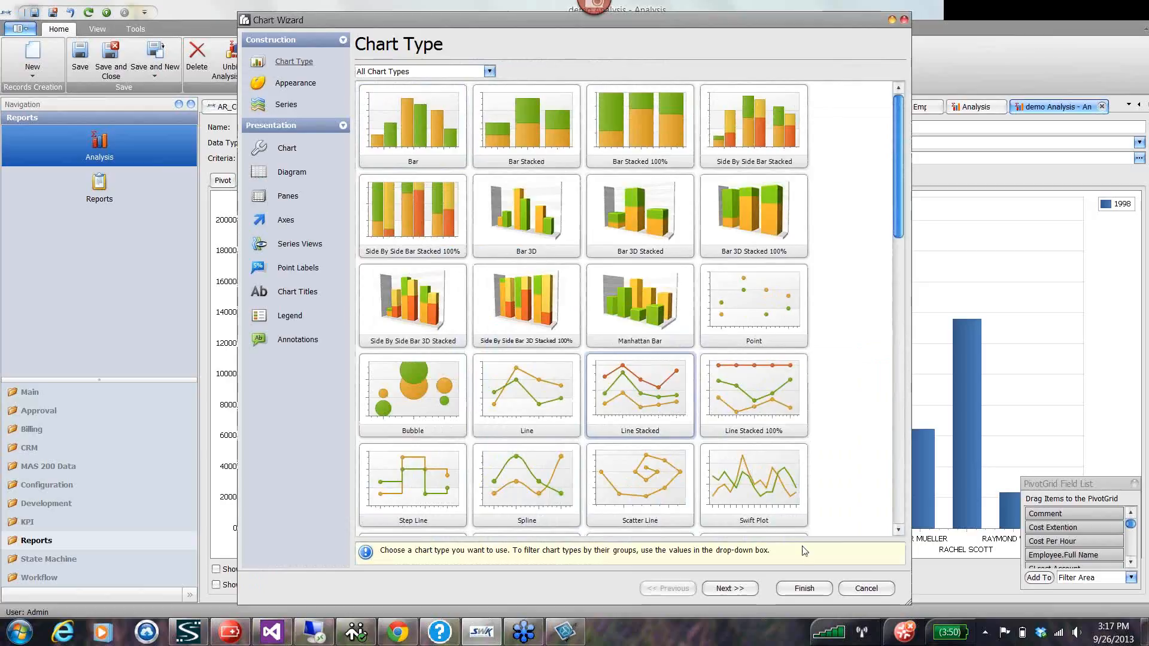
left_click(904, 20)
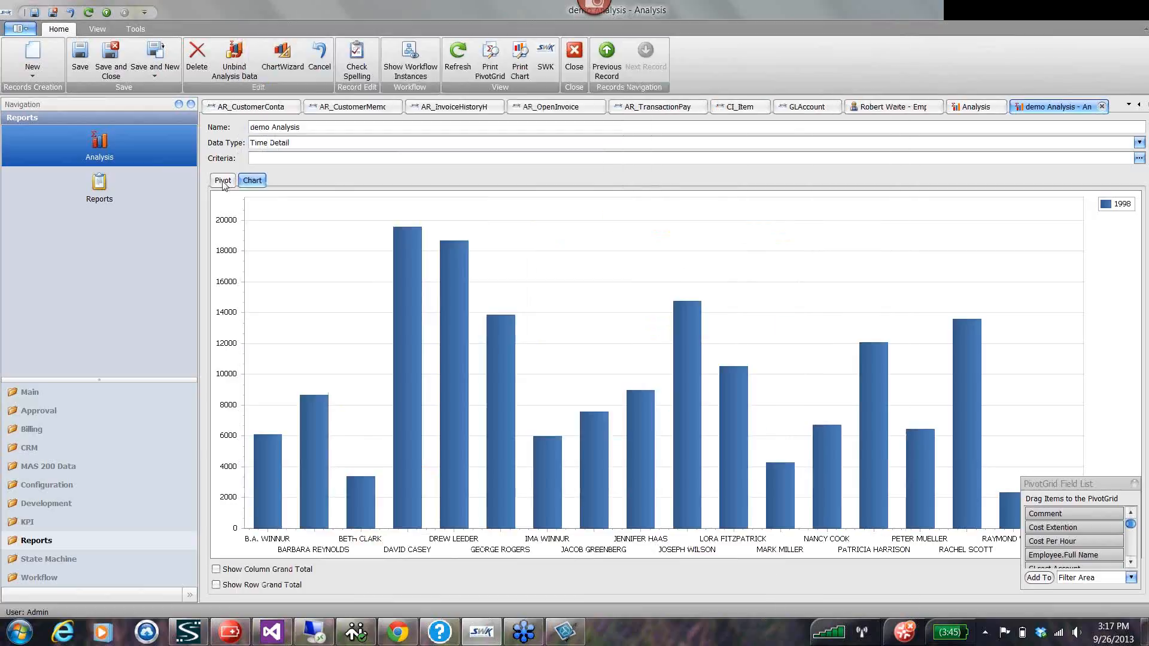
Return to the pivot view of the analysis, and add 2012 and 2013 to the Year filter alongside 1998.
left_click(223, 182)
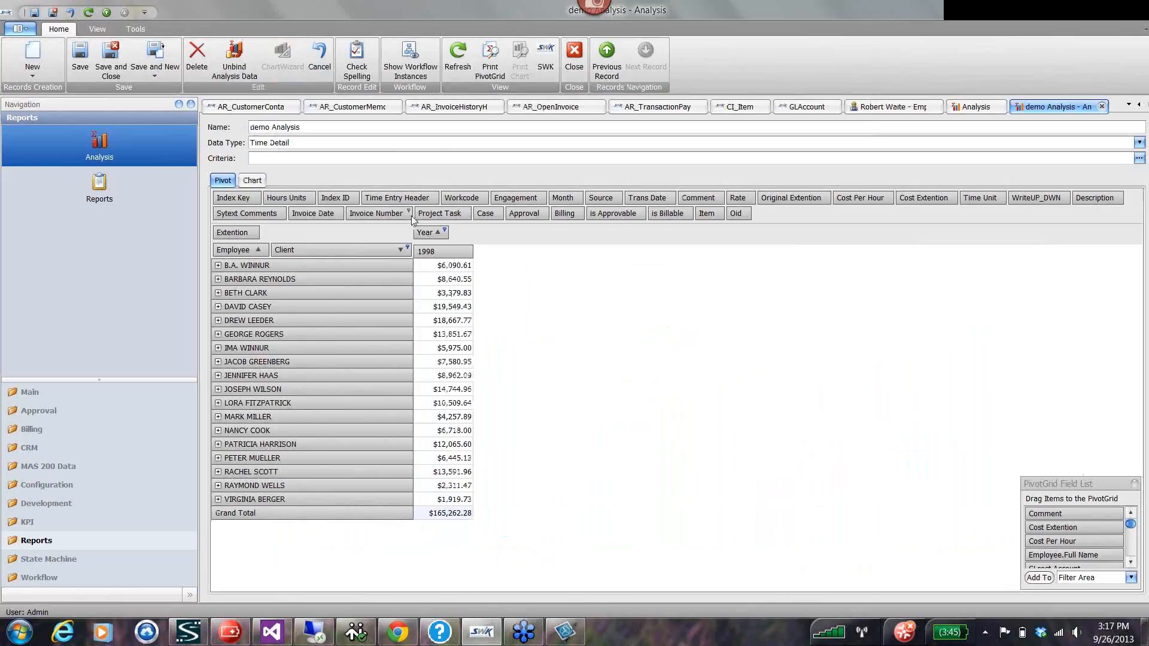
left_click(445, 232)
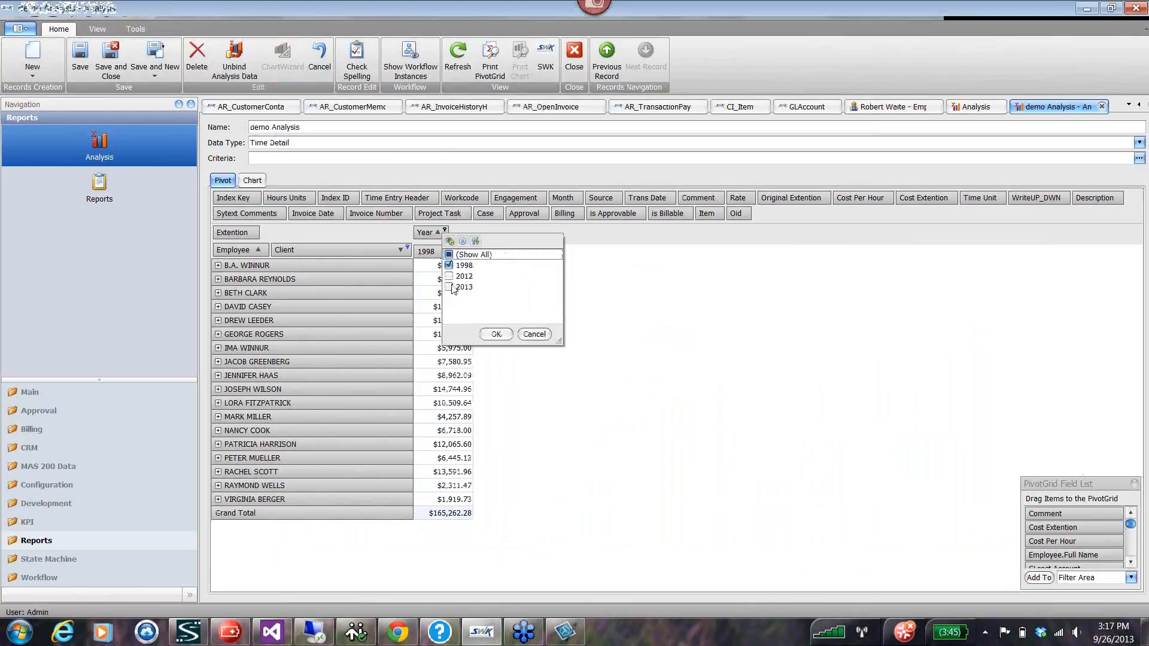
left_click(449, 276)
left_click(449, 287)
left_click(496, 334)
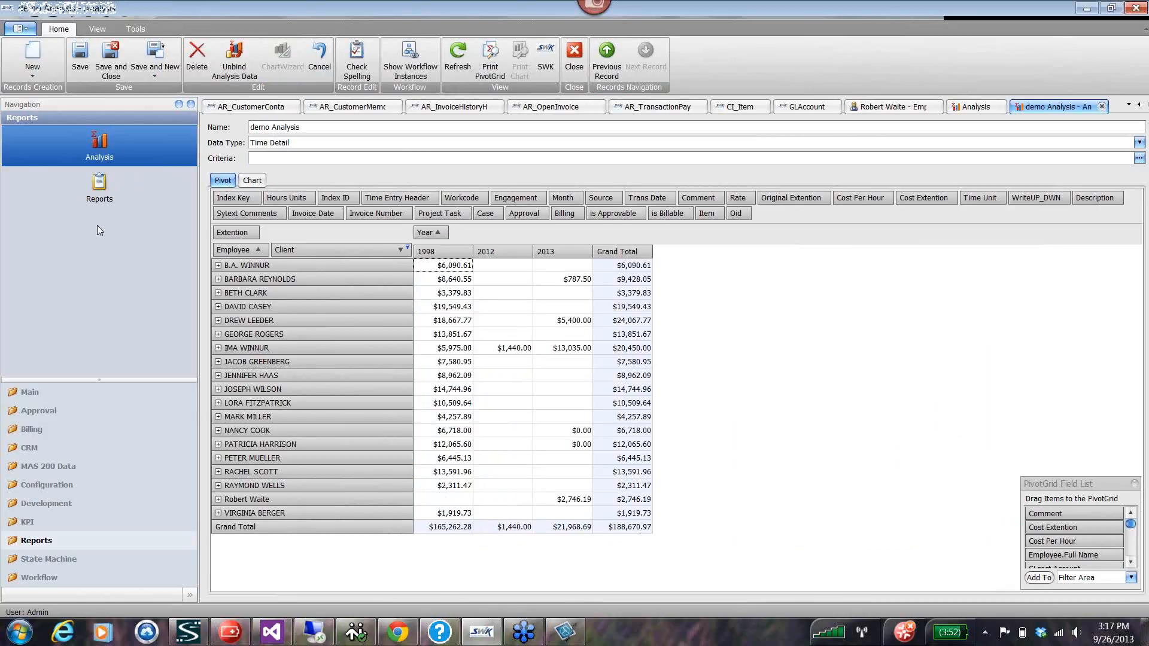
Display the list of saved reports, and bring back the Main group of record types.
left_click(102, 185)
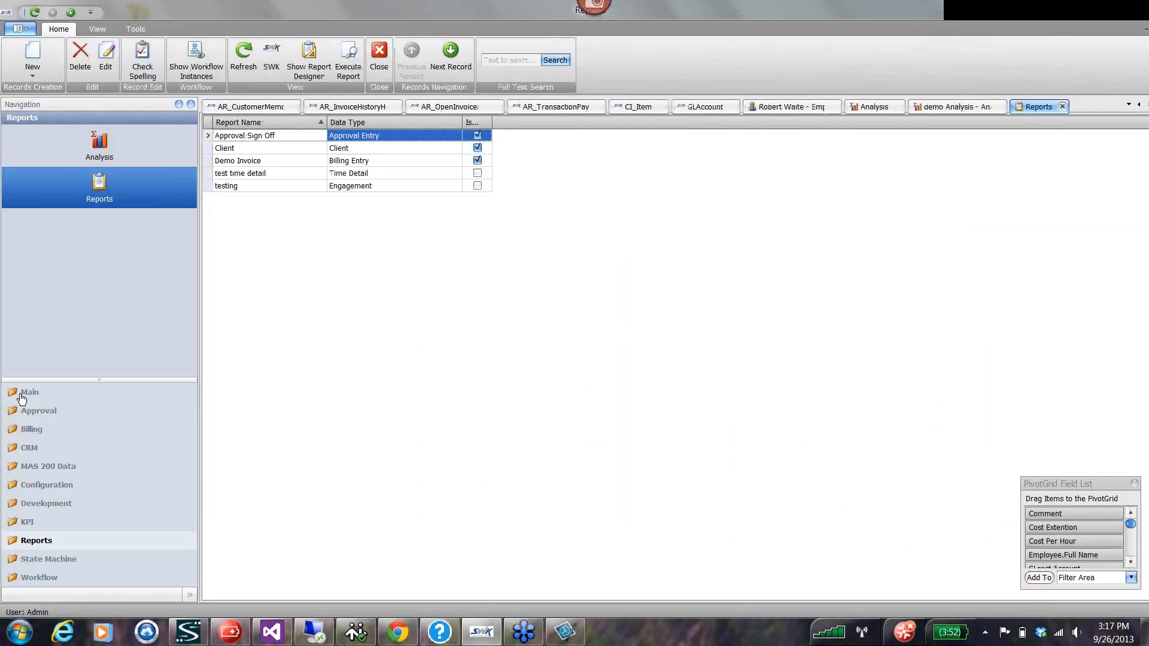
left_click(21, 394)
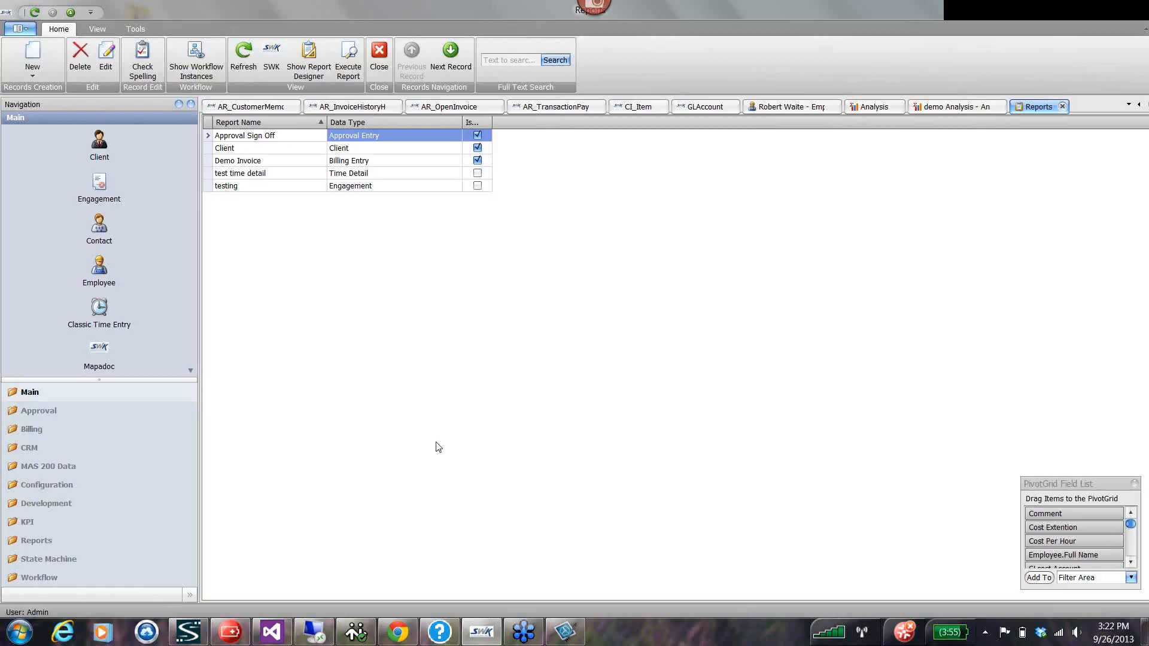
Browse the Configuration records, viewing the app configuration, the engagement types and the security roles.
left_click(49, 470)
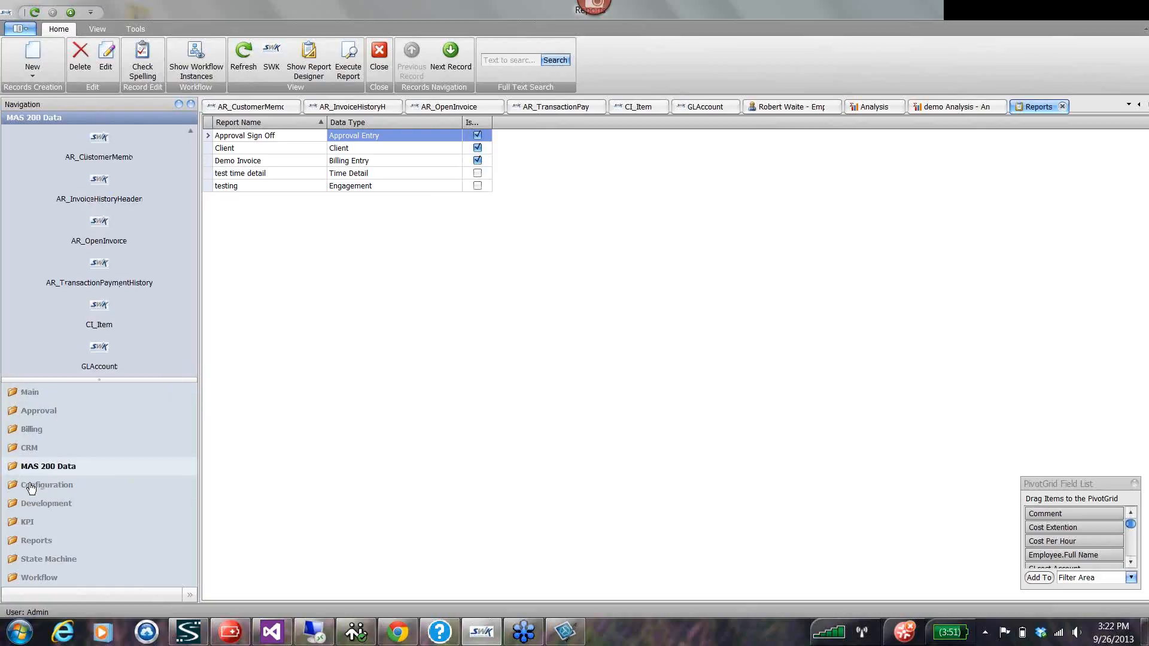
left_click(30, 487)
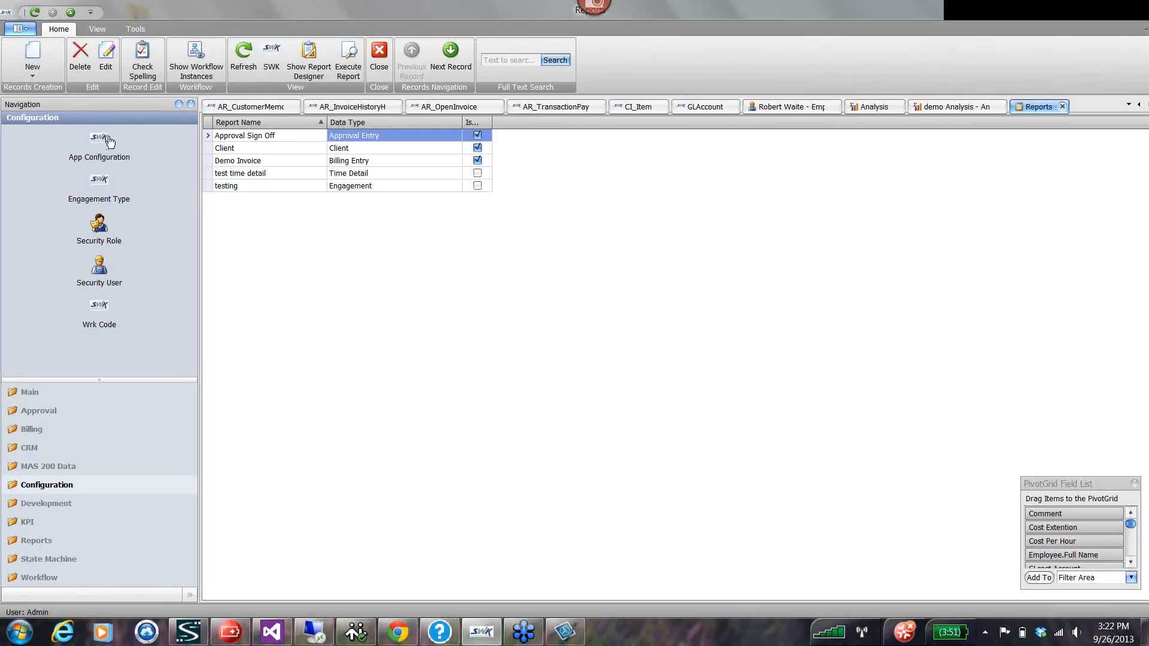
left_click(103, 177)
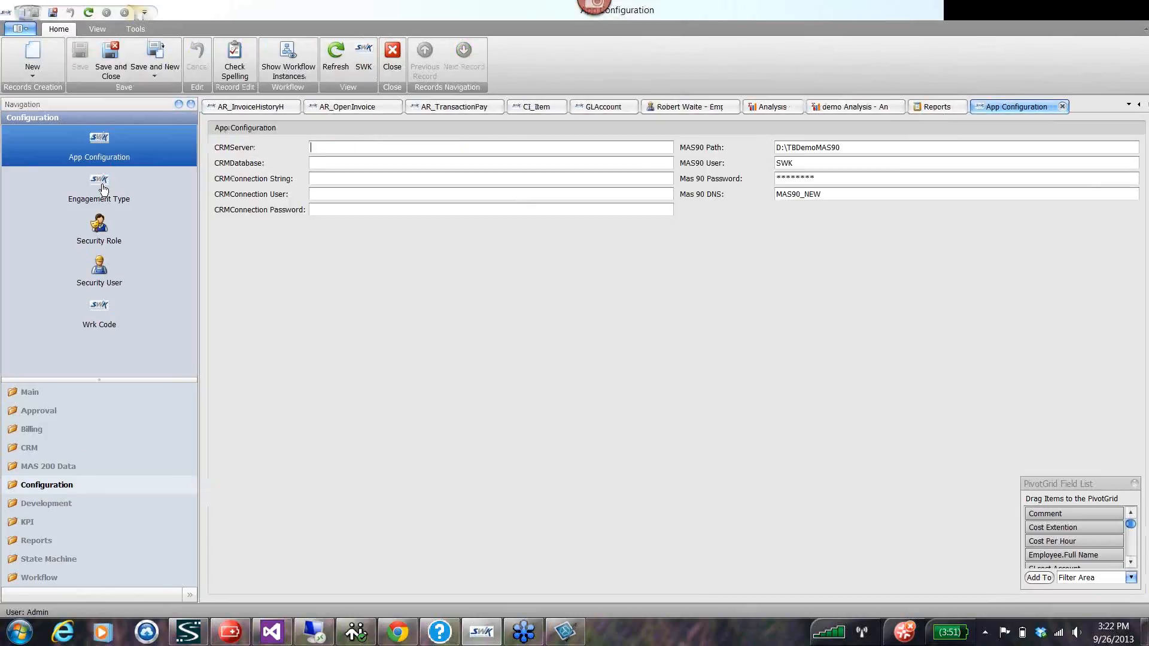
left_click(107, 199)
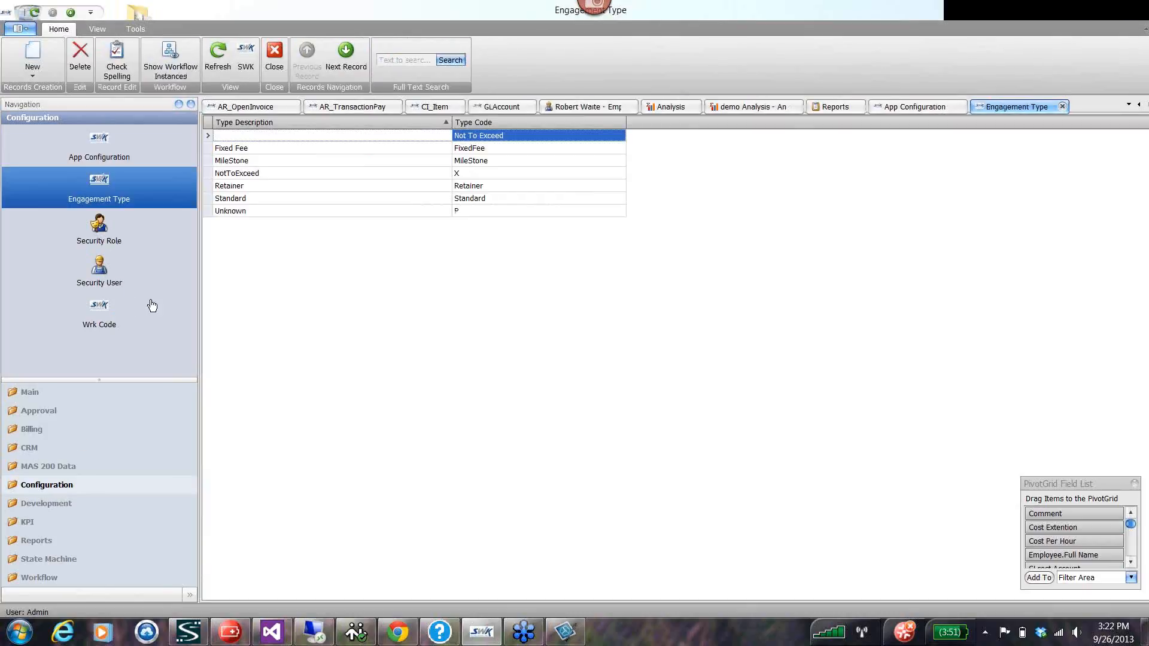
left_click(103, 239)
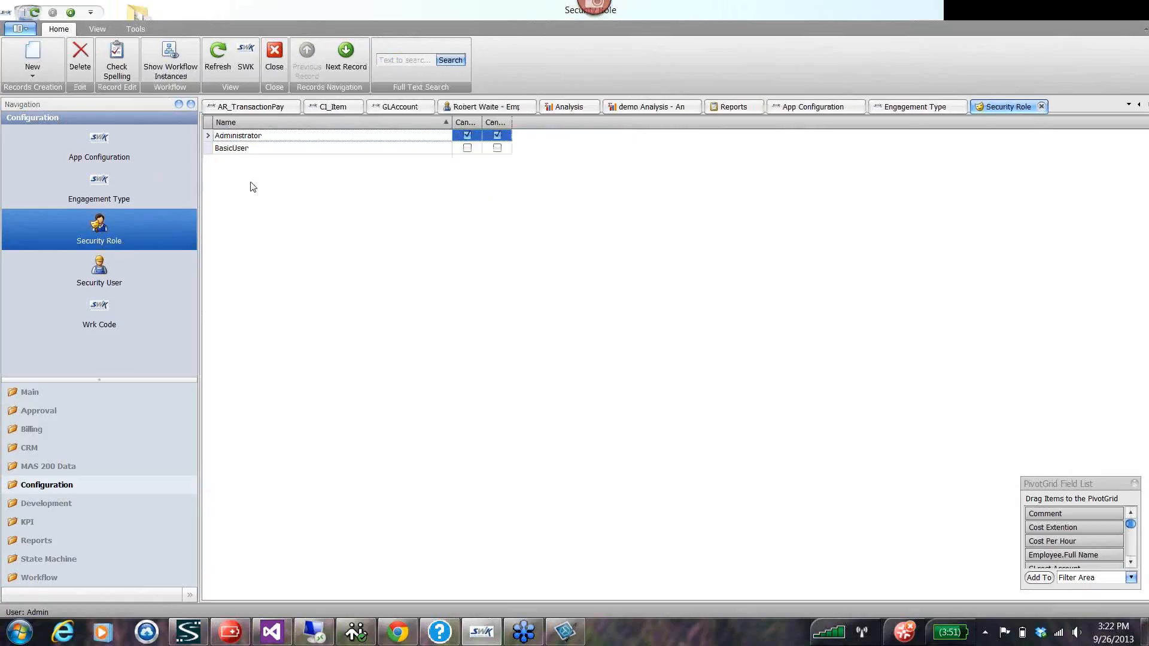
Open the BasicUser security role and examine its type permissions, including the detailed operation permissions for Time Entry.
double_click(209, 150)
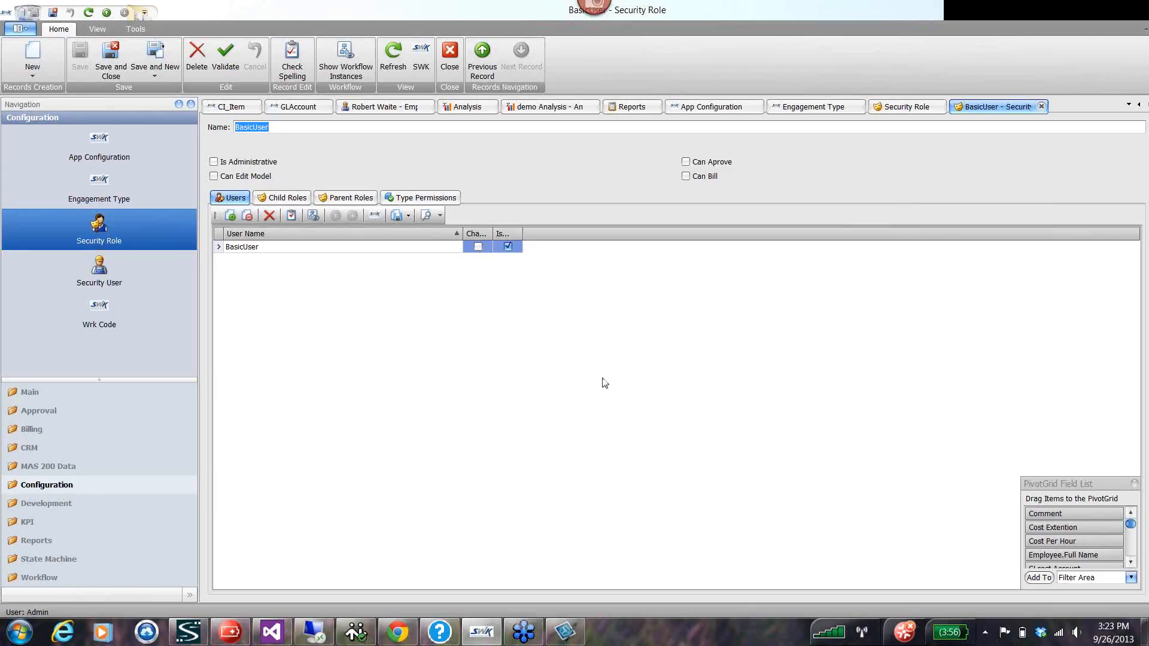
left_click(419, 200)
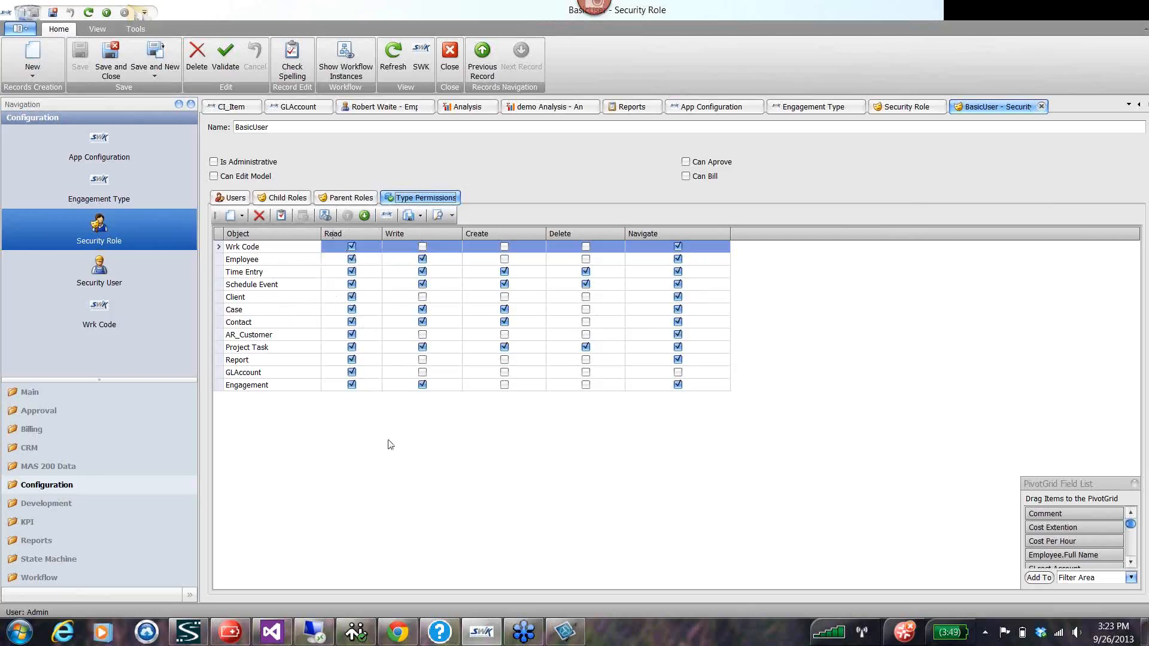
left_click(243, 272)
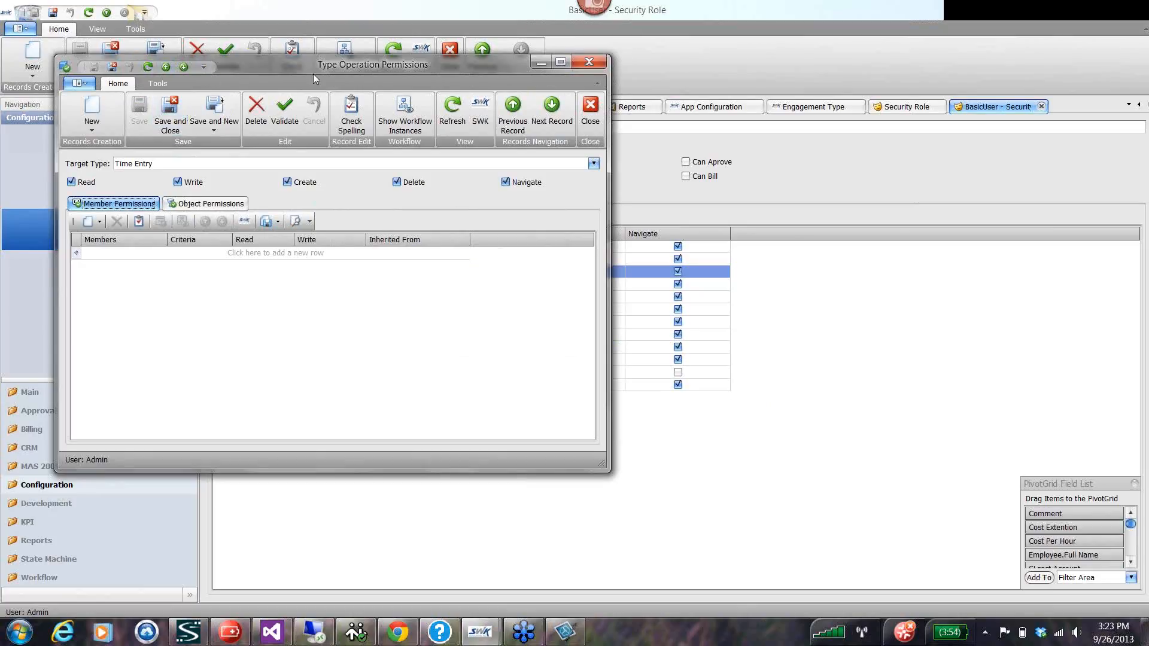
left_click_drag(314, 74, 587, 187)
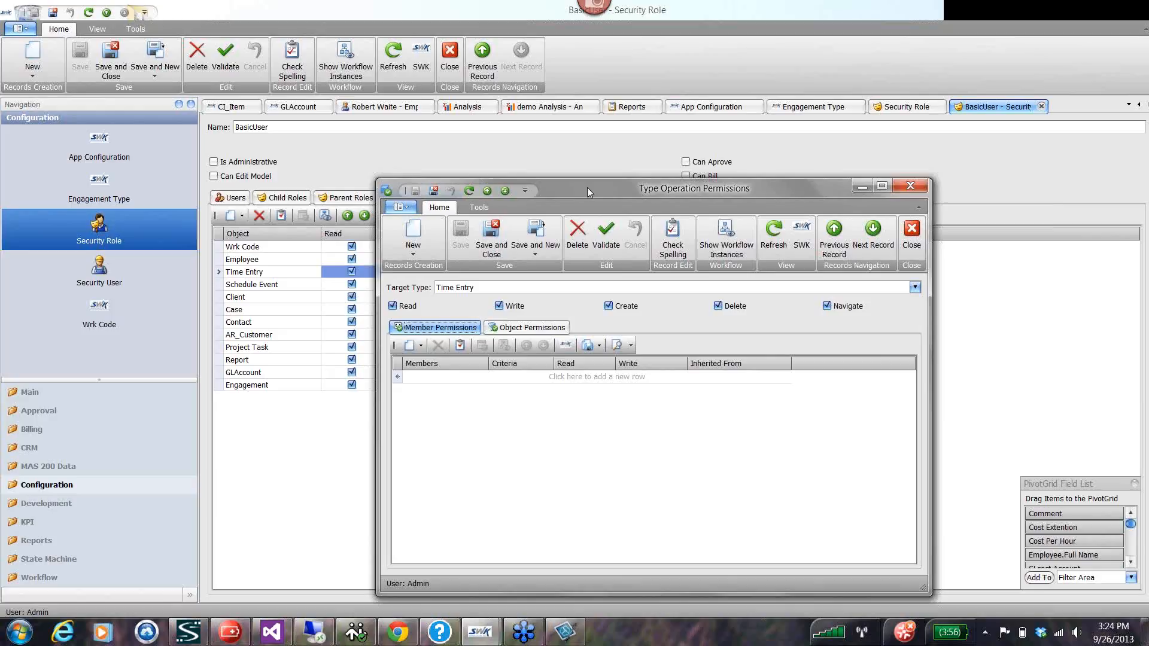
left_click(910, 186)
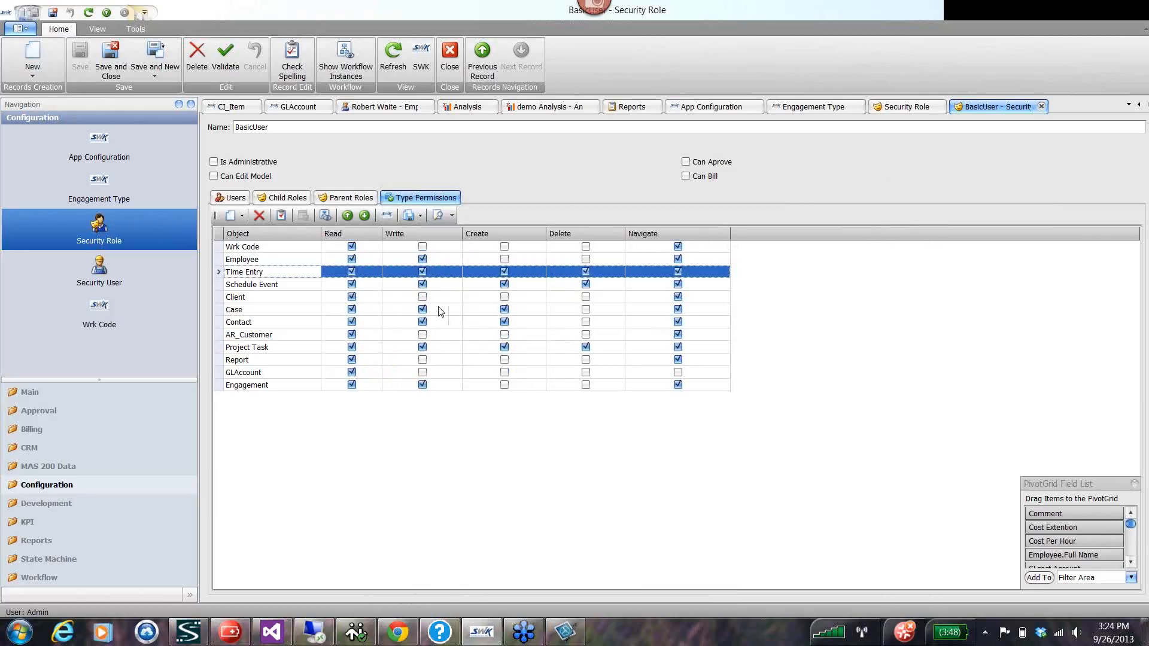
left_click(238, 285)
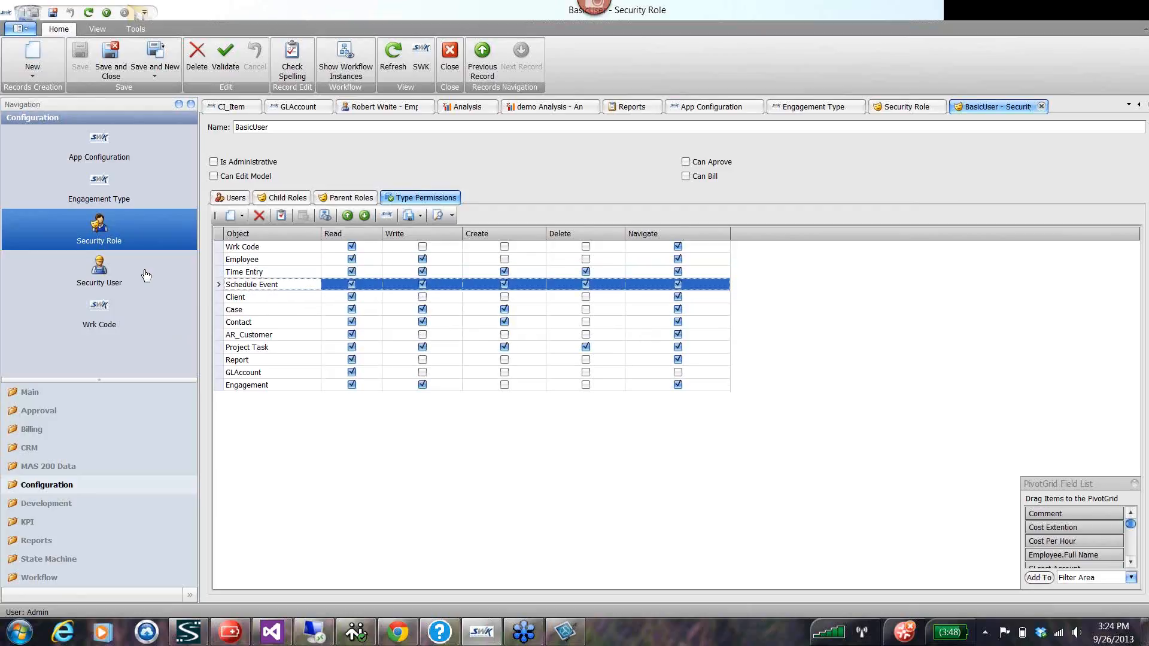
Create a security user with the user name "new user" and assign it the BasicUser role.
left_click(180, 274)
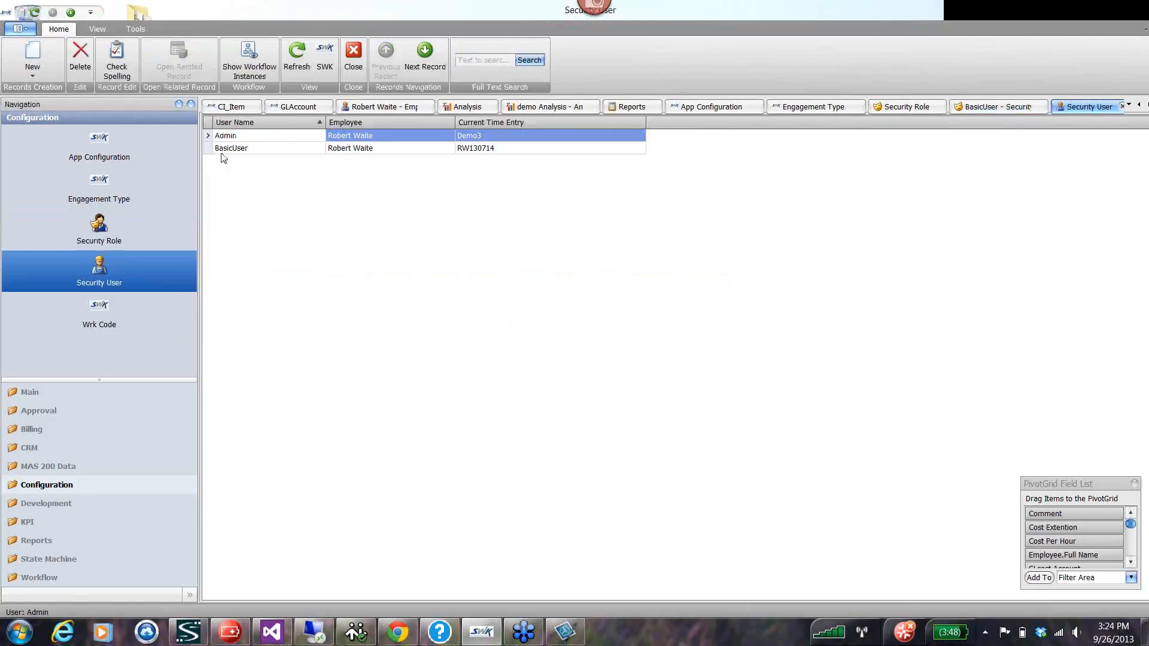
left_click(32, 63)
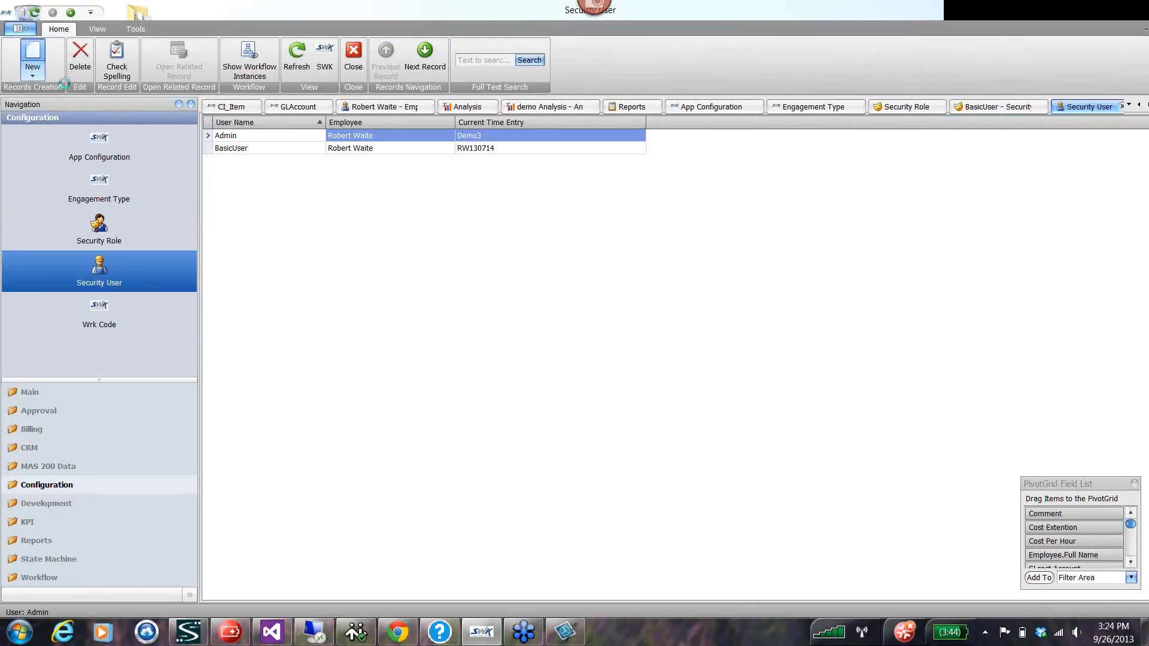
left_click(294, 127)
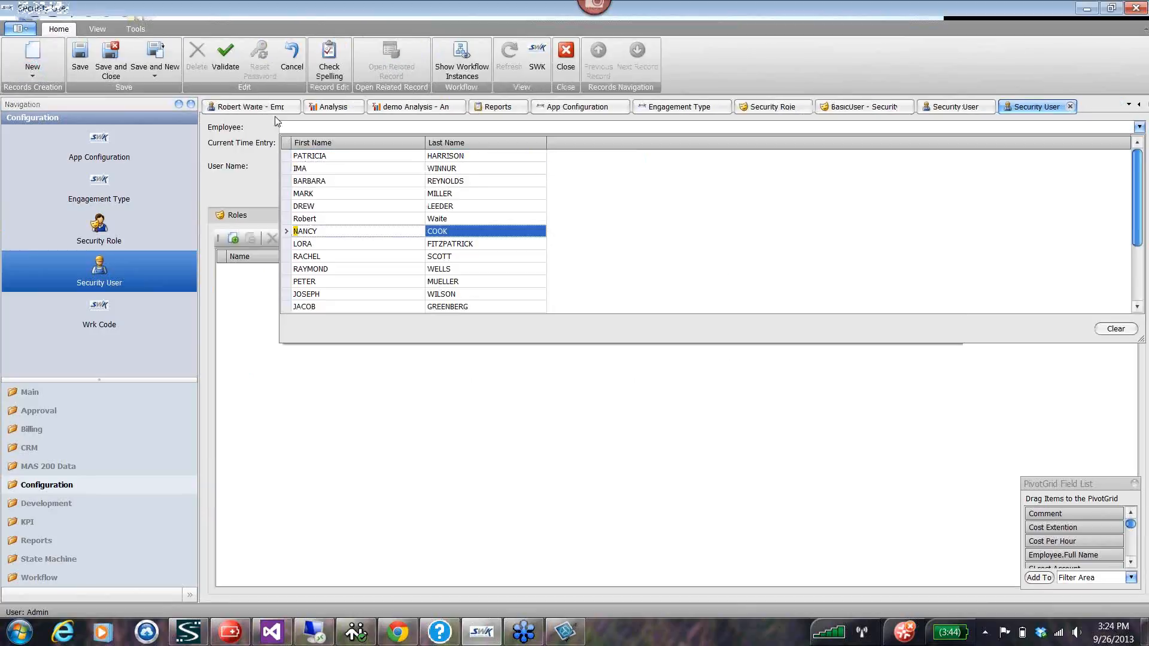
left_click(288, 130)
left_click(309, 168)
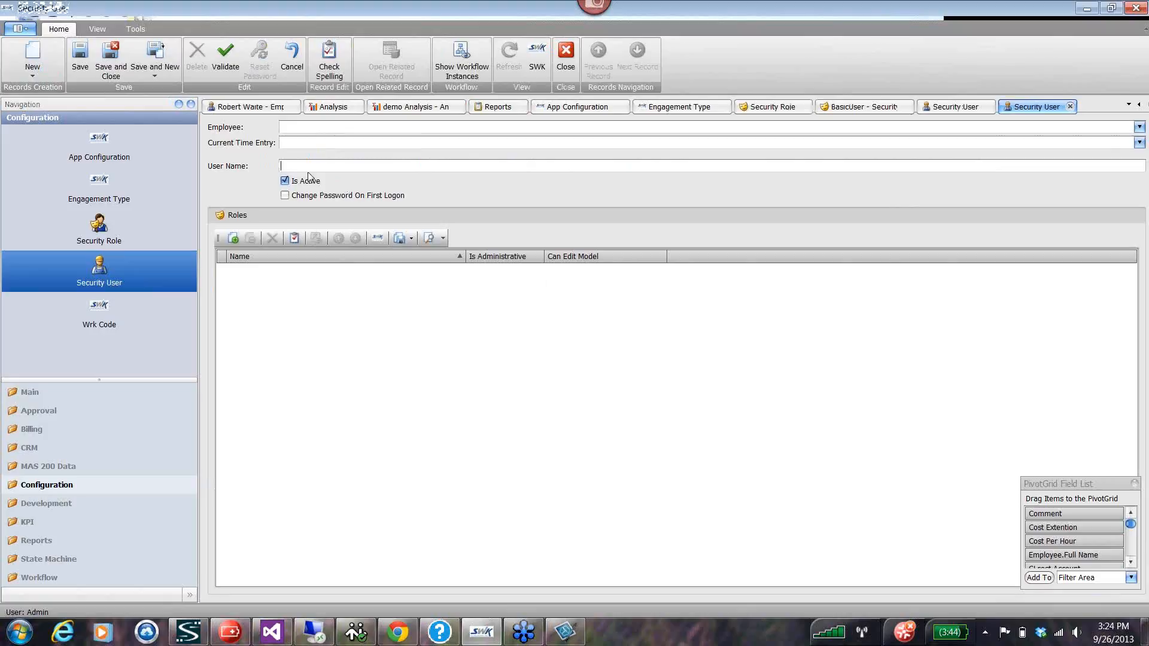
type("new user")
left_click(233, 239)
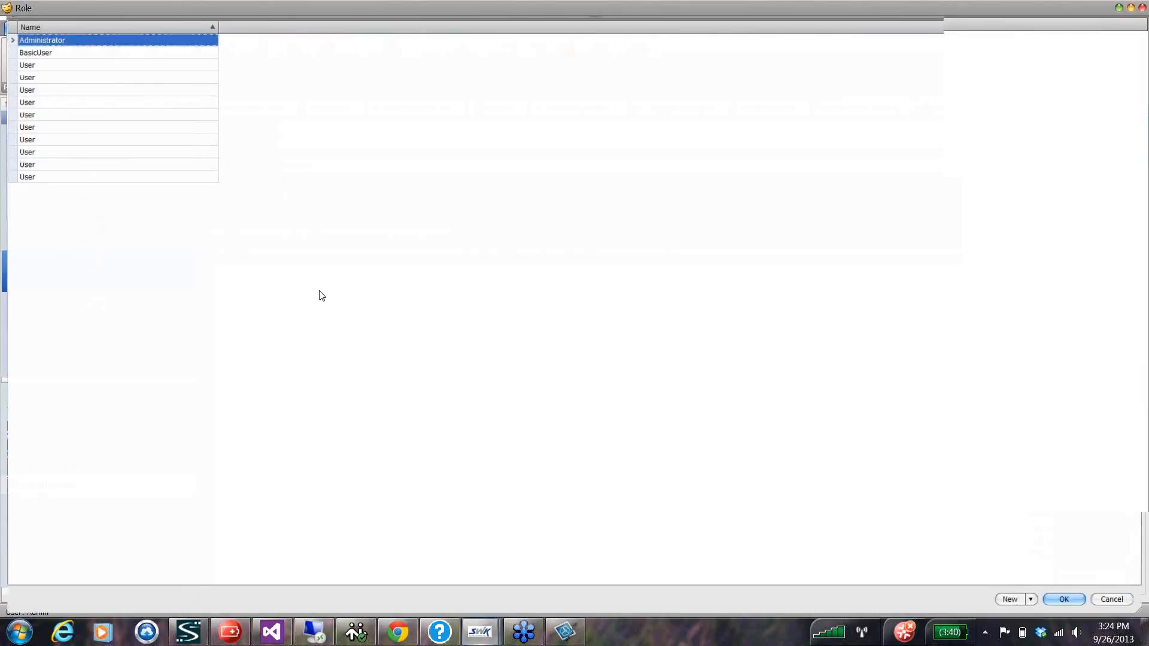
left_click(34, 50)
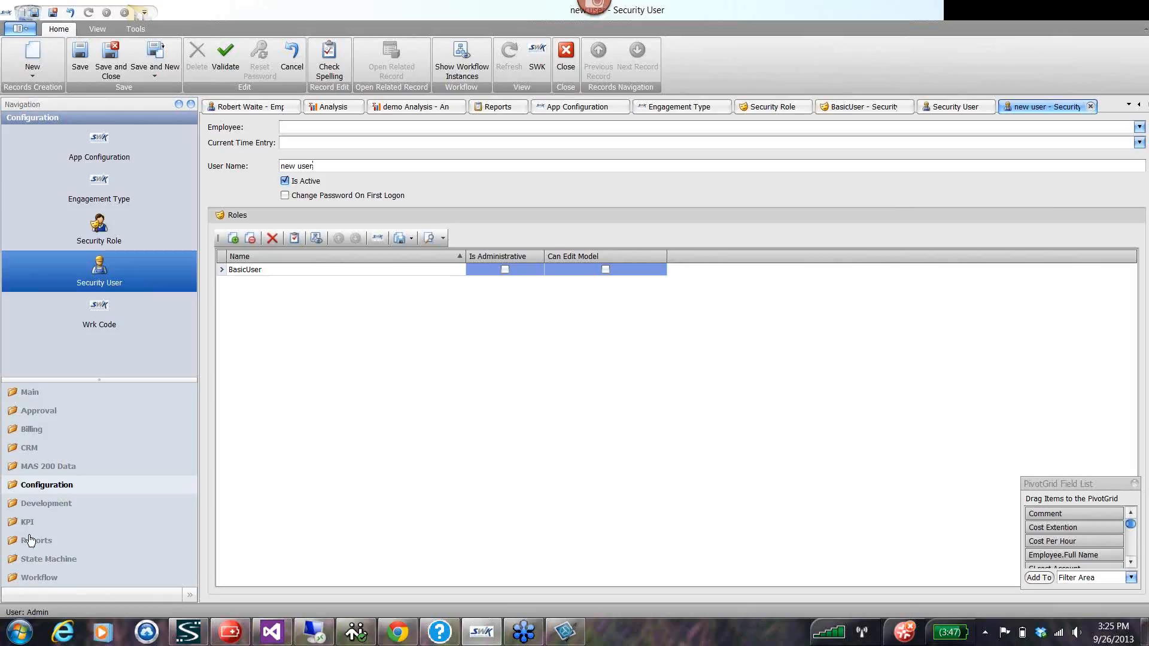
Open the QPR work code from the work code list, and look up the general ledger accounts available as its revenue account.
left_click(101, 307)
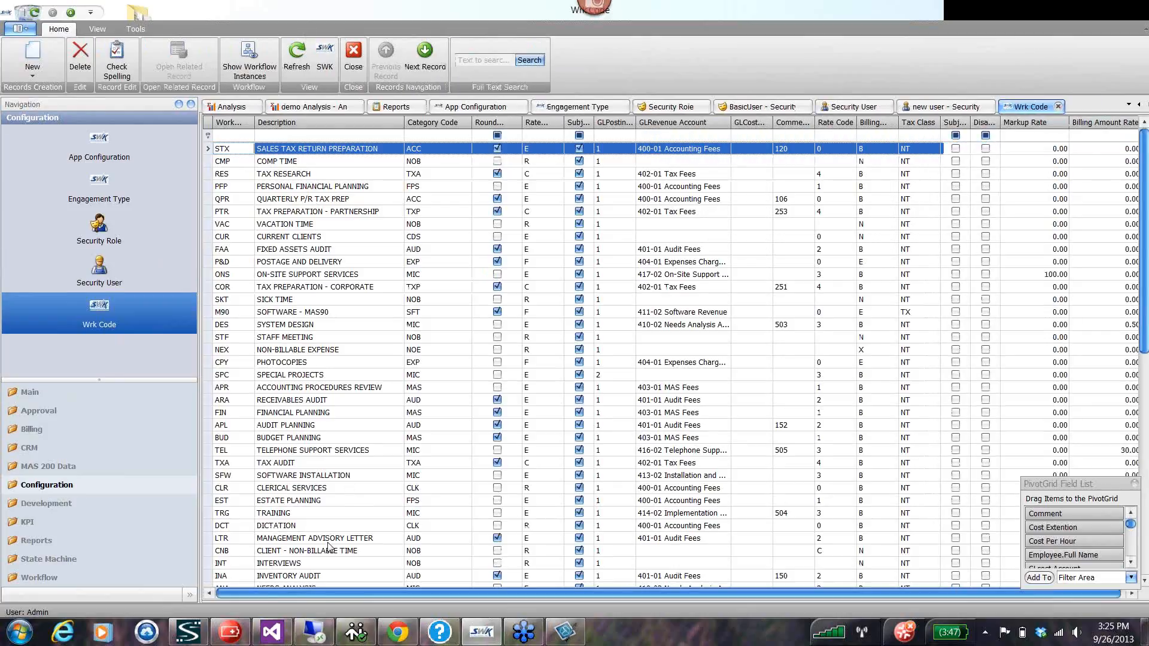
left_click(324, 199)
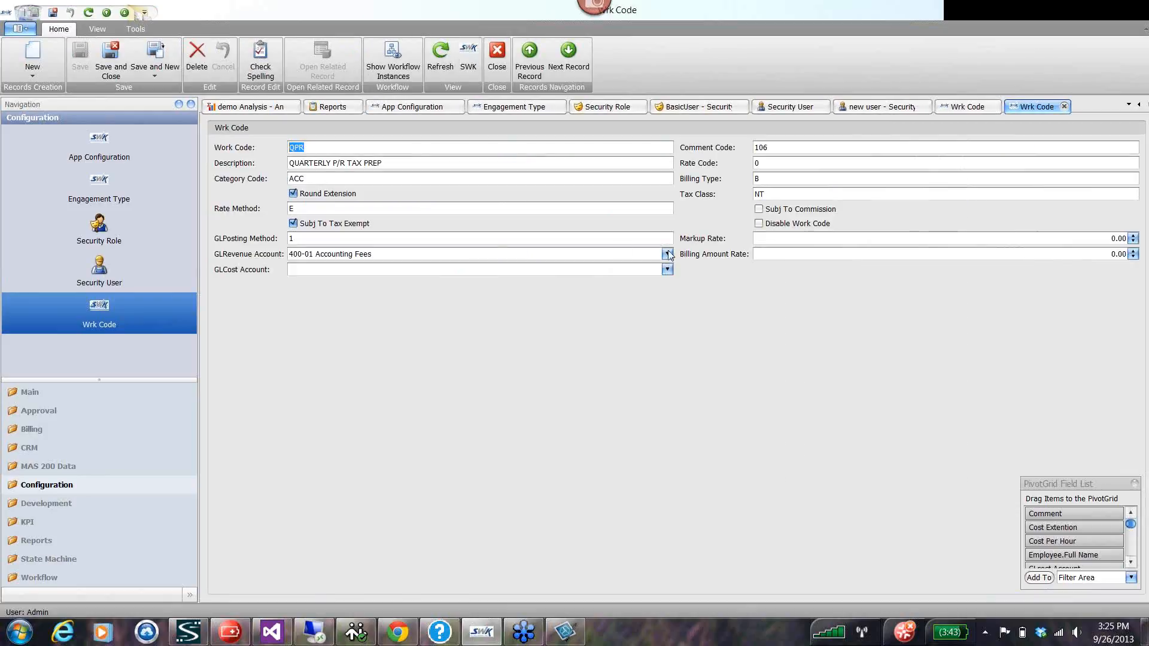
left_click(667, 254)
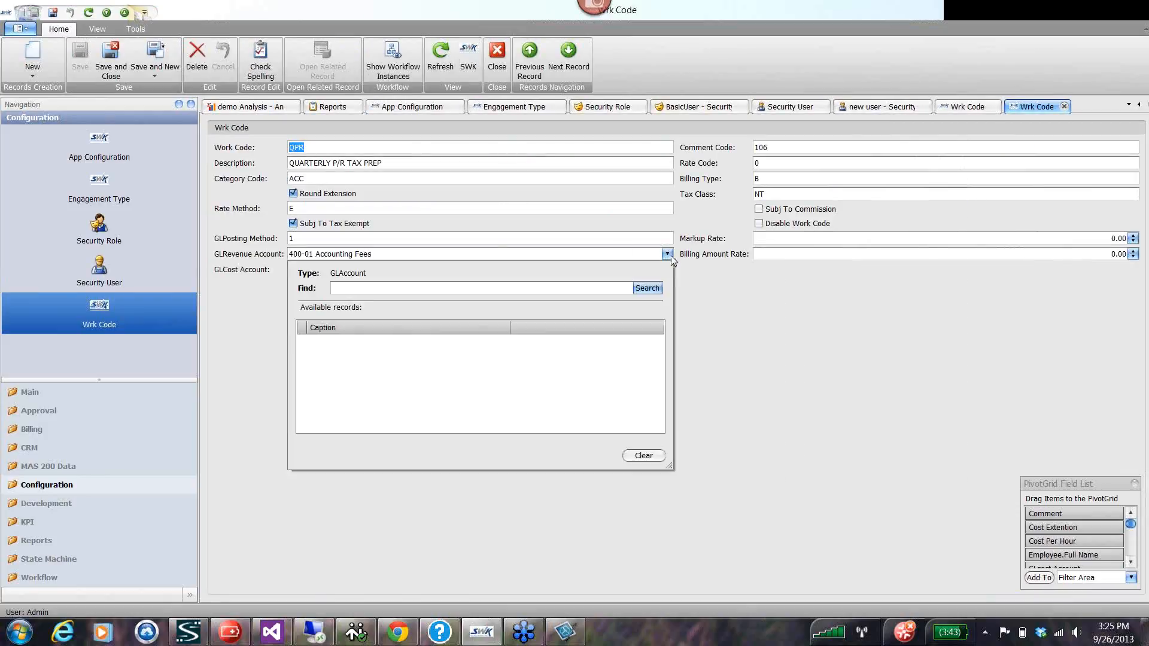
left_click(648, 288)
left_click(802, 366)
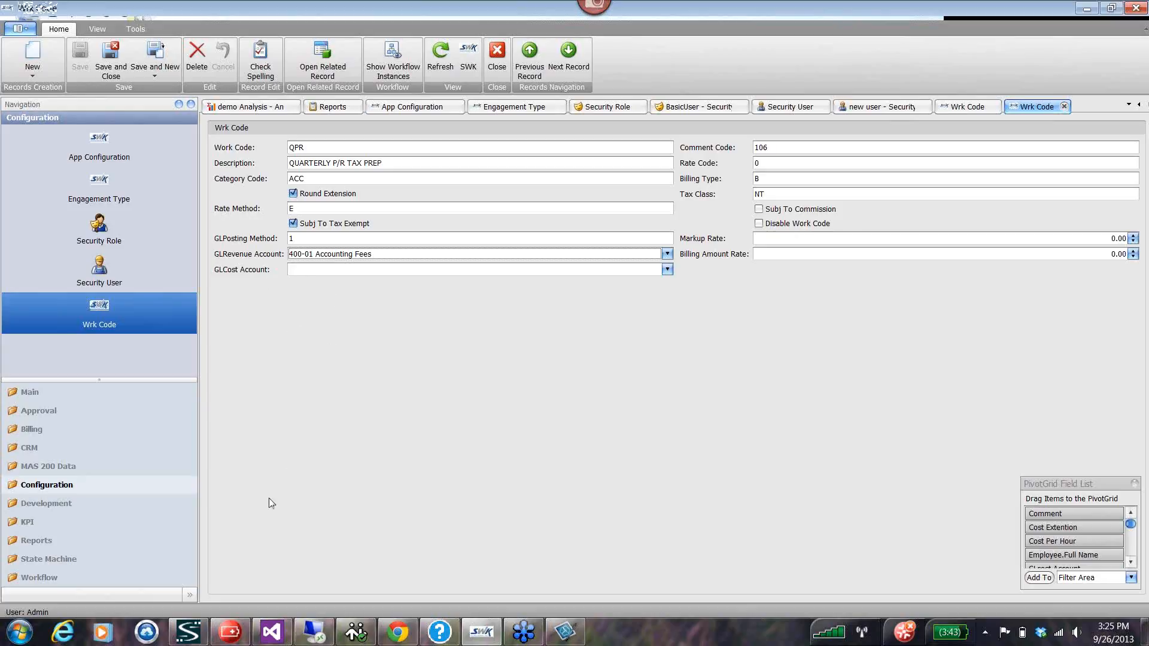
View the record types in the Development and KPI groups, and revisit the demo Analysis pivot in between.
left_click(44, 510)
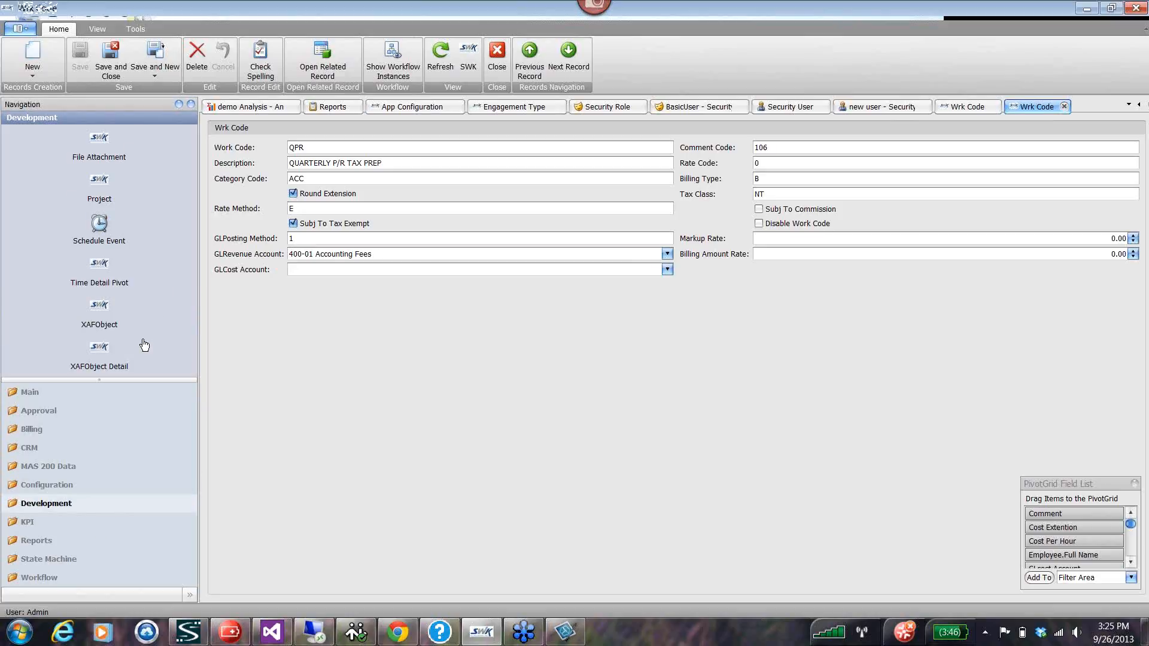
left_click(27, 524)
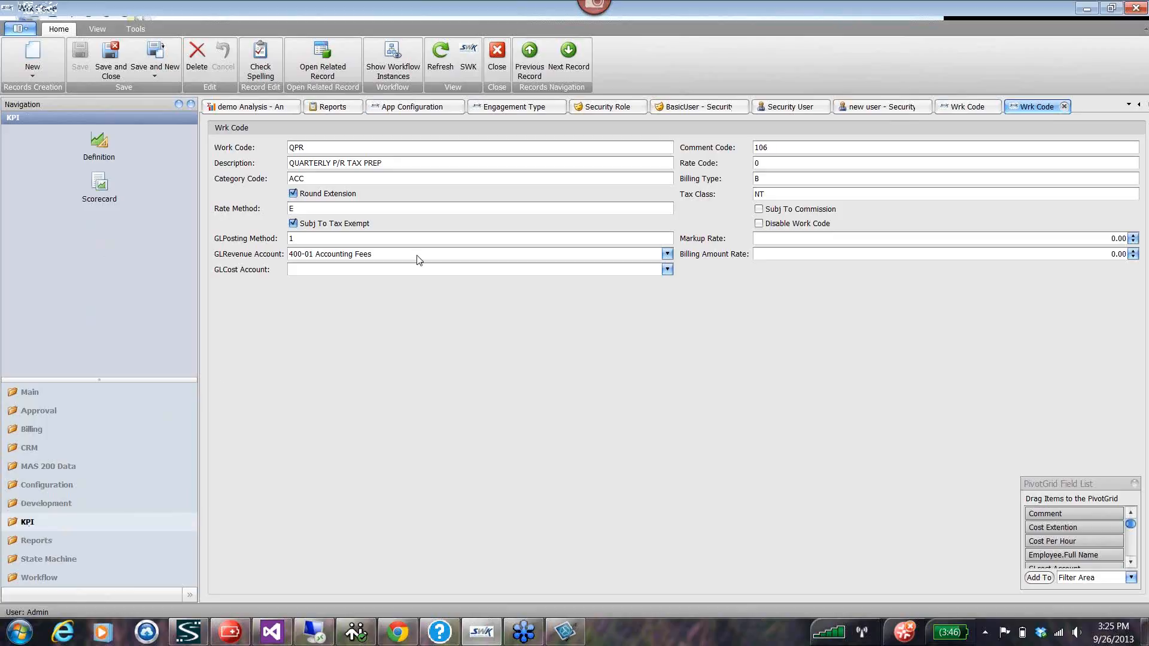
left_click(243, 108)
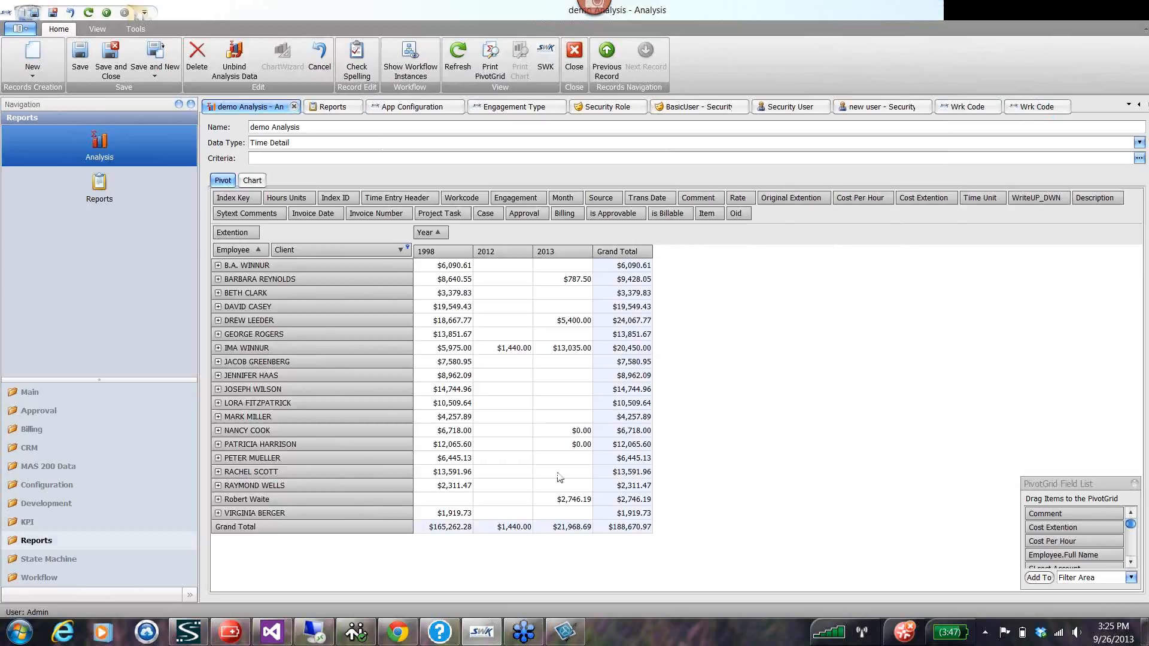
right_click(780, 216)
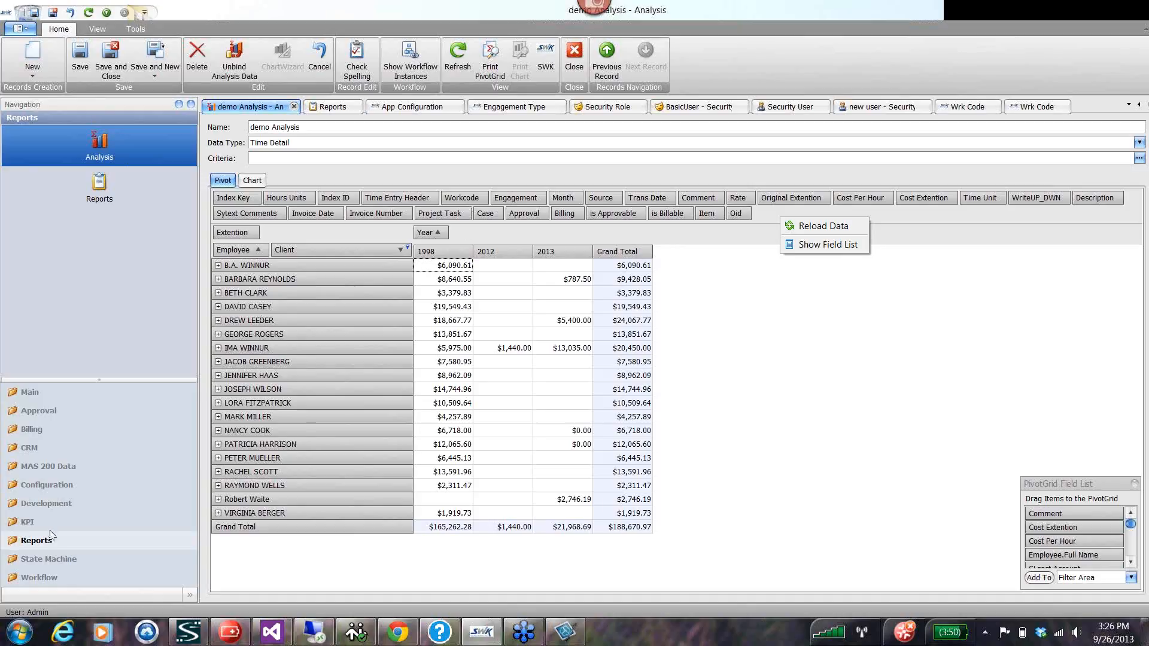
left_click(27, 527)
left_click(27, 524)
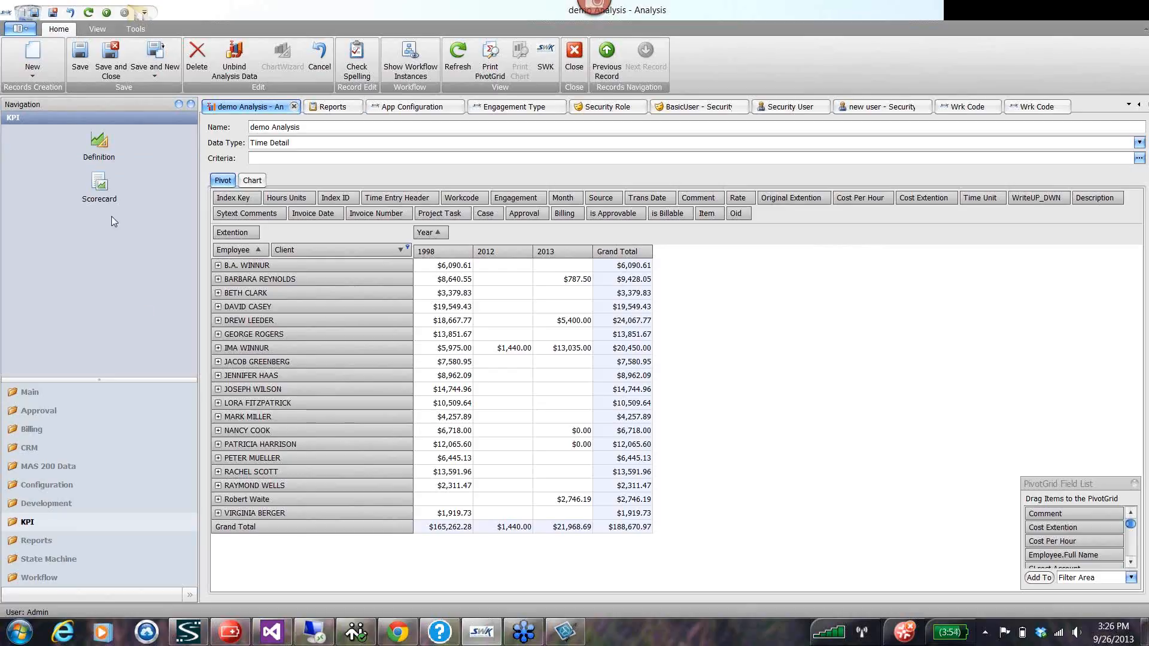
Open the Approval Sign Off report from the saved reports in the Report Designer, examine its layout, and close the designer.
left_click(30, 542)
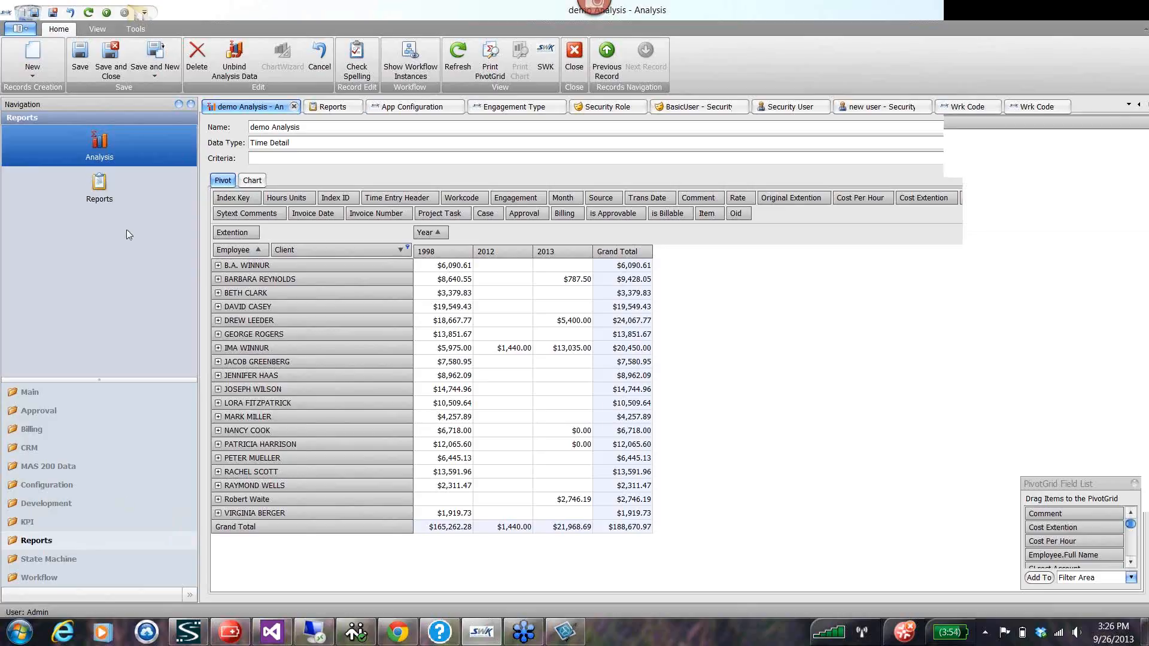
left_click(101, 187)
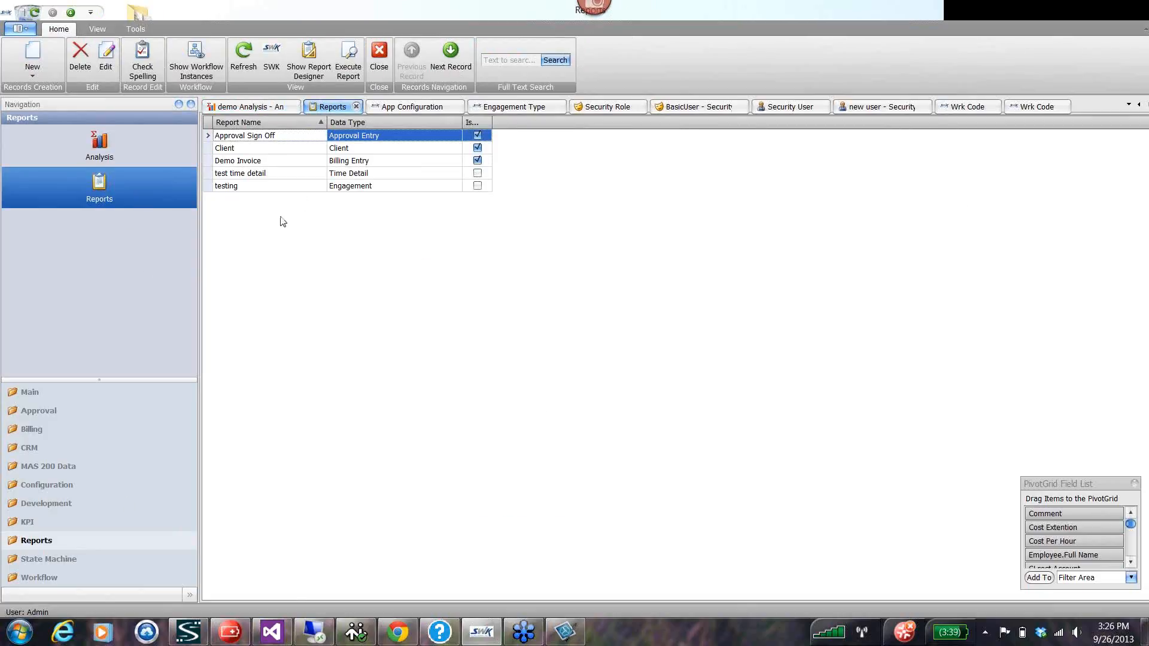
left_click(311, 60)
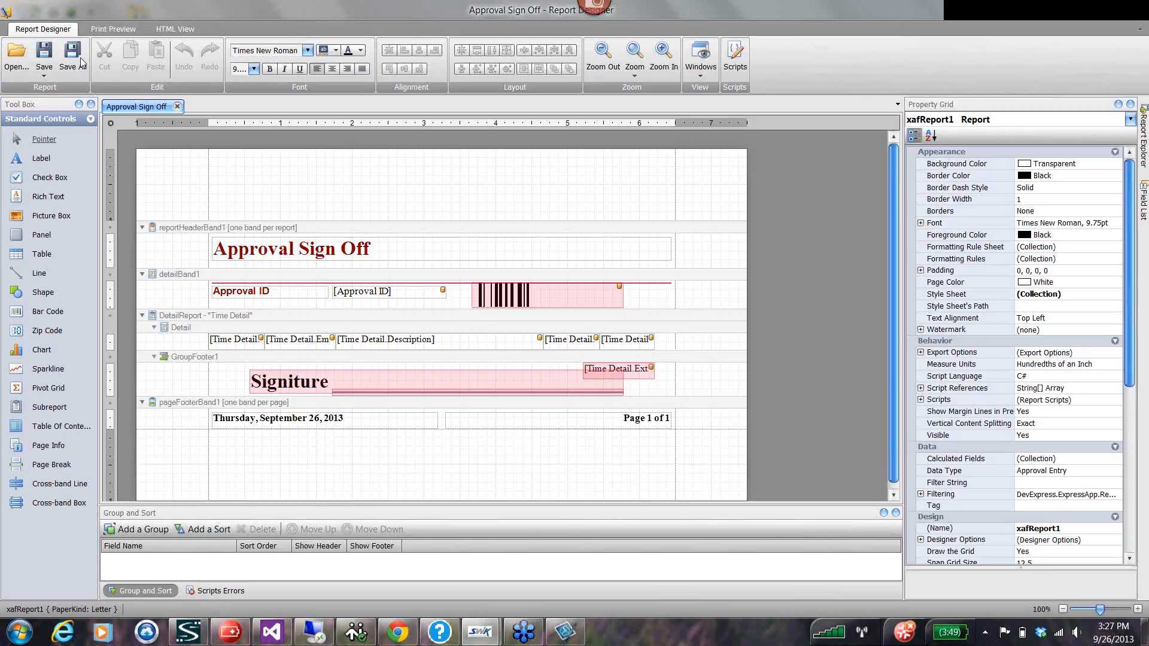
left_click(177, 107)
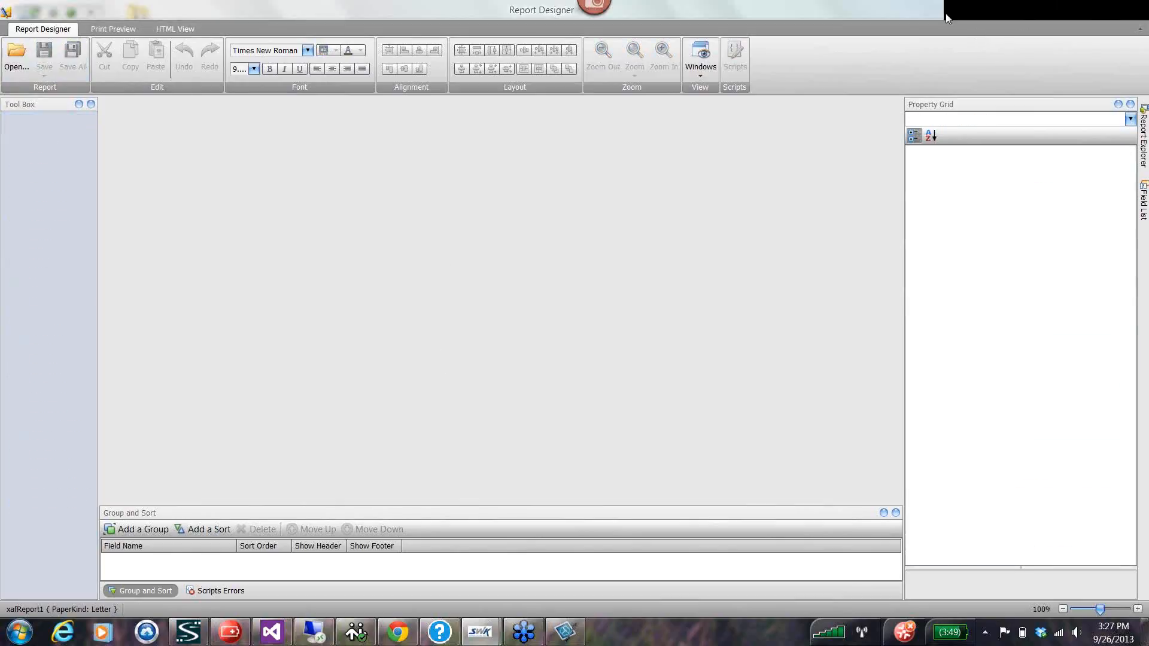
left_click_drag(946, 14, 692, 148)
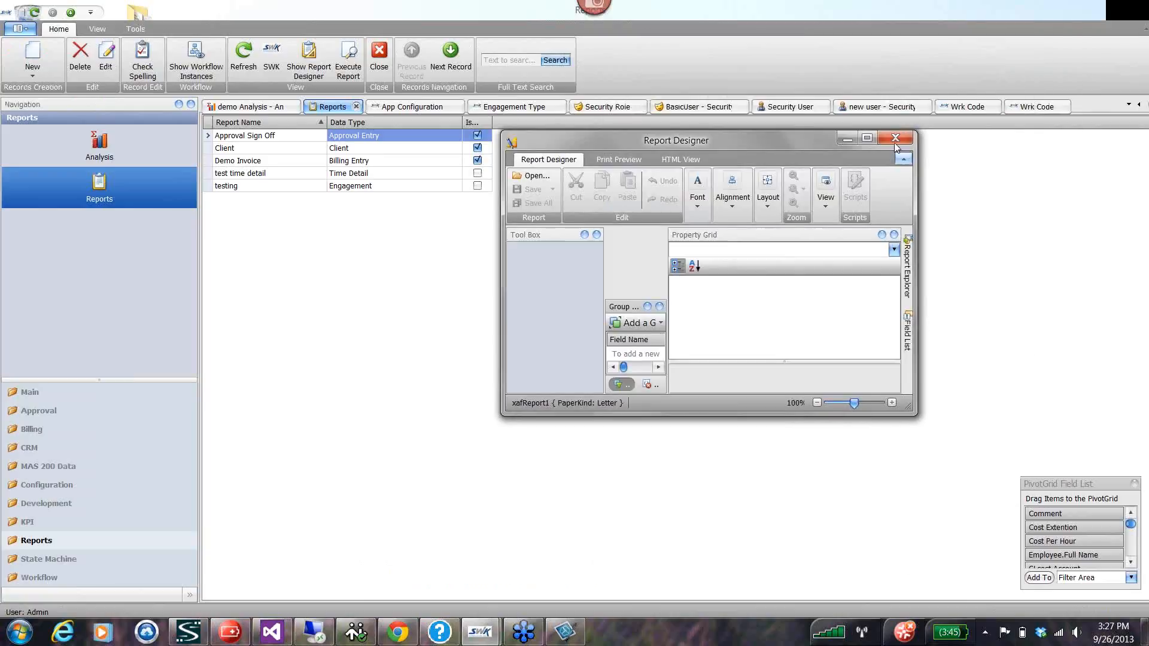
left_click(904, 139)
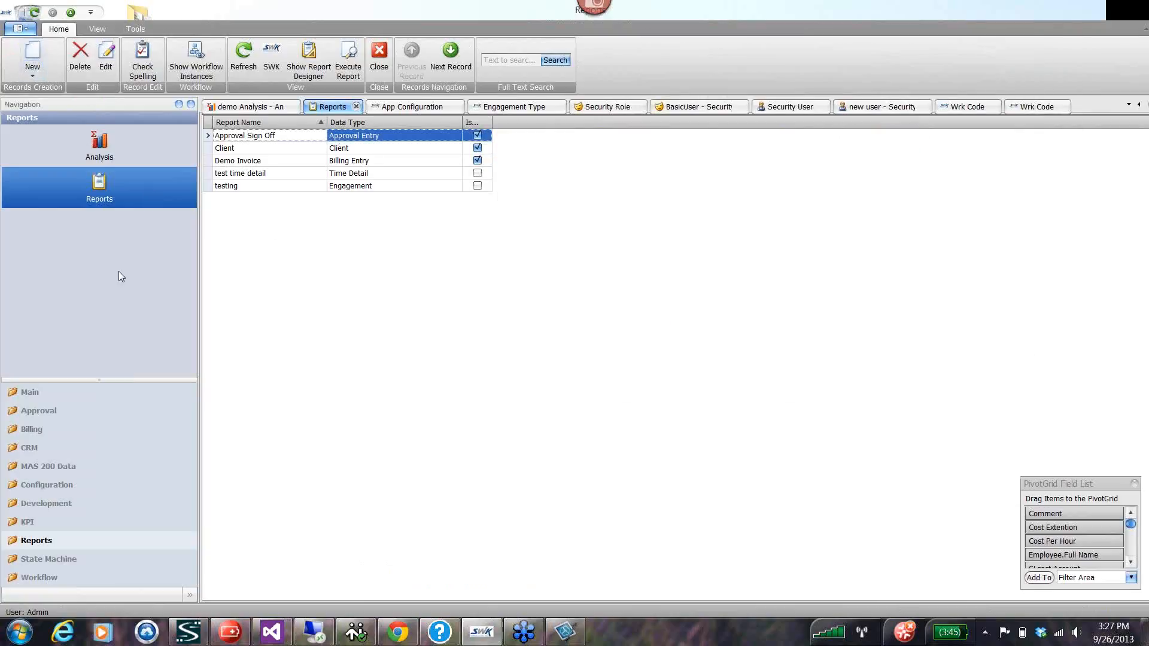
Start a new report named "random report" in the Report Wizard, with Time Detail as its data type.
left_click(32, 52)
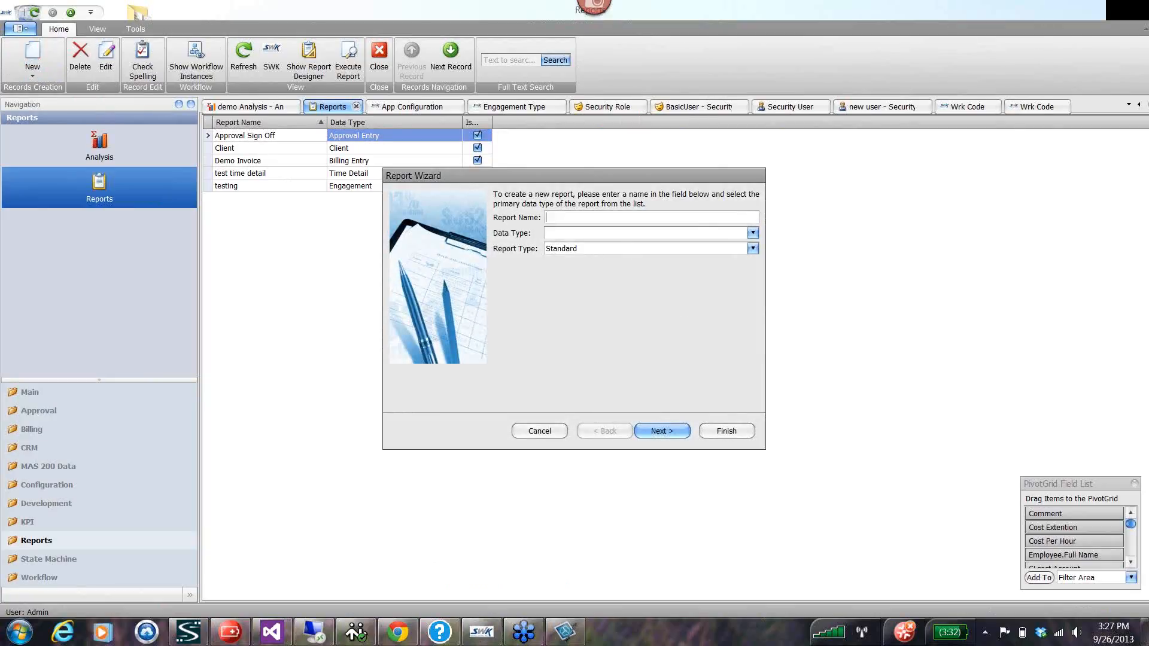
type("om report")
left_click(753, 232)
scroll(605, 313, "down", 2)
scroll(605, 314, "down", 5)
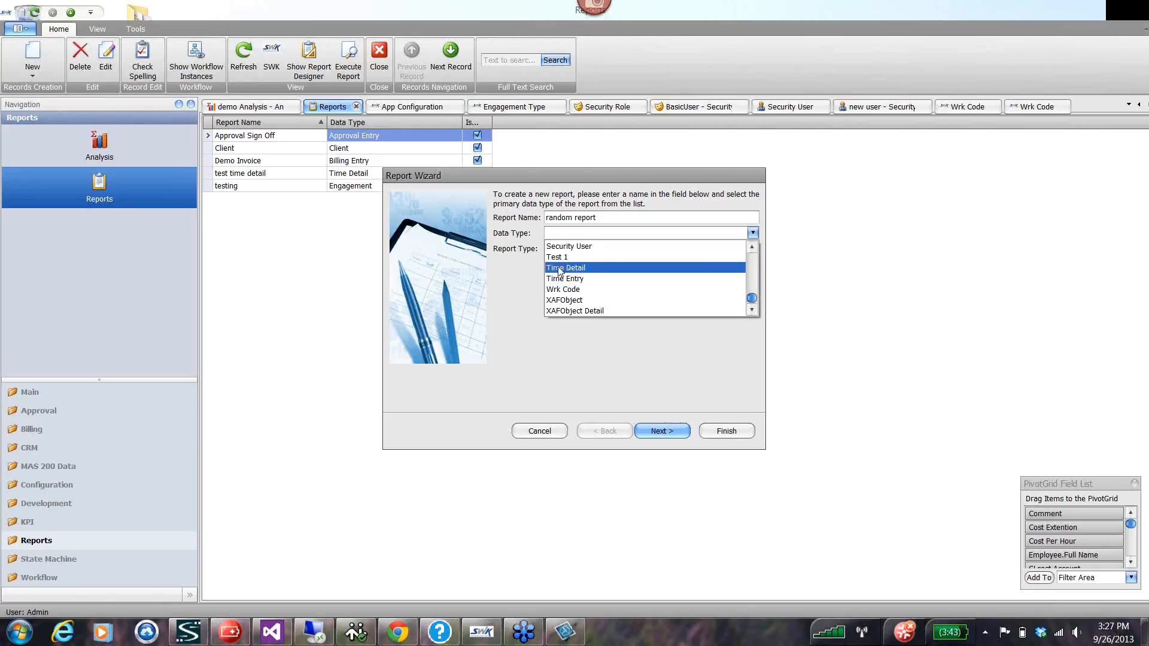
left_click(585, 268)
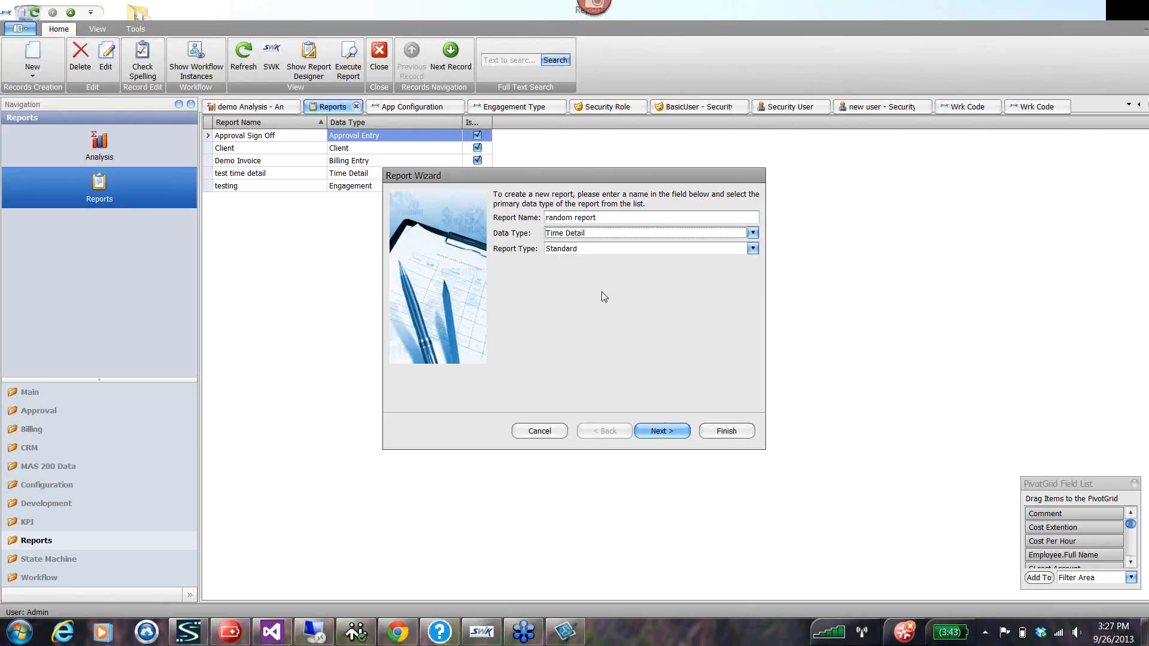
Change the new report's data type to AR_Customer and proceed to the column selection.
left_click(753, 233)
scroll(650, 299, "up", 8)
scroll(651, 299, "up", 3)
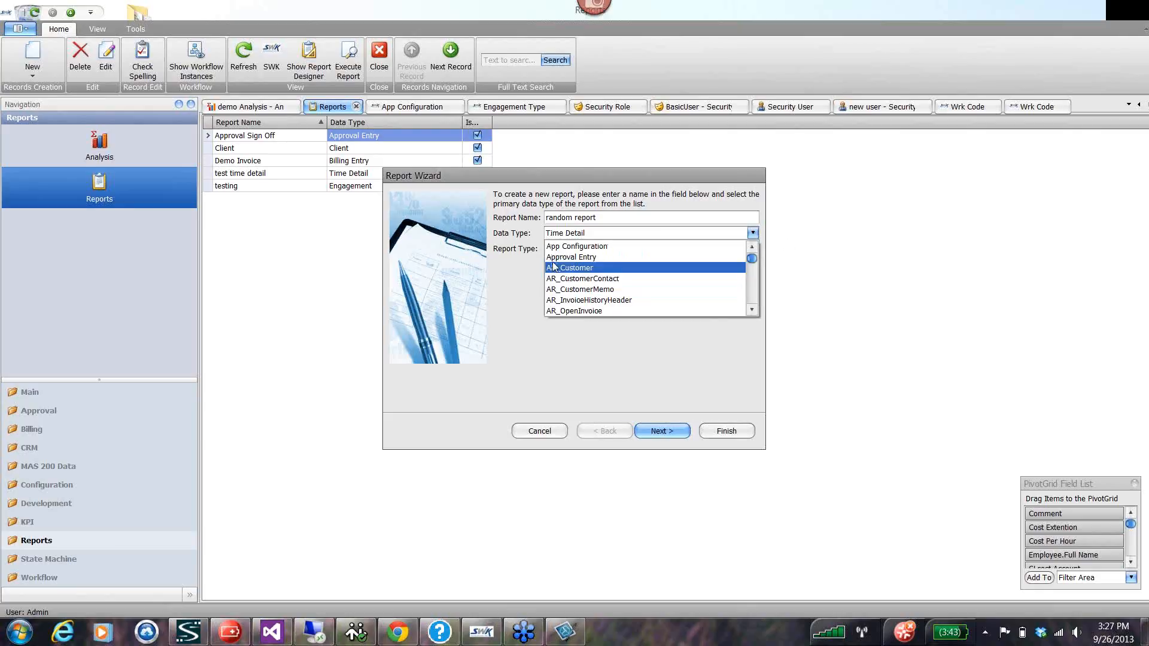
left_click(636, 268)
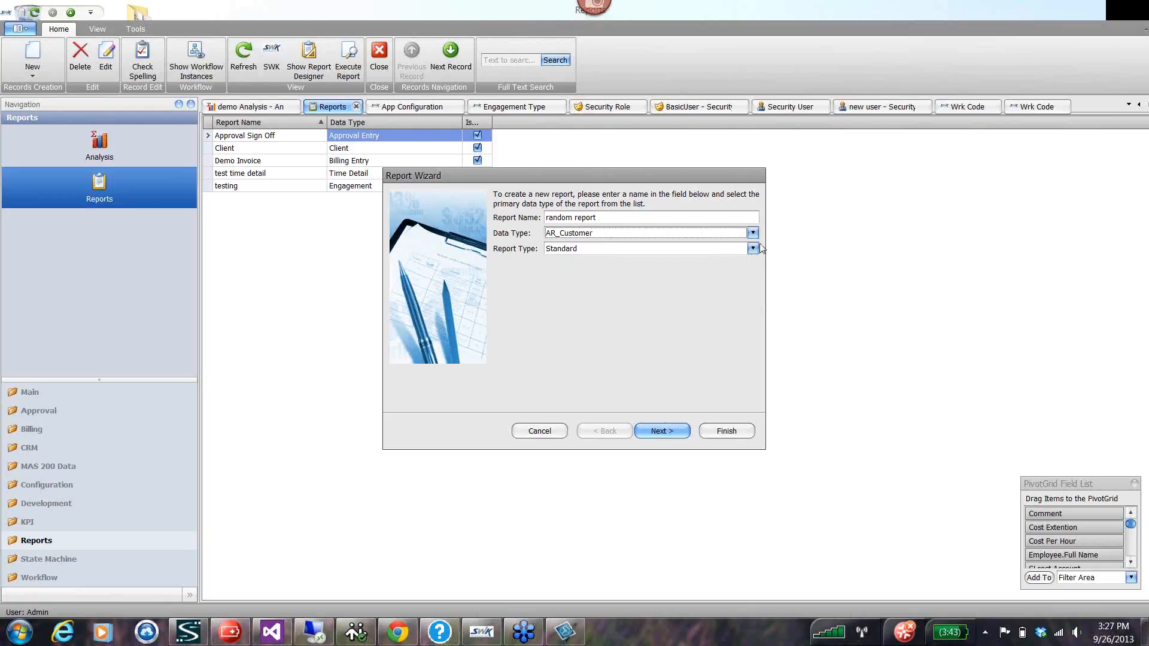
left_click(664, 431)
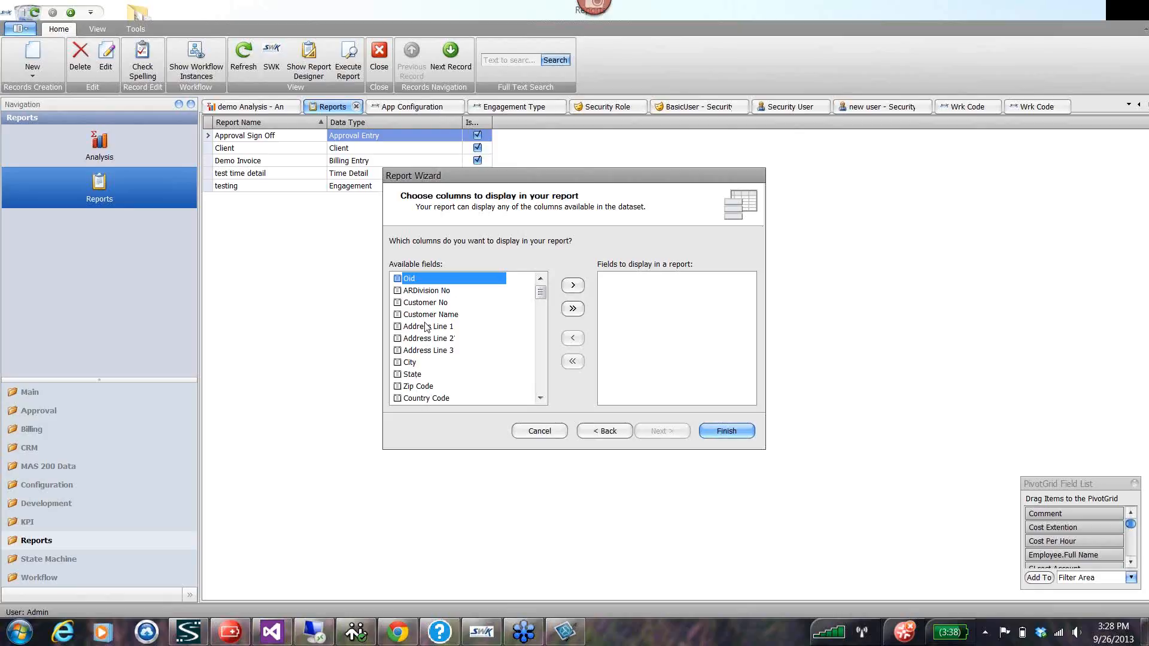
Add Customer No, Customer Name and Telephone No as the columns displayed in the report.
double_click(416, 303)
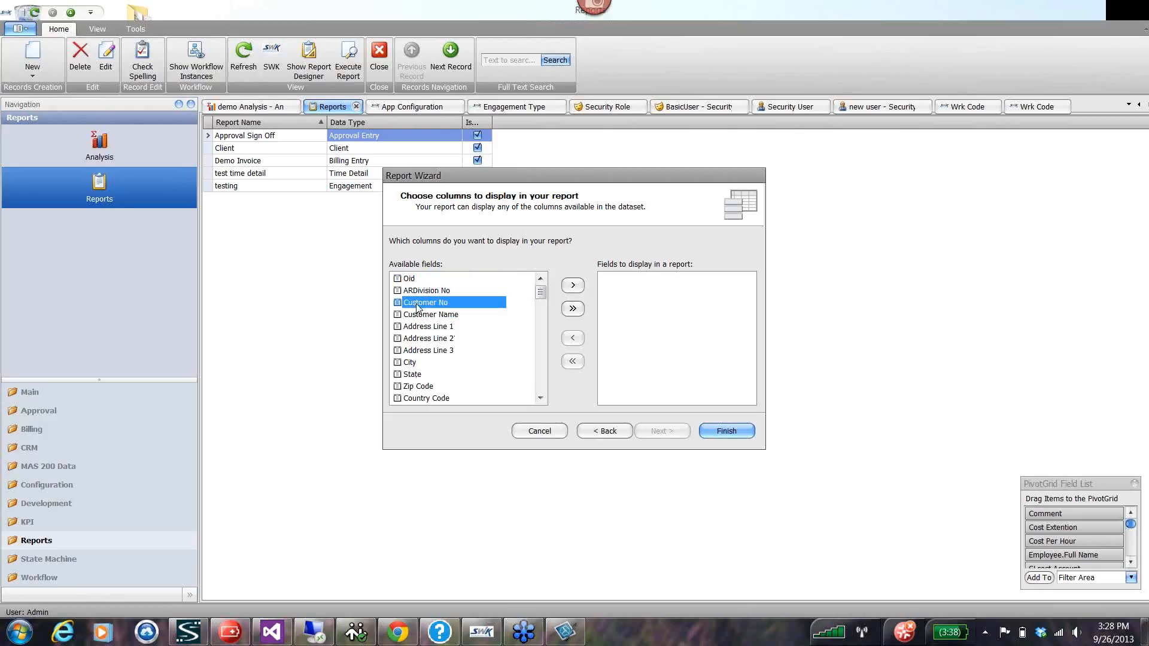
double_click(417, 303)
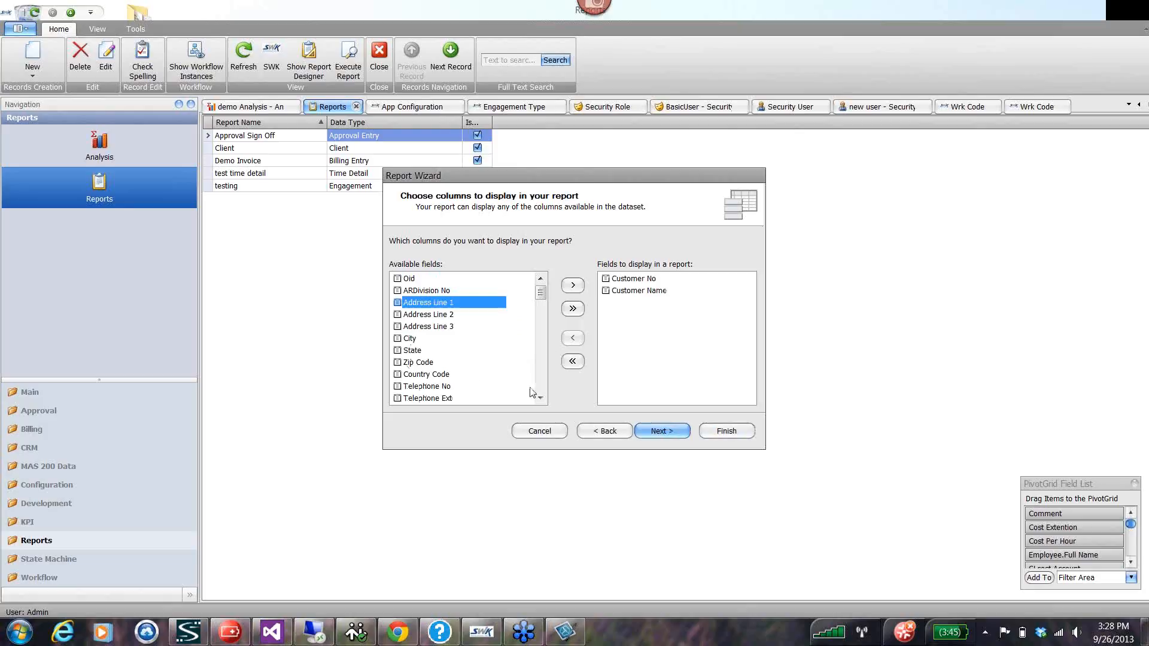
double_click(422, 387)
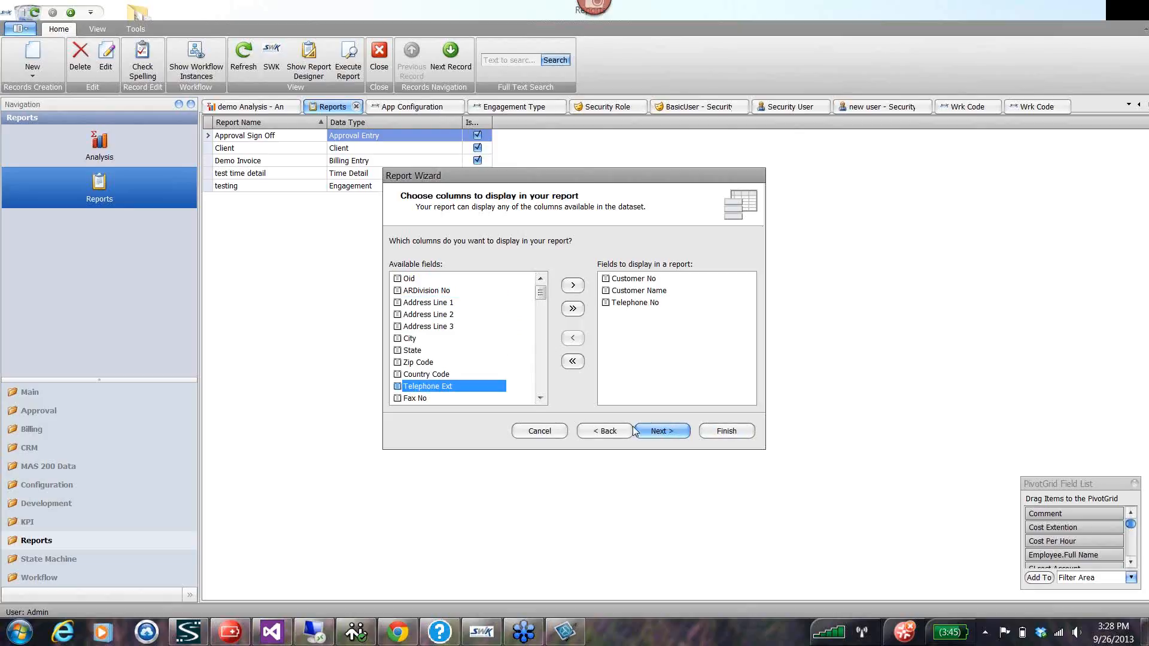
left_click(661, 432)
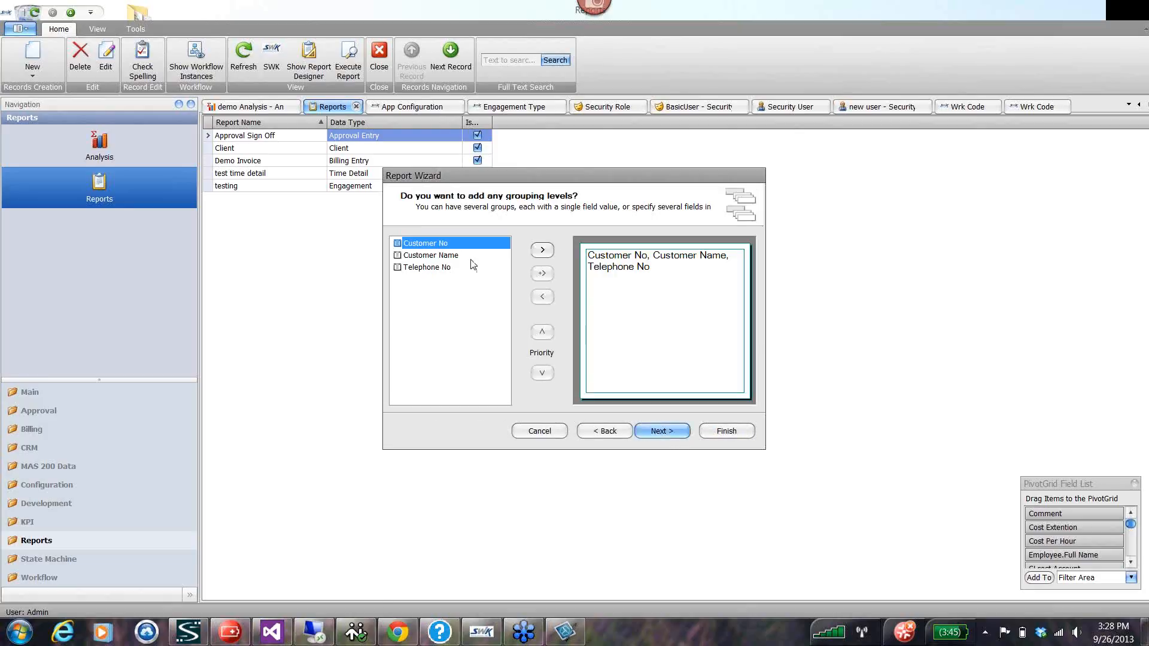
Skip the grouping levels, set the report's orientation to Landscape, and choose the Casual style.
left_click(662, 432)
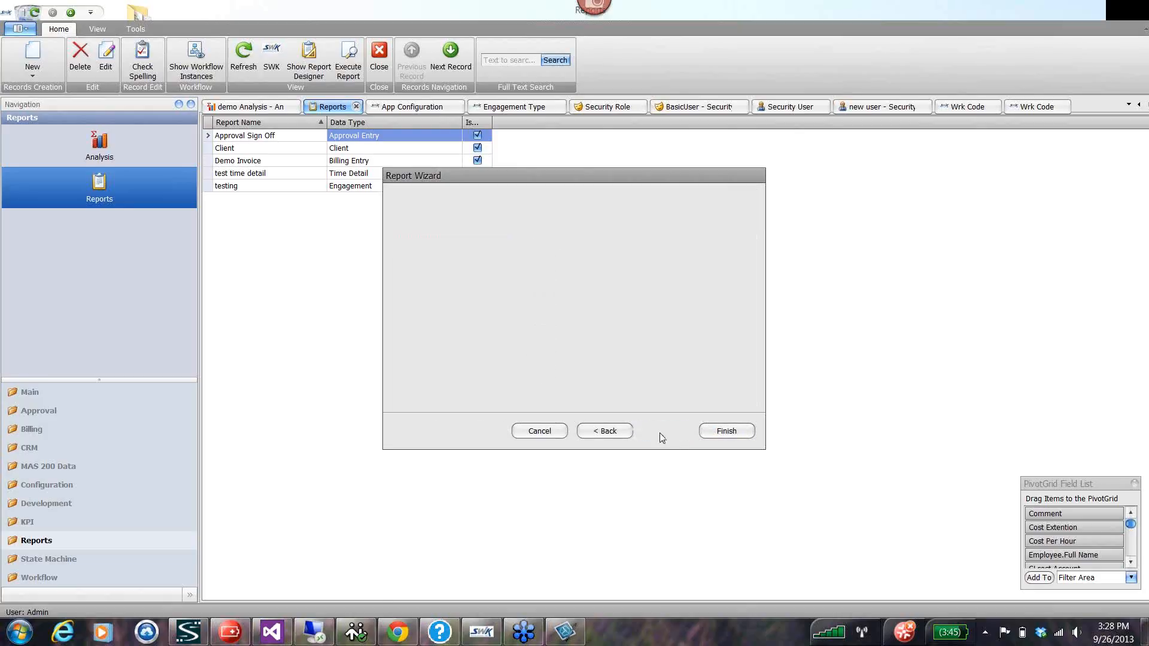
left_click(680, 279)
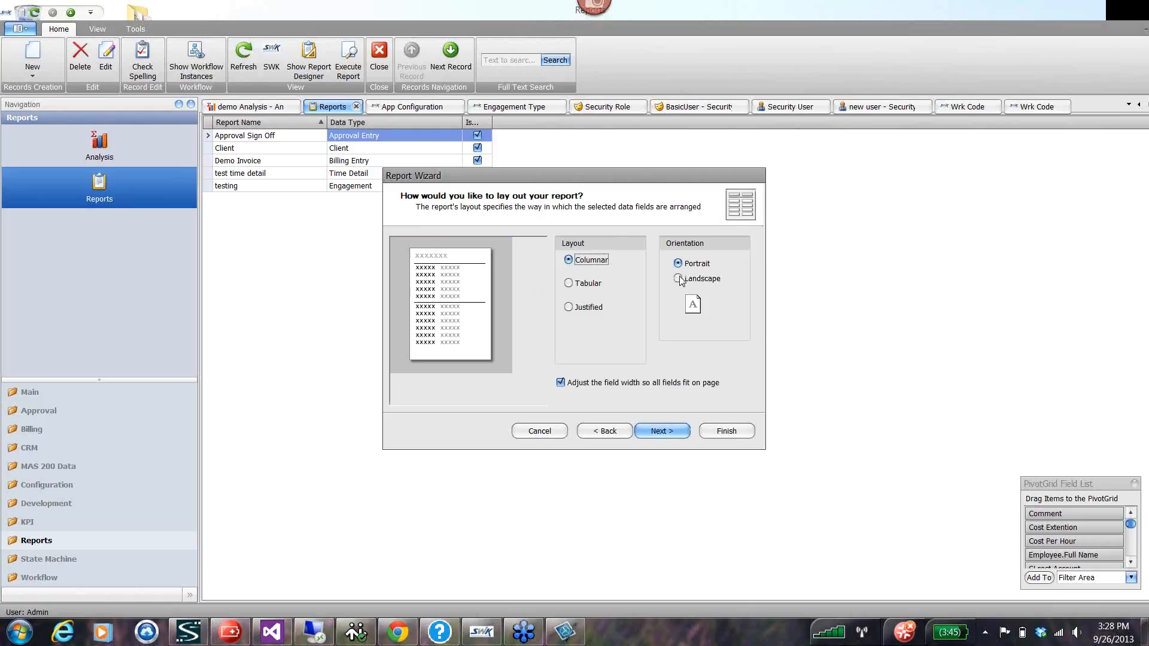
left_click(663, 433)
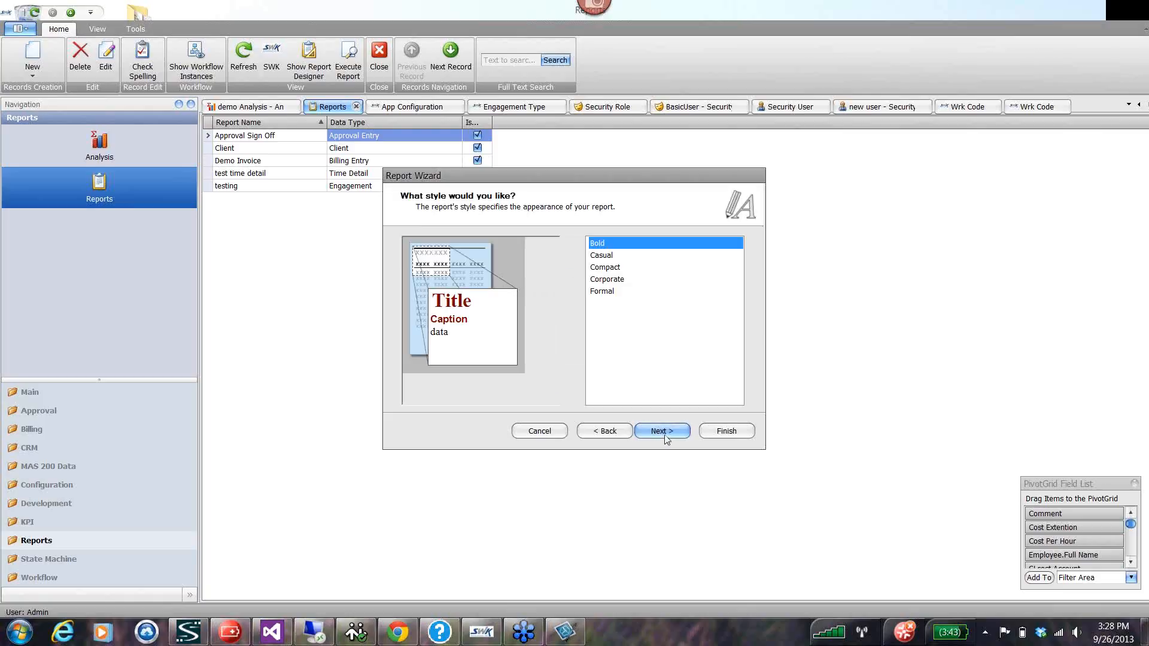
left_click(601, 257)
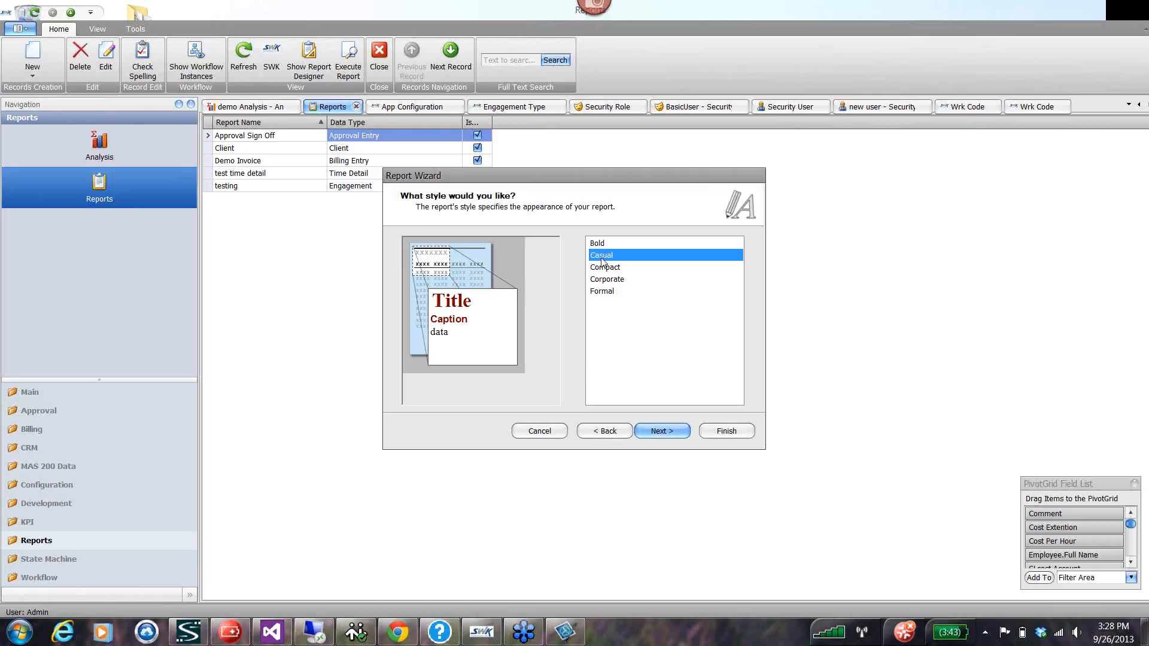
double_click(600, 257)
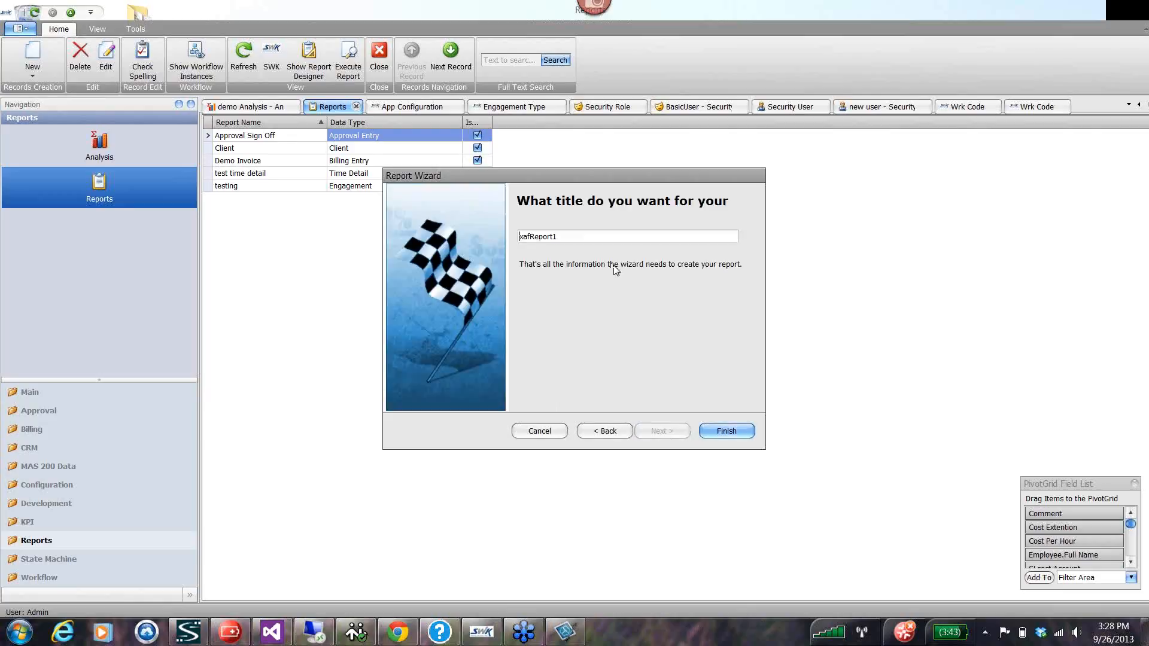
Generate the report with the title "Random report" and extend its detail band downward in the maximized designer.
double_click(559, 235)
type("Random r")
left_click(736, 431)
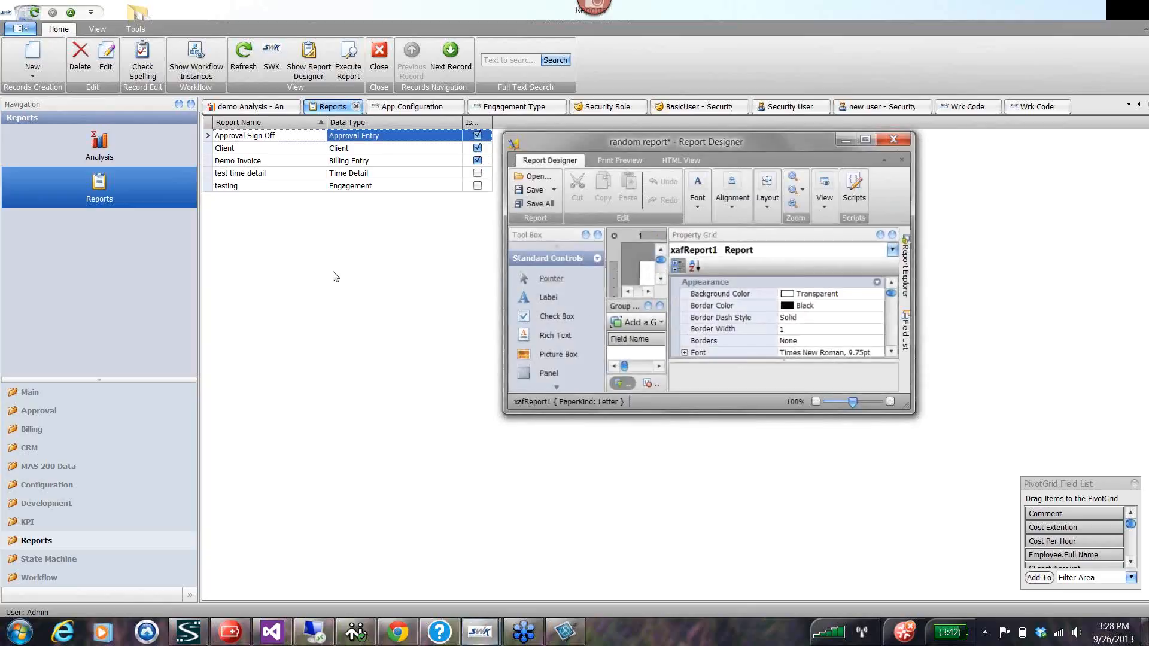
left_click(869, 139)
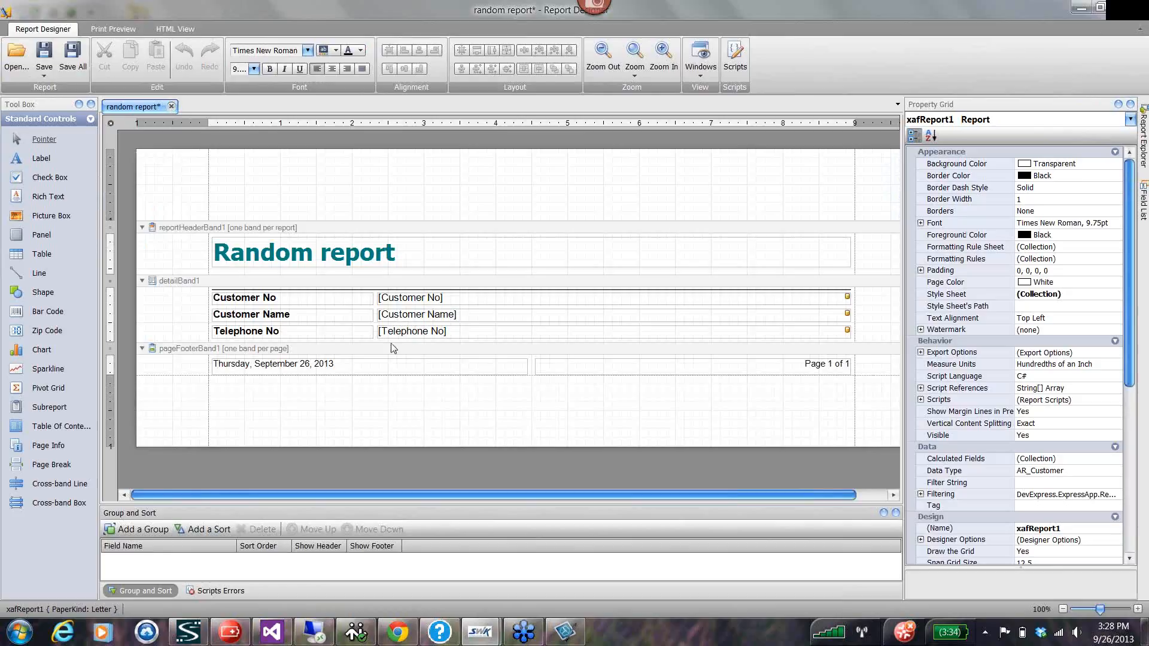
left_click_drag(390, 344, 394, 393)
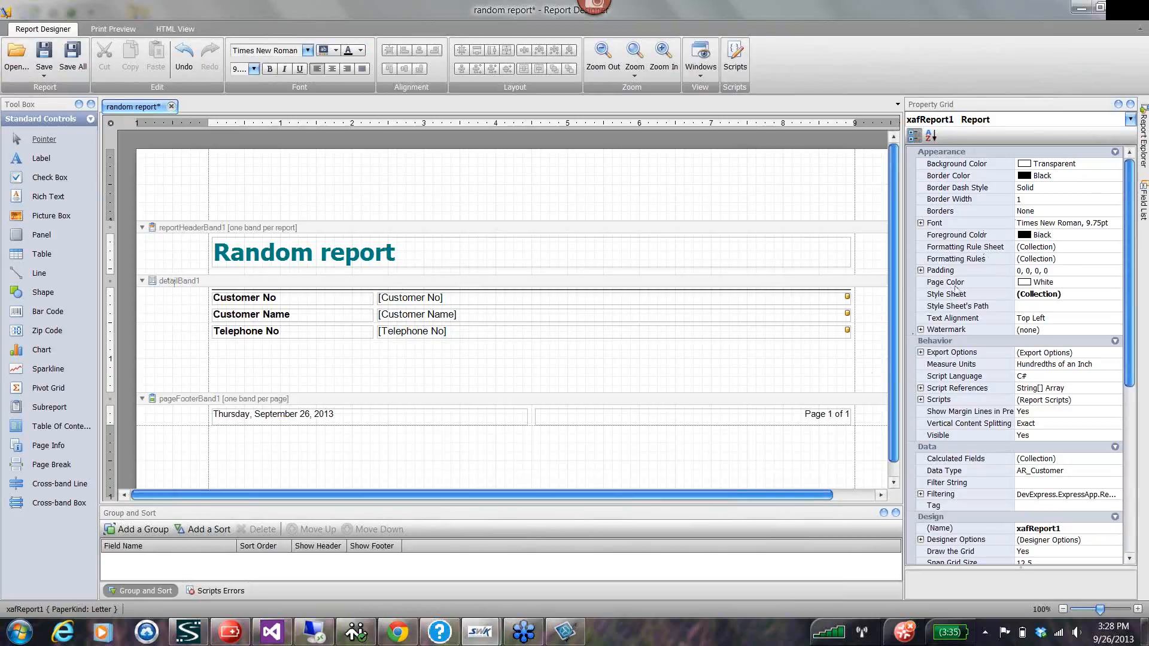
Examine the fields available under AR_Customer in the report's field list.
mouse_move(1144, 202)
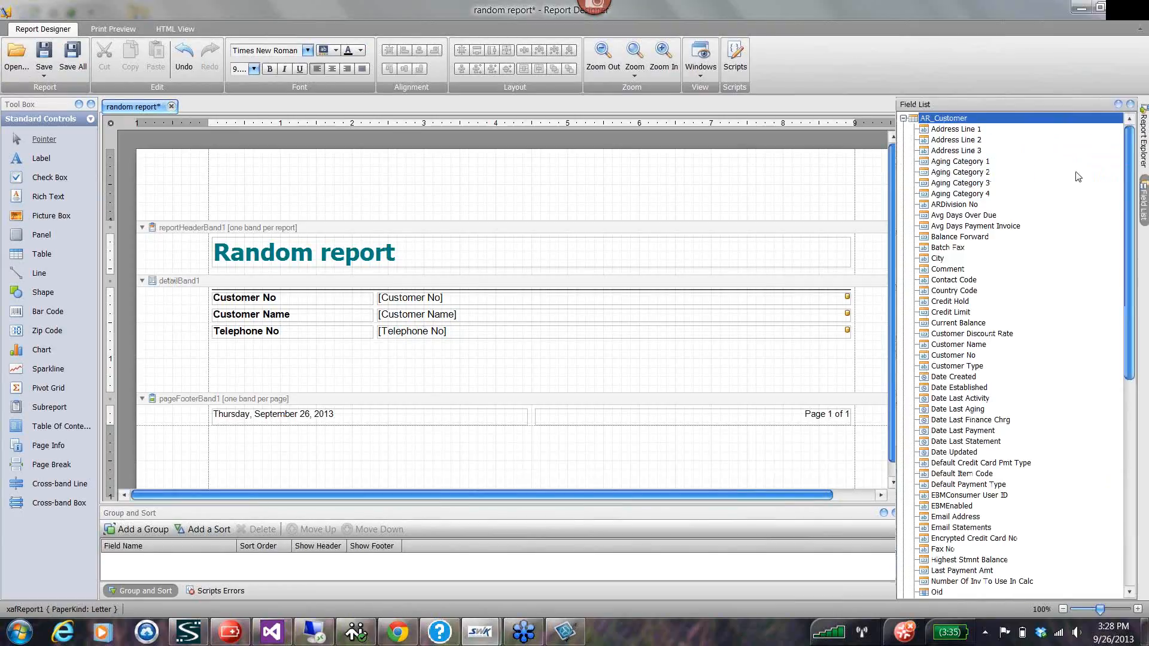
left_click(903, 119)
left_click(904, 119)
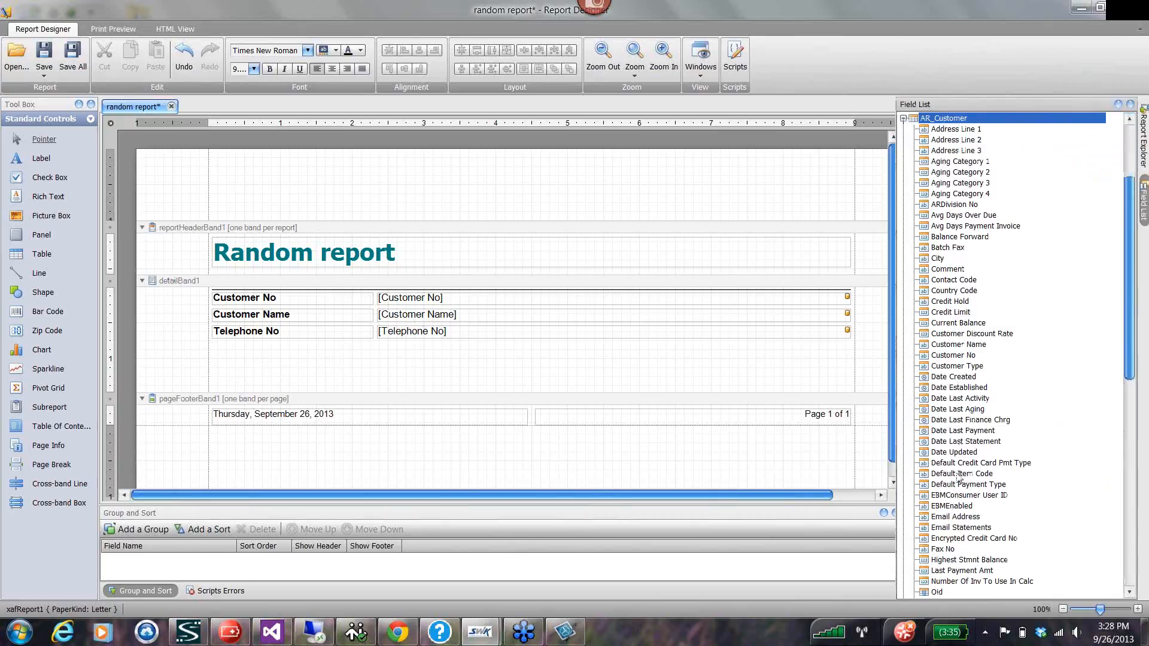
scroll(962, 480, "down", 3)
scroll(962, 481, "down", 9)
scroll(970, 482, "up", 3)
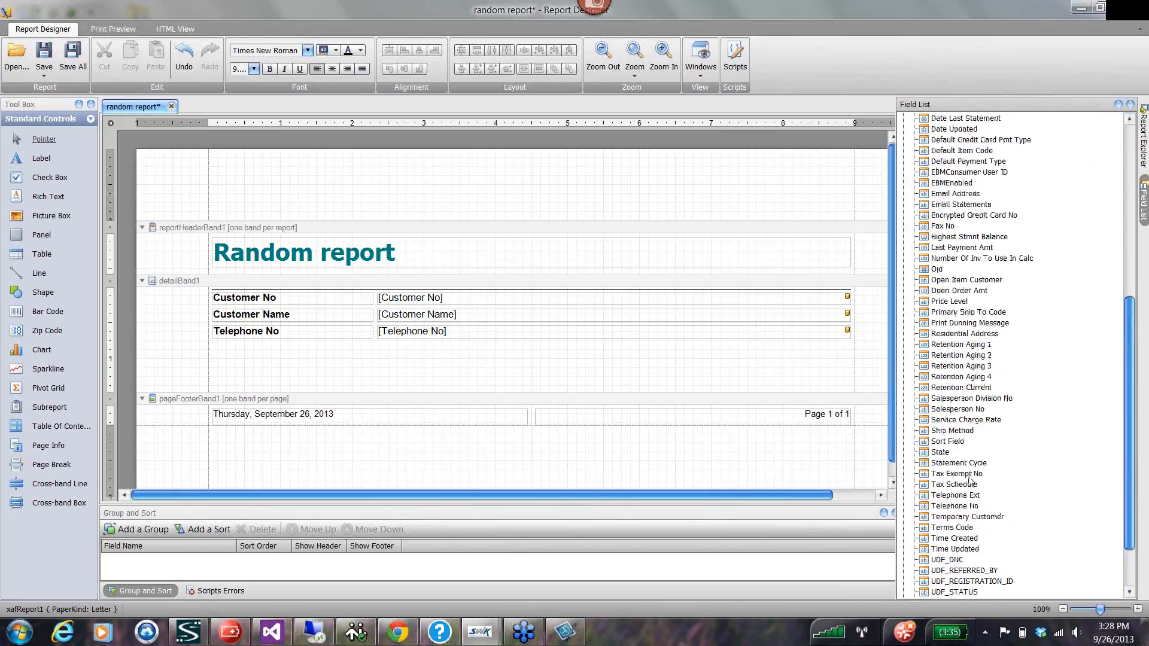
scroll(971, 481, "up", 9)
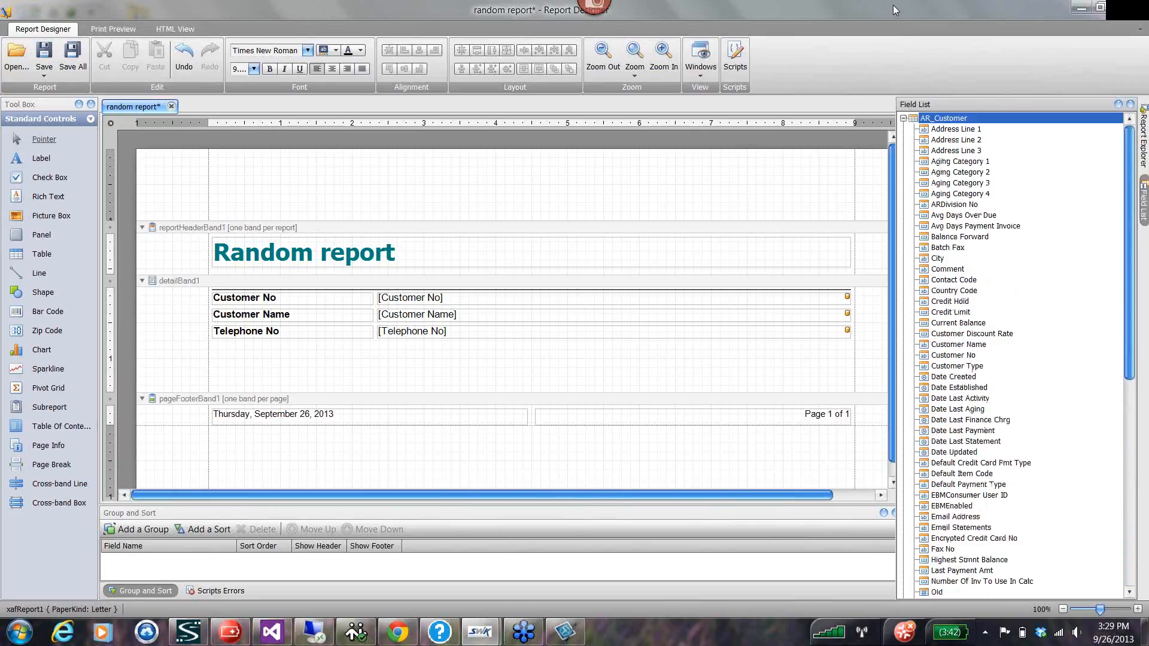
left_click(903, 118)
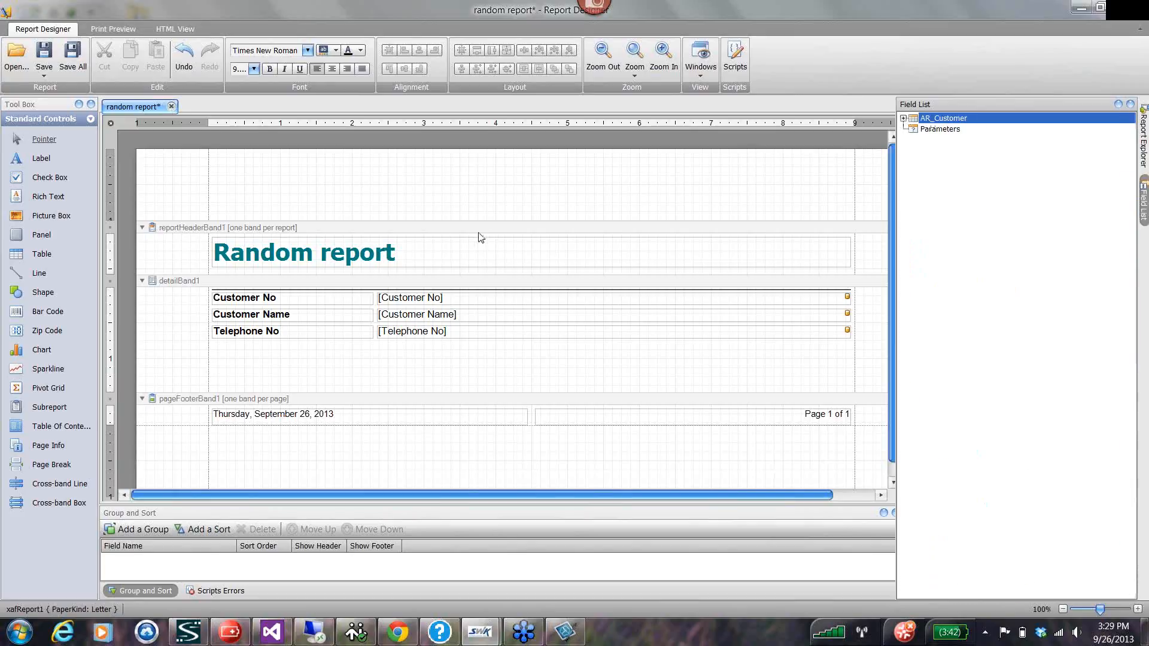
Close the random report's designer without saving the changes.
left_click(489, 203)
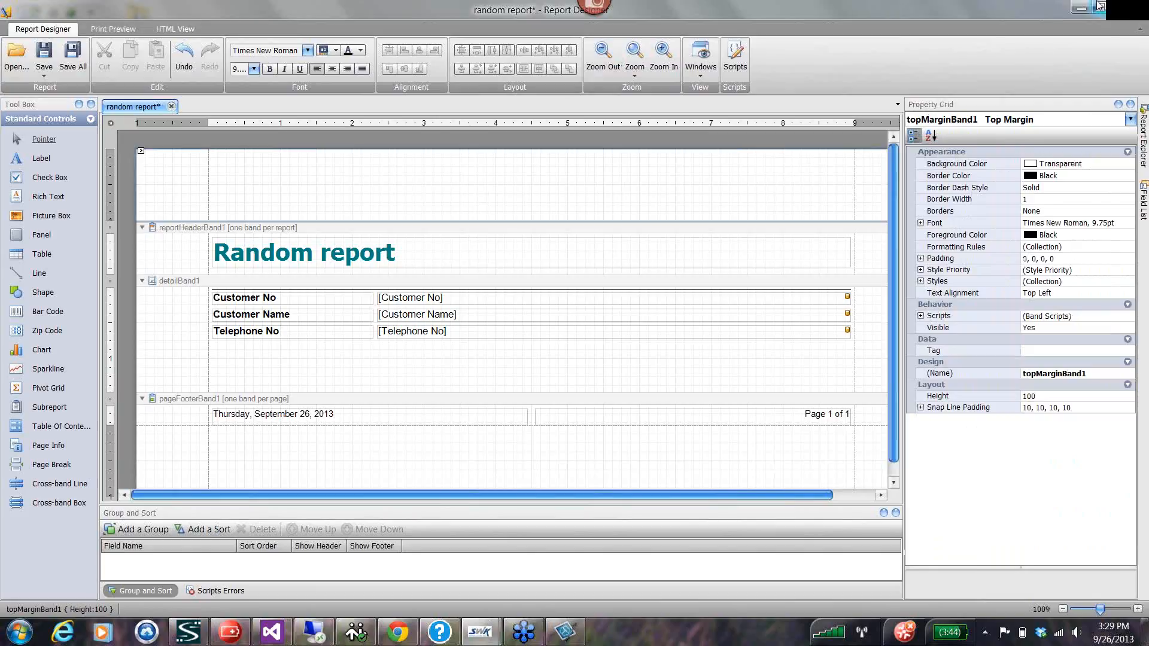
left_click(1138, 10)
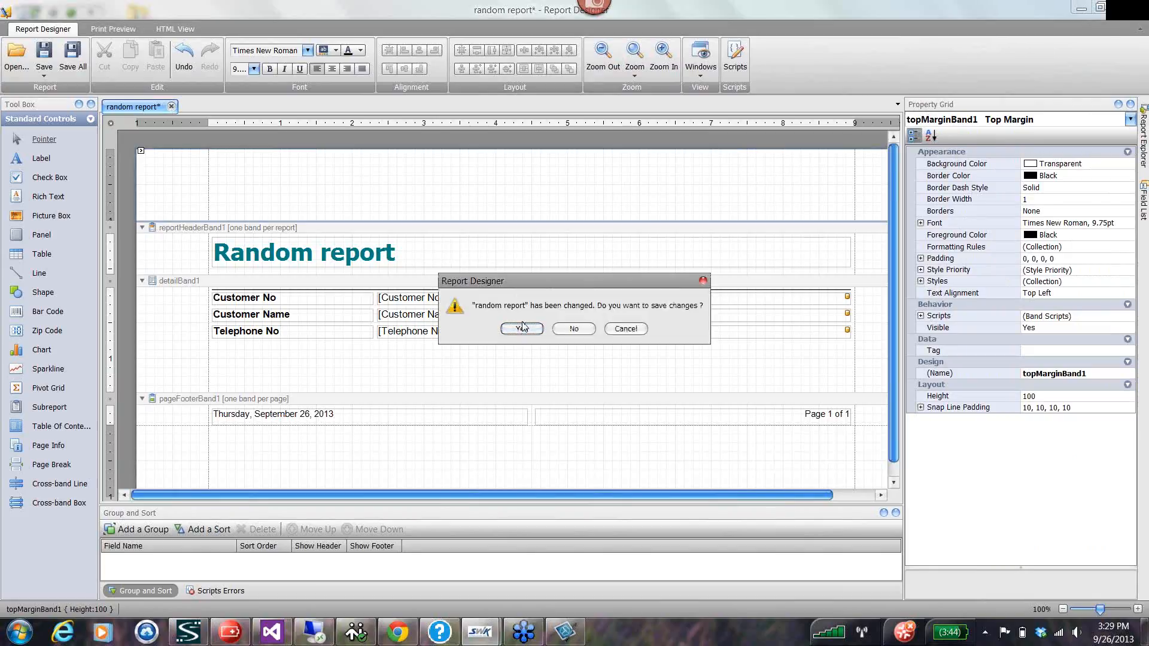
left_click(573, 330)
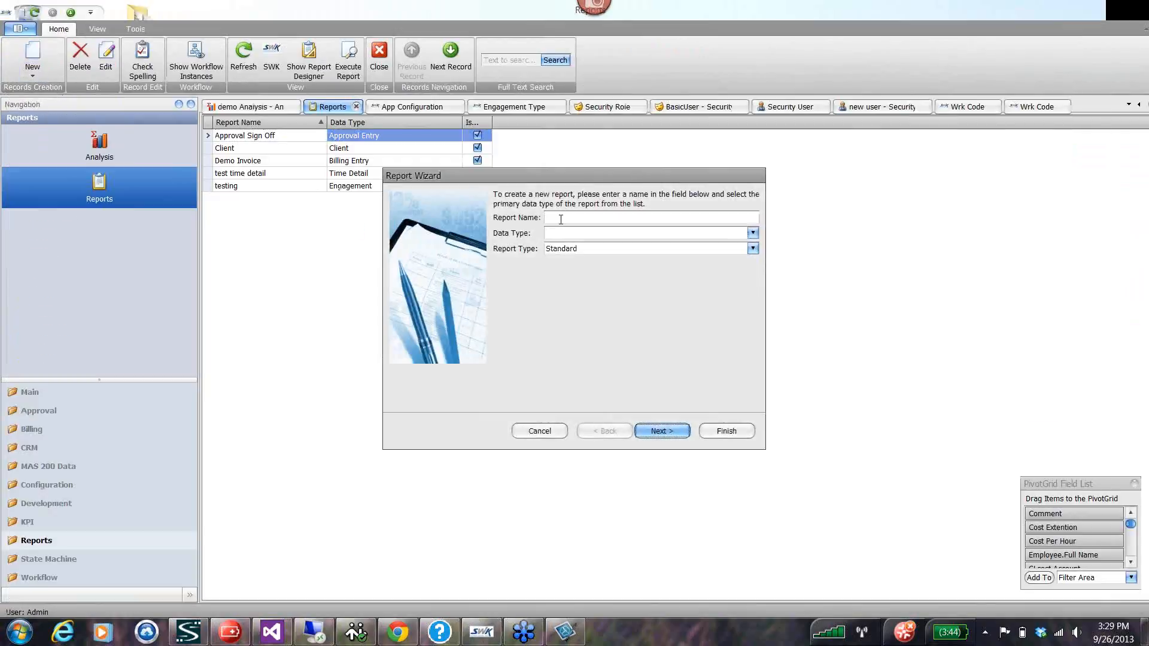
Start a new report named "Client 2" in the Report Wizard, with Client as its data type.
left_click(561, 219)
type("Client 2")
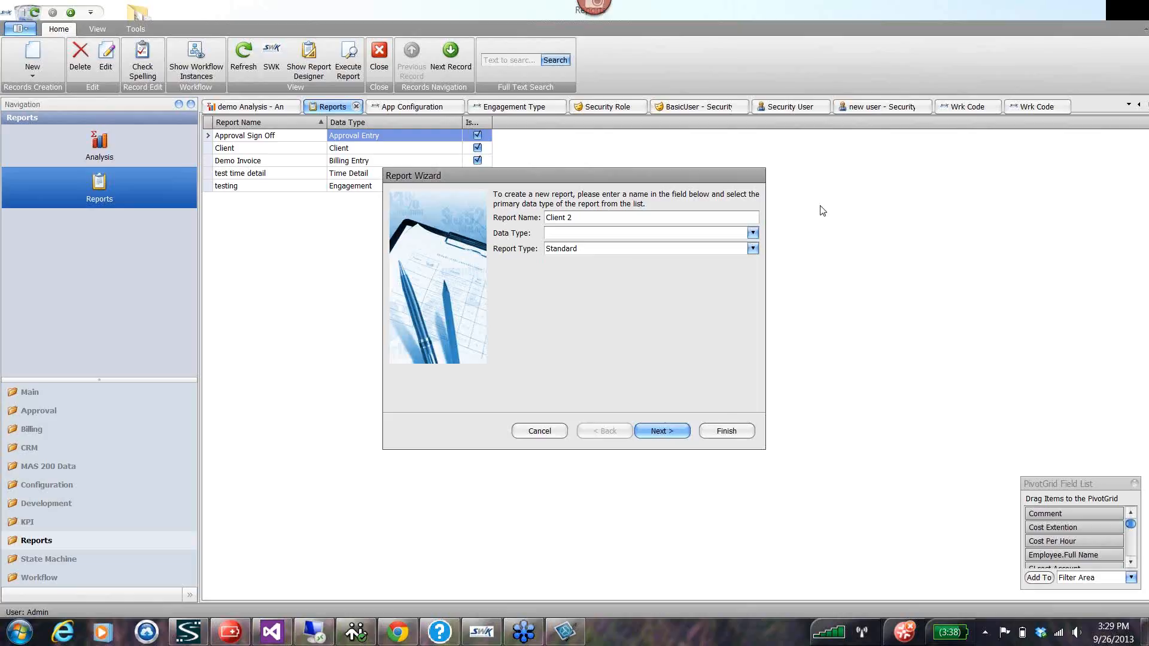
left_click(753, 233)
scroll(628, 301, "down", 3)
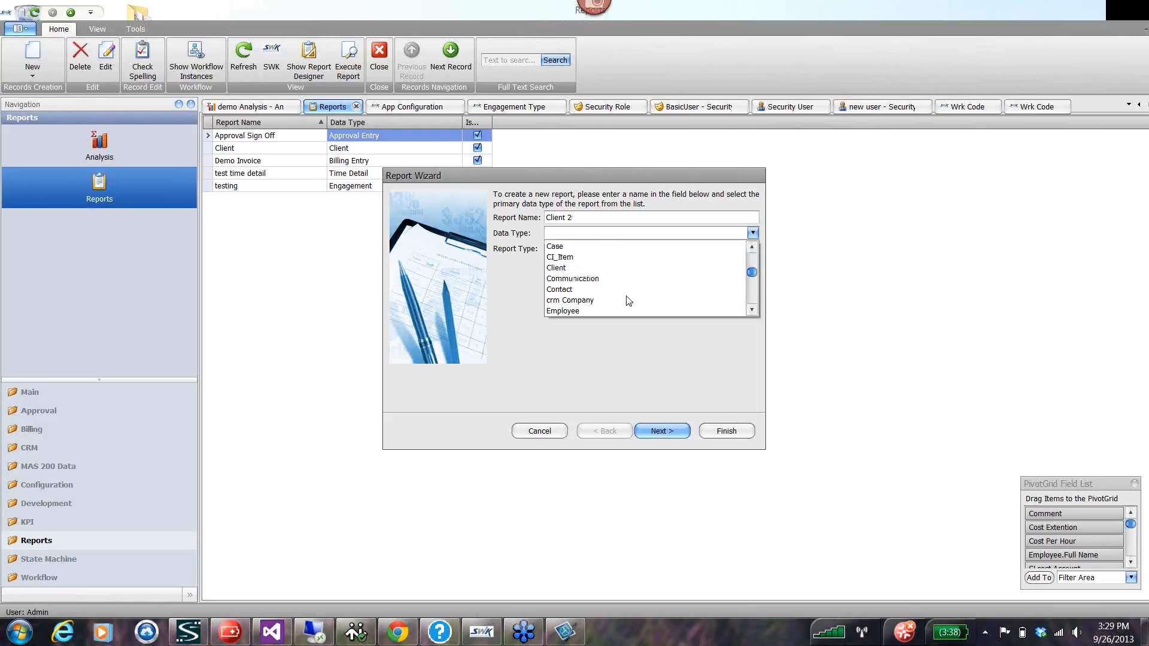
scroll(616, 295, "up", 1)
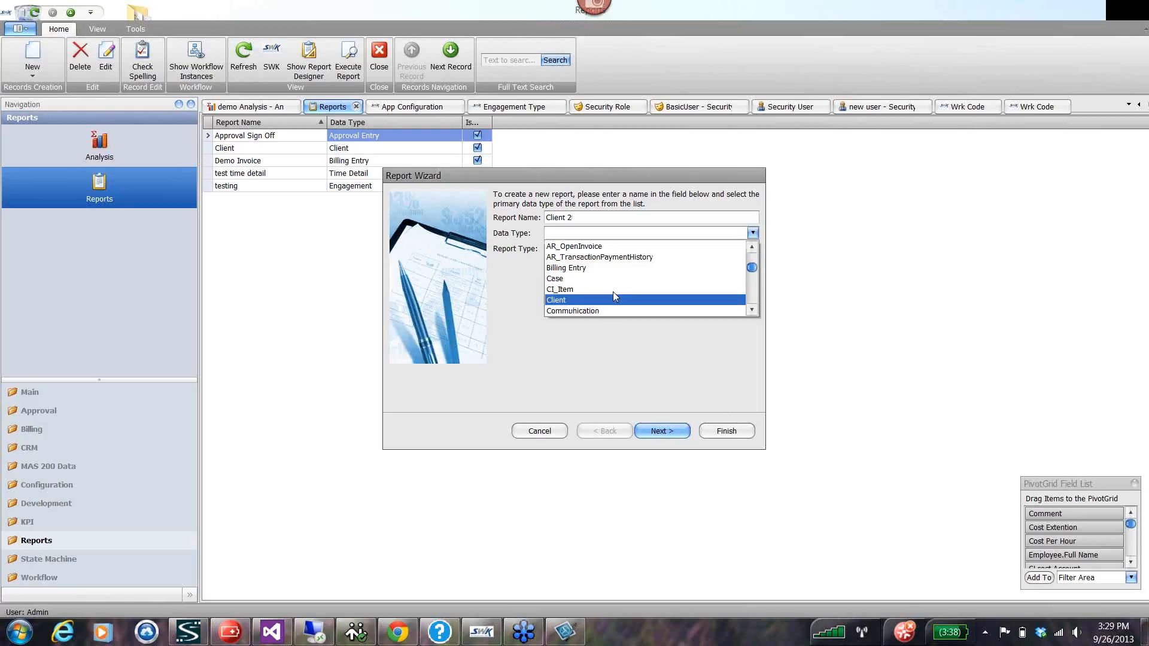
left_click(557, 301)
left_click(653, 434)
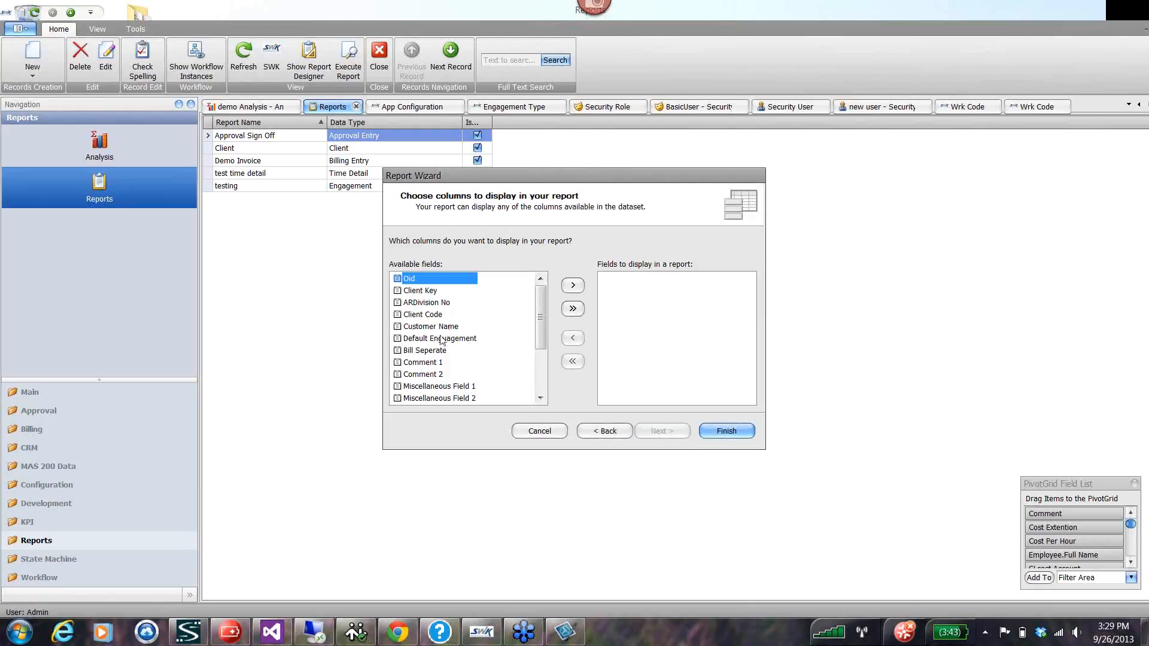
Generate the Client 2 report with only the Customer Name column, no grouping, Landscape orientation and the Bold style.
double_click(417, 326)
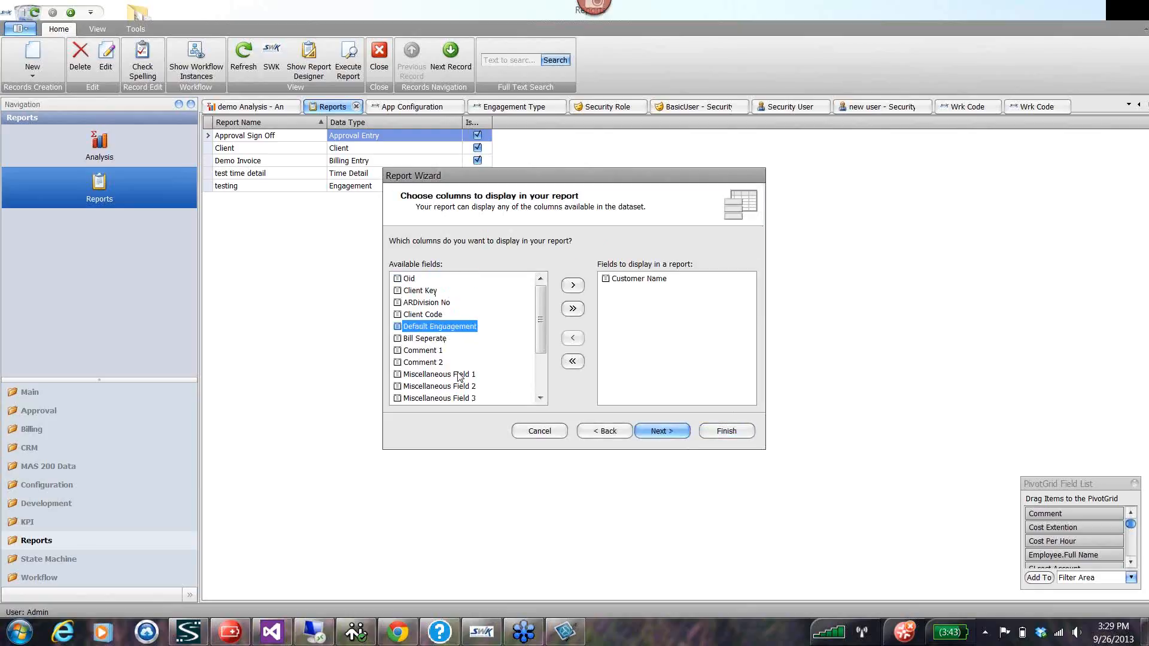
left_click(662, 433)
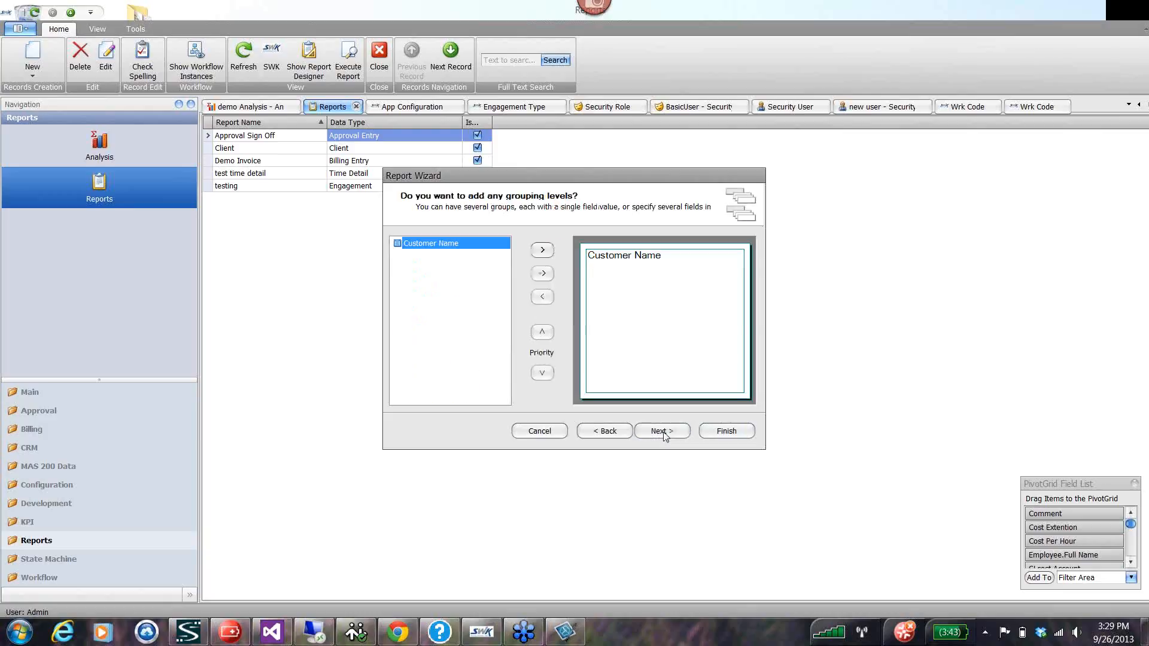
left_click(662, 431)
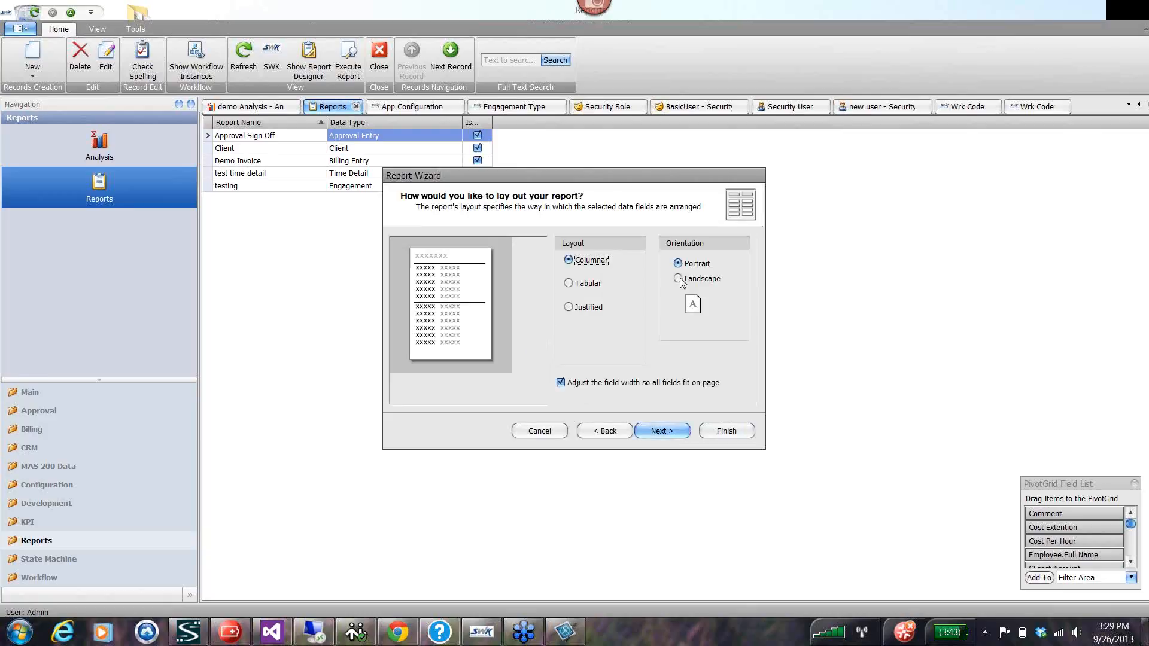
left_click(679, 278)
left_click(663, 432)
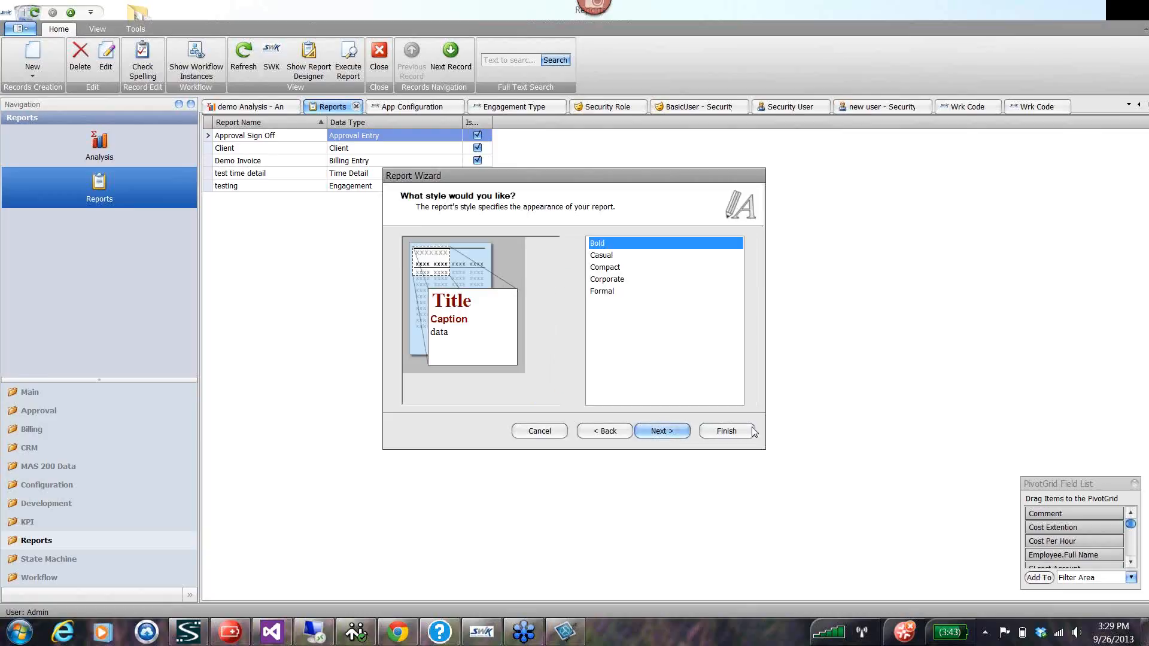
left_click(662, 432)
left_click(738, 431)
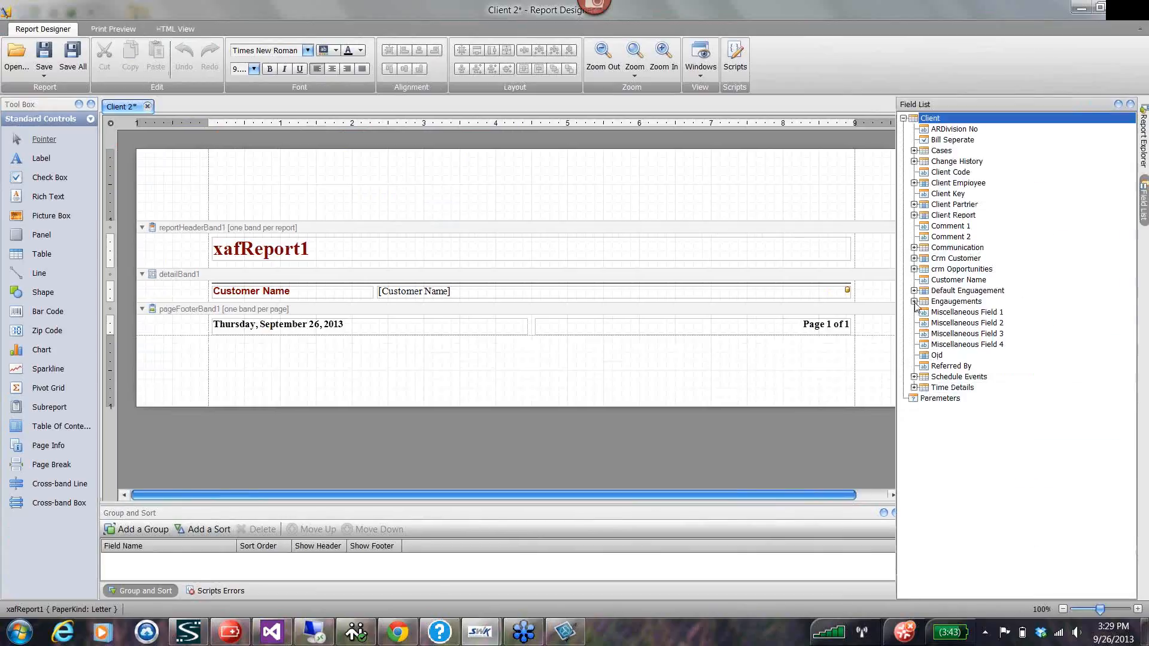
Insert a detail report bound to the Engaugements collection under the customer name detail band.
left_click(915, 302)
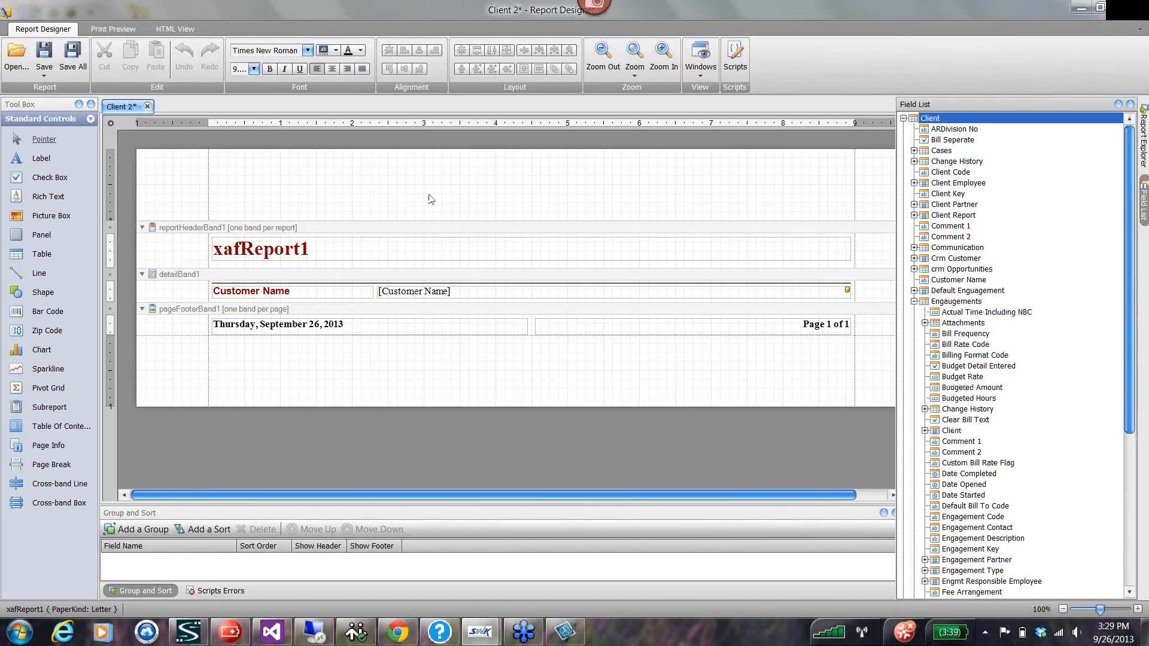
right_click(170, 296)
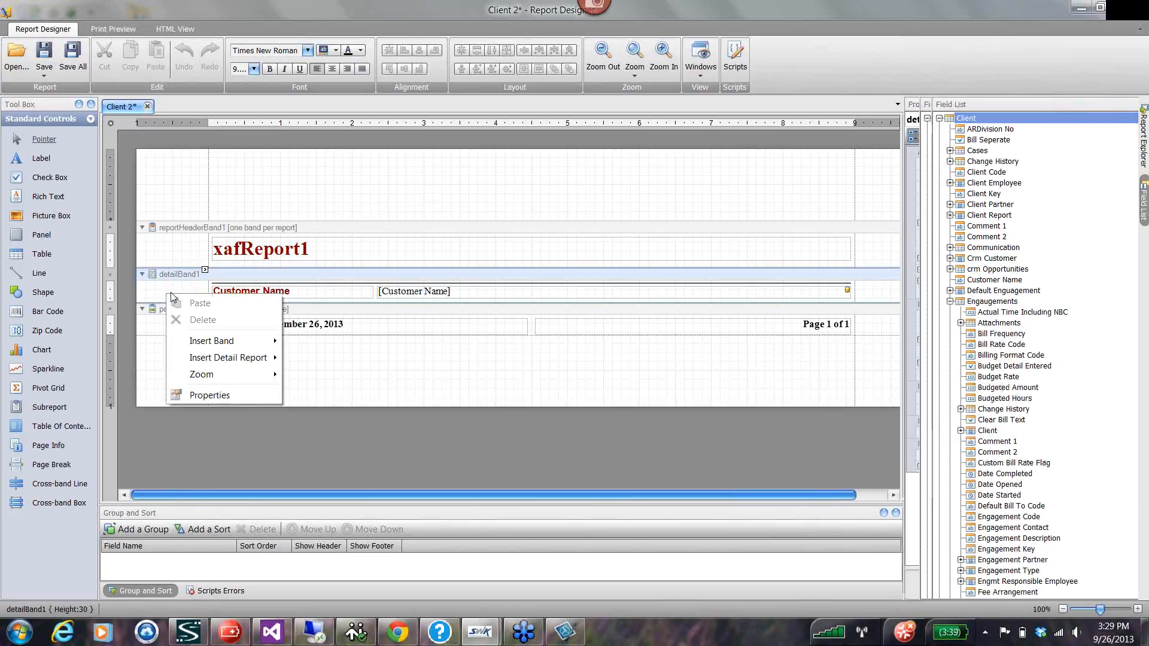
mouse_move(219, 359)
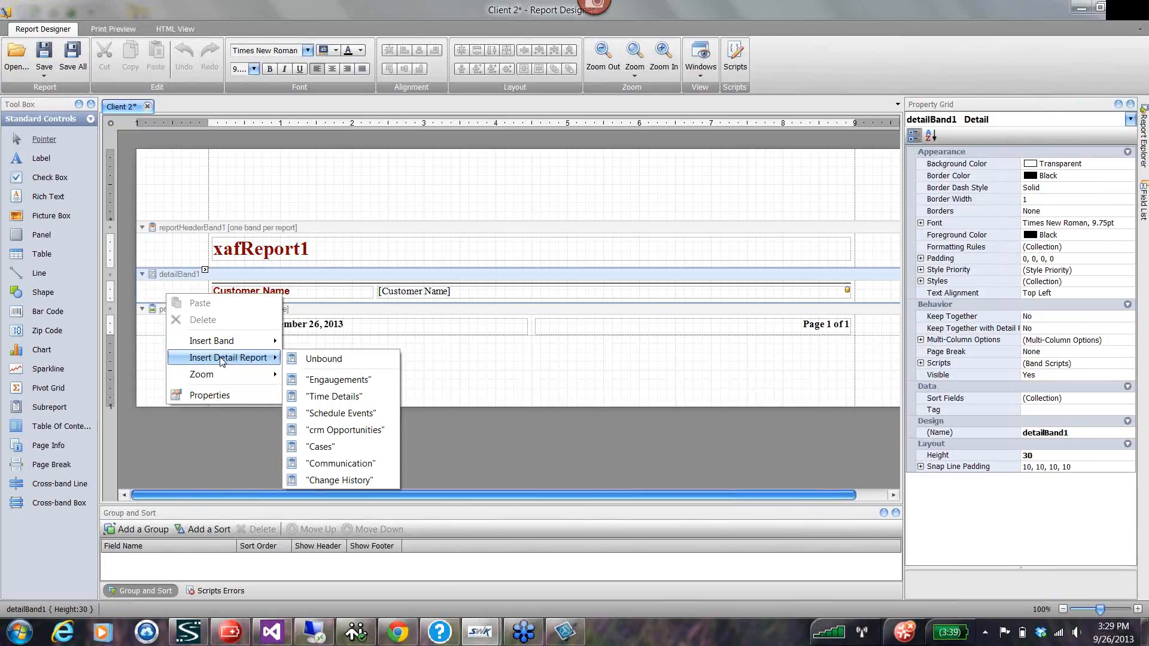
left_click(338, 381)
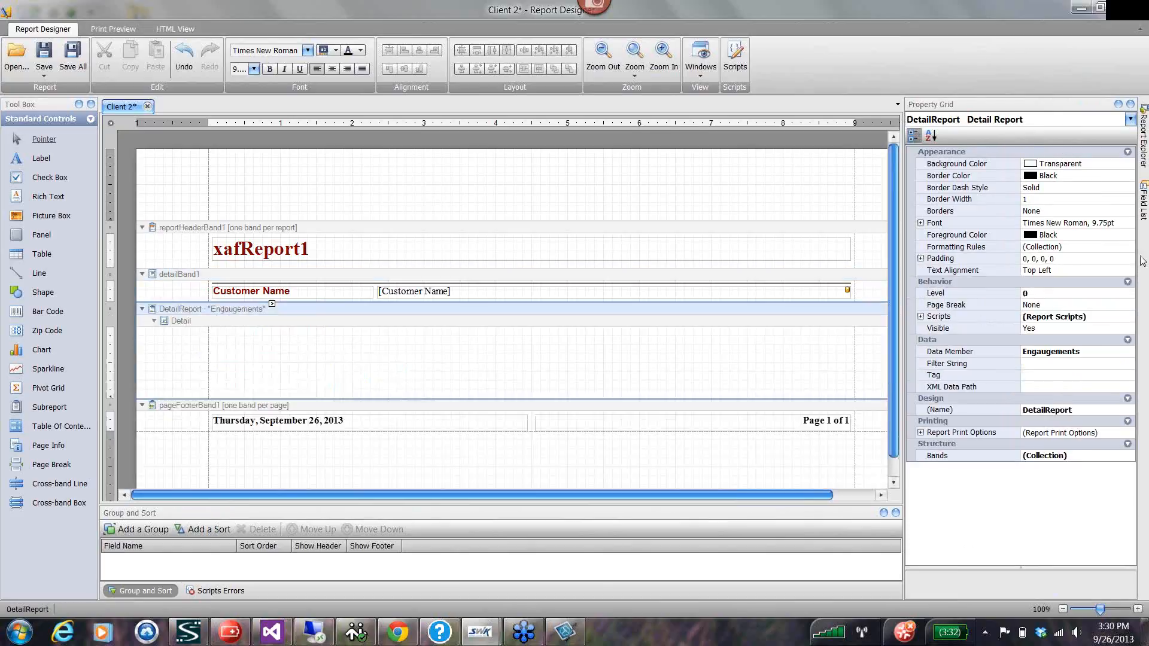
Place Engagement Code and Engagement Description side by side in the Engaugements detail band, about 269 and 264 units wide.
mouse_move(1144, 201)
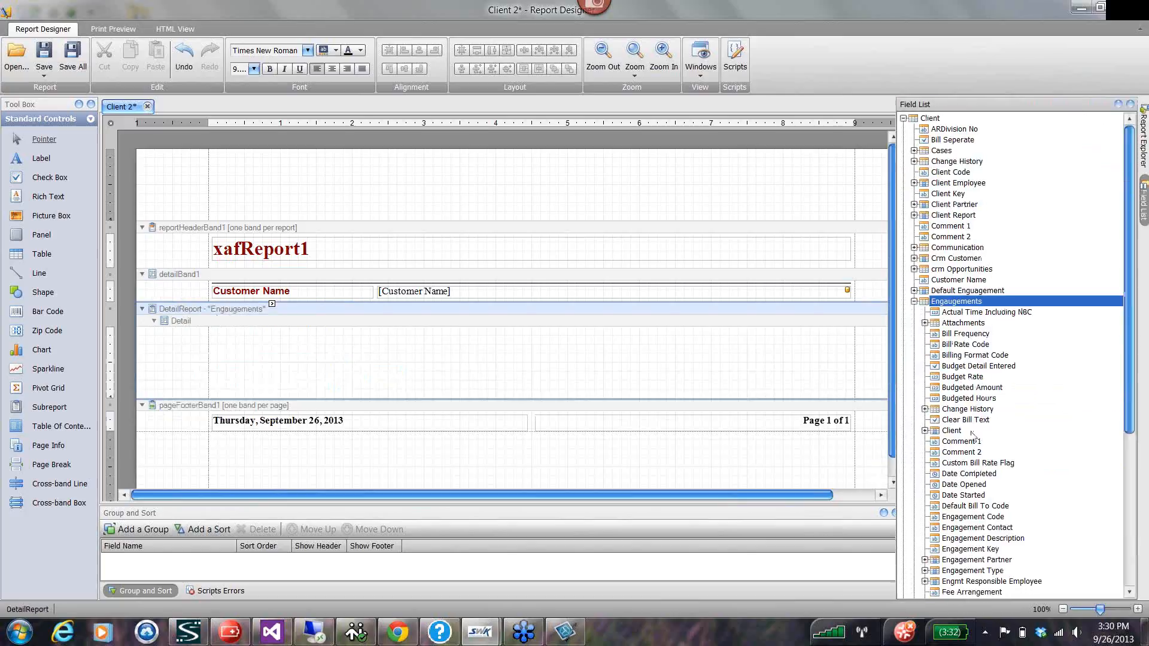
left_click_drag(1127, 326, 1141, 398)
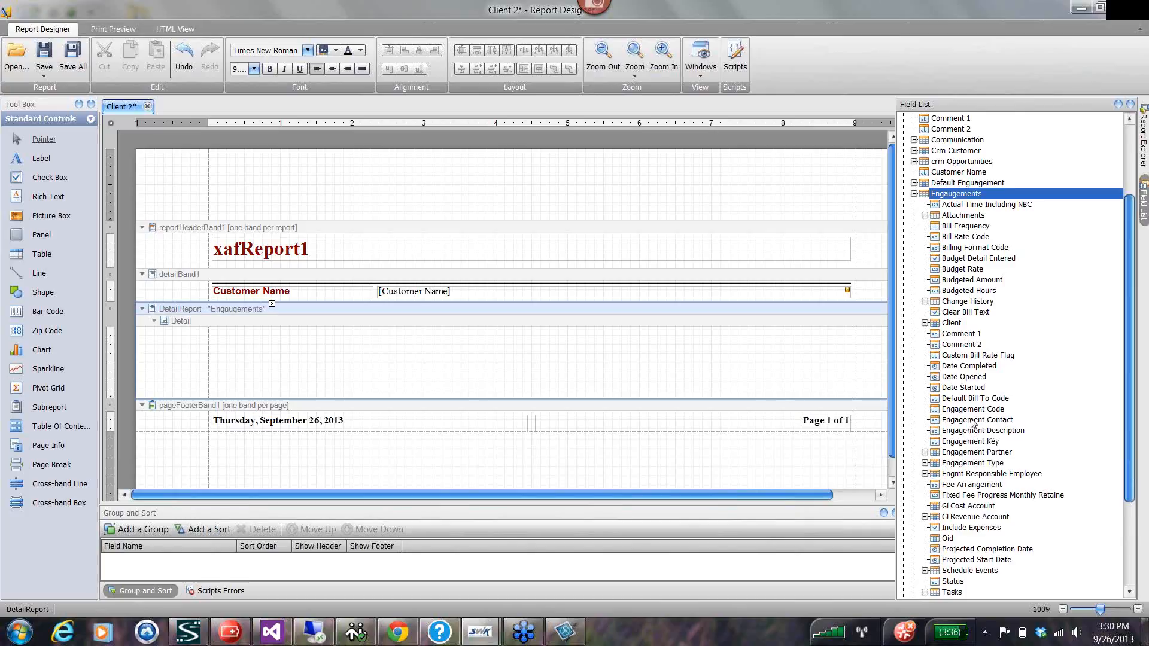
left_click_drag(972, 409, 412, 336)
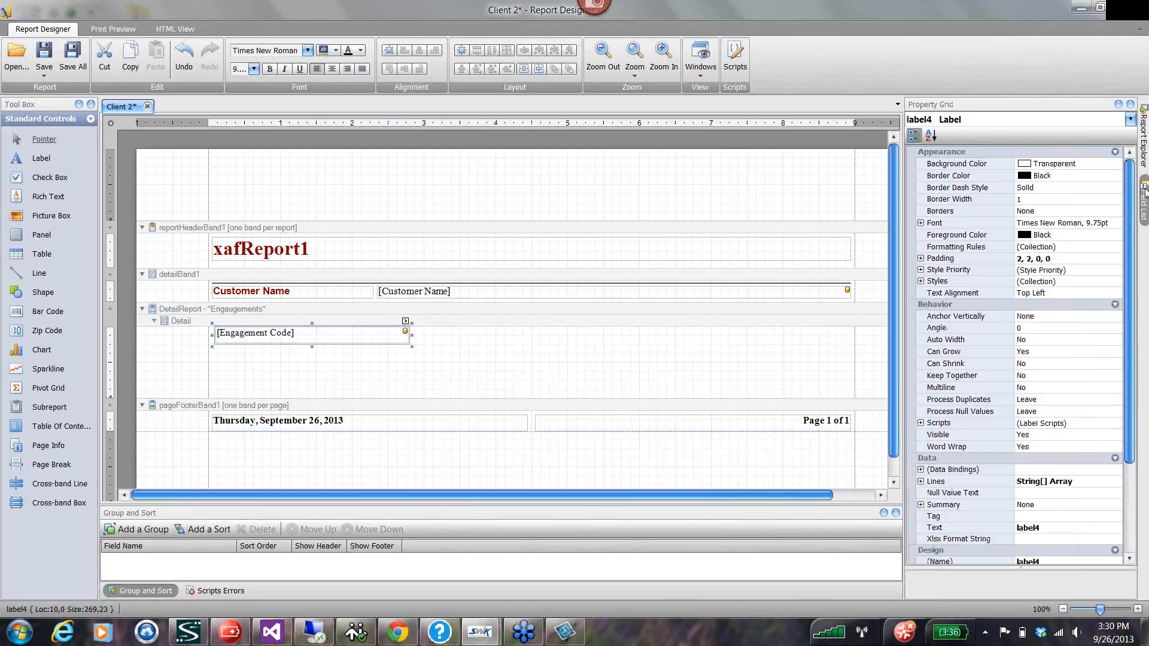
mouse_move(1144, 193)
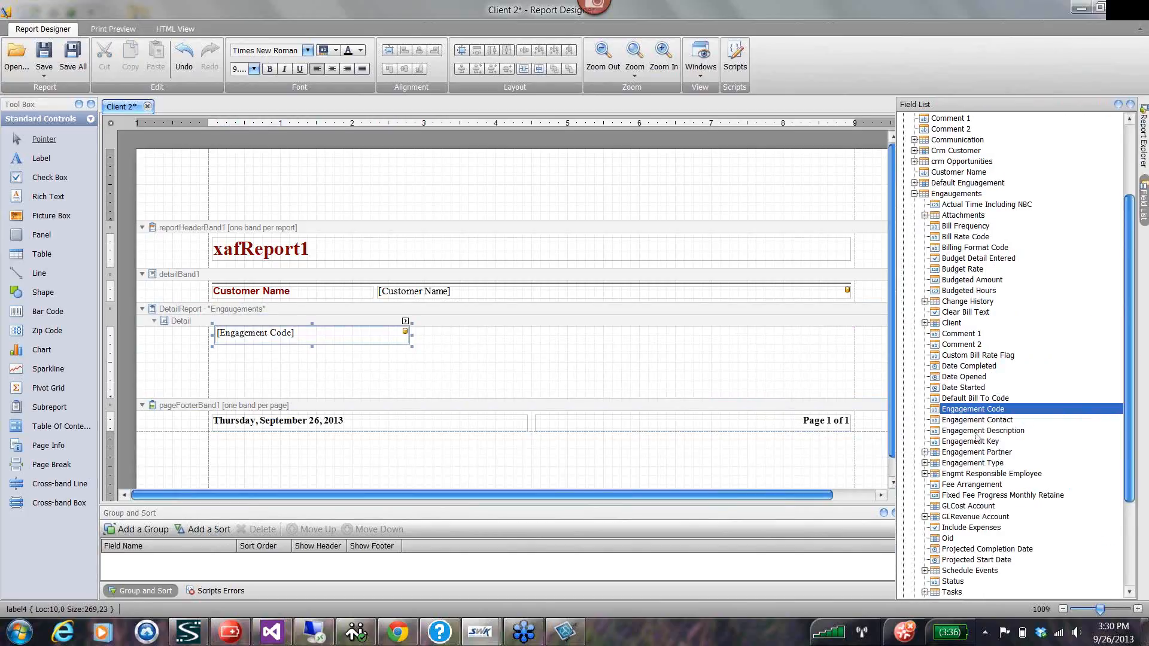
left_click_drag(978, 432, 449, 337)
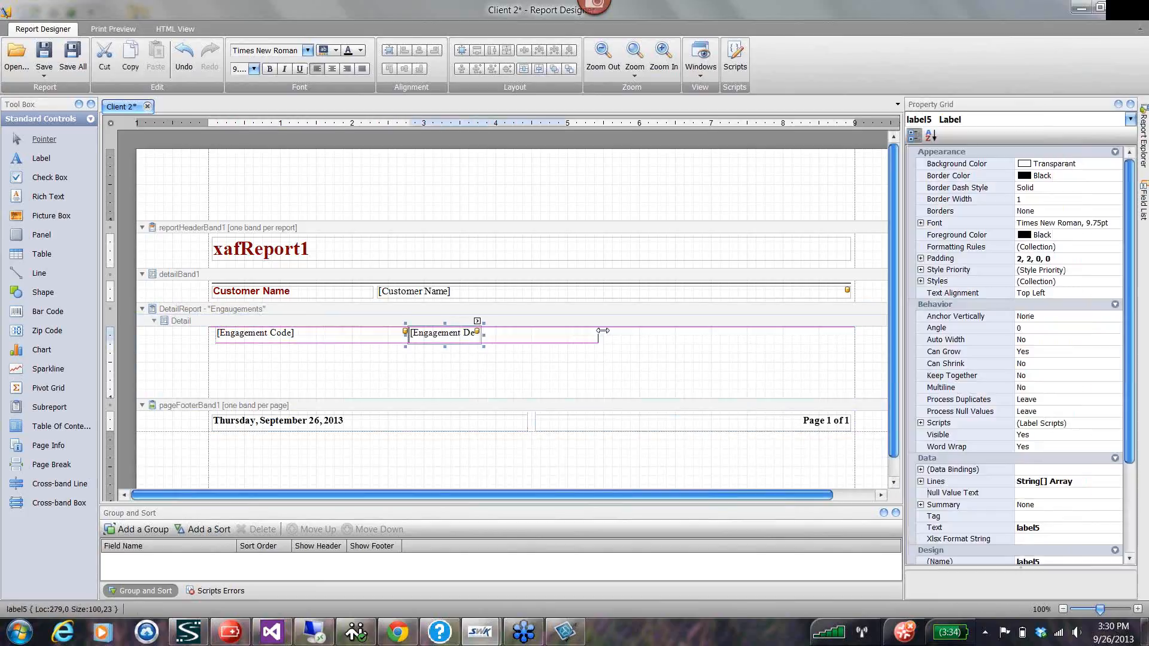
left_click_drag(602, 331, 601, 331)
Add Actual Time Including NBC at the right end of the Engaugements detail band and Budgeted Hours just before it.
mouse_move(1143, 179)
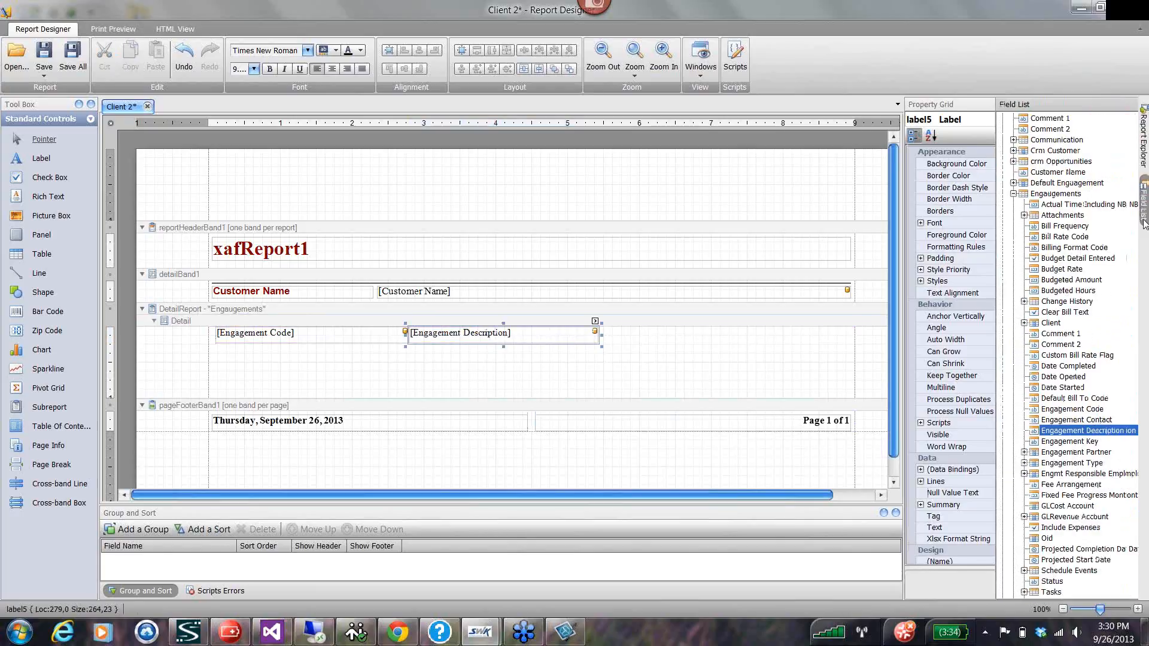
scroll(973, 538, "down", 3)
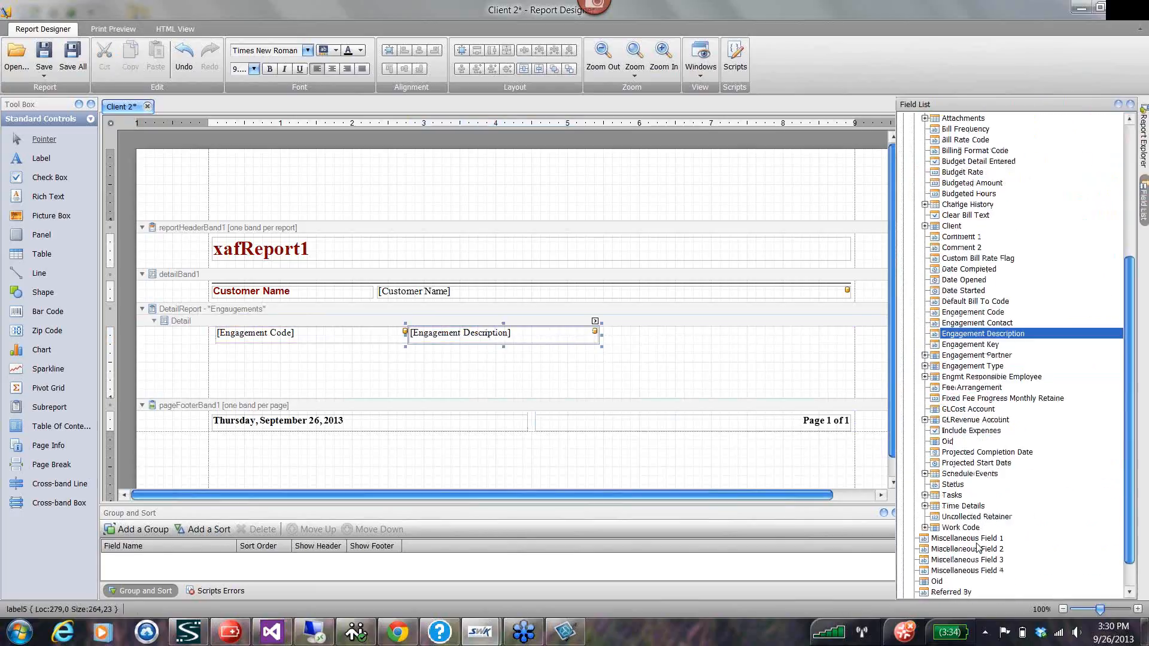
scroll(977, 547, "up", 5)
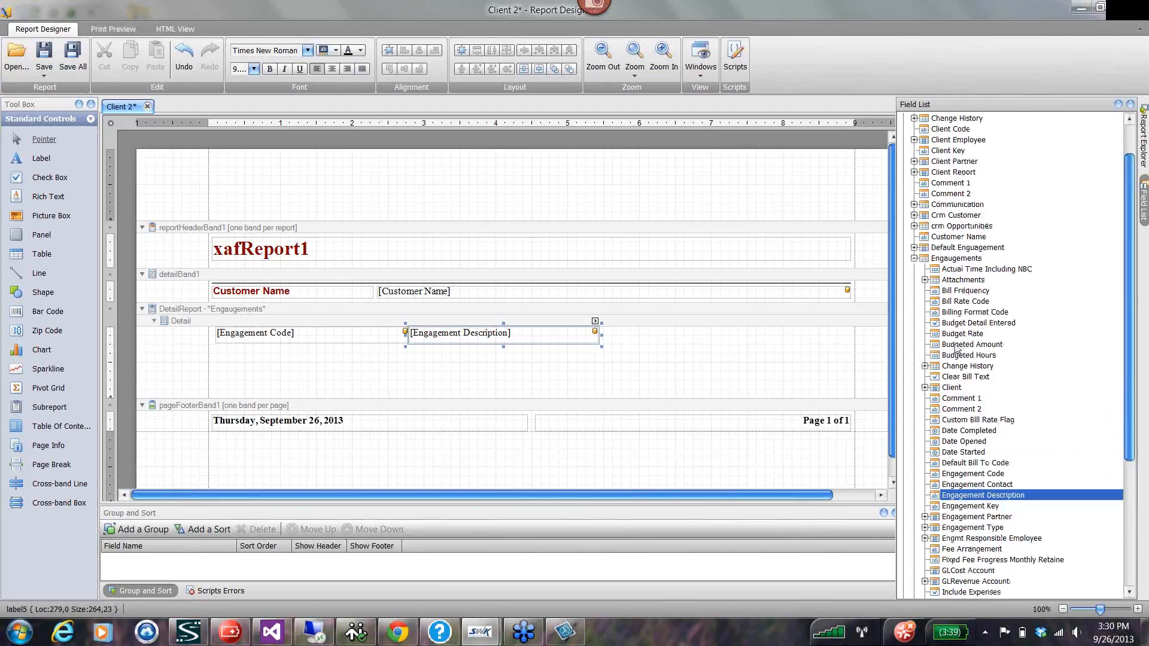
mouse_move(968, 347)
left_mouse_down()
mouse_move(657, 341)
mouse_move(944, 326)
mouse_move(994, 342)
mouse_move(988, 351)
left_mouse_up()
left_click_drag(971, 269, 781, 339)
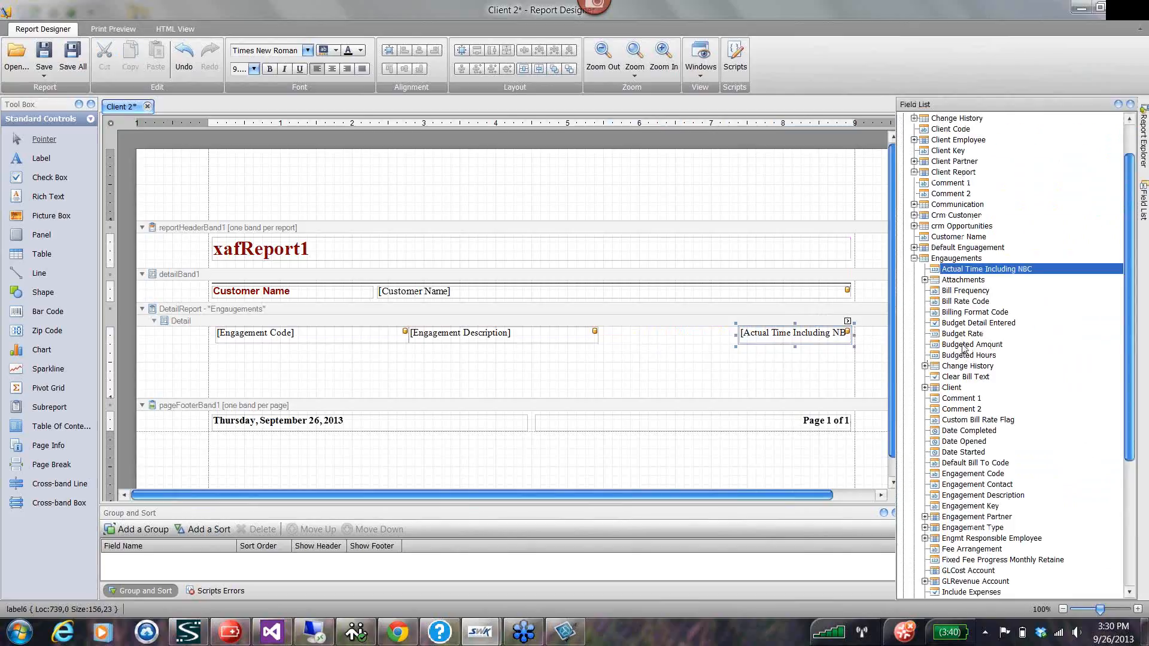
left_click_drag(968, 356, 725, 334)
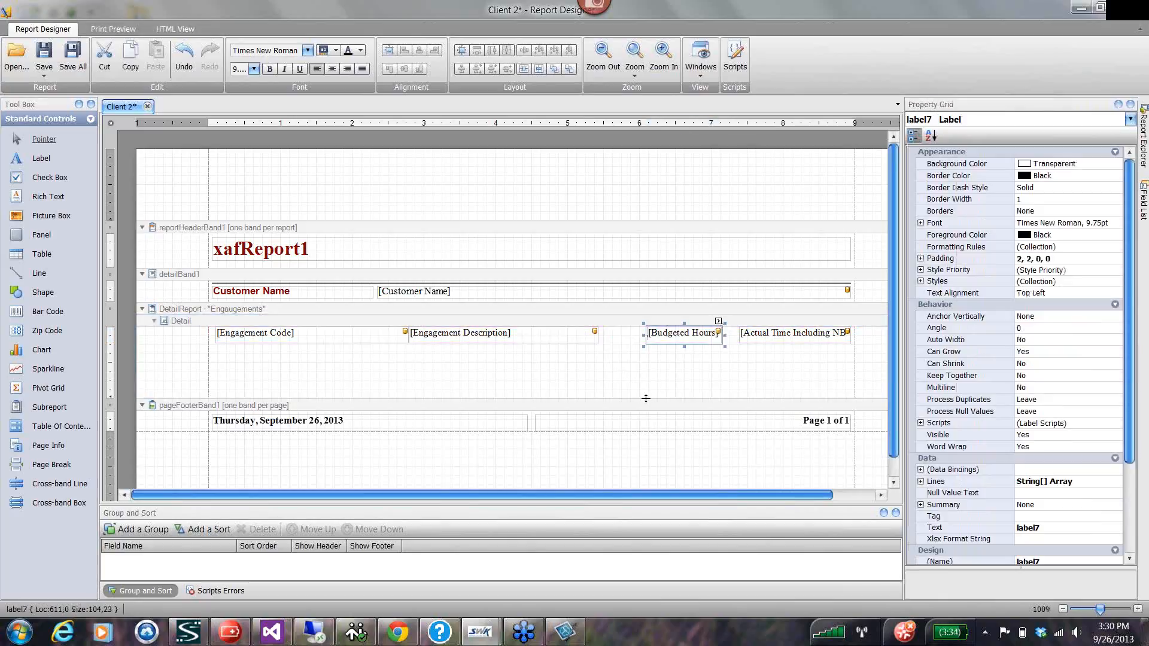
Shrink the Engaugements detail band to the height of its fields, then save the report and close its designer.
left_click_drag(646, 398, 645, 350)
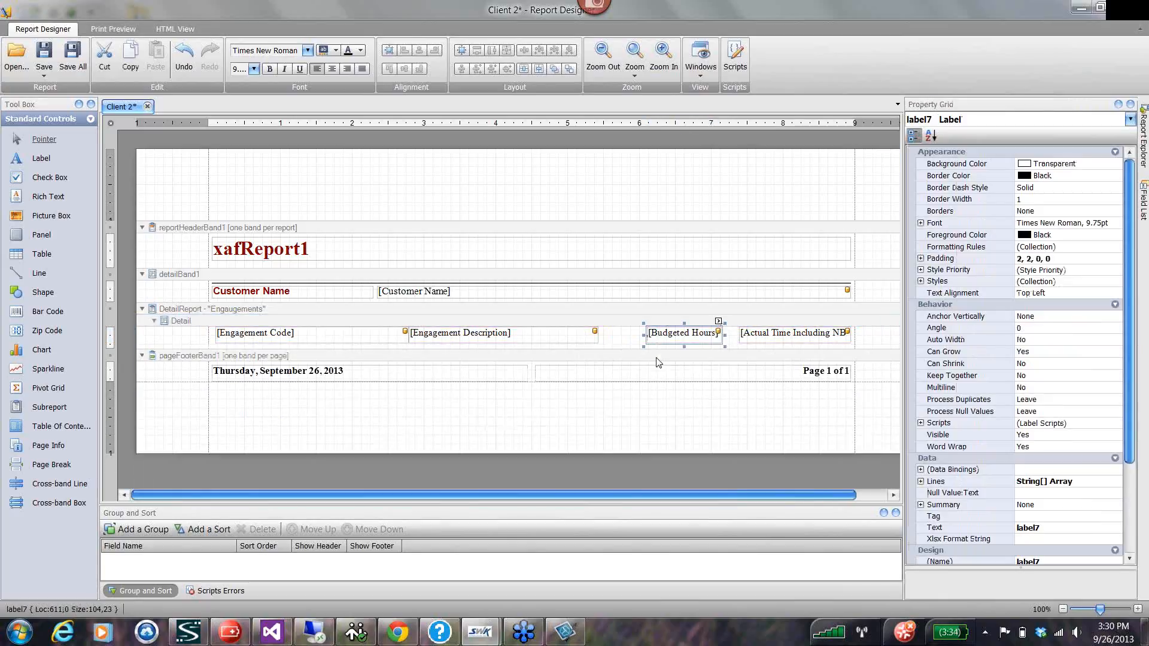
left_click(45, 55)
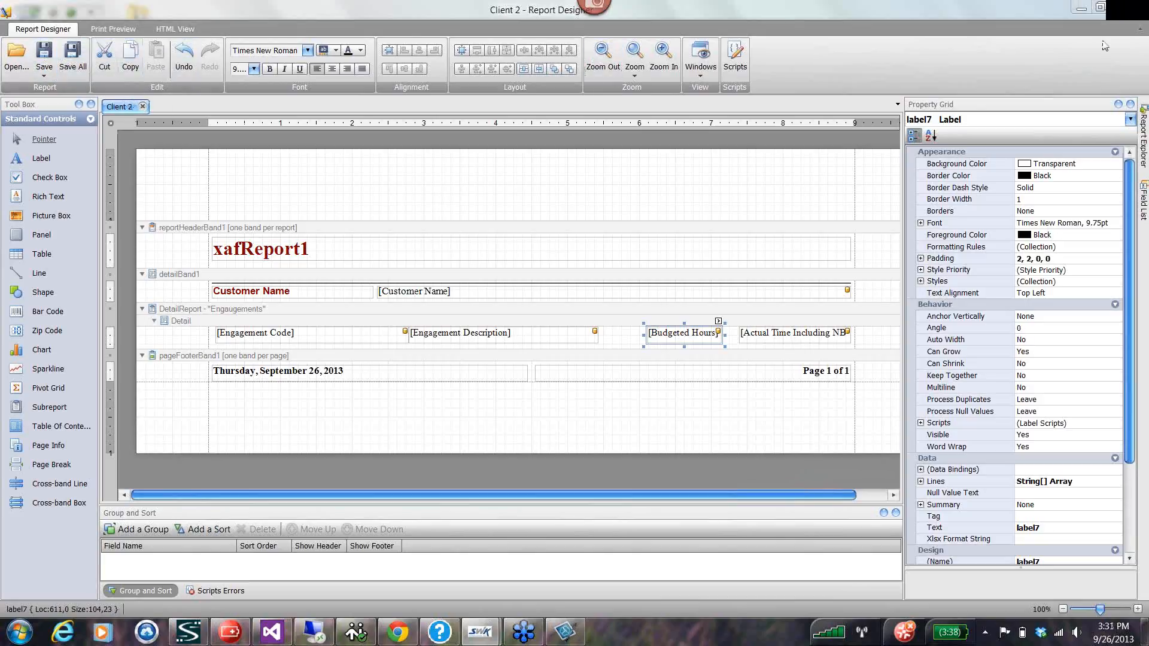
left_click(1126, 8)
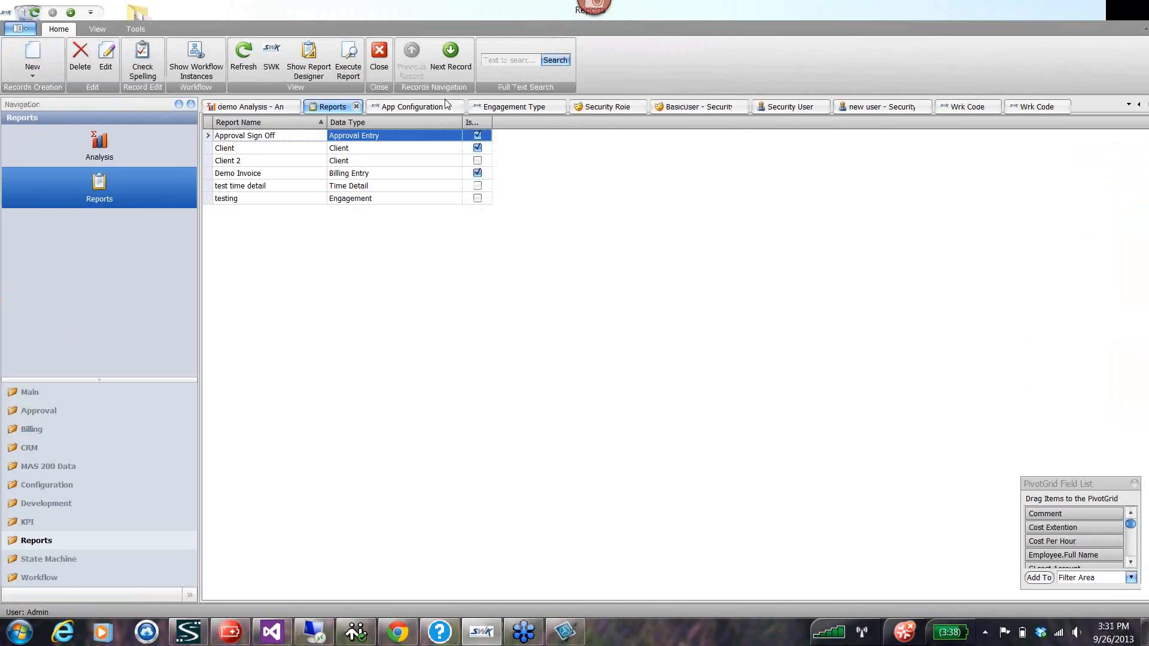
Fit the Is Inplace Report column to its heading, then preview the Client 2 report and close the preview.
double_click(501, 122)
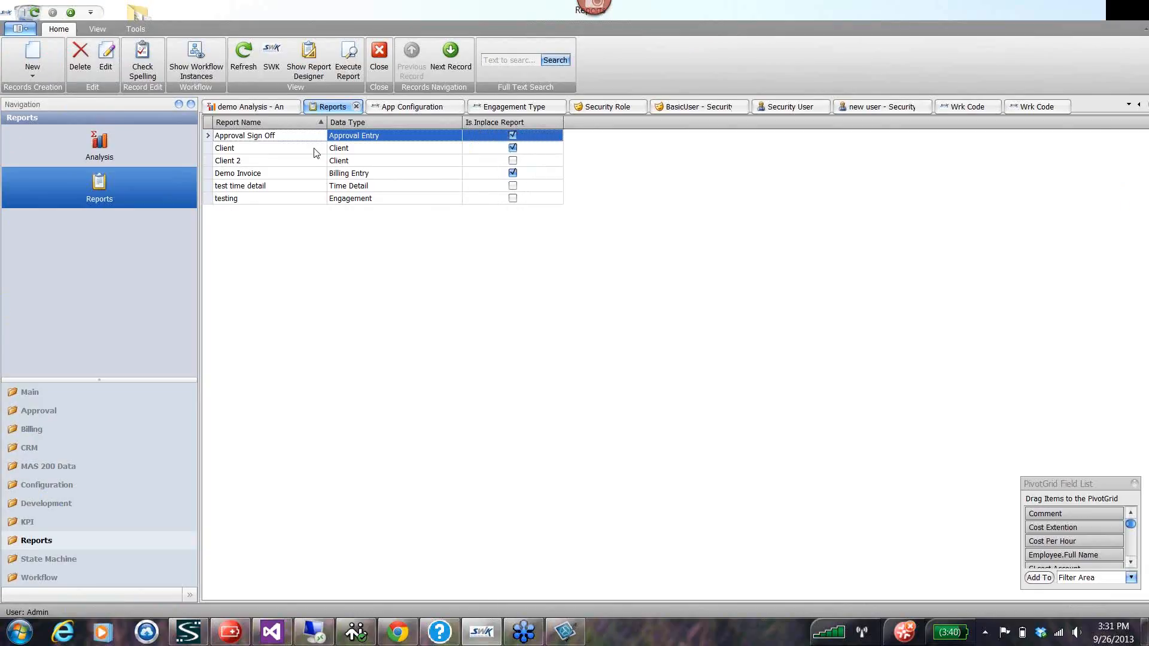
left_click(212, 162)
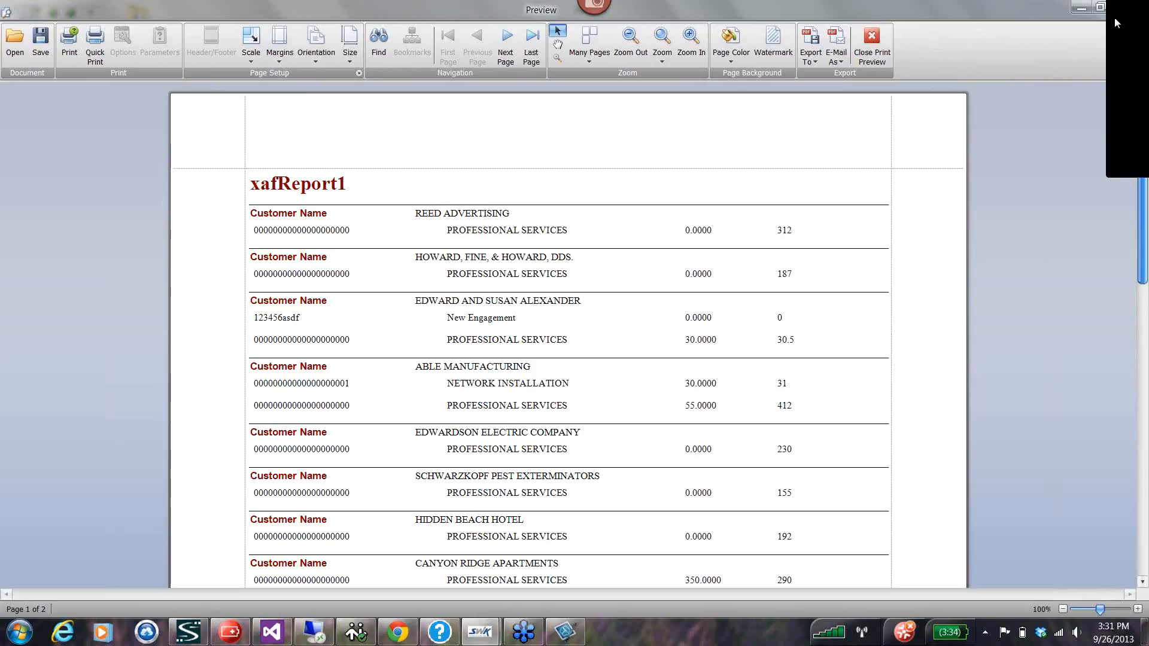
left_click(1116, 12)
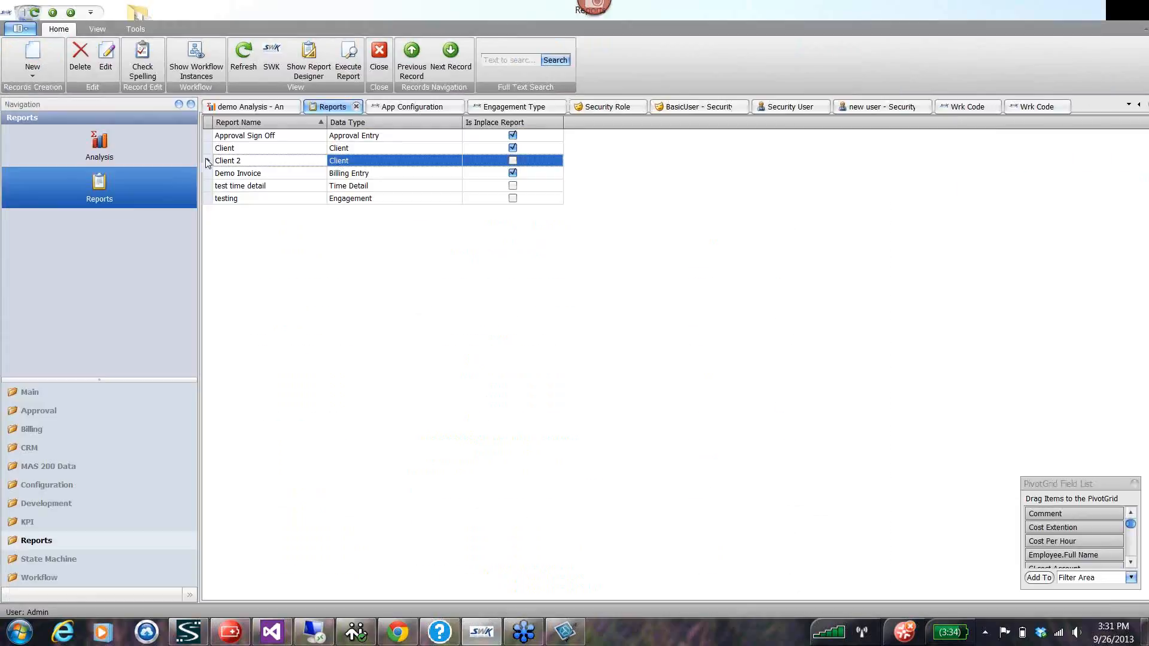
Mark the Client 2 report as an inplace report and save and close its record.
left_click(105, 60)
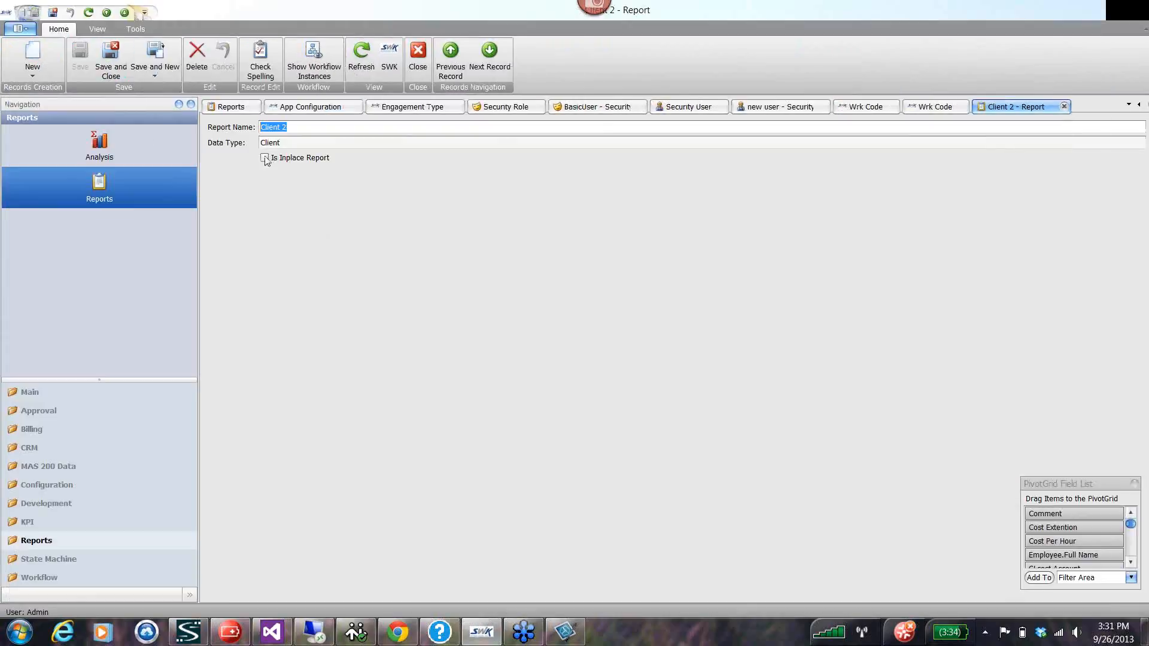
left_click(264, 157)
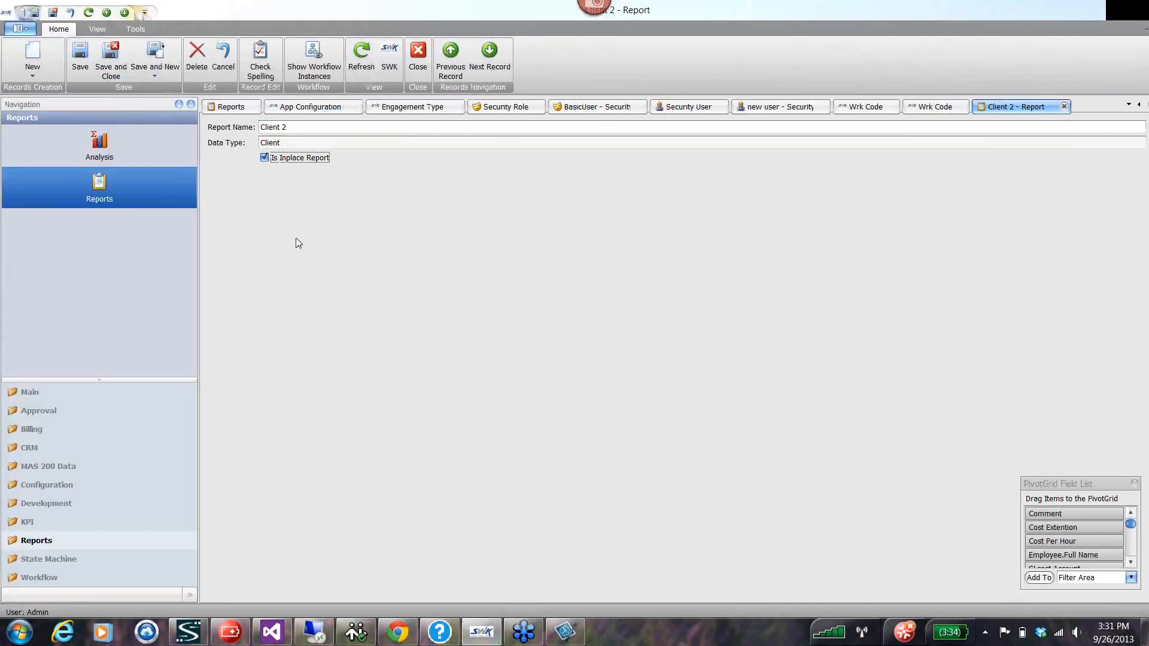
left_click(110, 60)
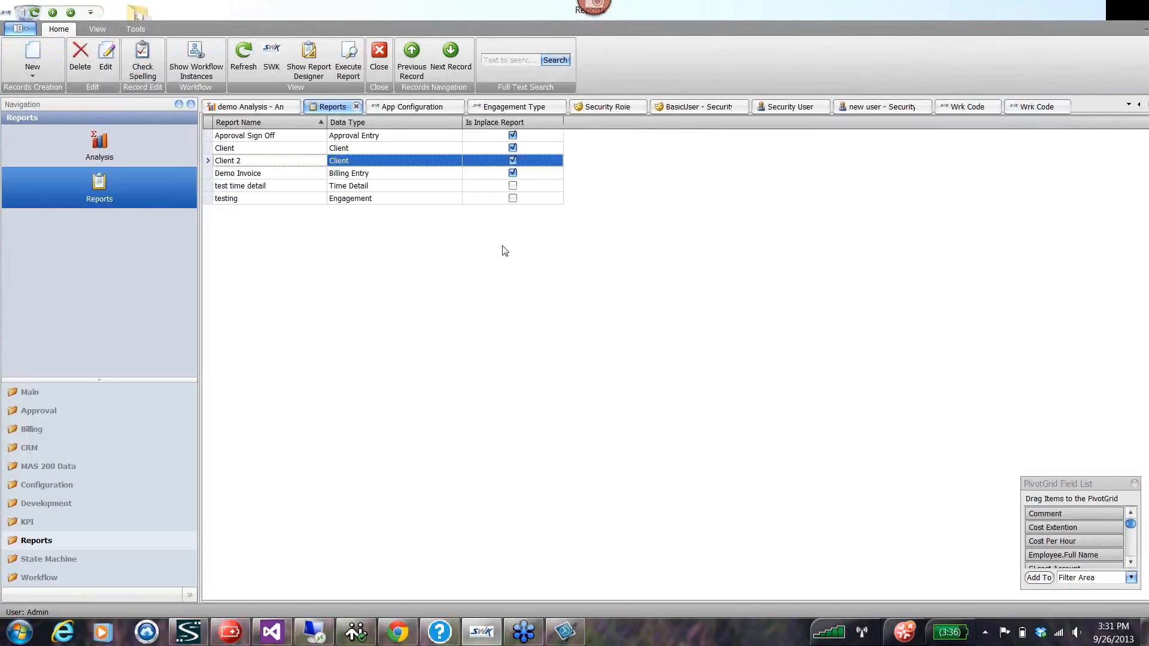
left_click(225, 149)
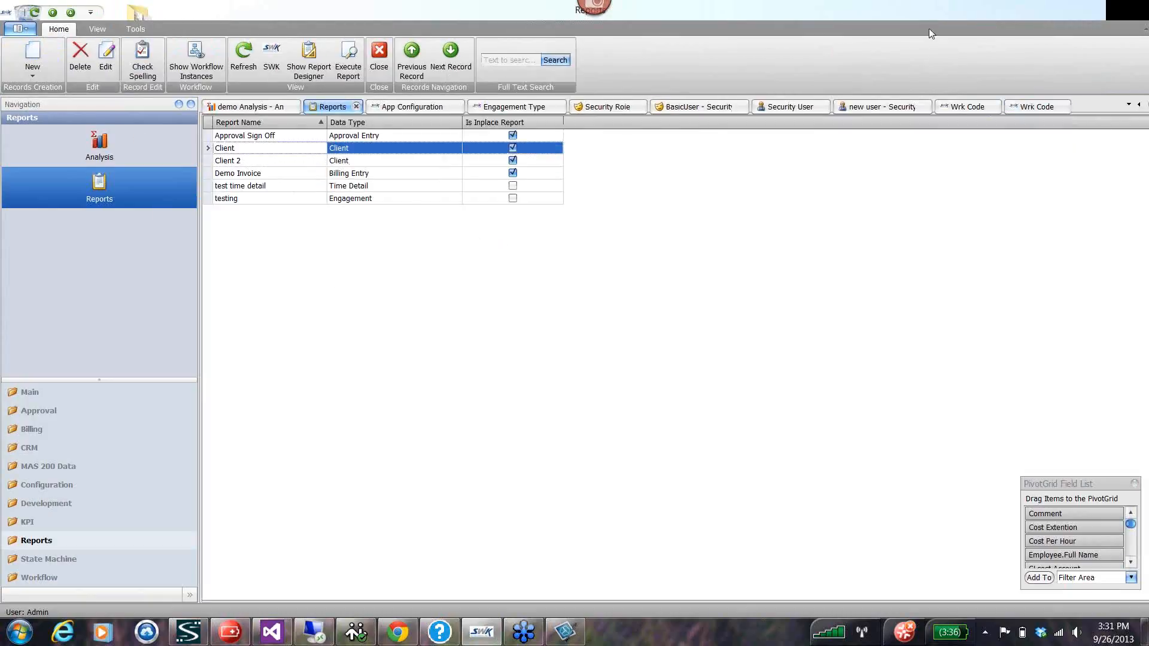
Restore the maximized main window and try to close the application while saving the Canyon Ridge Apartments client changes.
left_click_drag(925, 24, 1085, 50)
left_click(1052, 26)
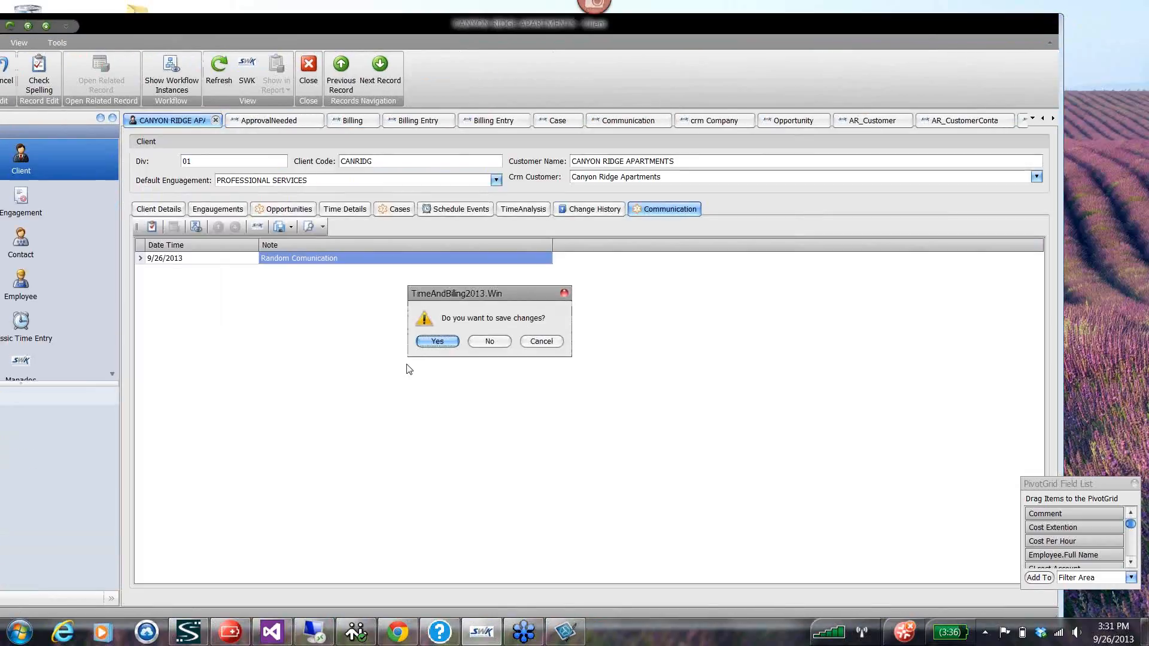
left_click(442, 339)
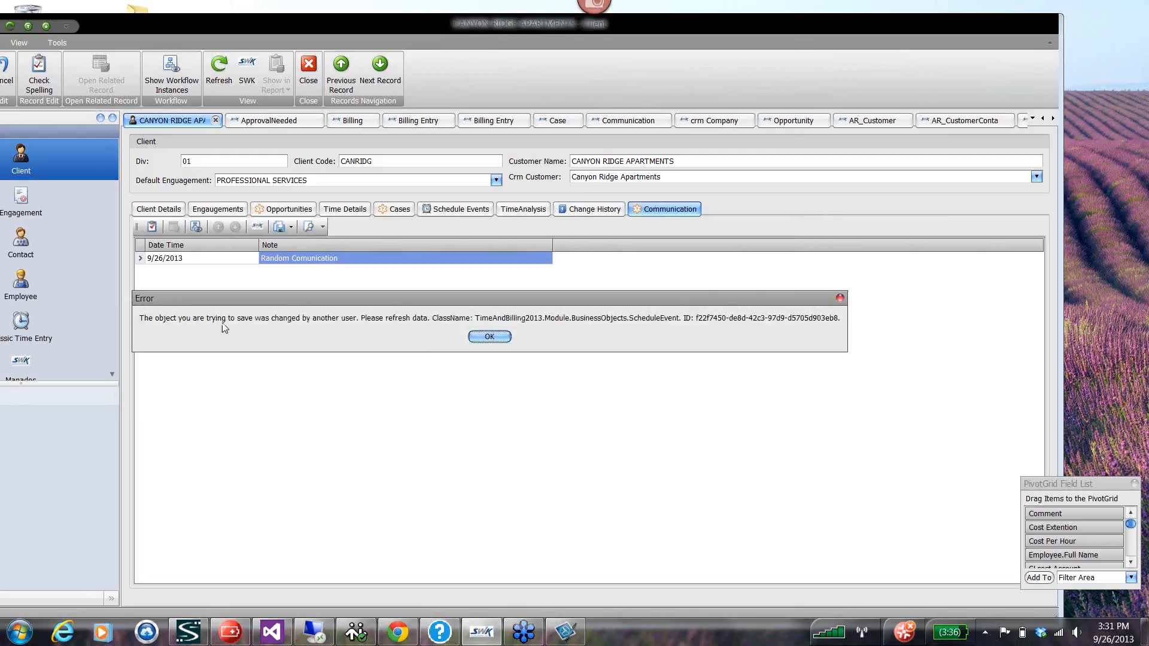
left_click(476, 335)
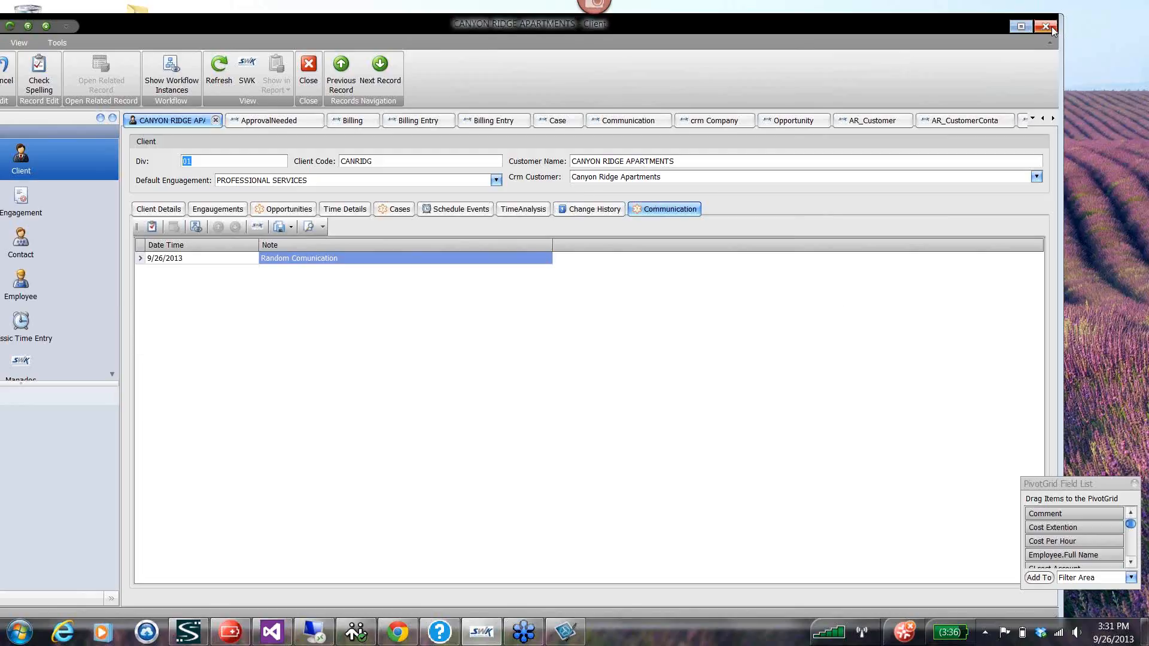
Close the application again, discarding the Canyon Ridge Apartments changes and choosing to save the new security user.
left_click(1050, 27)
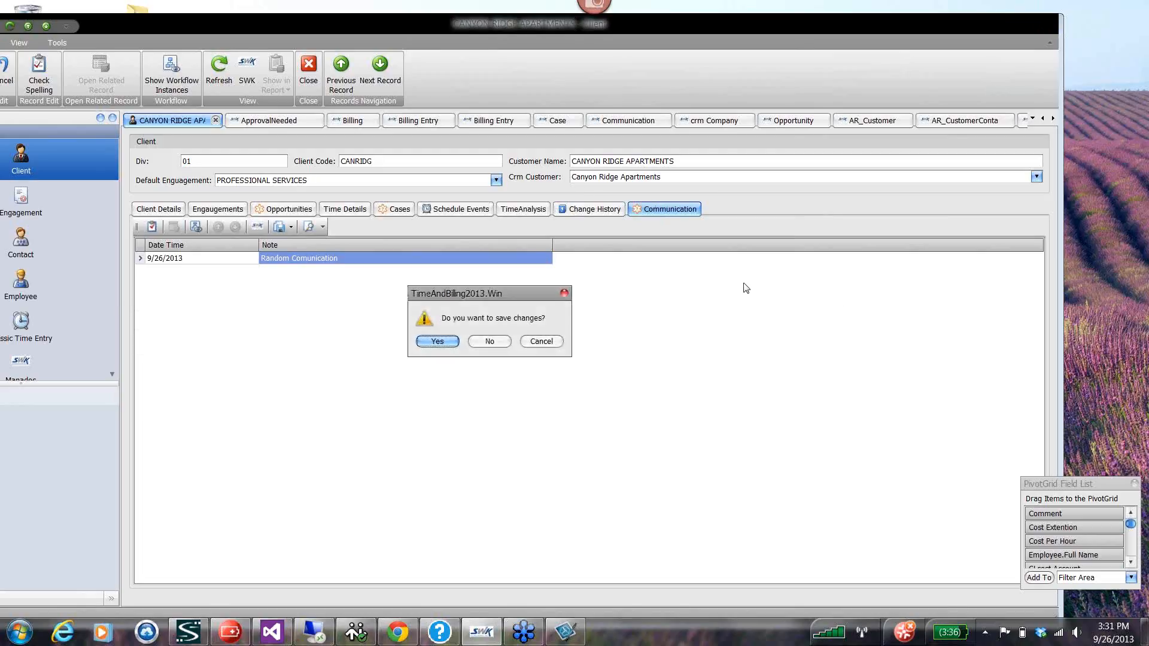
left_click(499, 341)
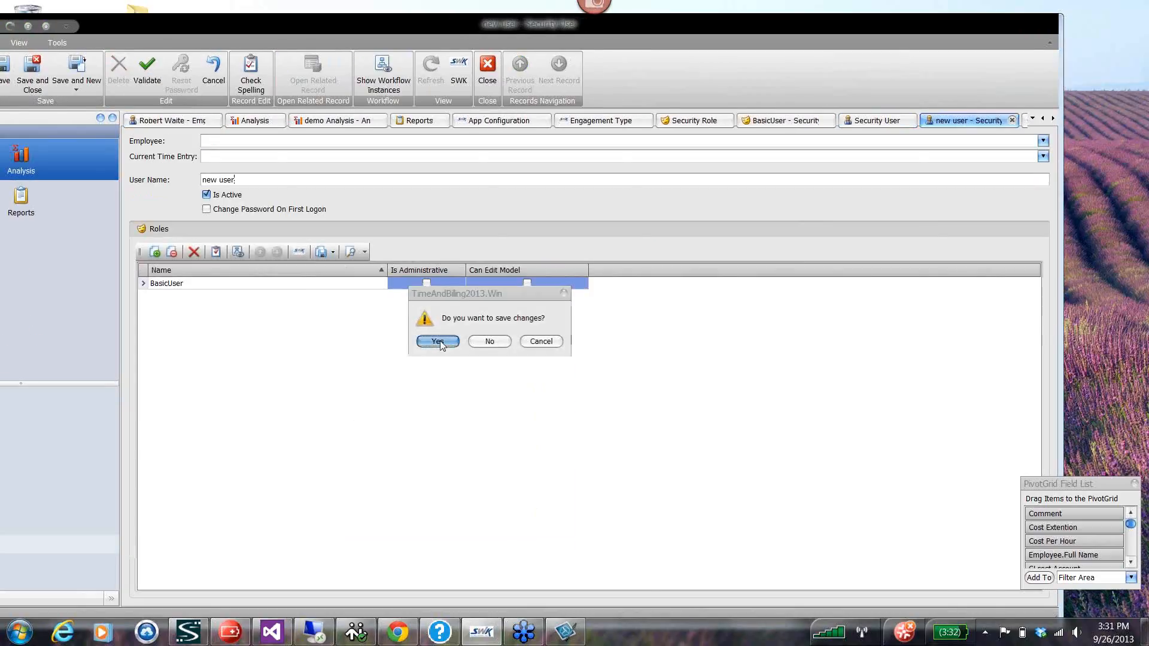
left_click(441, 342)
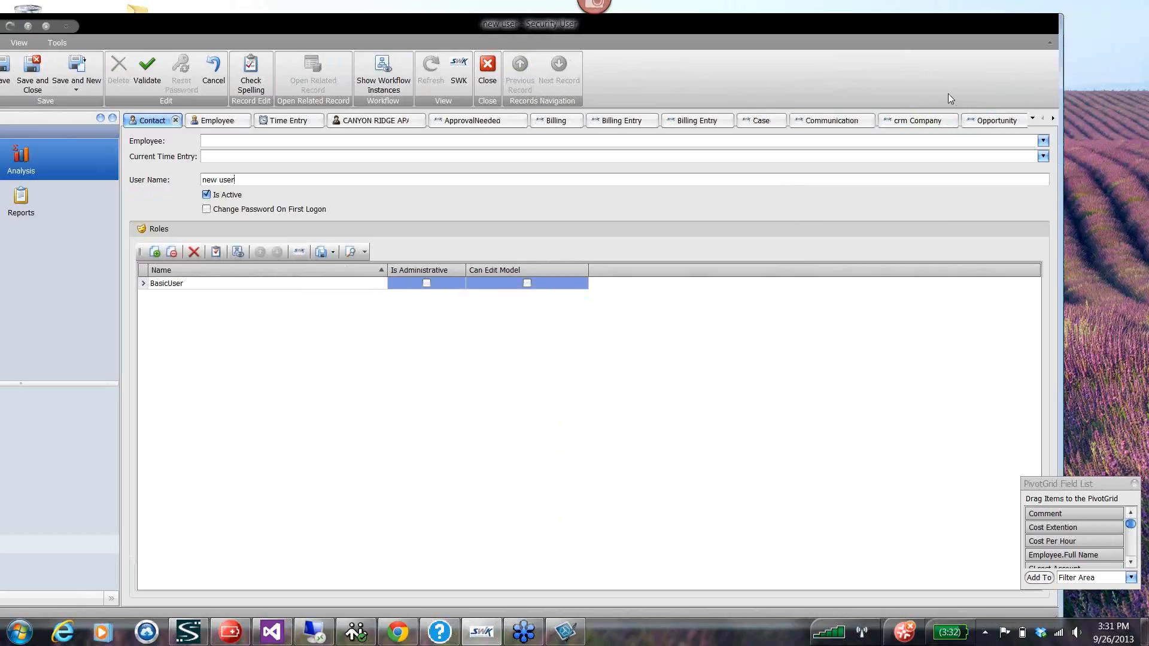
Close the open Contact, Employee and Time Entry views.
left_click(175, 121)
left_click(184, 120)
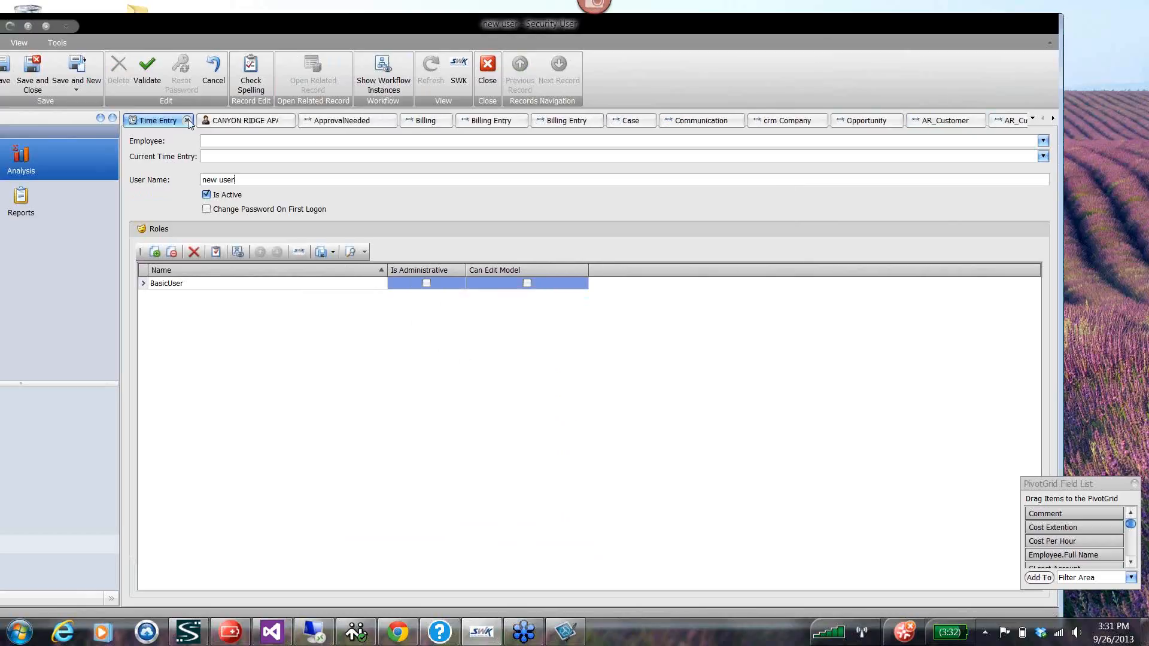
left_click(187, 120)
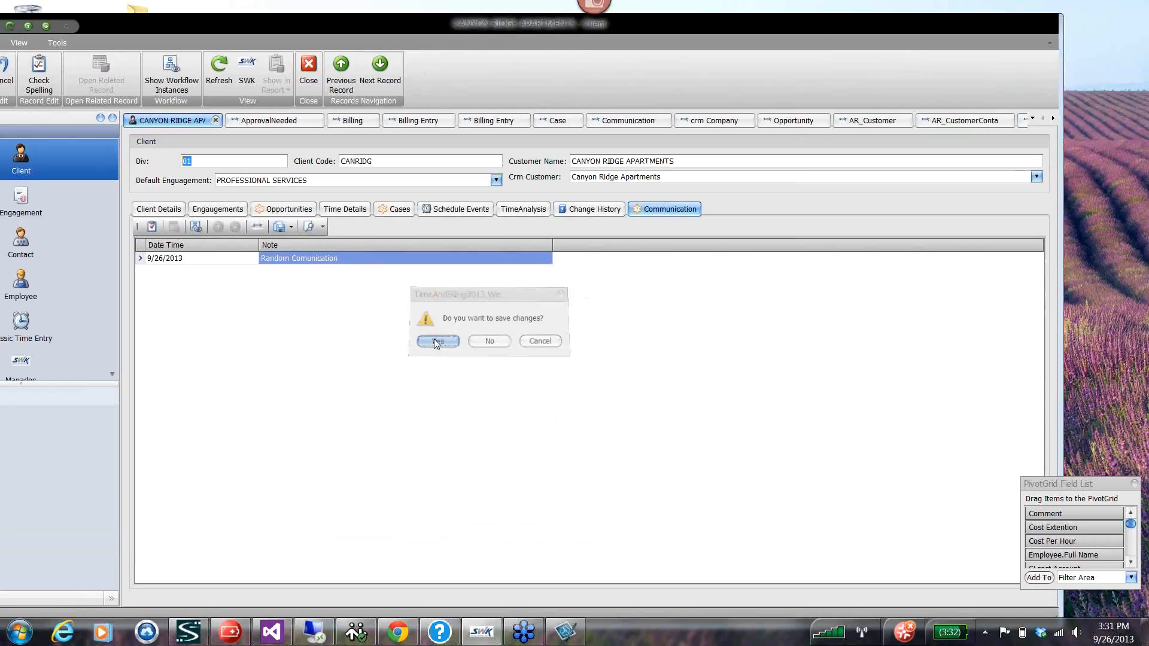
Try to save the Canyon Ridge Apartments client changes, and close the record without saving them.
left_click(436, 341)
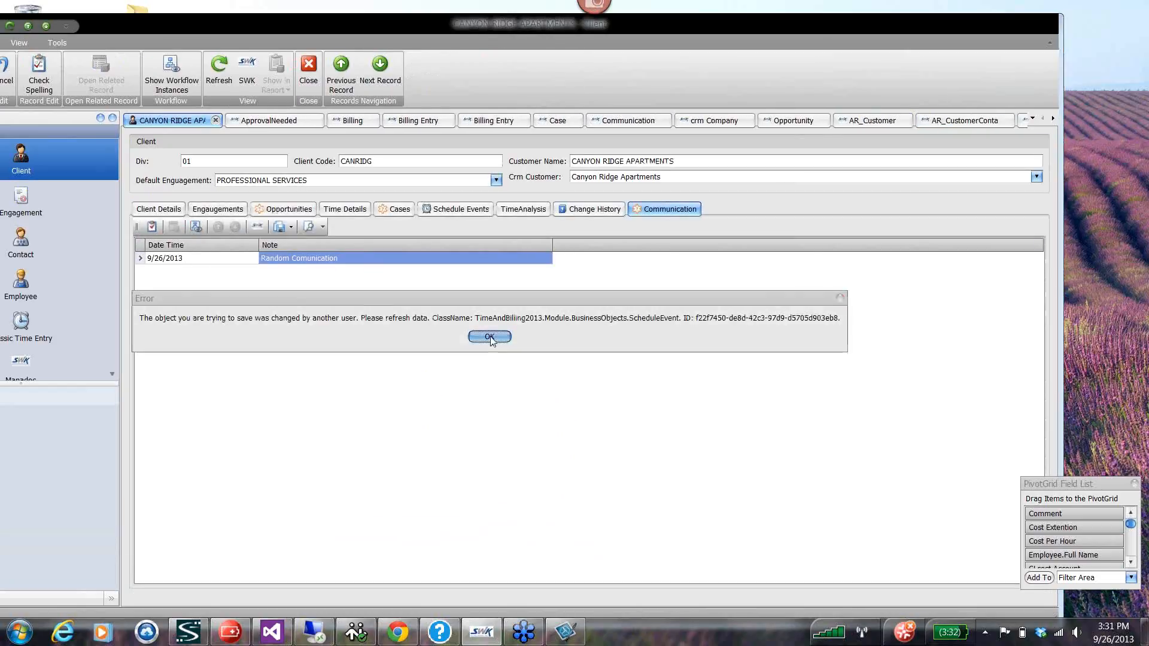
left_click(490, 337)
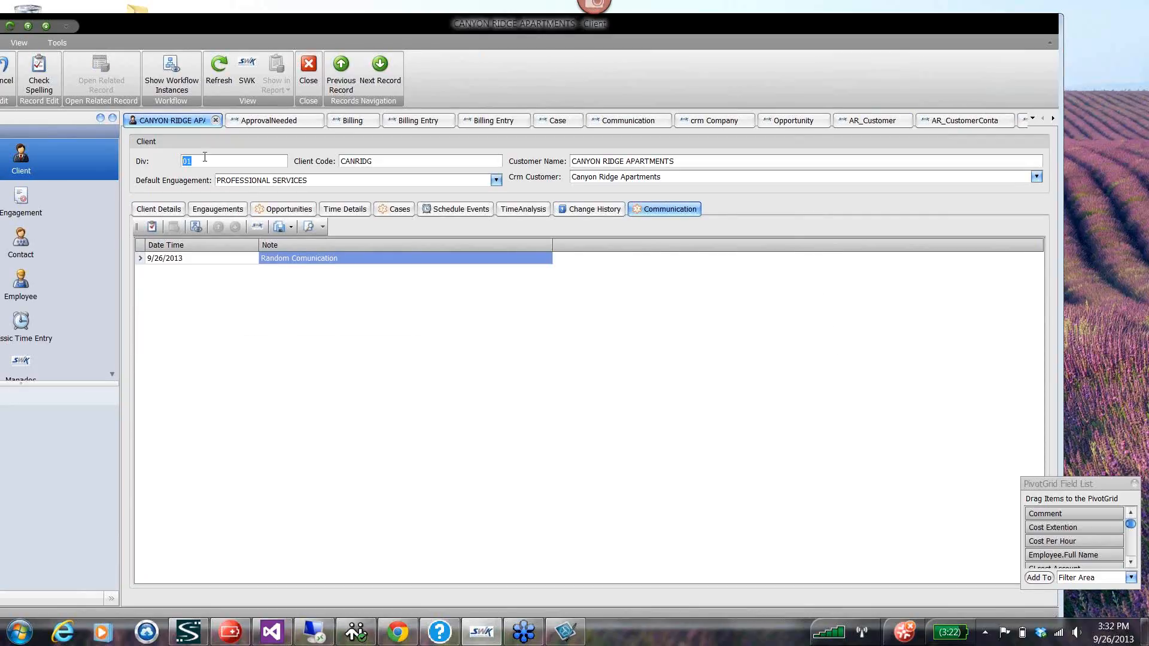
left_click(216, 121)
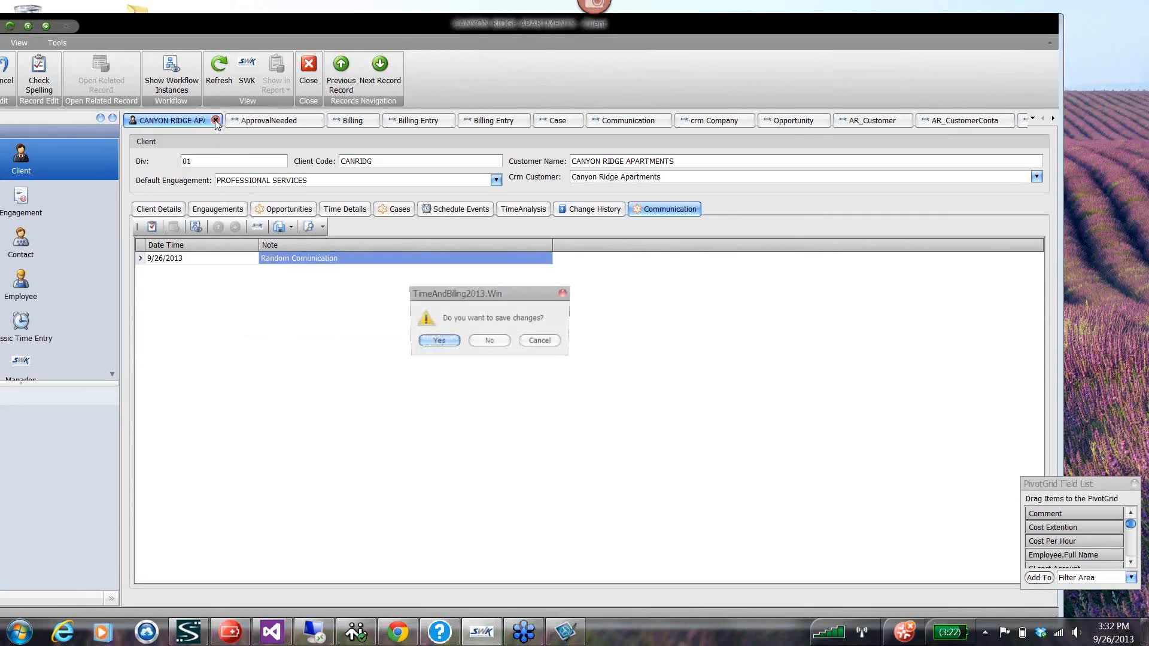
left_click(489, 341)
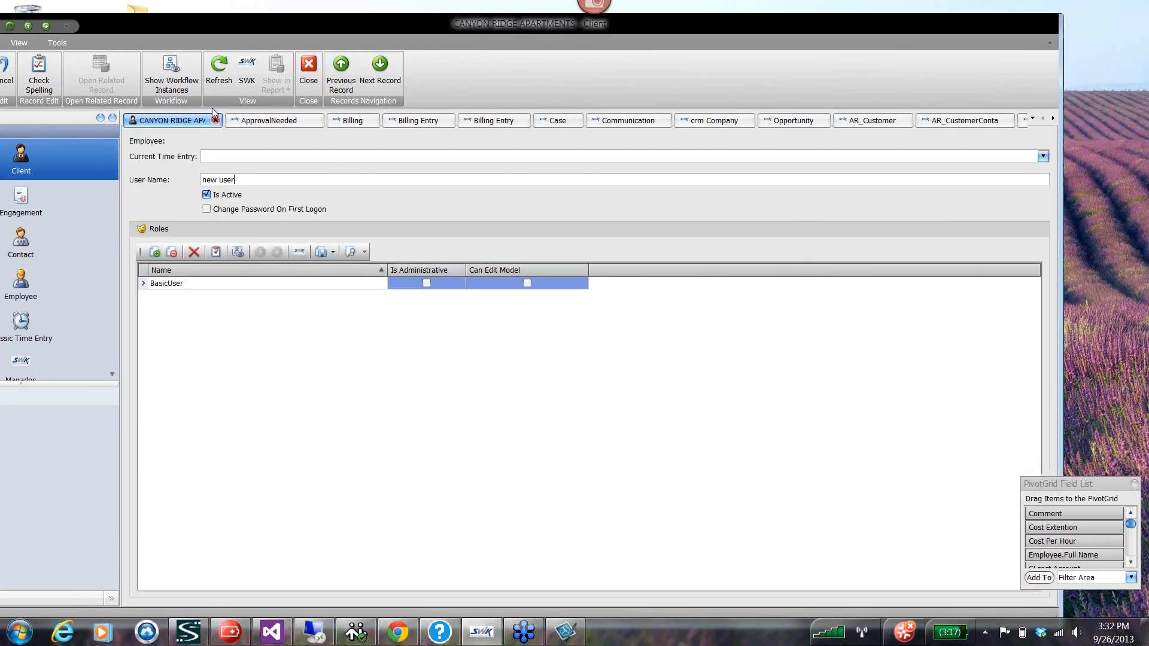
Close further open views one at a time, including Analysis, demo Analysis, GLAccount and the AR transaction payment view.
left_click(216, 120)
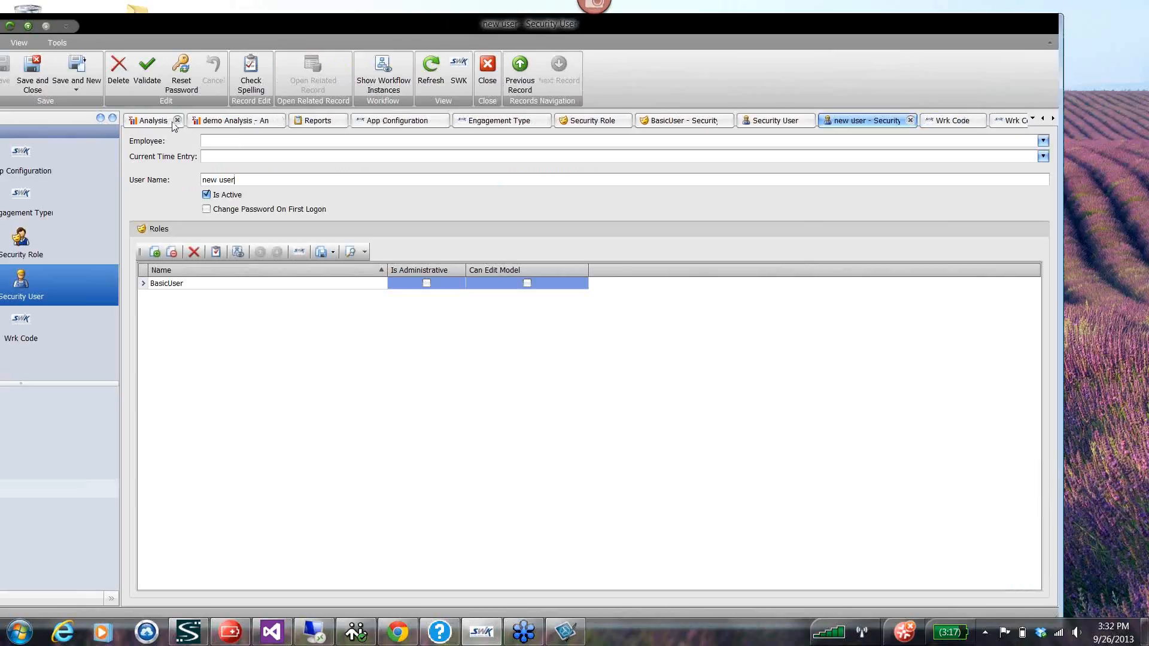
left_click(177, 121)
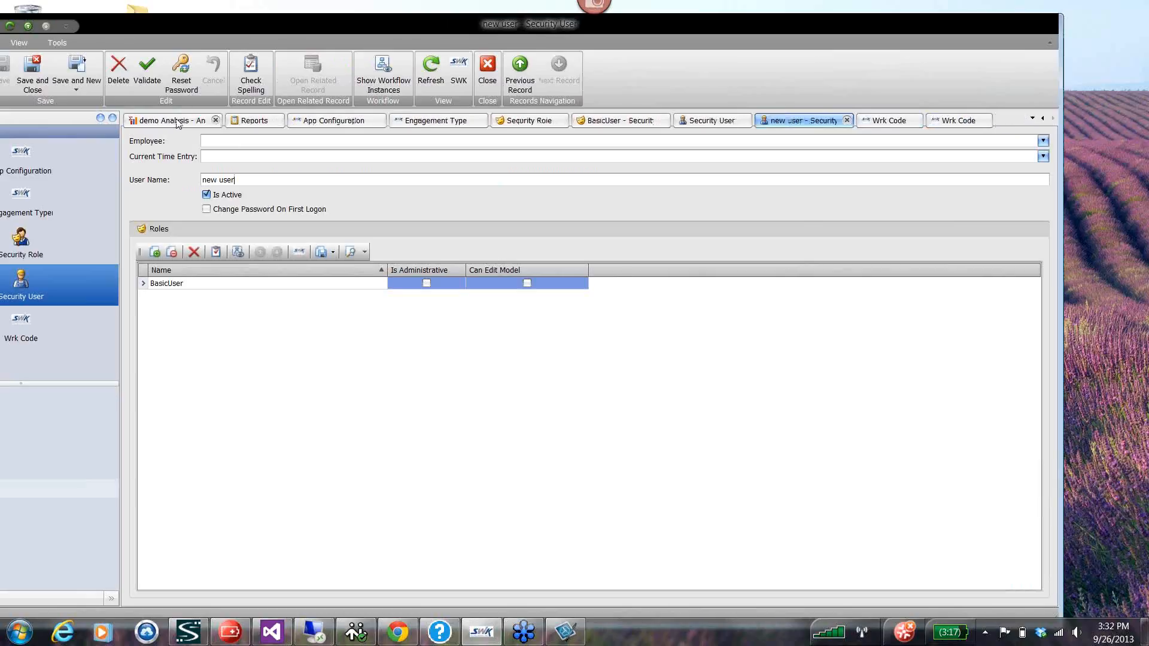
left_click(216, 120)
left_click(177, 120)
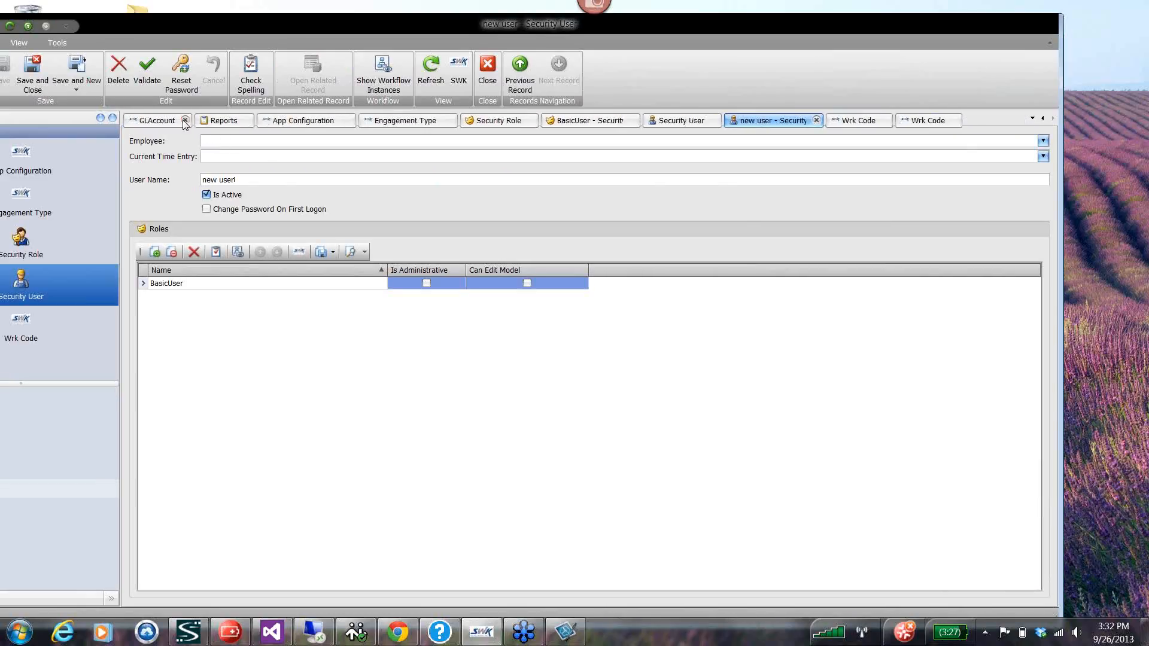
left_click(185, 120)
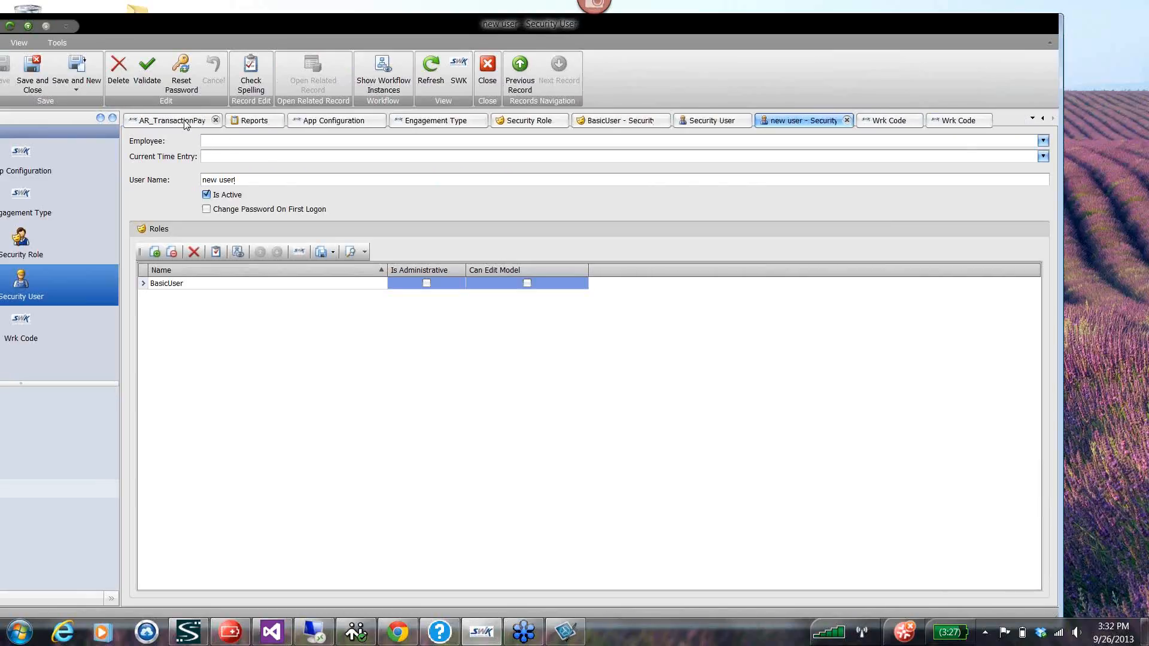
left_click(216, 121)
Close all other open views except AR_CustomerContact in one operation, close that view as well and exit the application.
right_click(184, 122)
left_click(229, 148)
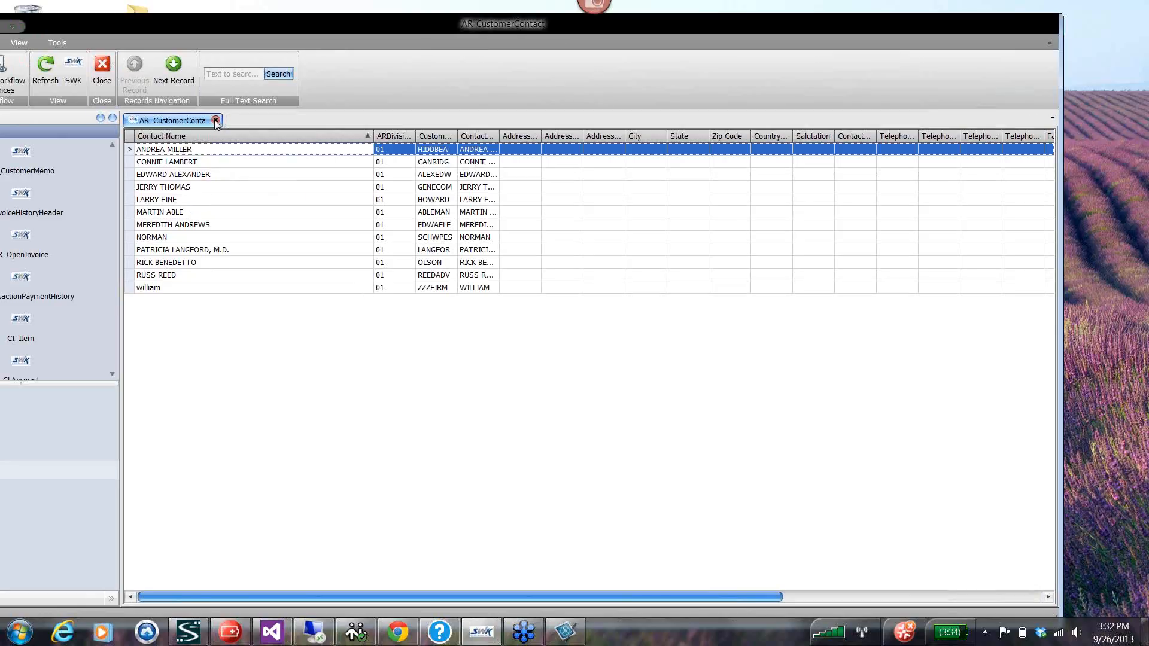
left_click(215, 120)
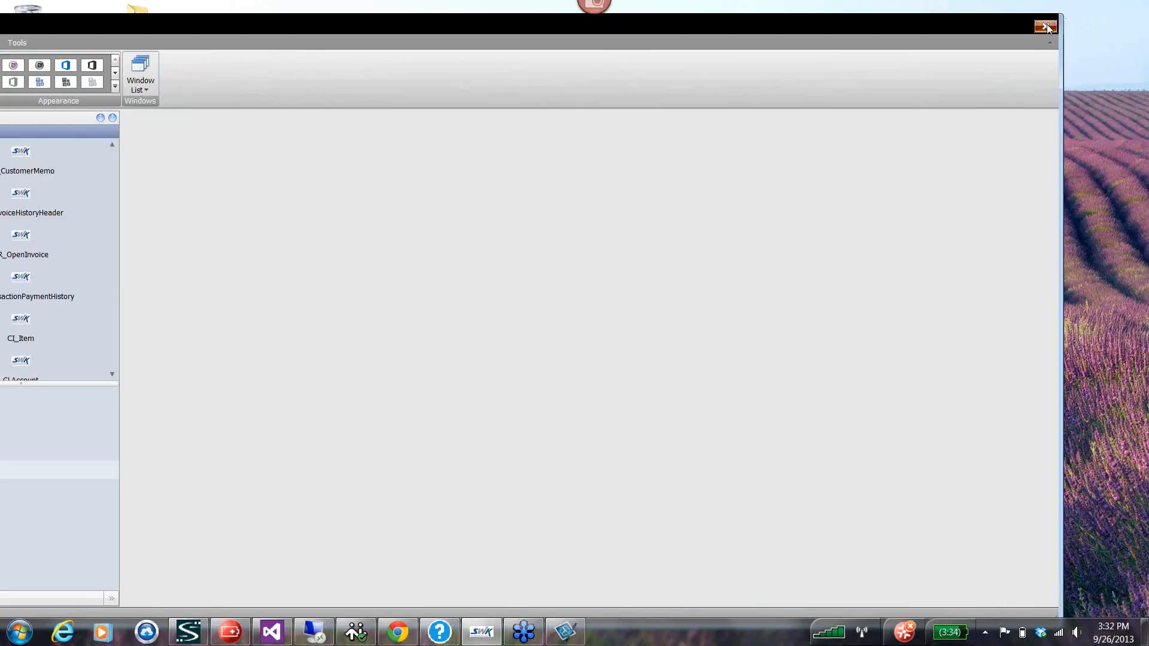
left_click(1047, 24)
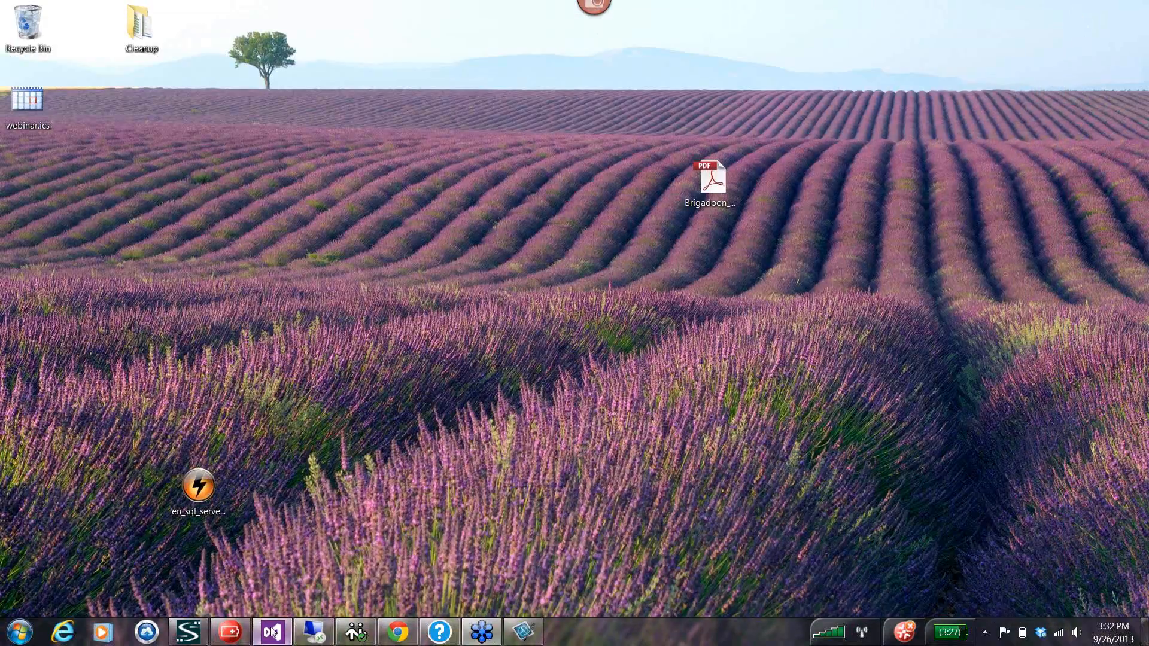
Switch to Visual Studio, run the TimeAndBilling2013 project, log on as admin and maximize the application window.
left_click(284, 628)
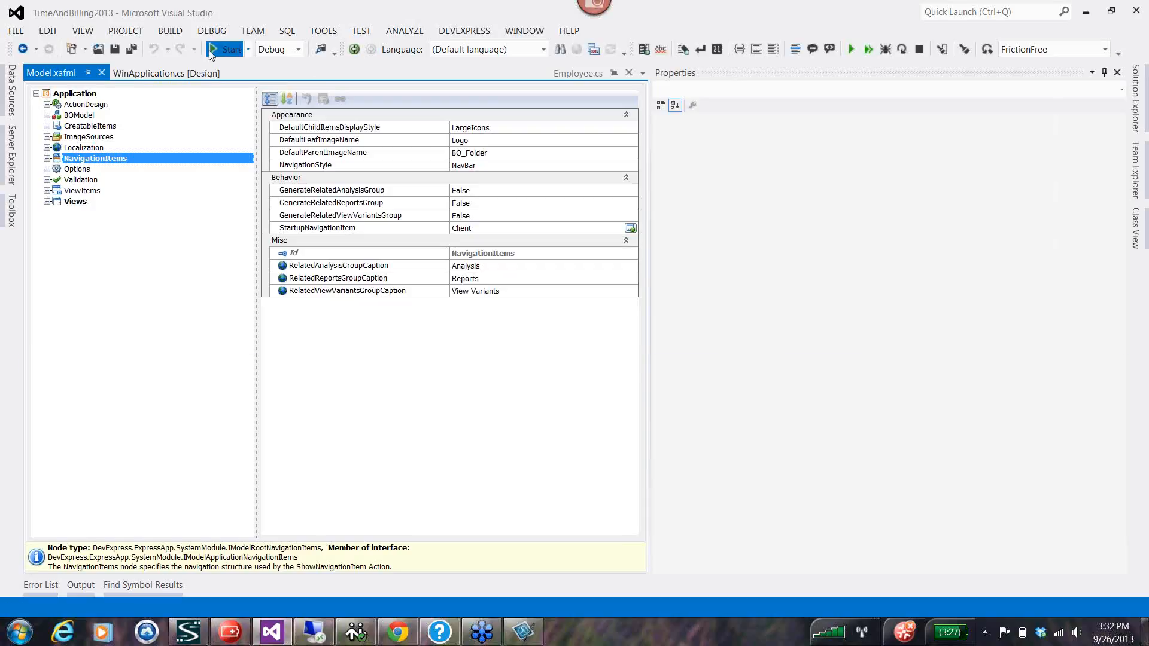
left_click(212, 52)
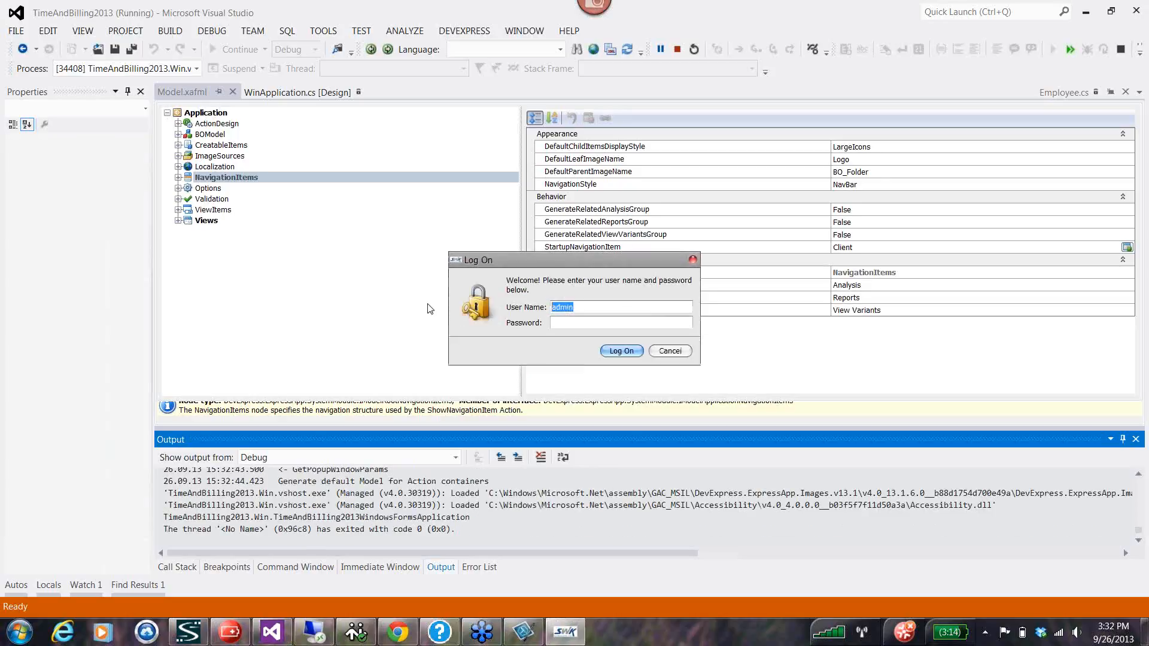
left_click(616, 352)
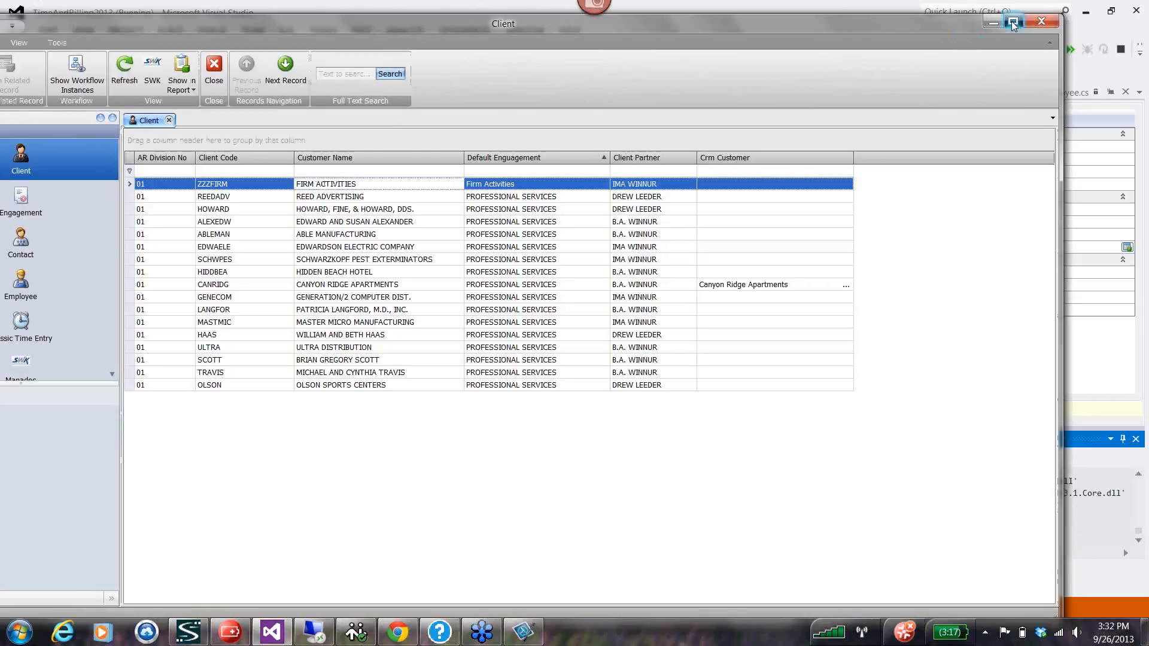
left_click(1013, 22)
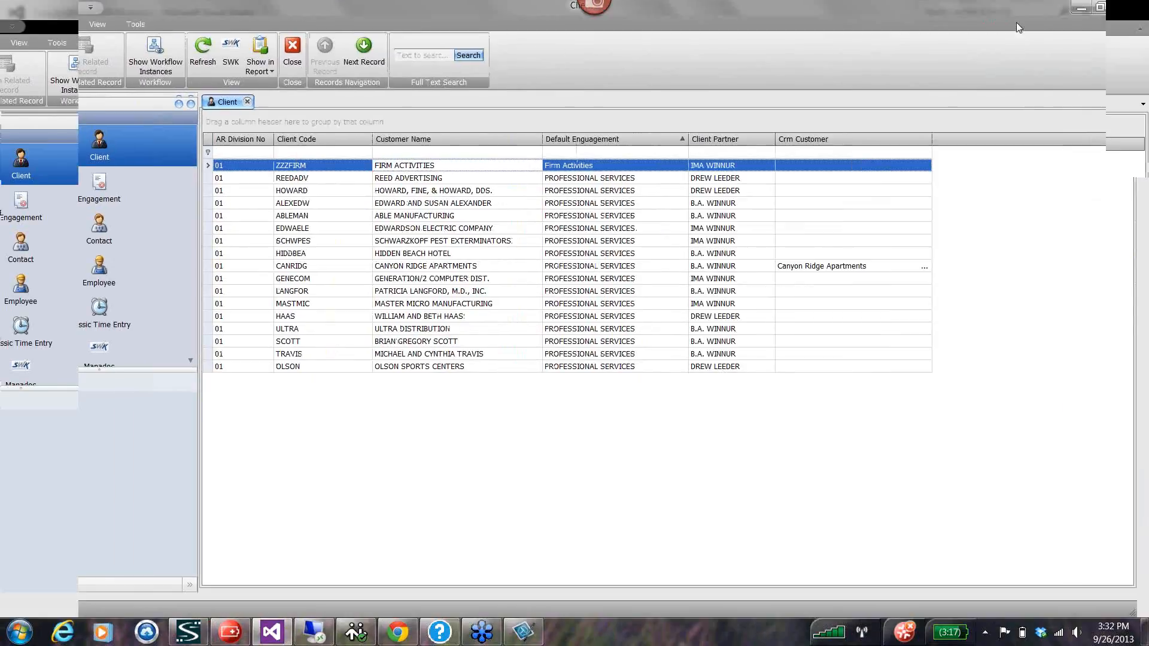
Preview the Client 2 report for the Canyon Ridge Apartments client and close the preview.
left_click(232, 271)
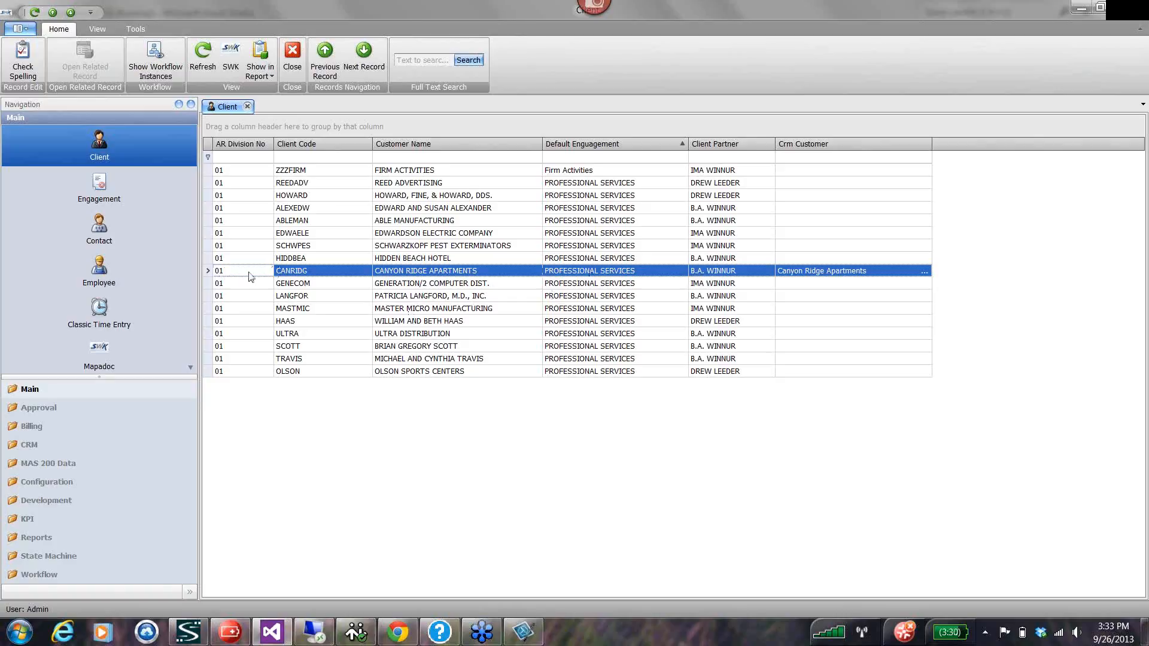
left_click(271, 77)
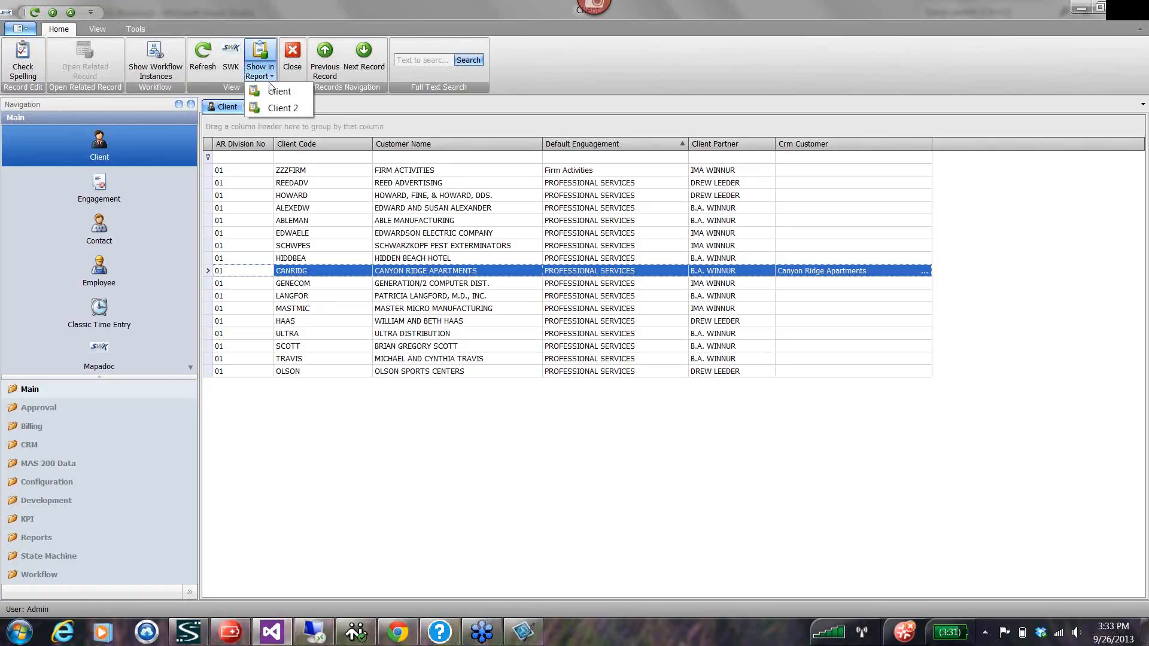
left_click(282, 110)
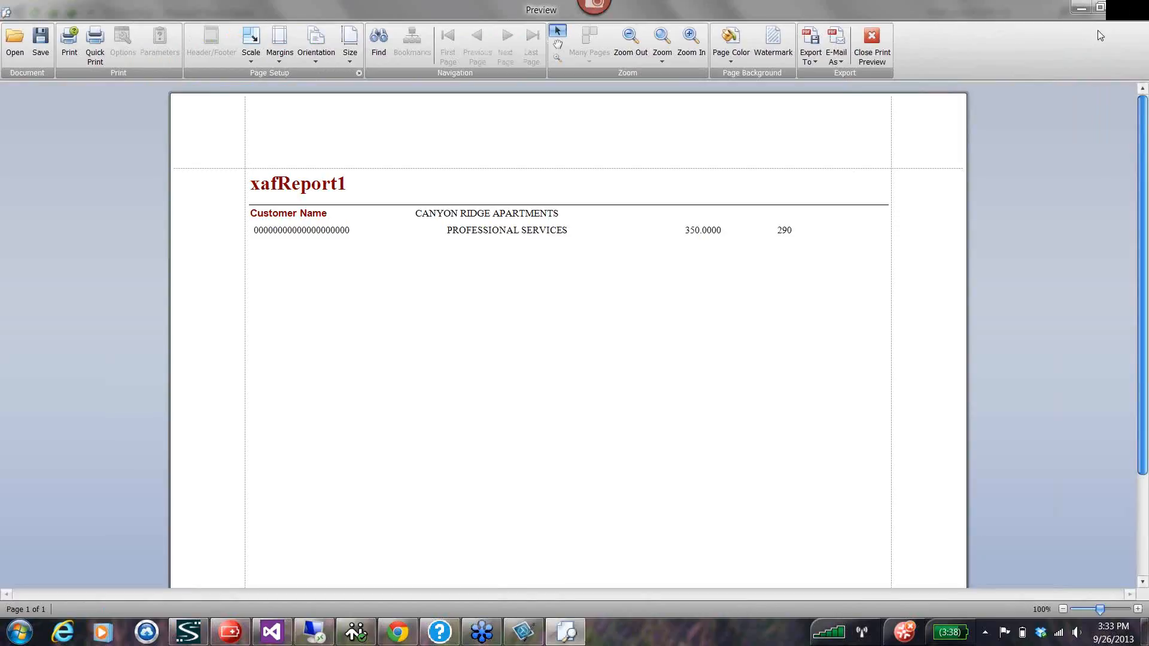
key("Escape")
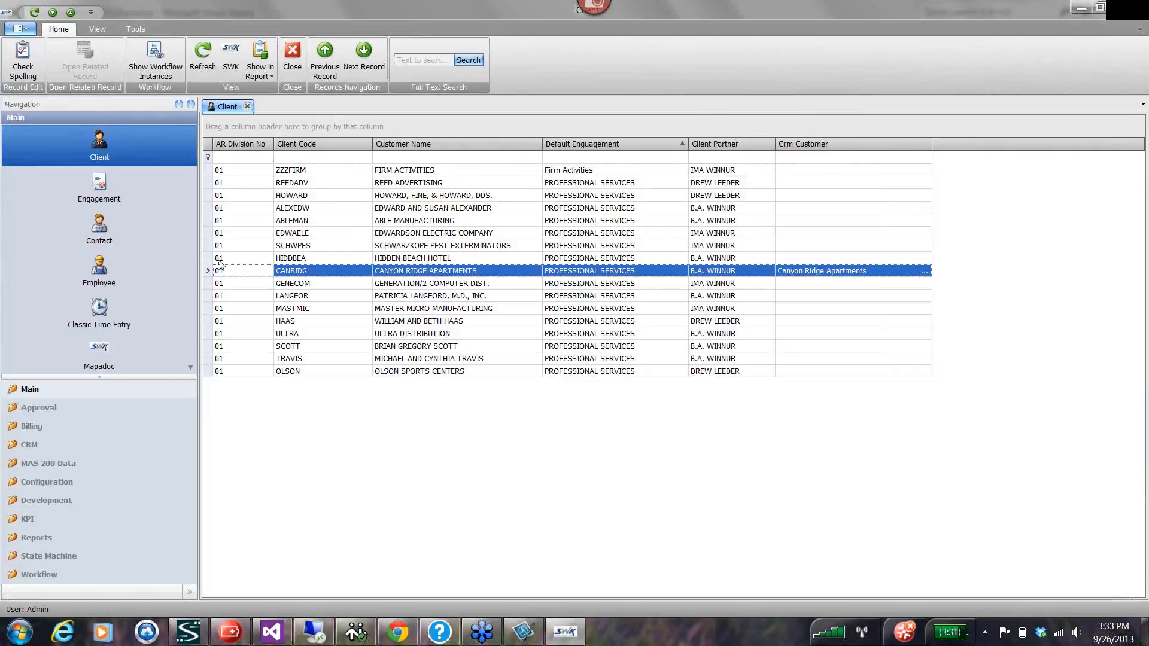
Select five consecutive clients starting at Schwarzkopf Pest Exterminators, show them in the Client report and close its preview.
left_click(228, 247)
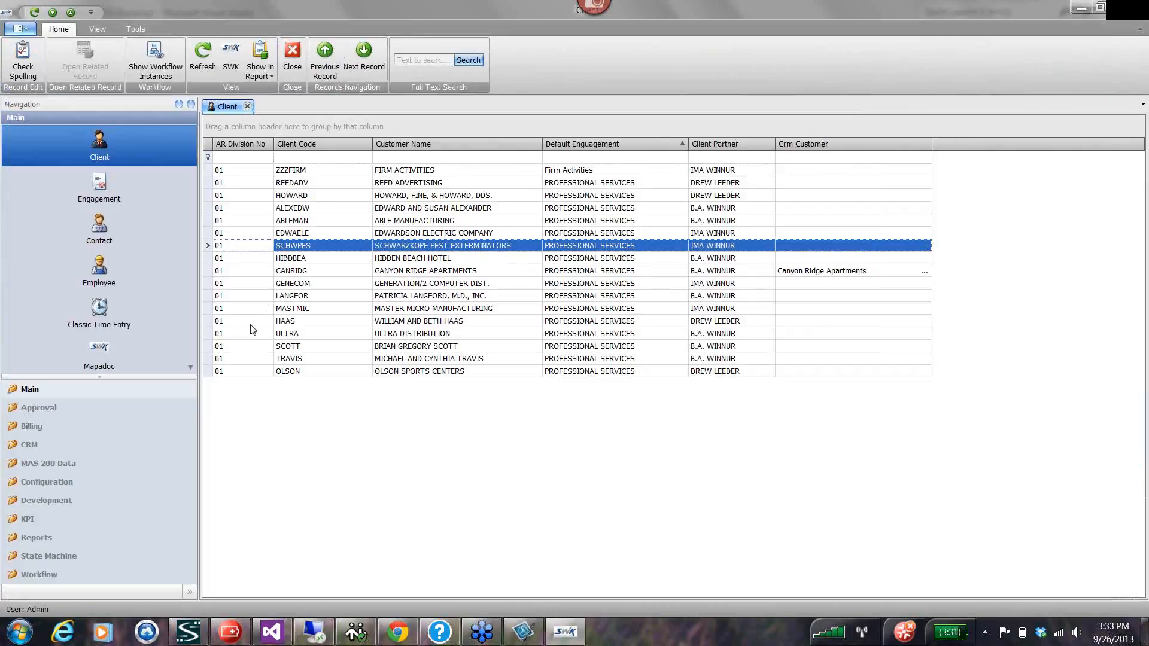
left_click(261, 297, "shift")
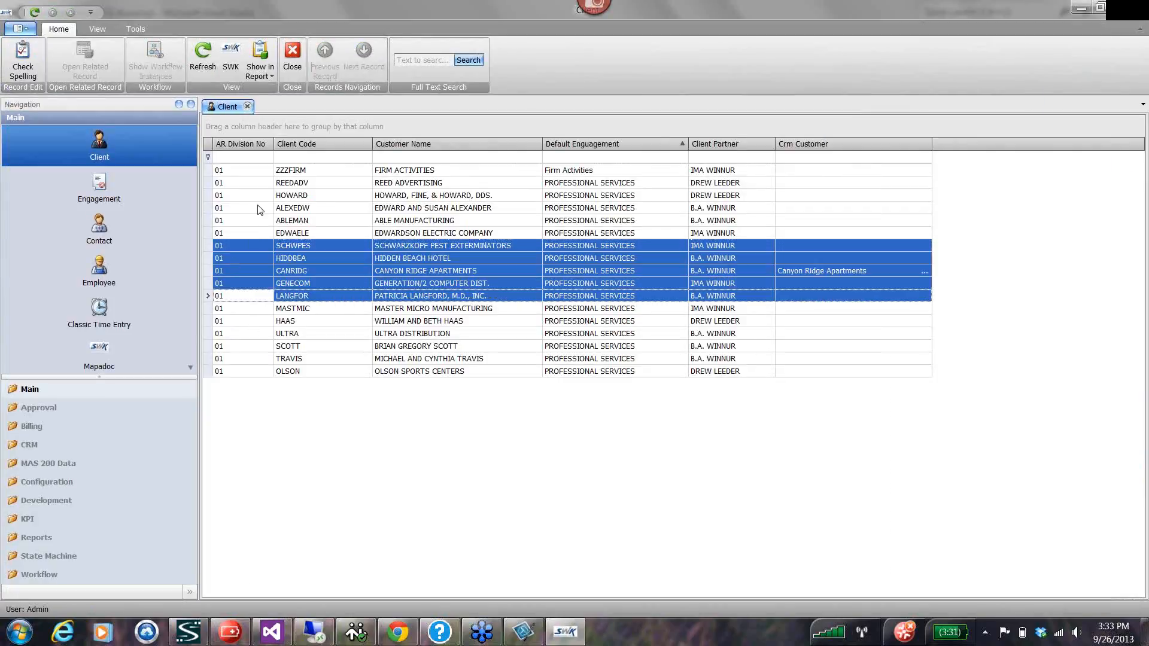
left_click(261, 72)
left_click(278, 93)
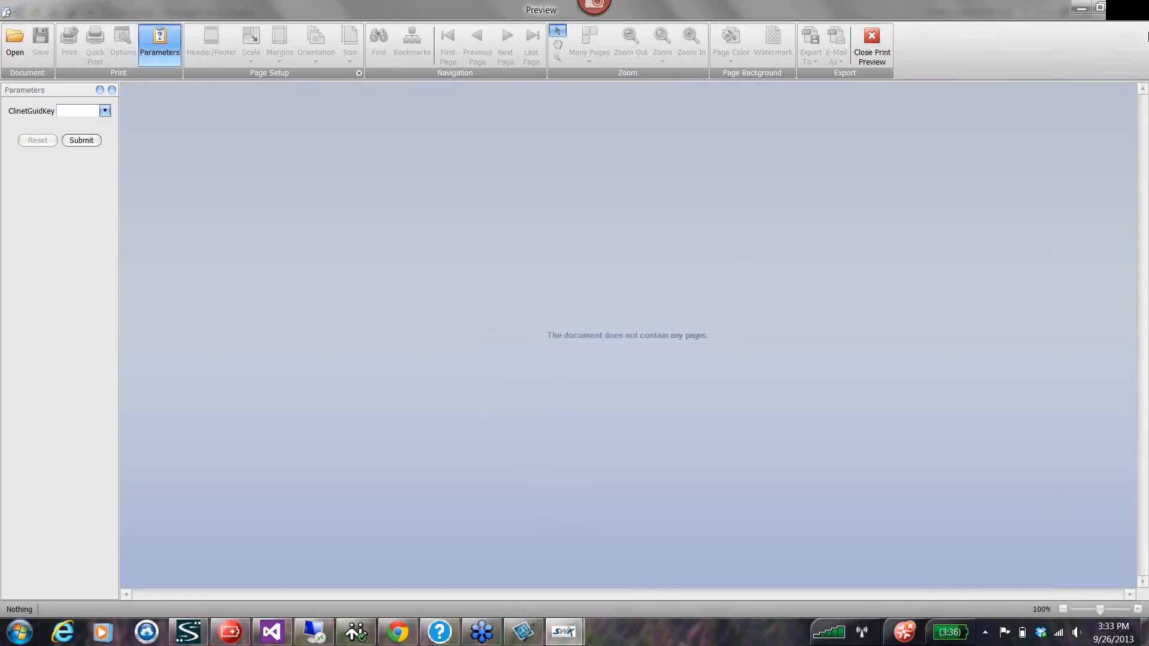
left_click(1131, 11)
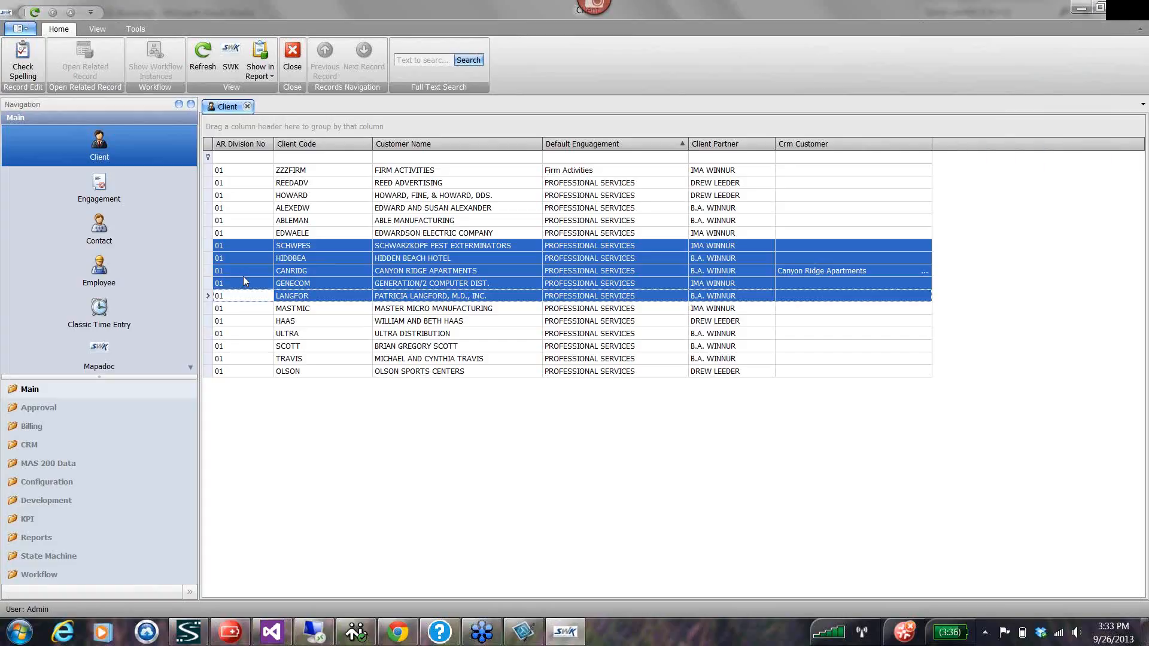
Extend the client selection to seven rows starting at Schwarzkopf Pest Exterminators and show them in the Client 2 report.
left_click(243, 322, "shift")
left_click(270, 72)
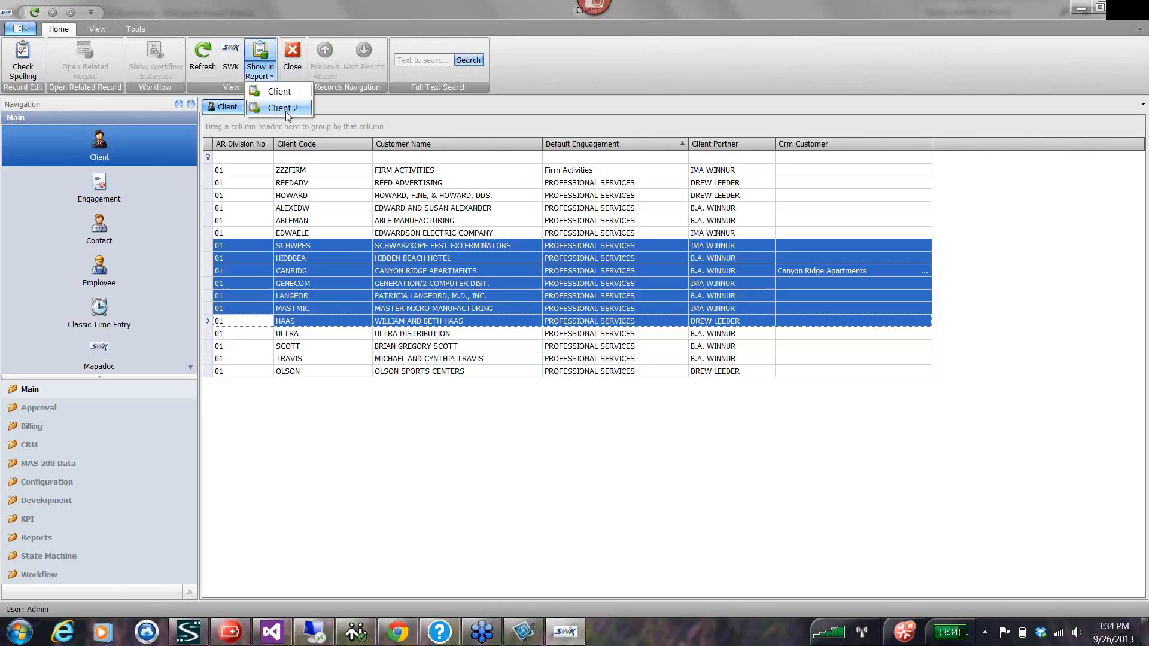
left_click(286, 109)
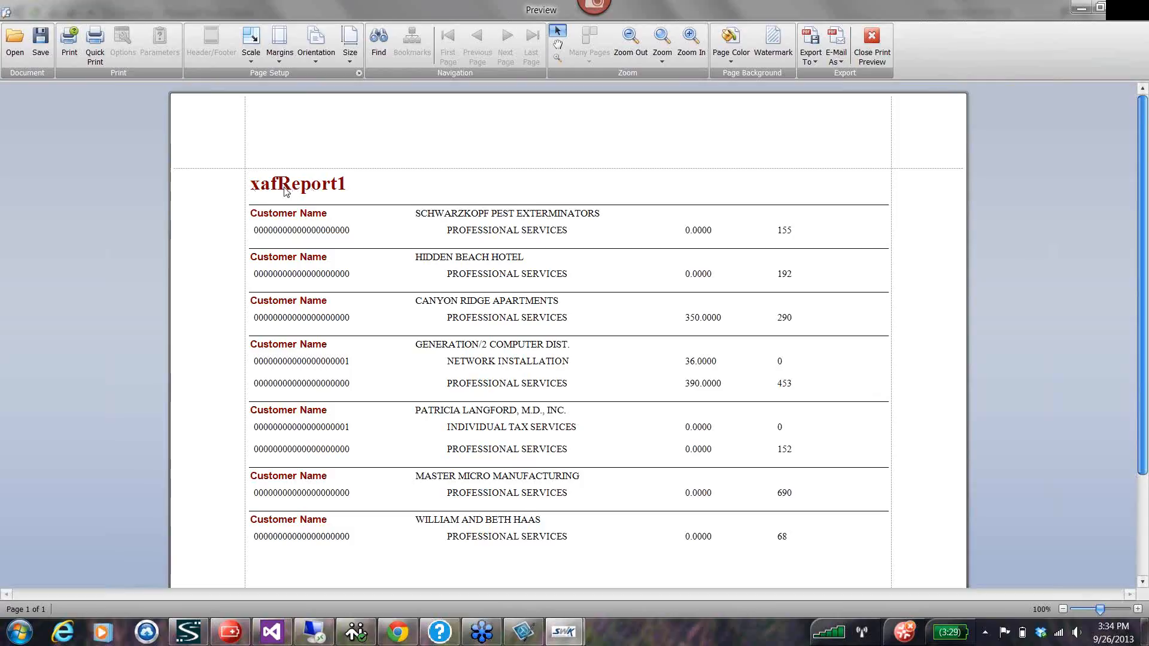
Prepare the report for e-mailing as a PDF with the default export options, saving it as Client 2.pdf on the Desktop.
left_click(810, 61)
left_click(843, 60)
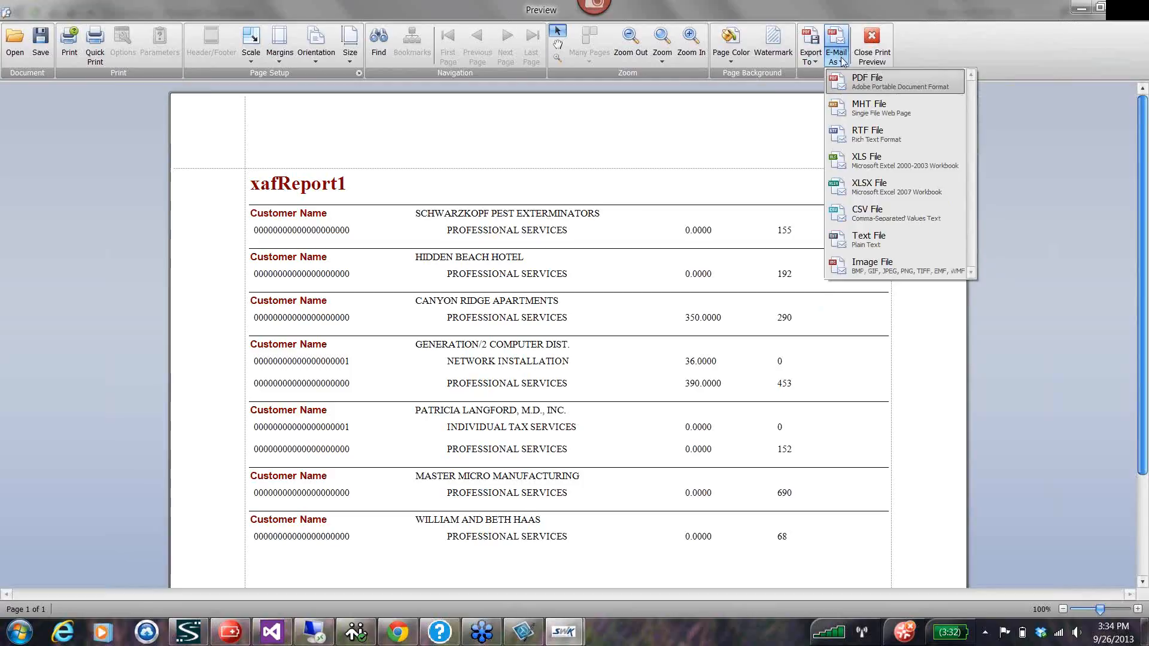
left_click(868, 85)
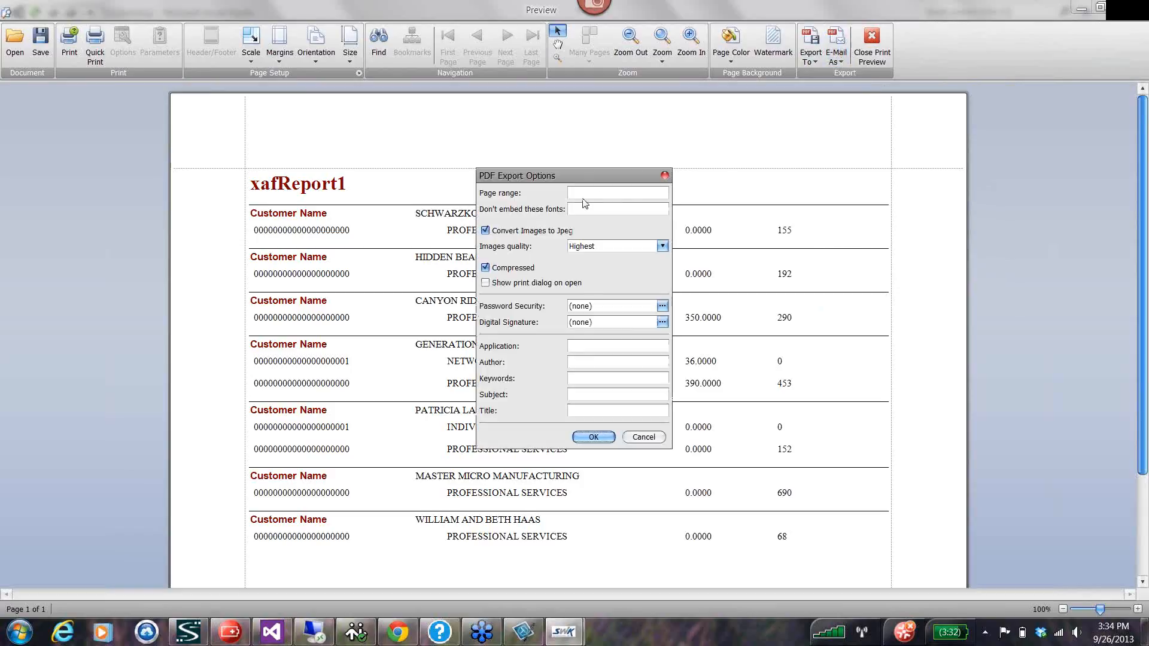
left_click(612, 436)
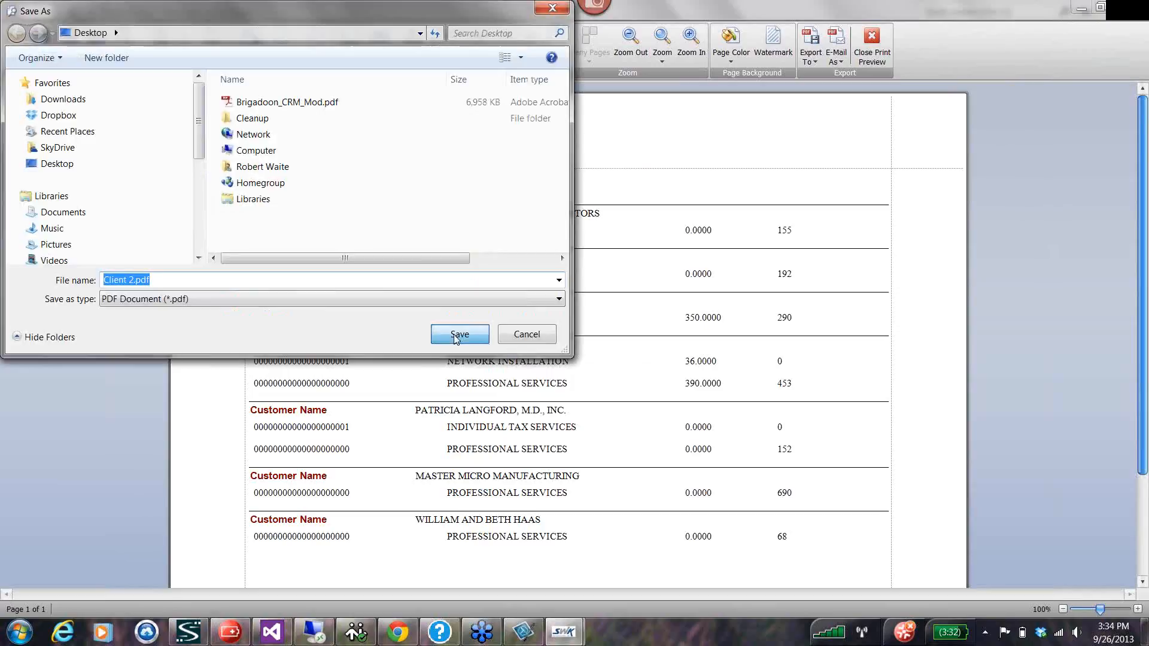
left_click(458, 337)
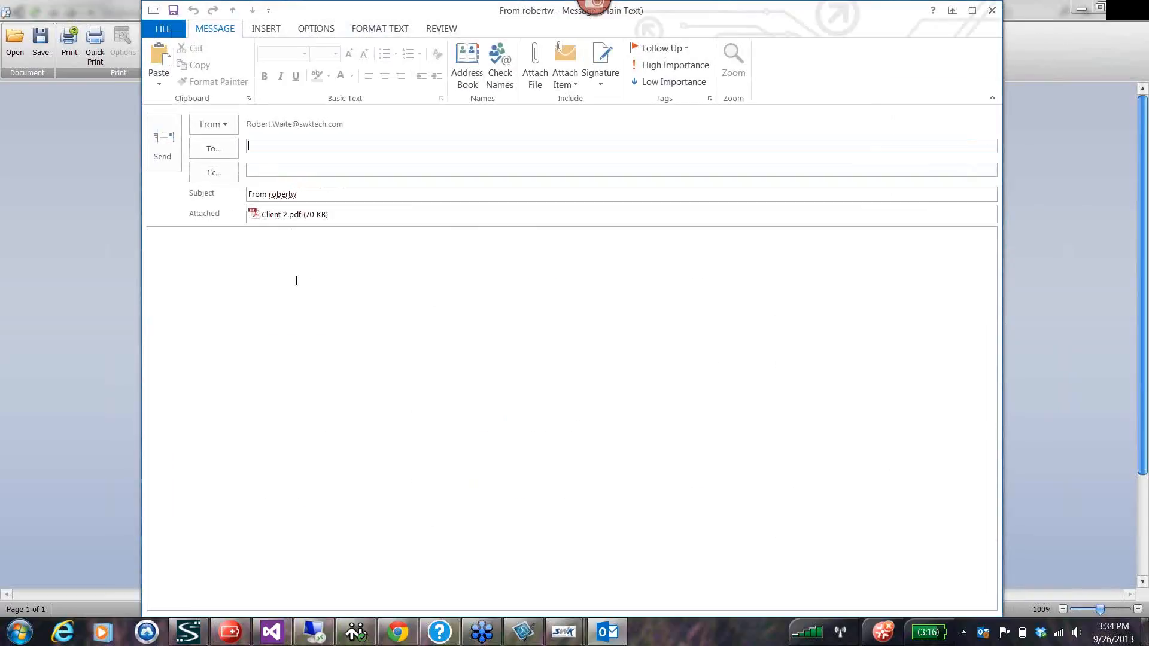
type("ro")
key("Down")
key("Return")
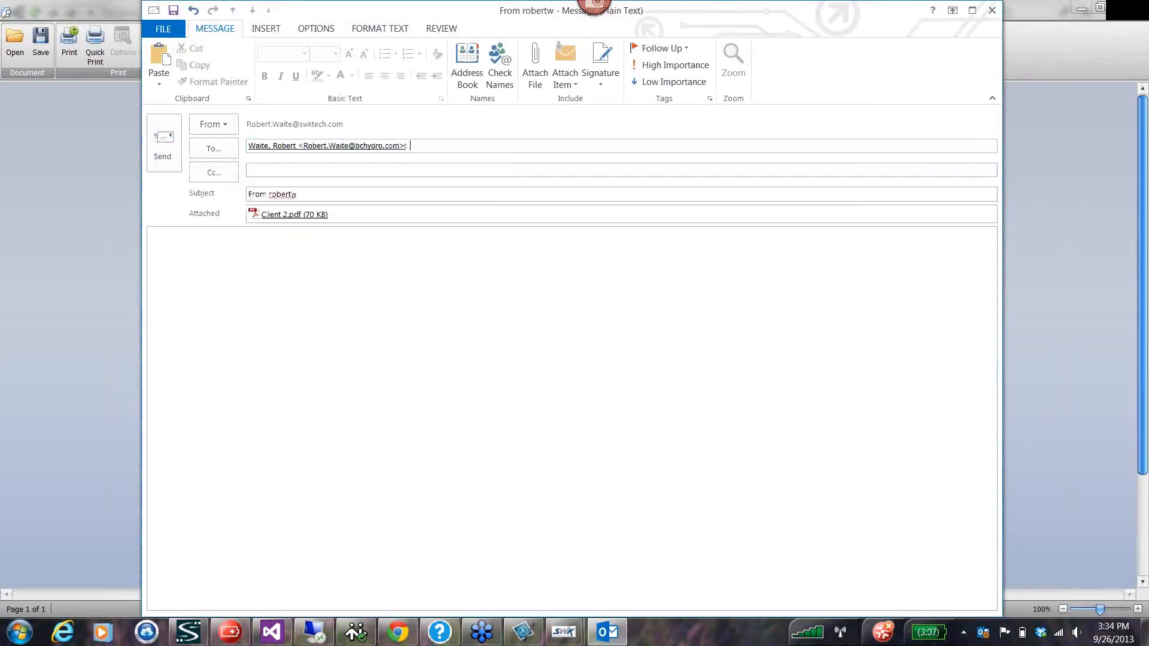
left_click_drag(415, 146, 254, 128)
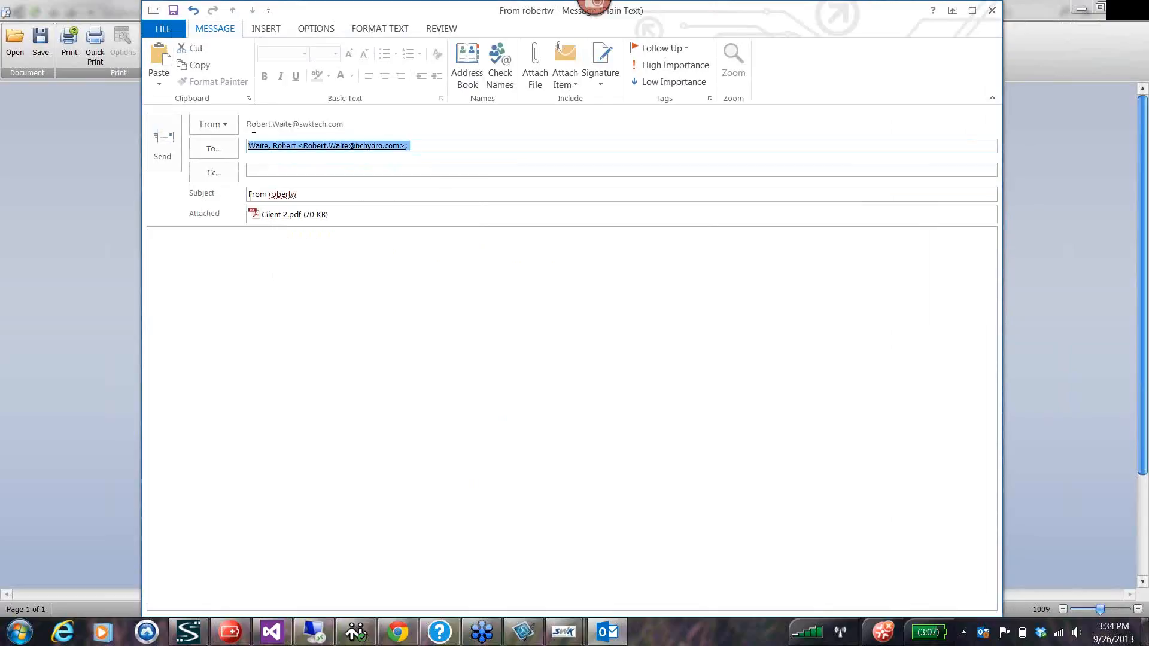
key("Delete")
Address the message to the sender's own work e-mail, send it with the attached Client 2.pdf and close the report preview.
type("ro")
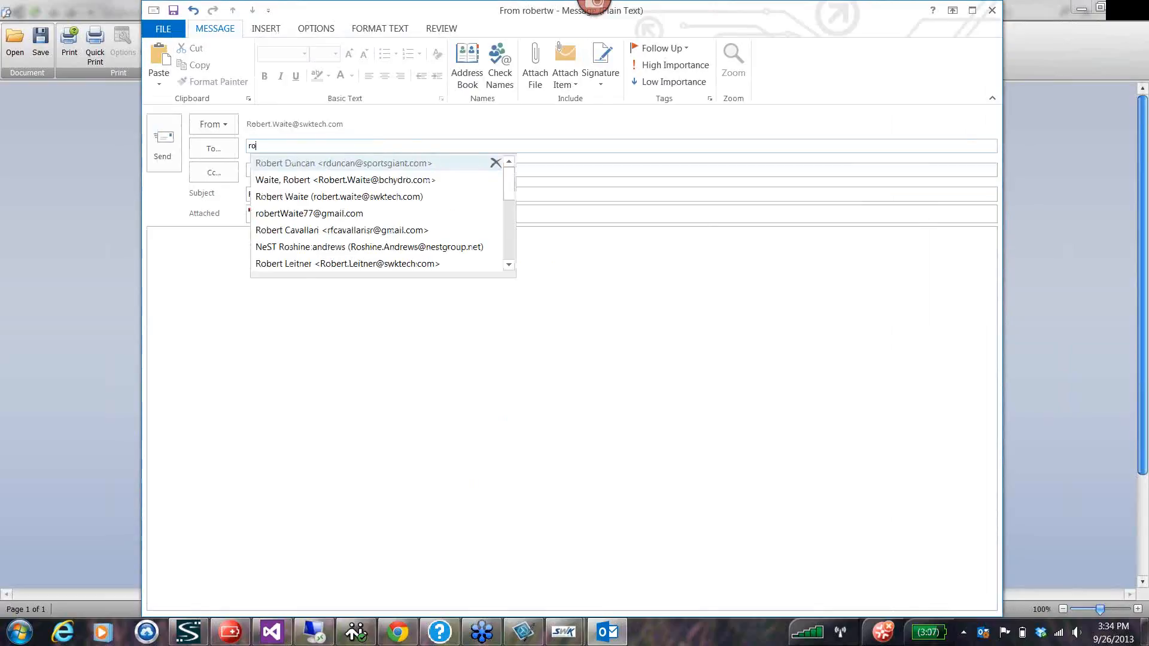
key("Down")
key("Down")
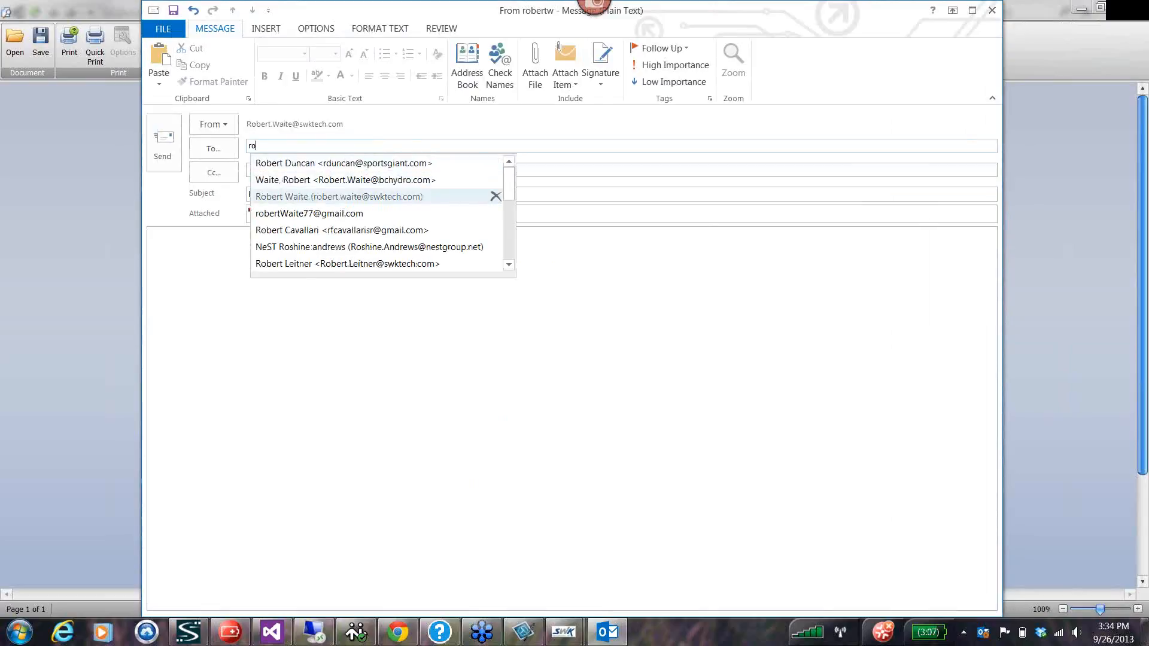
key("Return")
left_click(171, 144)
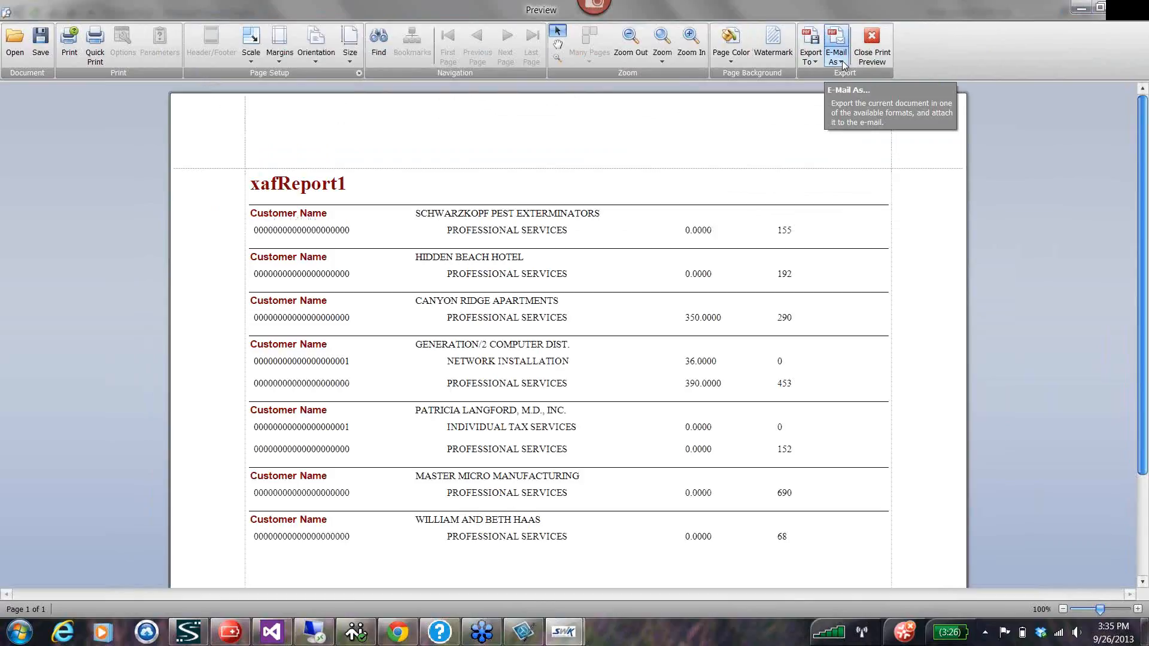
left_click(1140, 6)
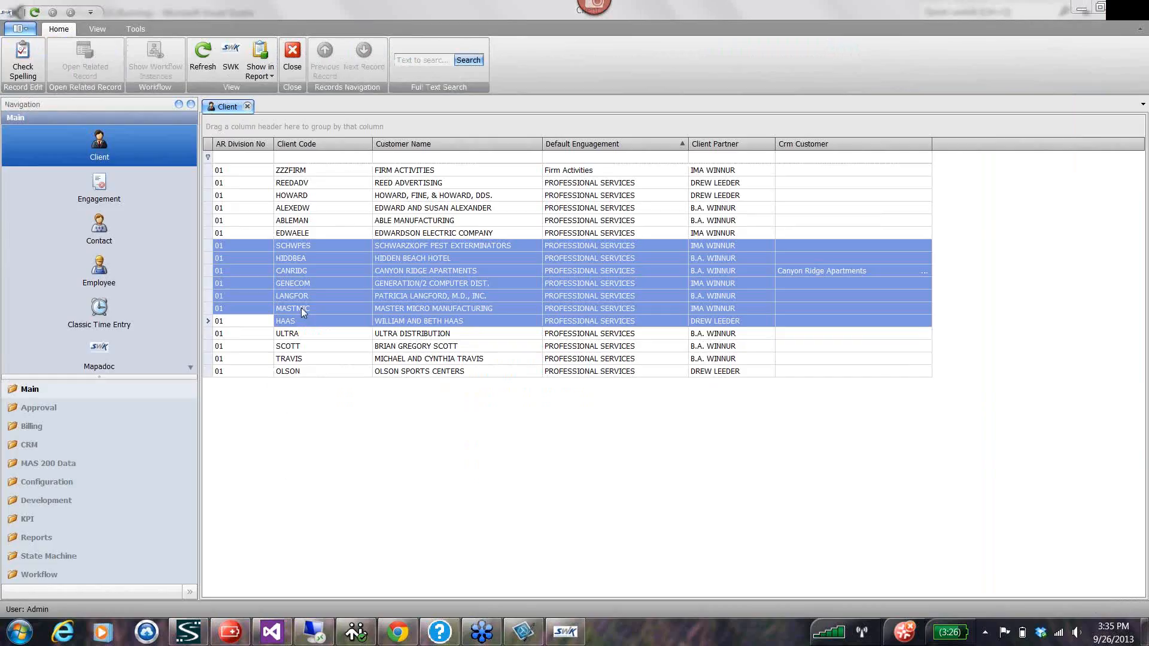
Reduce the client selection to Master Micro Manufacturing and look through the State Machine and Workflow navigation groups.
left_click(301, 307)
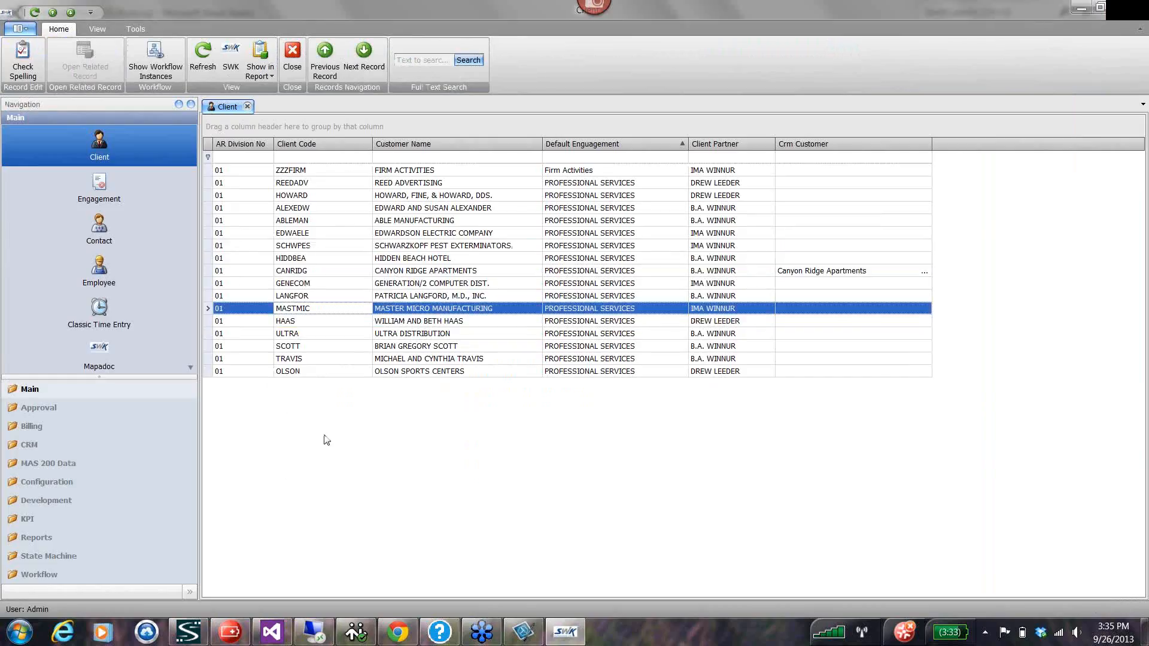
left_click(45, 556)
left_click(37, 575)
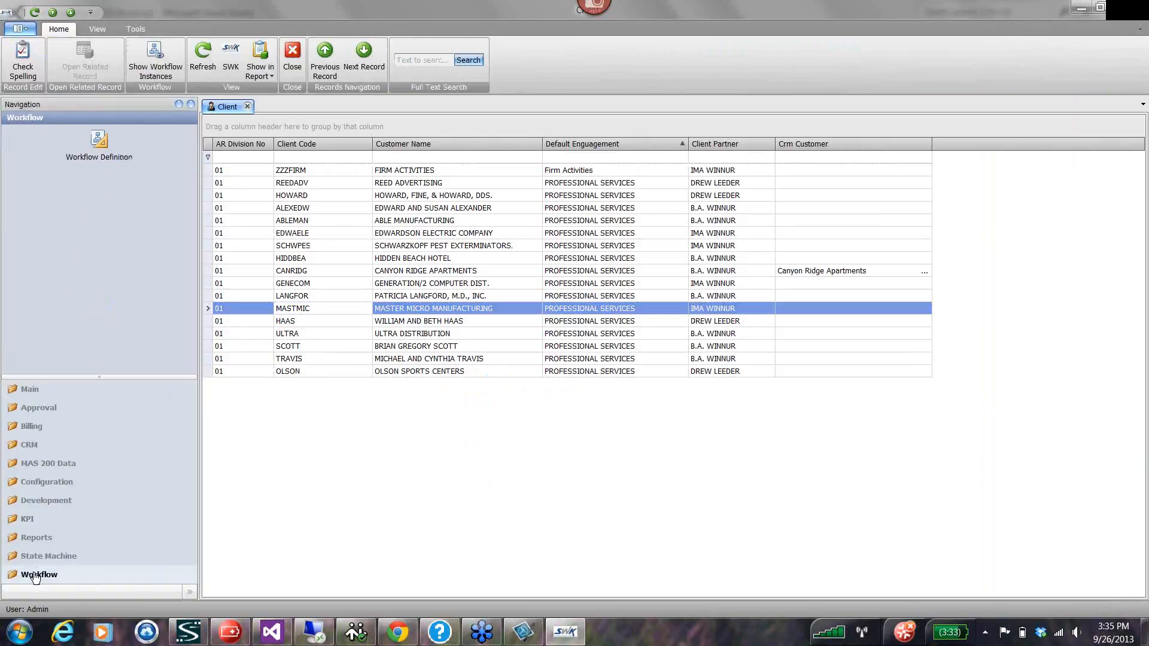
left_click(40, 560)
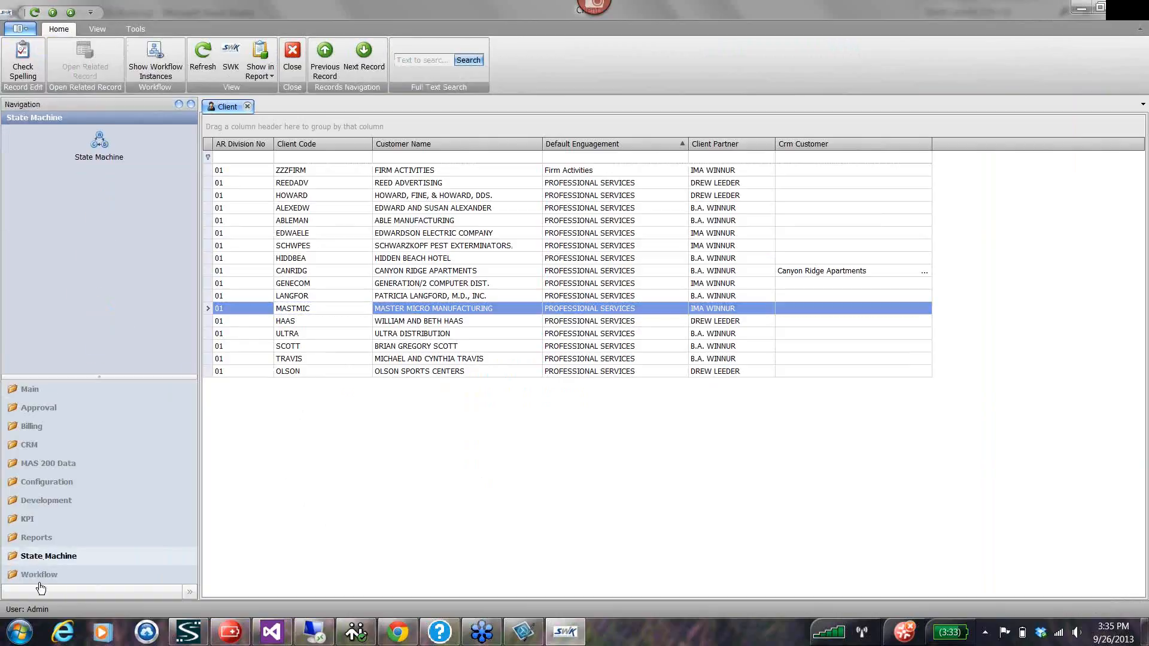
left_click(40, 576)
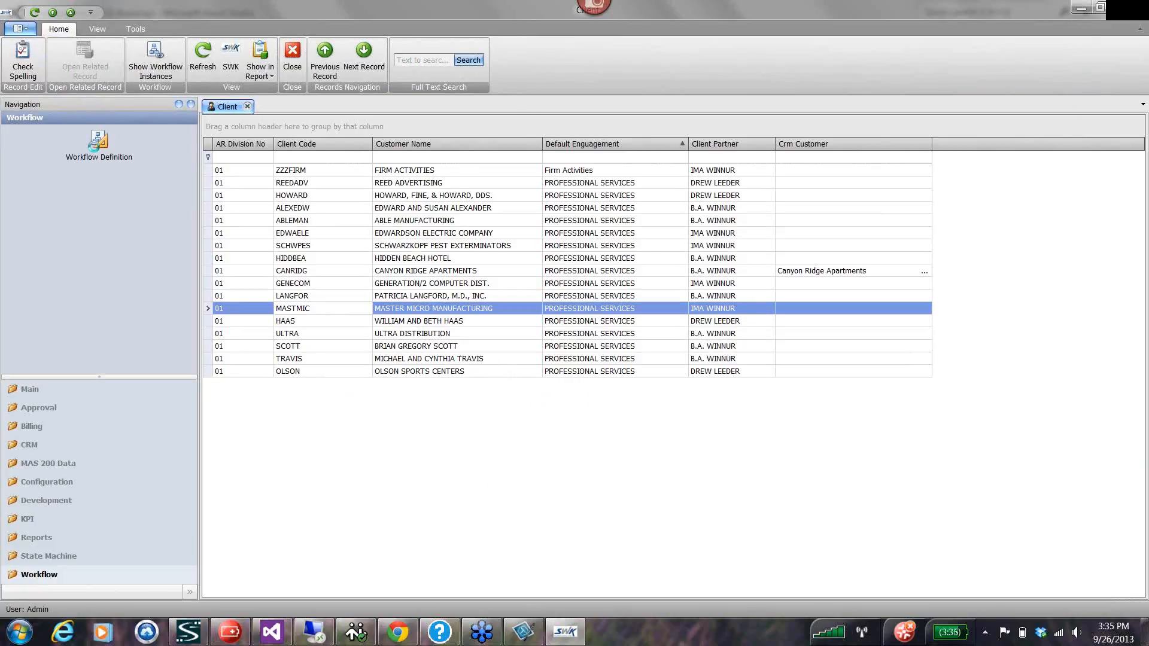
Open the test2 workflow definition, examine the activities available in its designer and close the definition.
left_click(100, 155)
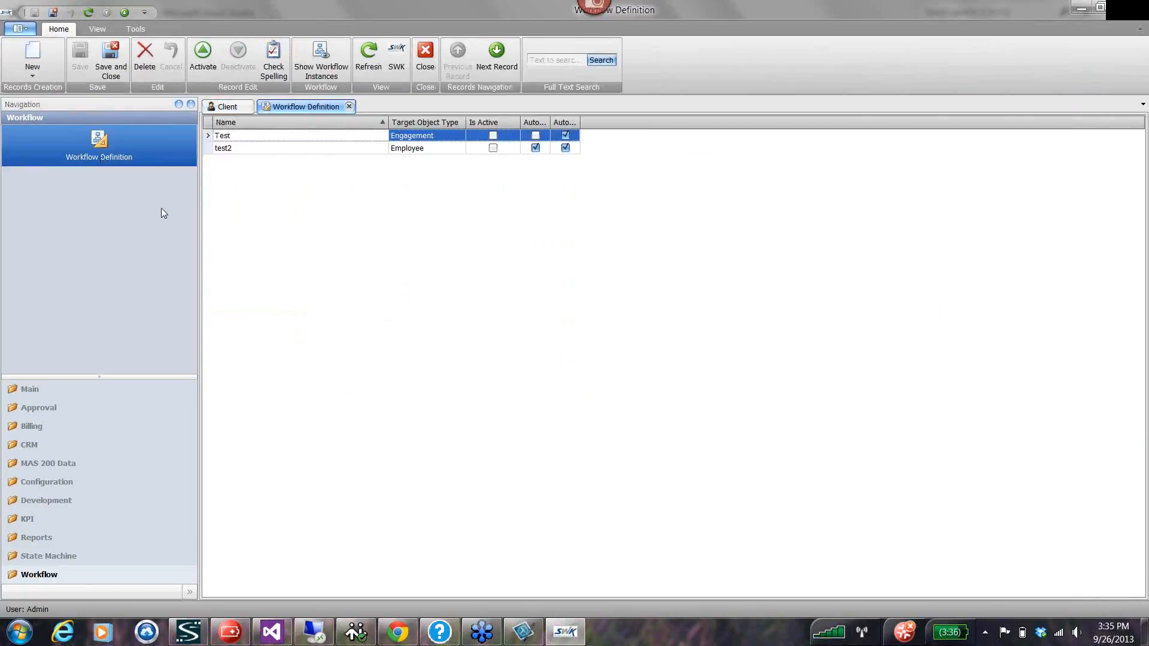
left_click(207, 149)
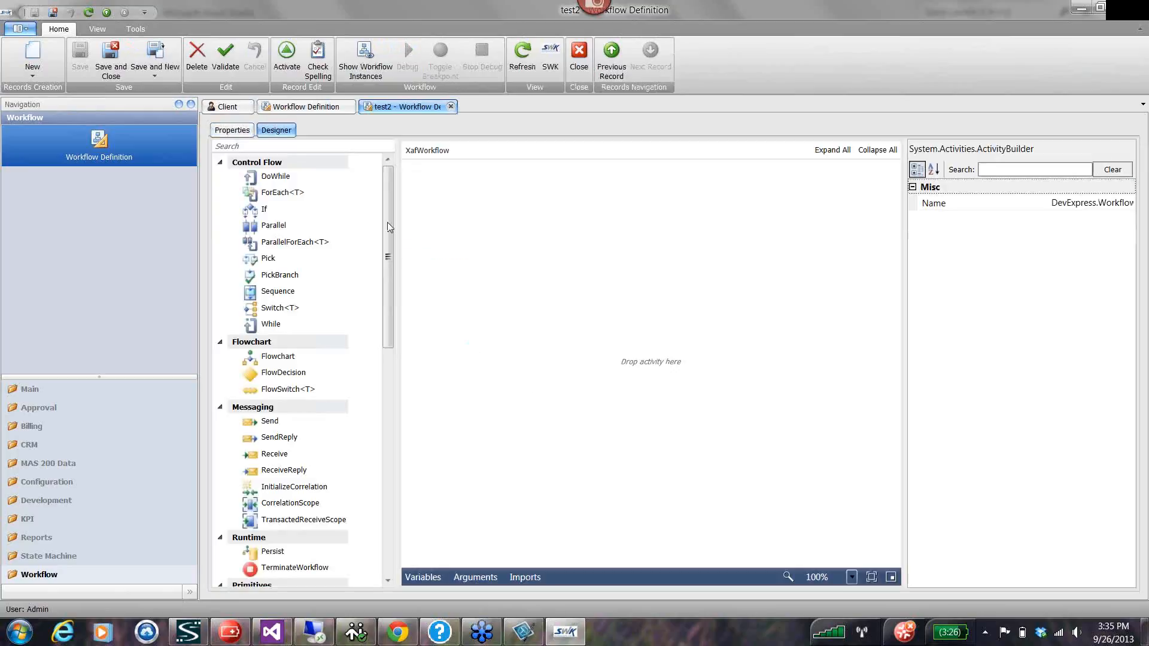
mouse_move(389, 224)
left_mouse_down()
mouse_move(414, 387)
mouse_move(386, 233)
left_mouse_up()
left_click(451, 107)
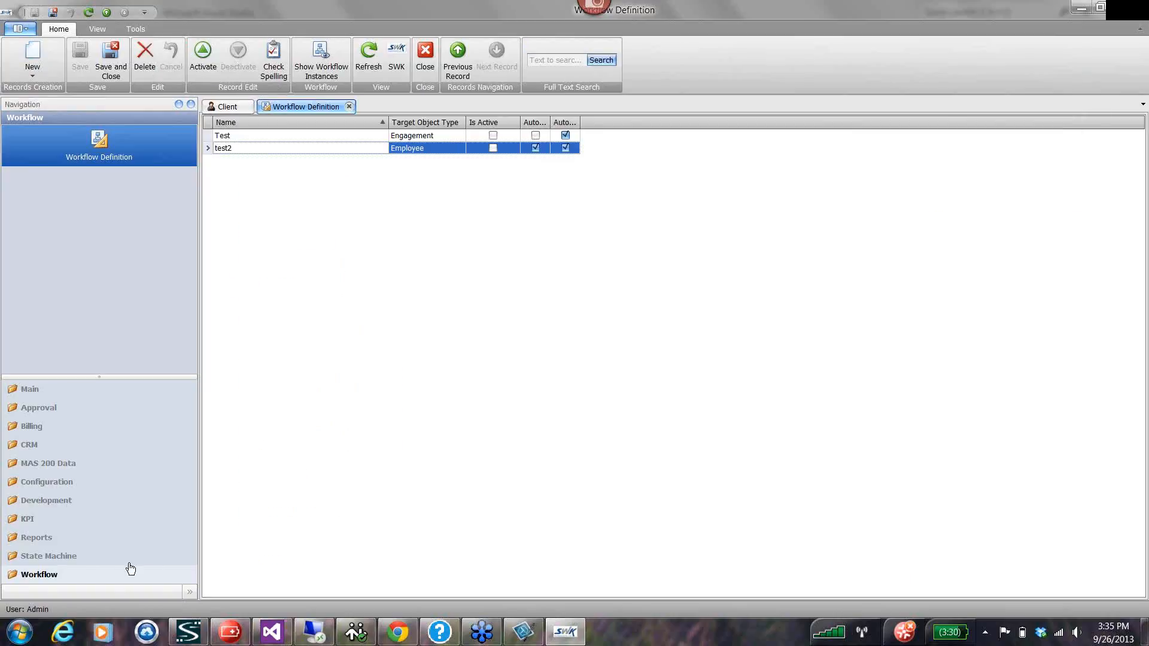
Look through the items in the State Machine, Reports, KPI and Development navigation groups.
left_click(37, 558)
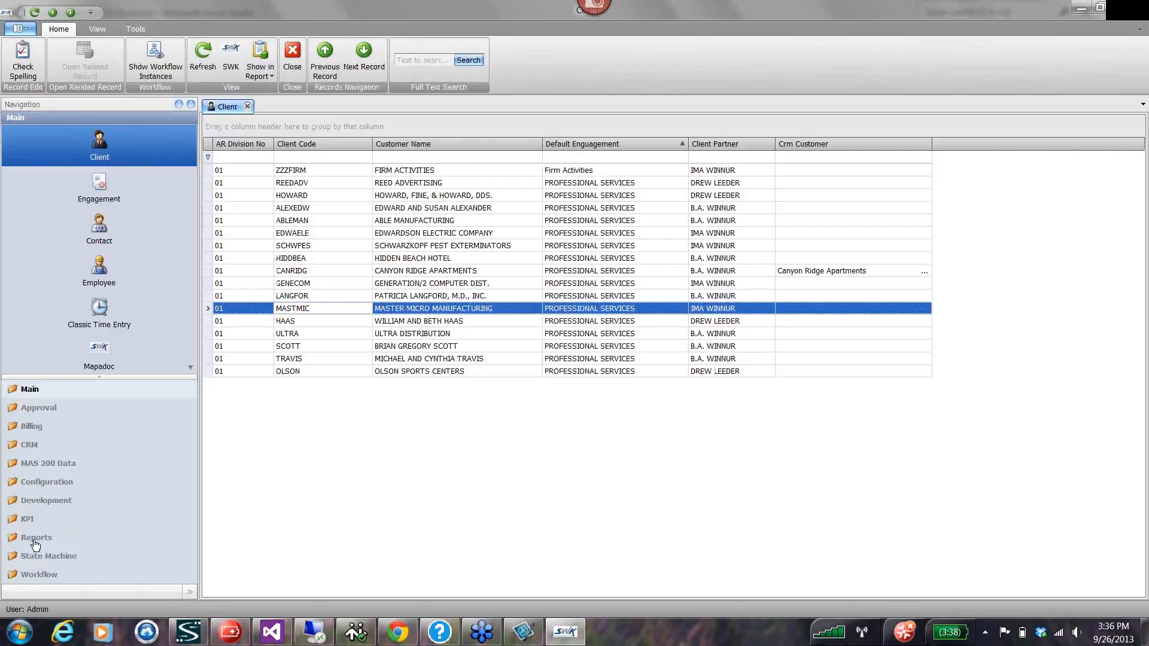
left_click(33, 538)
left_click(29, 519)
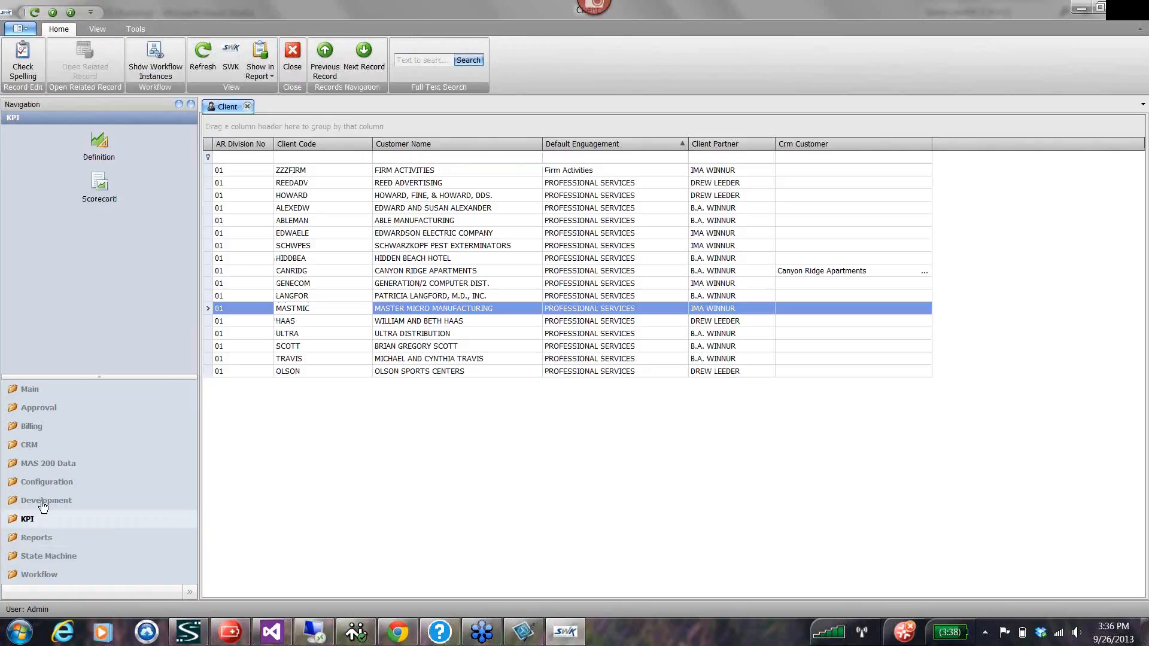
left_click(42, 502)
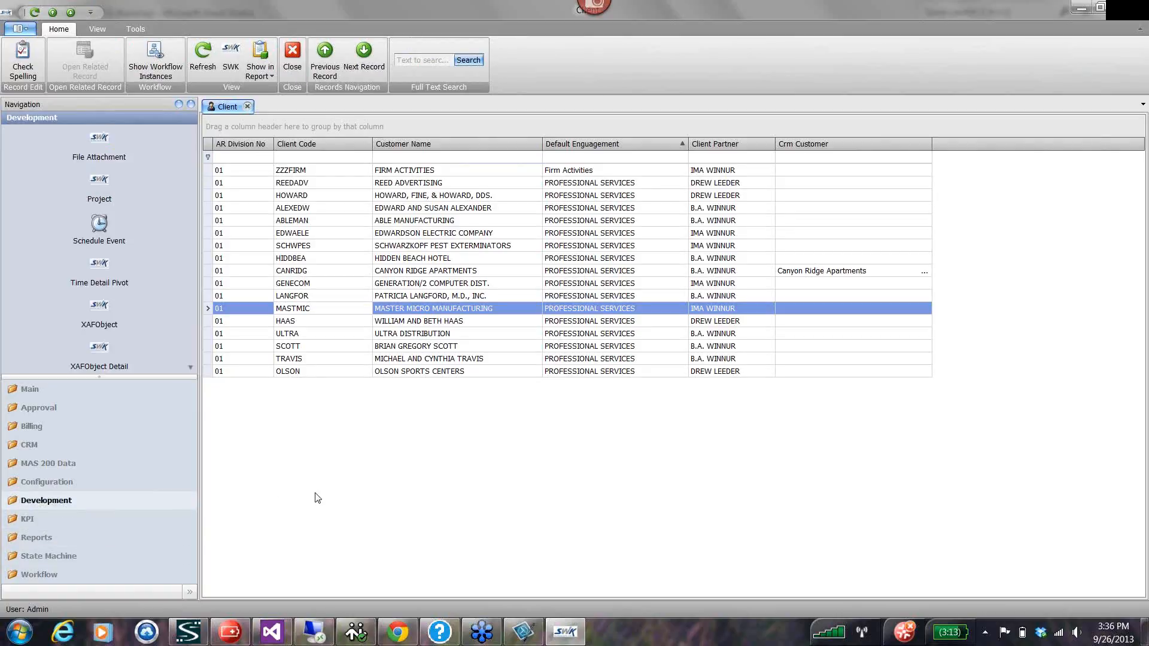
Return to the Main navigation group and select the Canyon Ridge Apartments client.
left_click(31, 392)
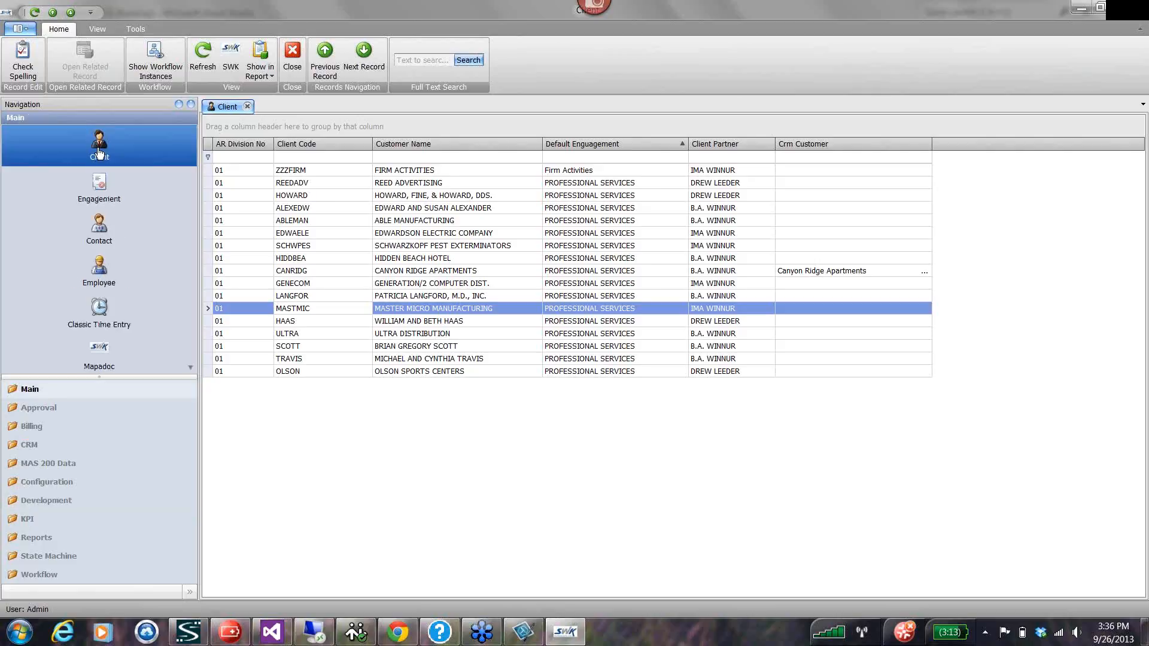
left_click(229, 273)
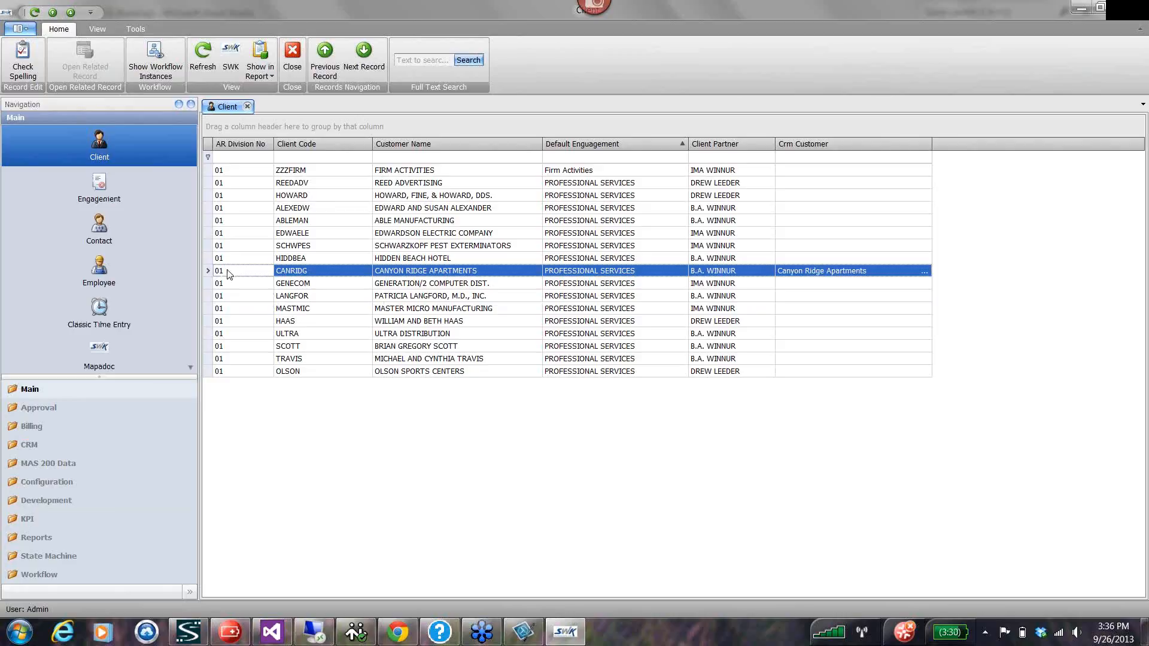